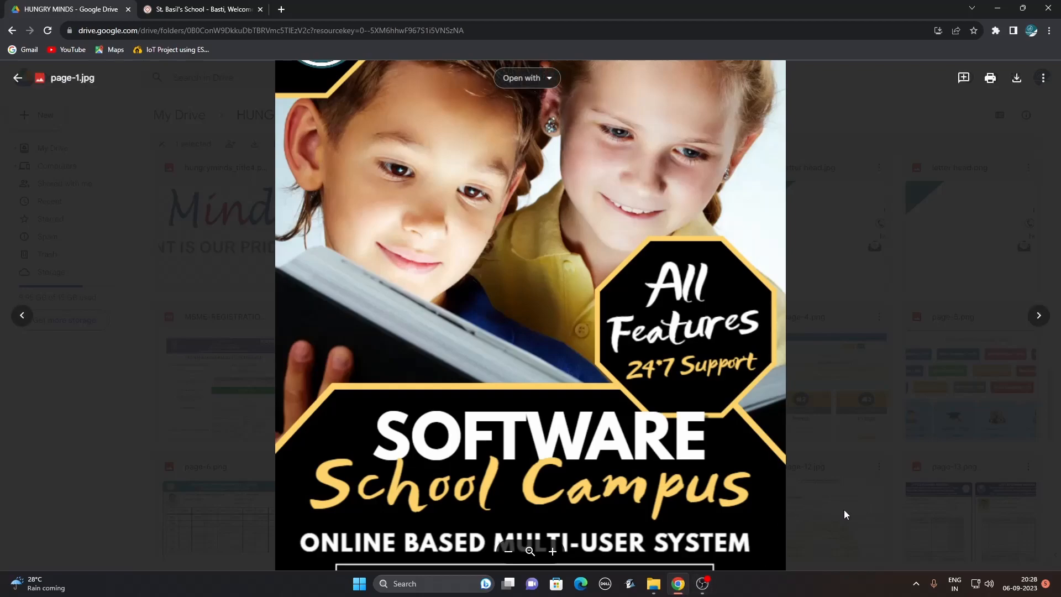
Advance to the next brochure image in Drive, then switch to the St. Basil's School login tab.
{"action": "left_click", "coordinate": [1040, 315]}
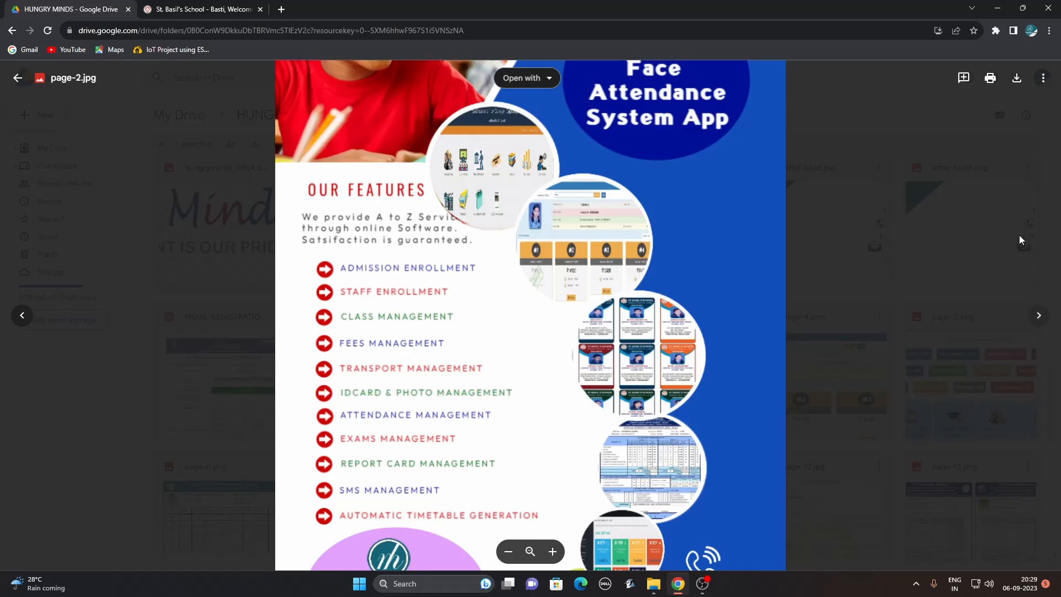
{"action": "left_click", "coordinate": [202, 10]}
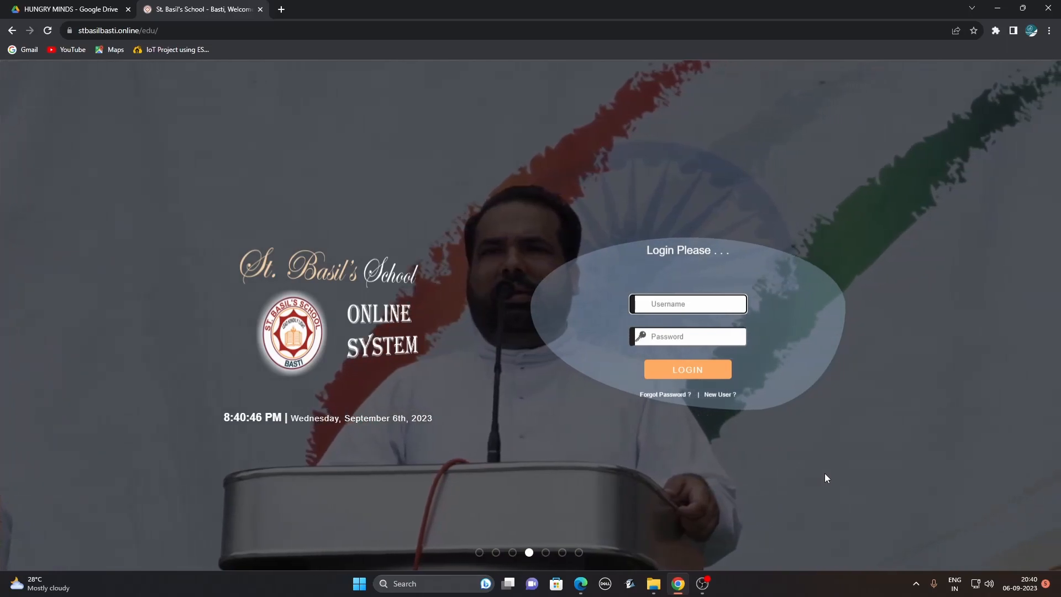
Log in with the administrator username and password, then open the Academic Sessions overview.
{"action": "type", "text": "Administrator"}
{"action": "key", "text": "Tab"}
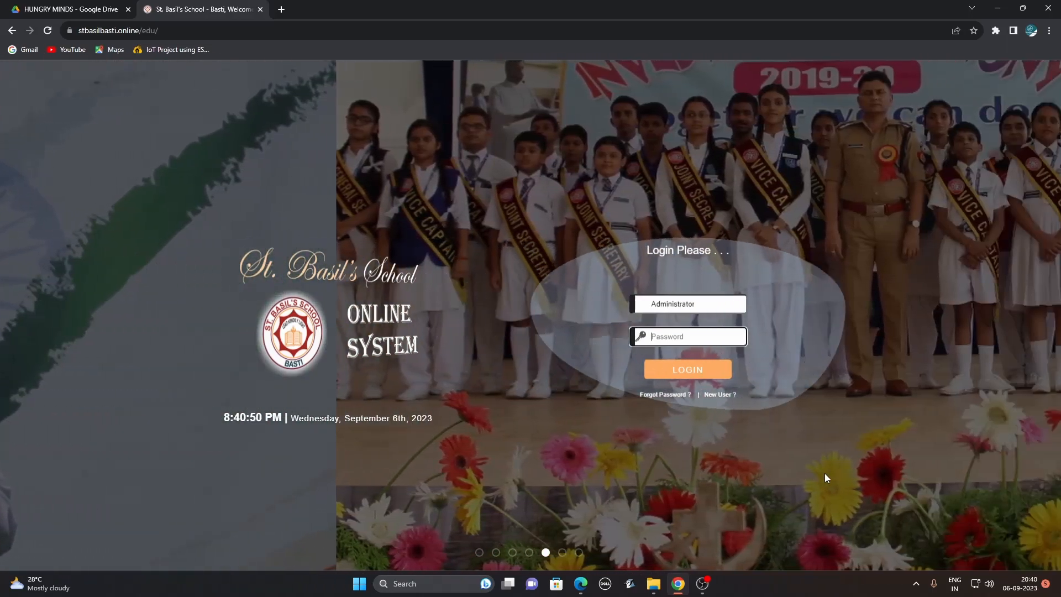
{"action": "type", "text": "•••••••"}
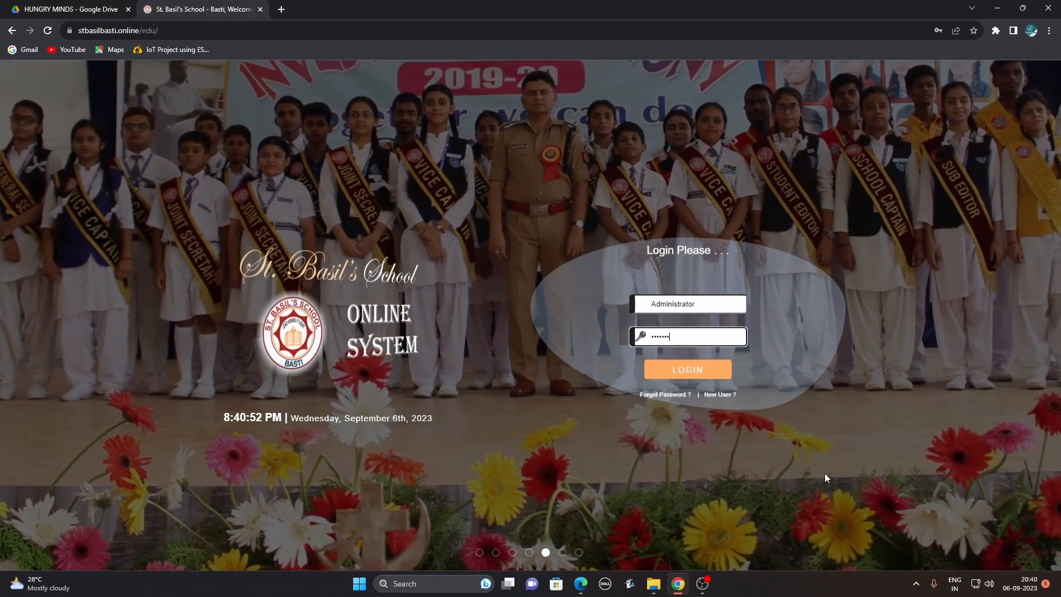
{"action": "left_click", "coordinate": [707, 372]}
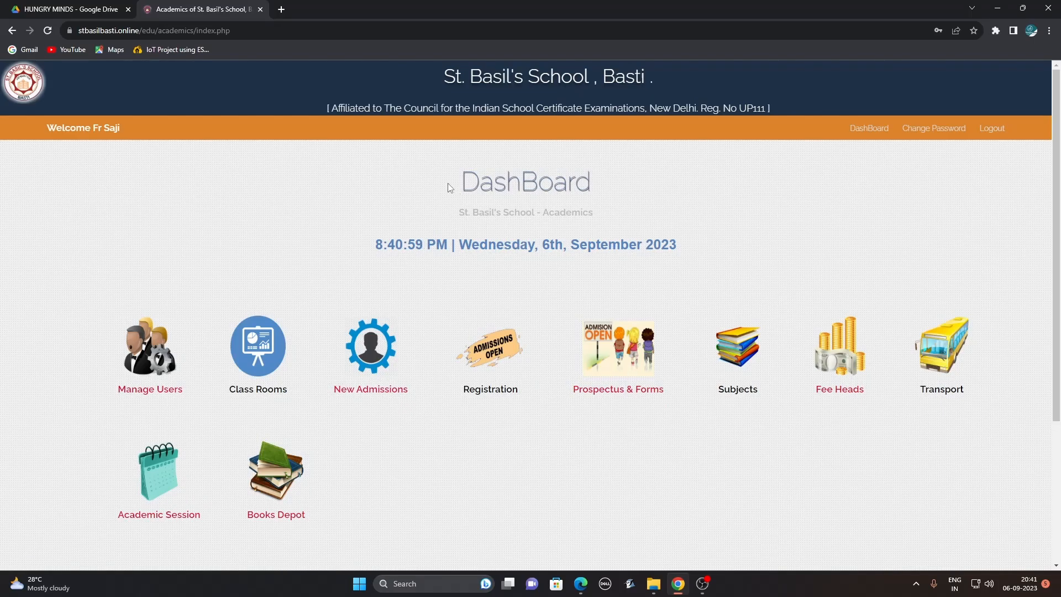
{"action": "left_click_drag", "start_coordinate": [446, 183], "coordinate": [624, 181]}
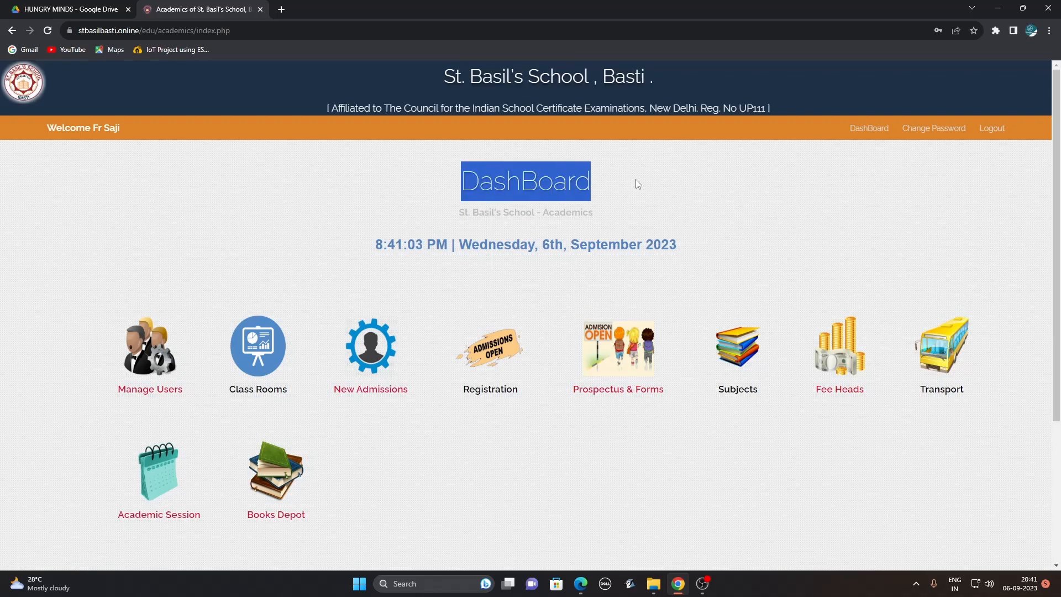
{"action": "left_click", "coordinate": [601, 501]}
Open the April-2023 to March-2024 session and its Classes list.
{"action": "left_click", "coordinate": [167, 474]}
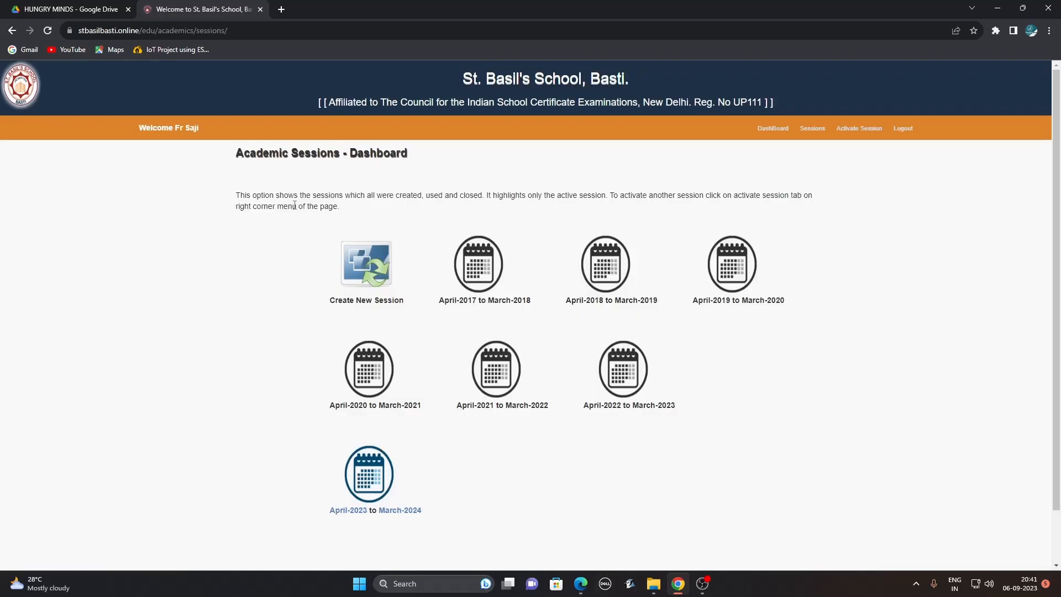
{"action": "left_click_drag", "start_coordinate": [290, 154], "coordinate": [411, 160]}
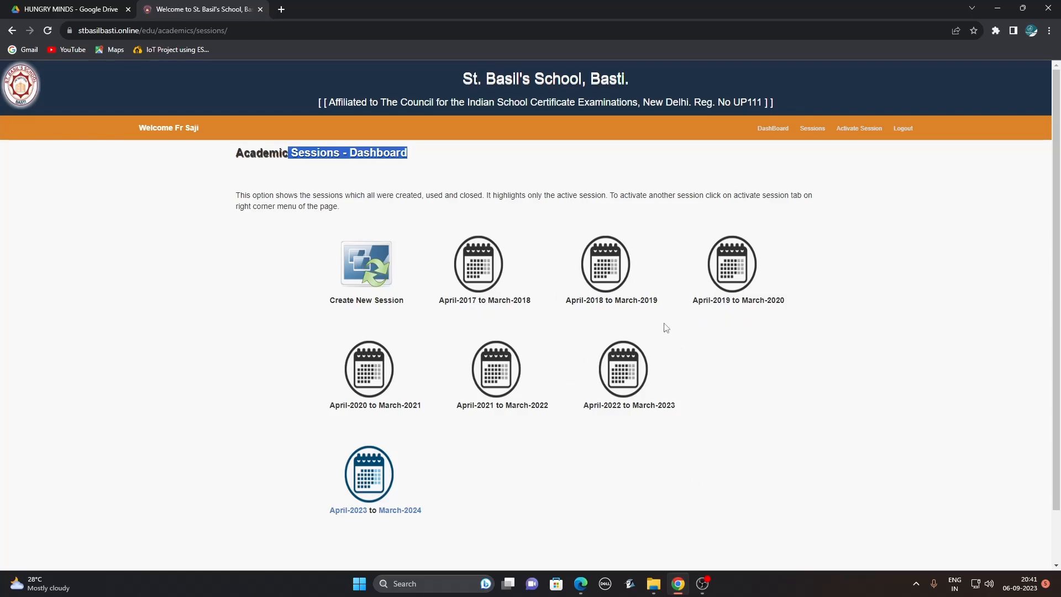
{"action": "left_click", "coordinate": [374, 478]}
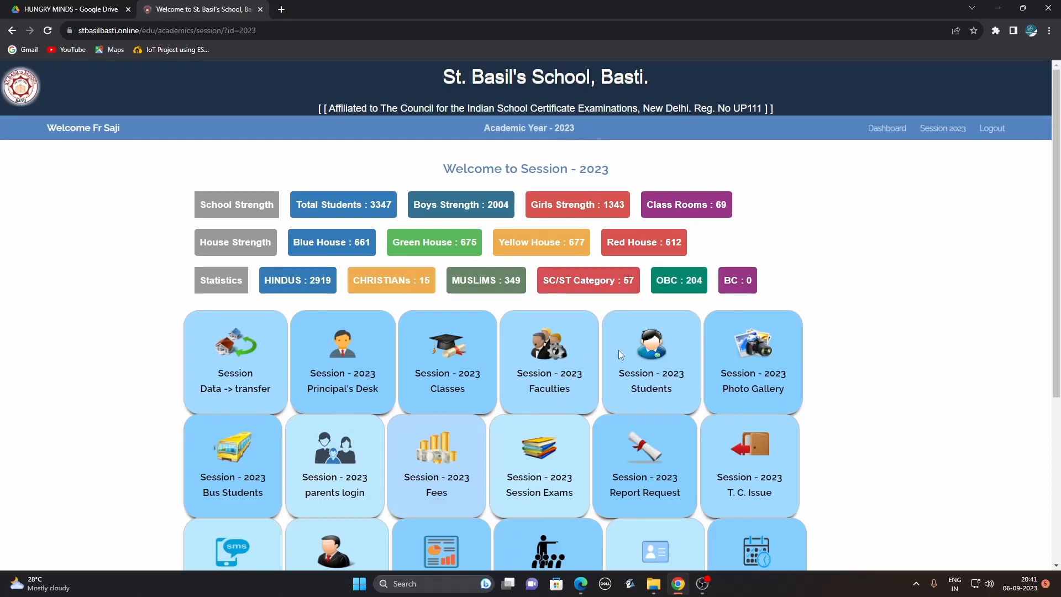
{"action": "left_click", "coordinate": [444, 354]}
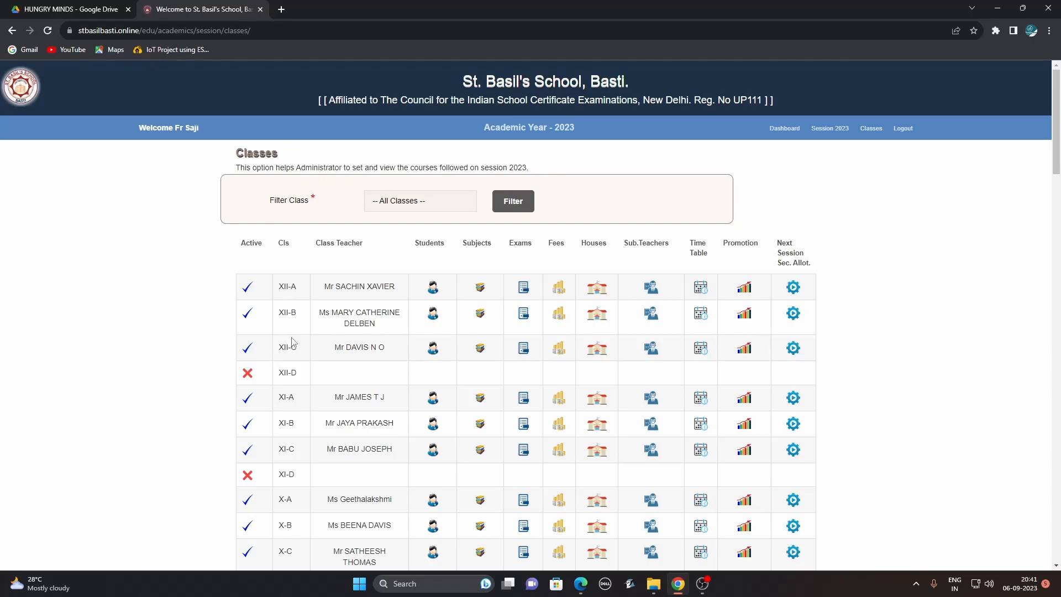
Toggle XII-C inactive and back to active, view XII-A's exams, then return to the dashboard.
{"action": "left_click", "coordinate": [248, 348]}
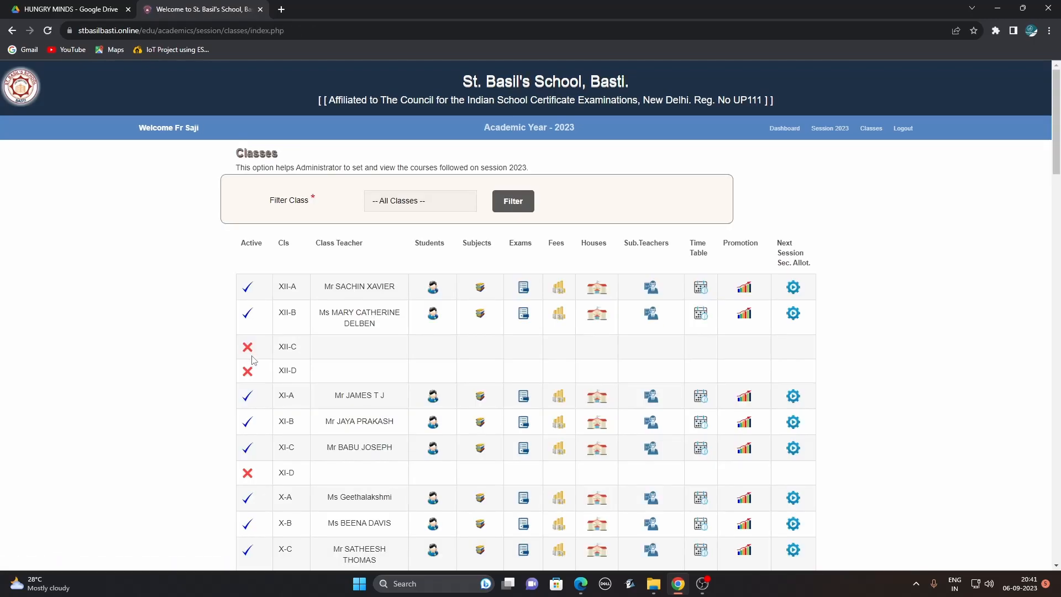
{"action": "left_click", "coordinate": [248, 351]}
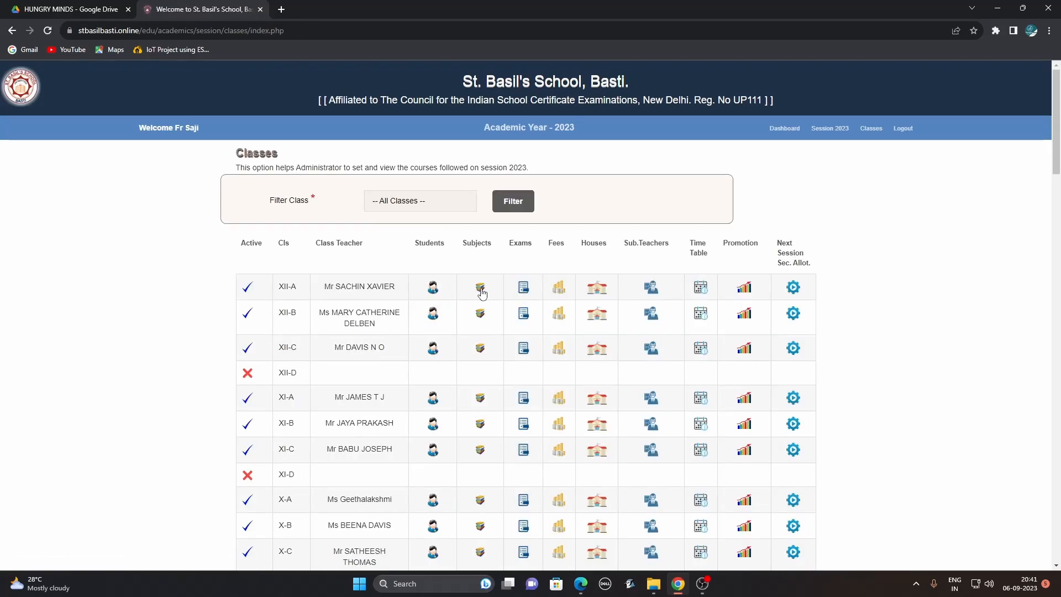
{"action": "left_click", "coordinate": [522, 292]}
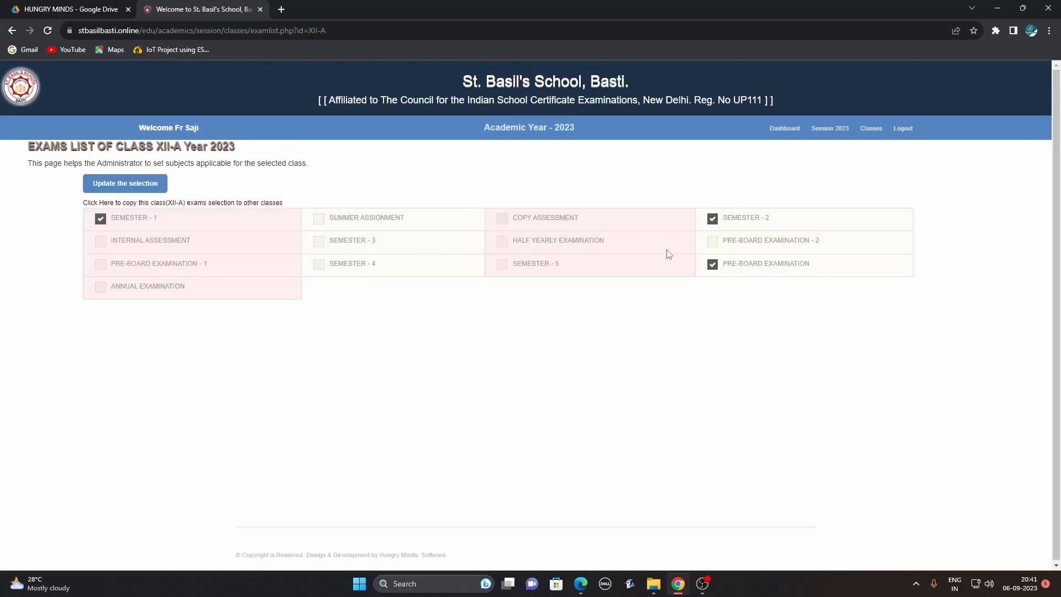
{"action": "left_click", "coordinate": [871, 129]}
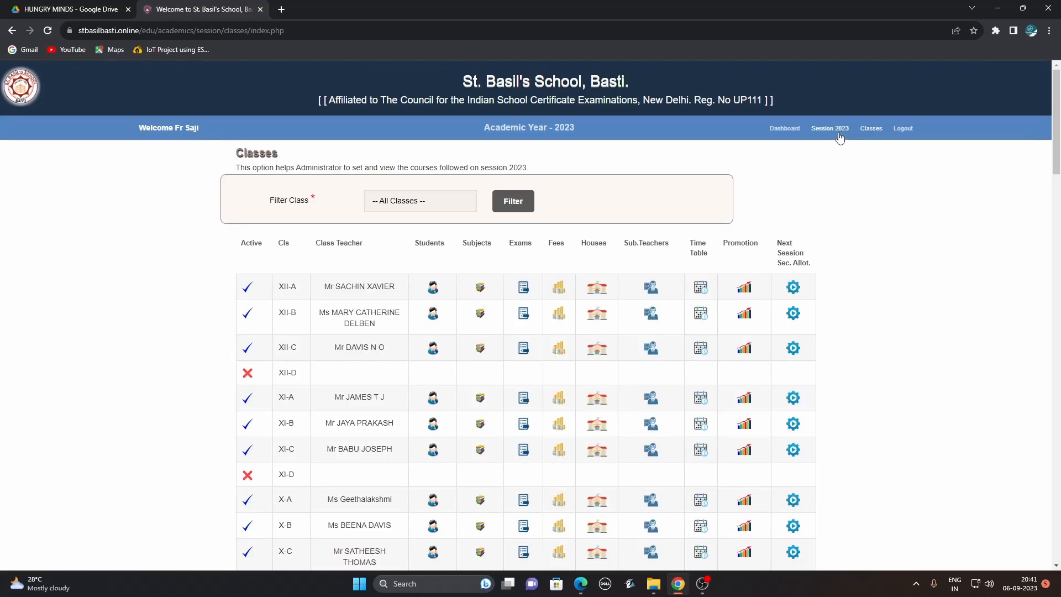
{"action": "left_click", "coordinate": [785, 132]}
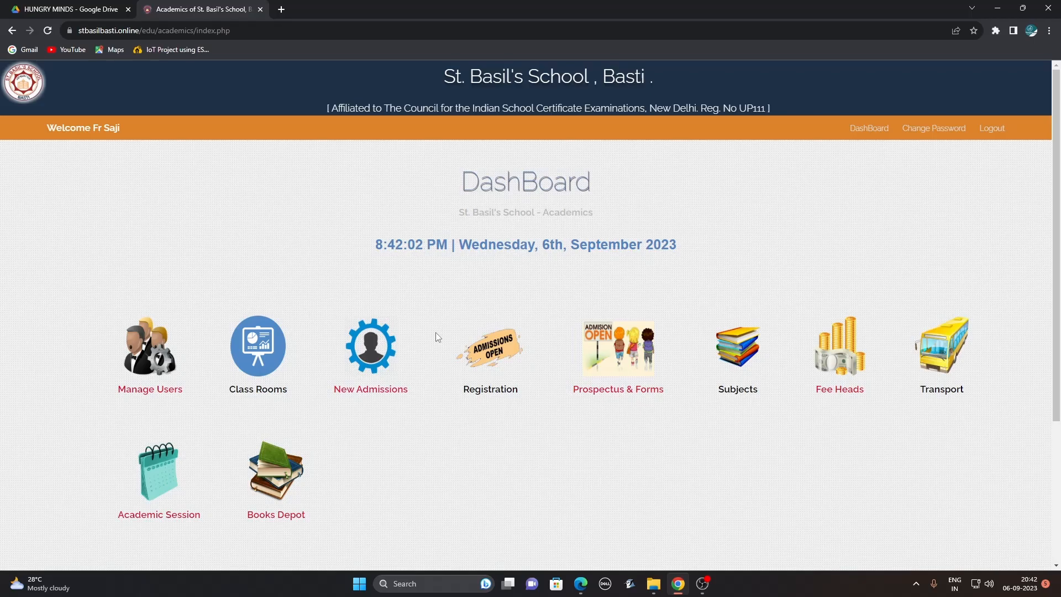
Visit the new staff user, Class Rooms, New Admission and Subjects pages, returning to the dashboard each time.
{"action": "left_click", "coordinate": [147, 354]}
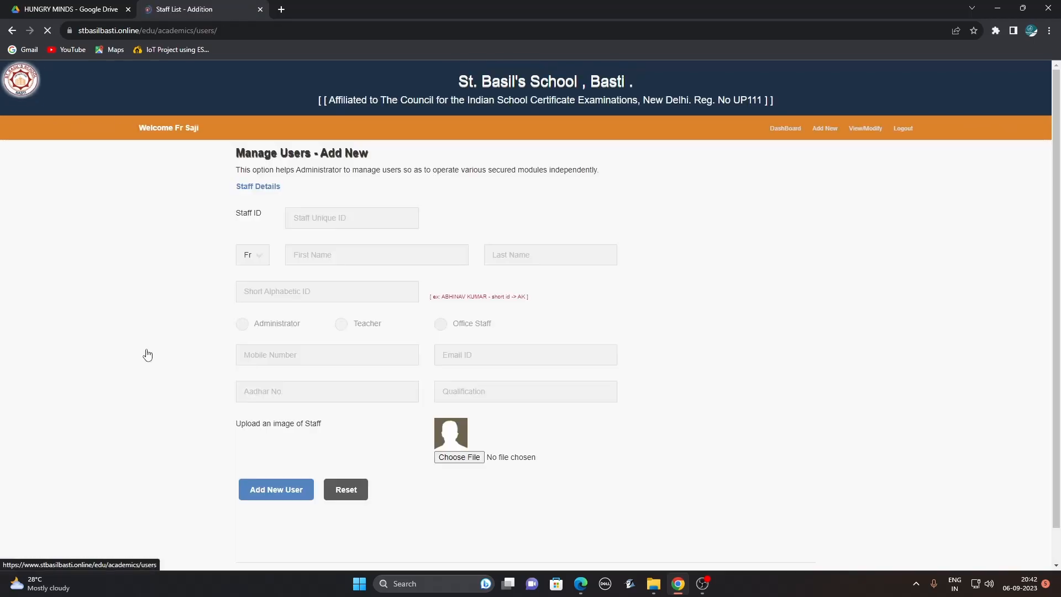
{"action": "left_click", "coordinate": [774, 129]}
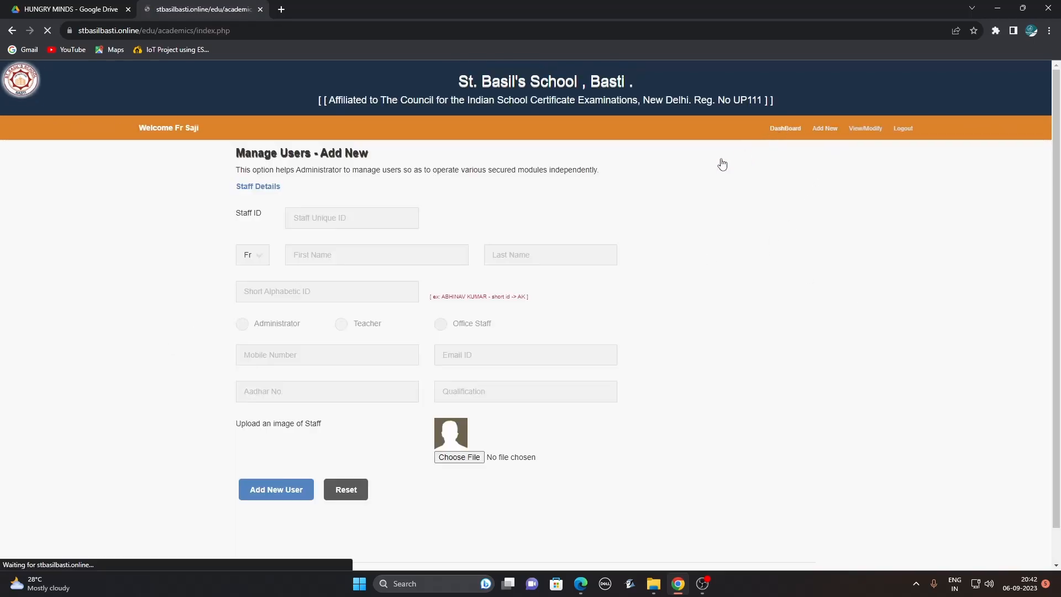
{"action": "left_click", "coordinate": [273, 354]}
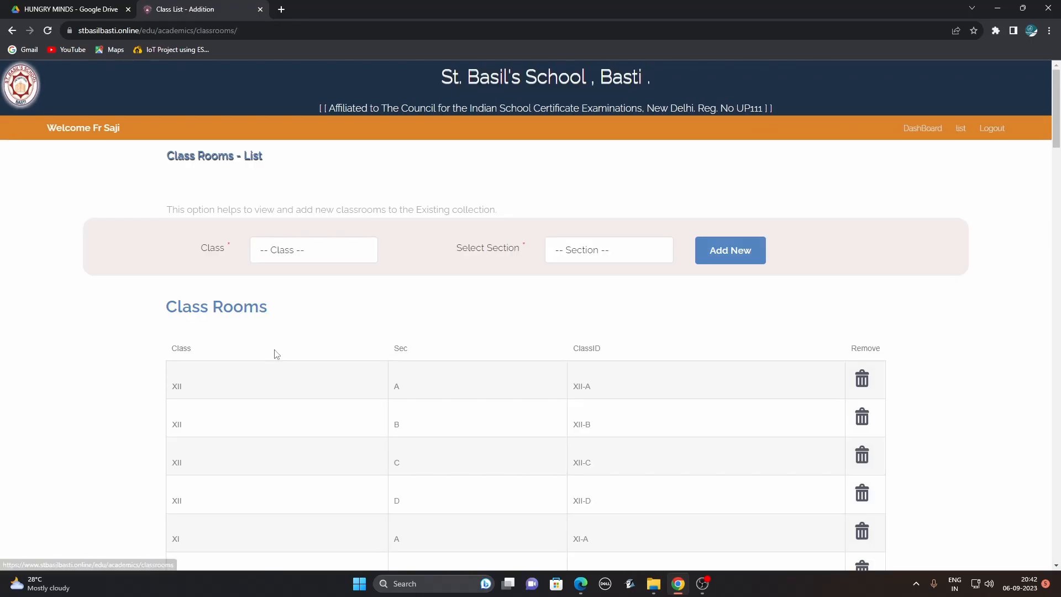
{"action": "left_click", "coordinate": [928, 130]}
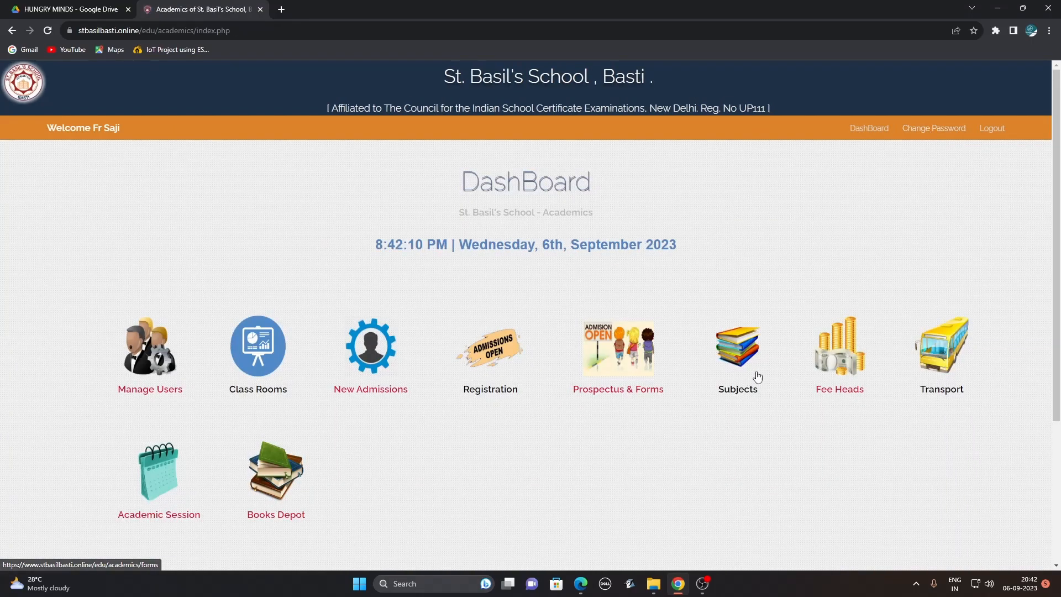
{"action": "left_click", "coordinate": [390, 361]}
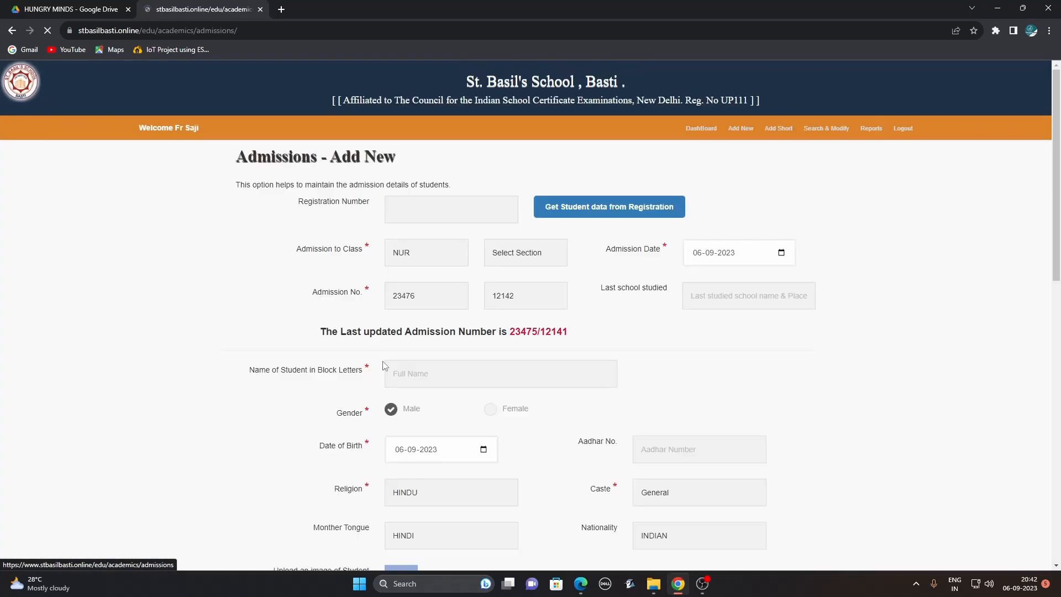
{"action": "left_click", "coordinate": [710, 131]}
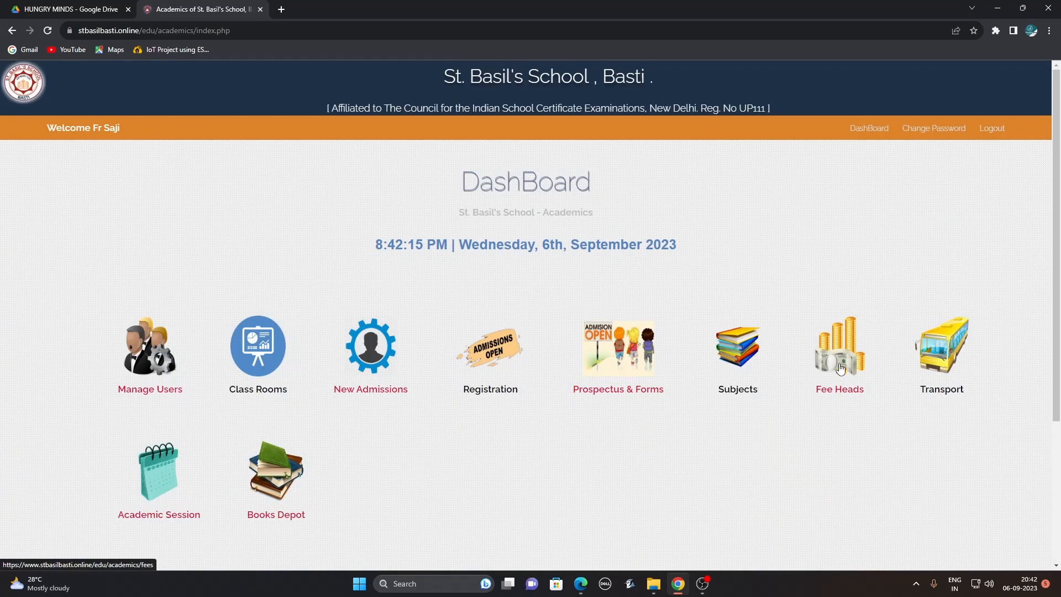
{"action": "left_click", "coordinate": [745, 359]}
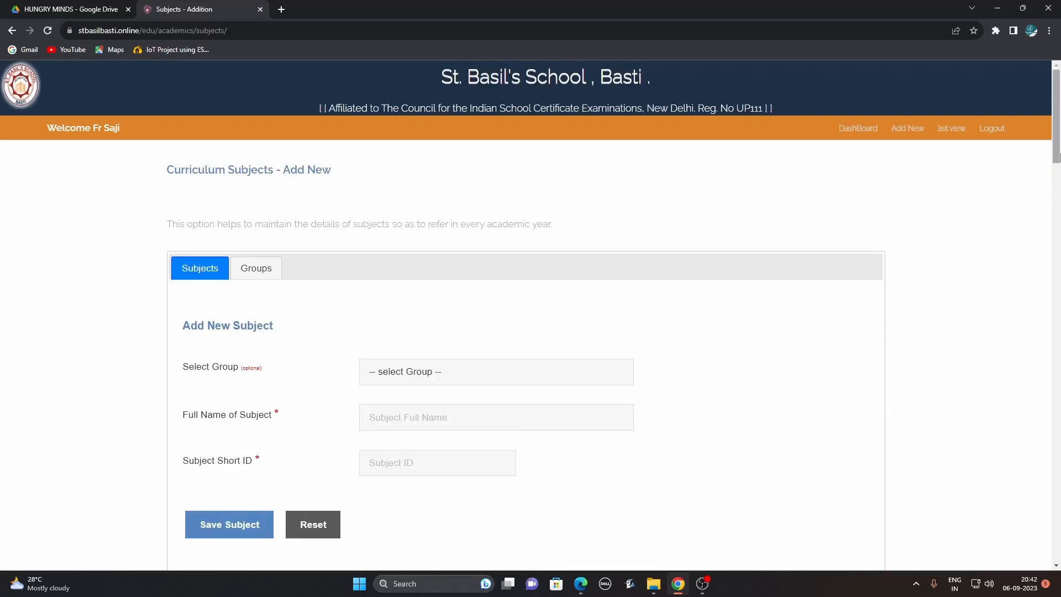
{"action": "mouse_move", "coordinate": [1056, 157]}
{"action": "left_mouse_down"}
{"action": "mouse_move", "coordinate": [1050, 503]}
{"action": "mouse_move", "coordinate": [1056, 147]}
{"action": "left_mouse_up"}
{"action": "left_click", "coordinate": [858, 128]}
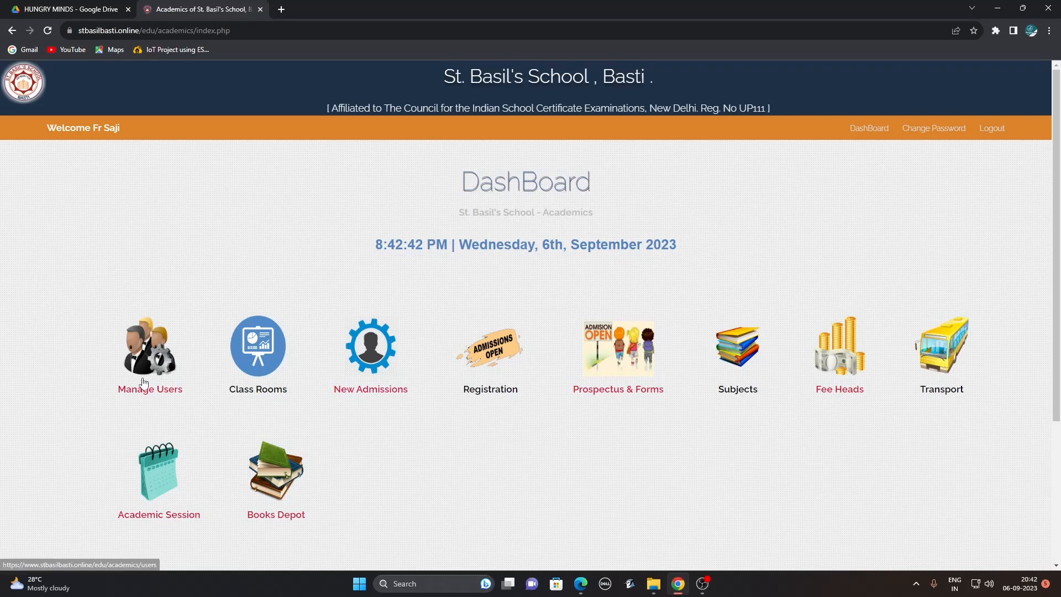
Browse the 118-entry staff users list, open one teacher's details, then return to the dashboard.
{"action": "left_click", "coordinate": [162, 356]}
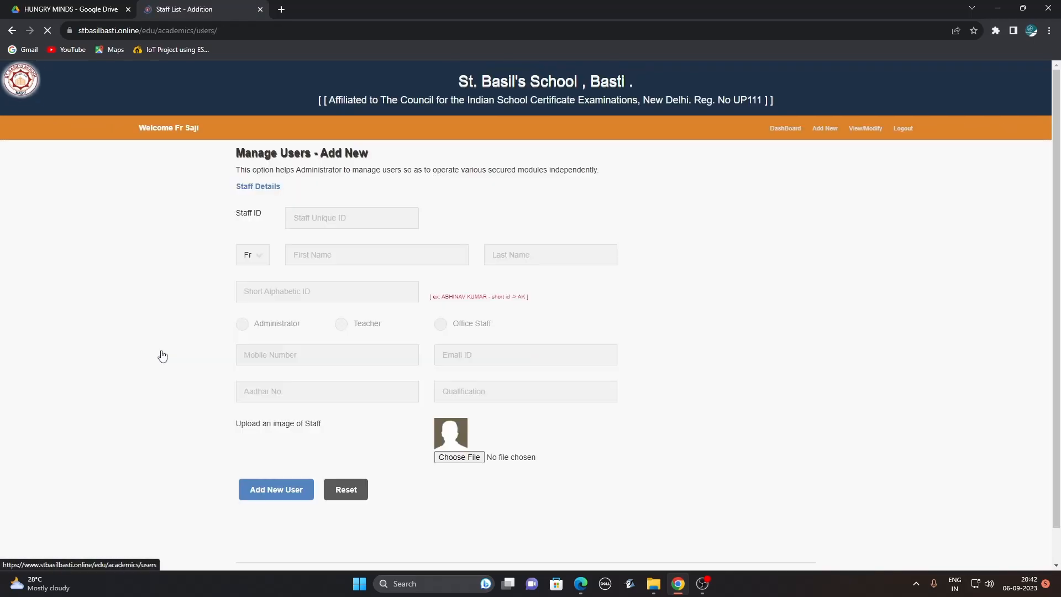
{"action": "left_click", "coordinate": [866, 131]}
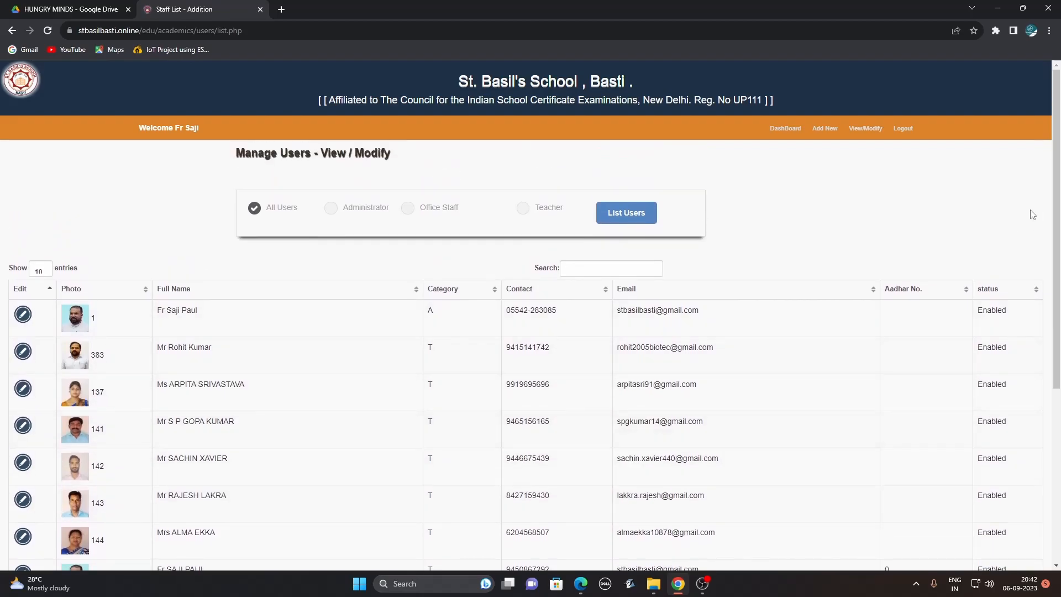
{"action": "scroll", "coordinate": [1056, 138], "scroll_direction": "down", "scroll_amount": 5}
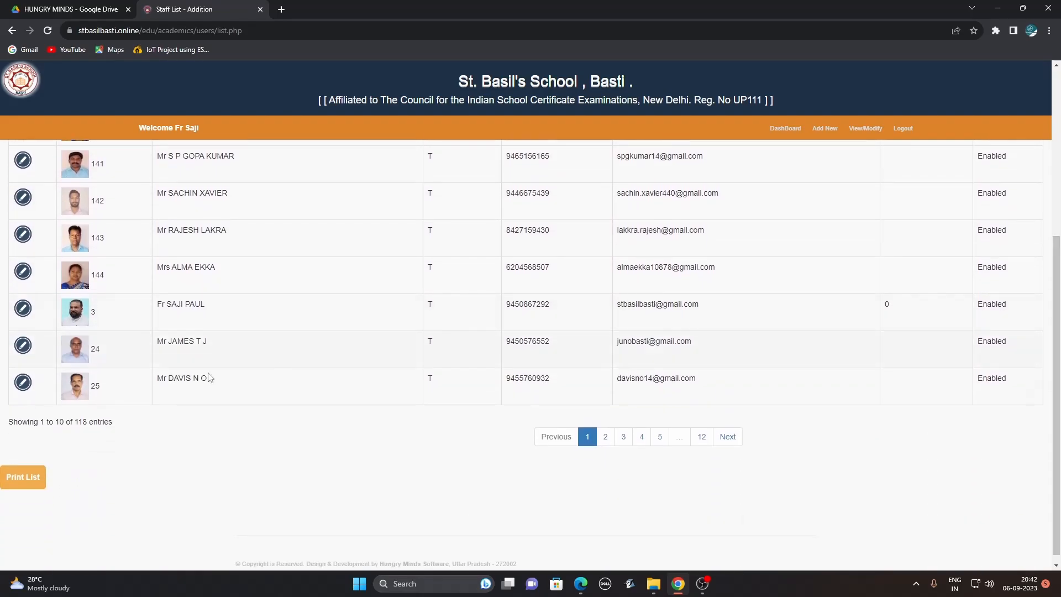
{"action": "left_click", "coordinate": [23, 345]}
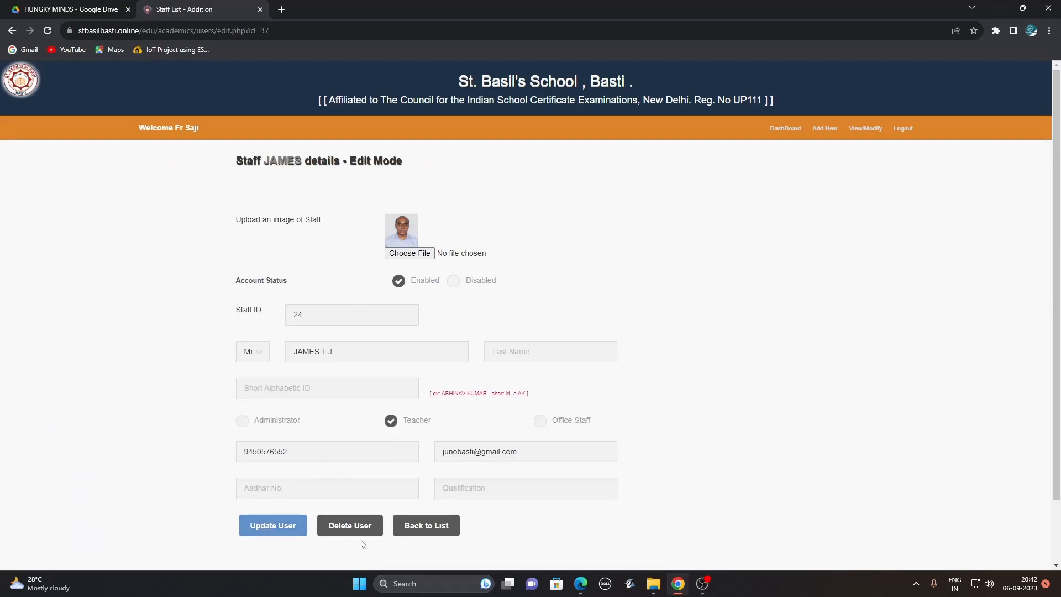
{"action": "left_click", "coordinate": [426, 526]}
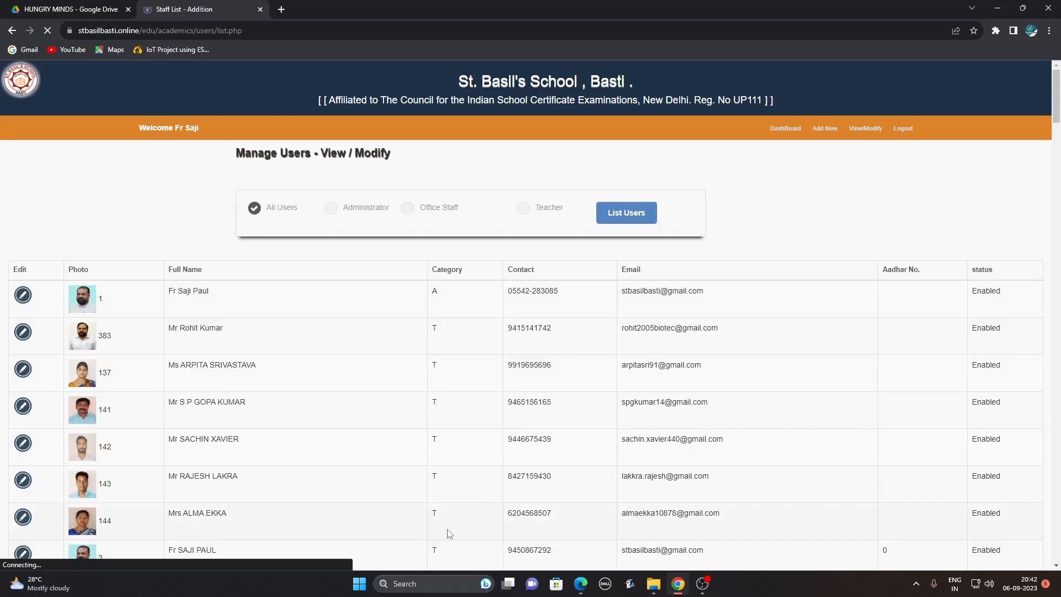
{"action": "left_click", "coordinate": [785, 129]}
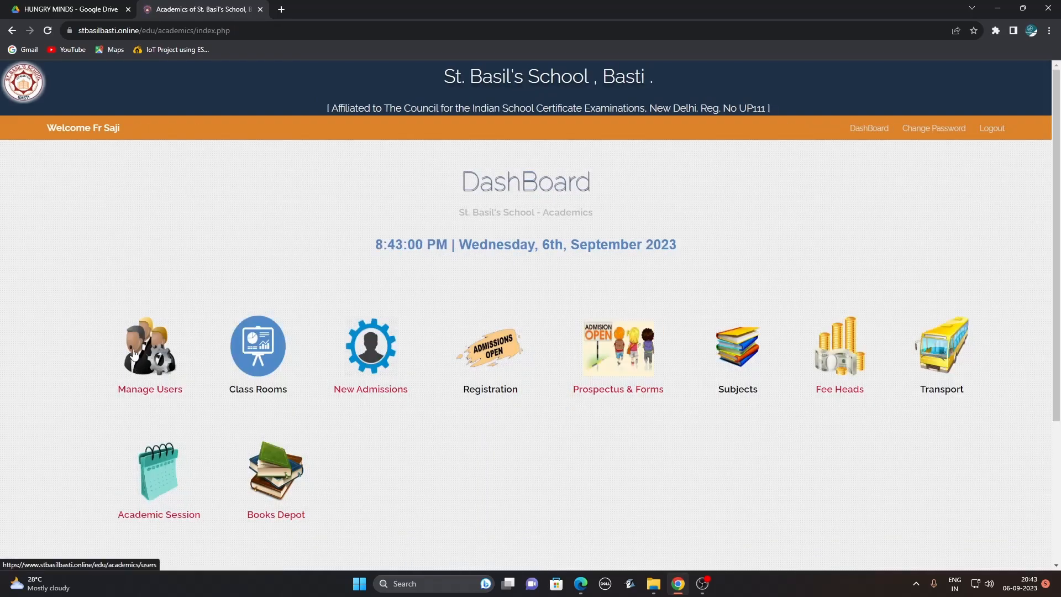
Open the New Admission form and scroll through it.
{"action": "left_click", "coordinate": [372, 363]}
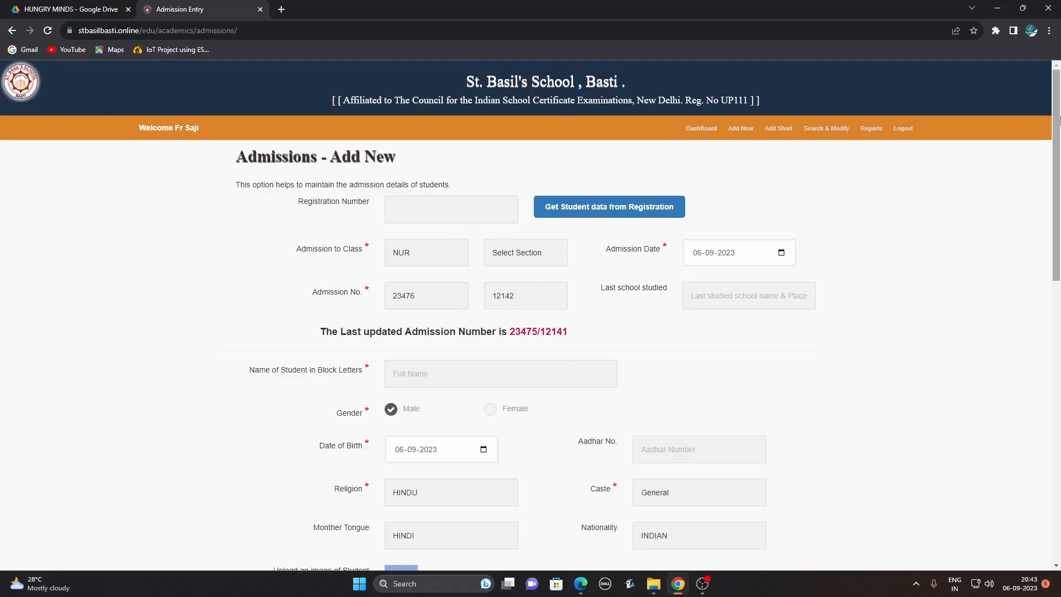
{"action": "left_click_drag", "start_coordinate": [1056, 99], "coordinate": [1049, 238]}
{"action": "scroll", "coordinate": [1049, 350], "scroll_direction": "down", "scroll_amount": 3}
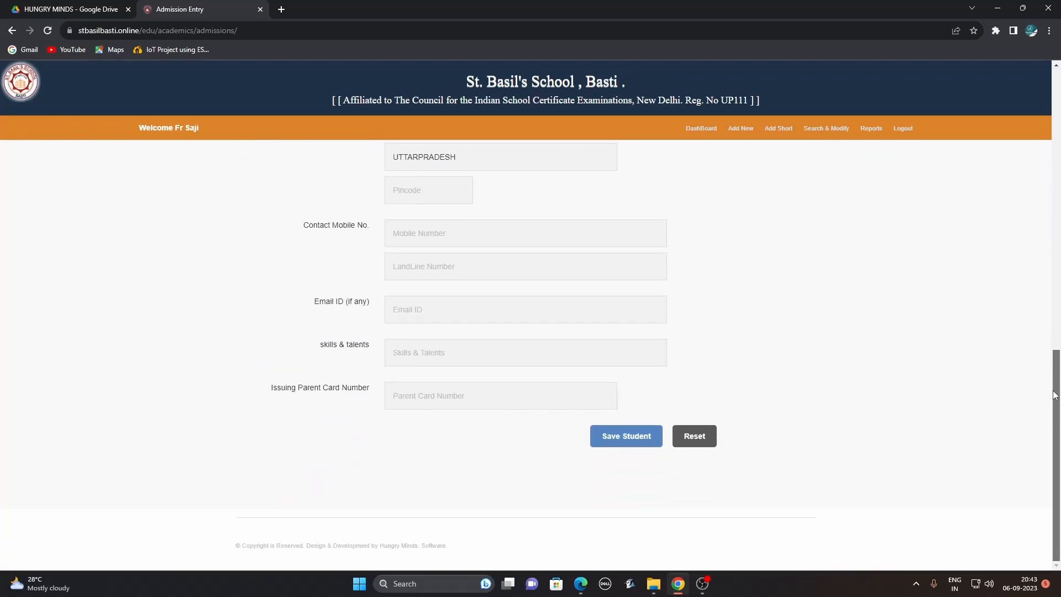
{"action": "scroll", "coordinate": [1049, 349], "scroll_direction": "up", "scroll_amount": 15}
Search a student by admission number, open the record, then go to the 2023 admission reports.
{"action": "left_click", "coordinate": [817, 139]}
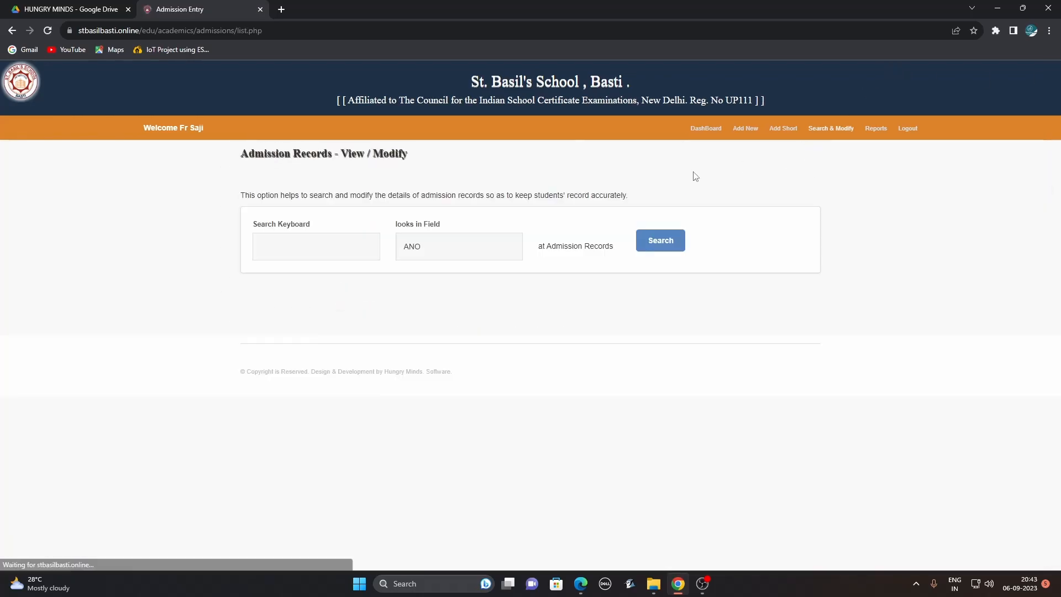
{"action": "left_click", "coordinate": [281, 249]}
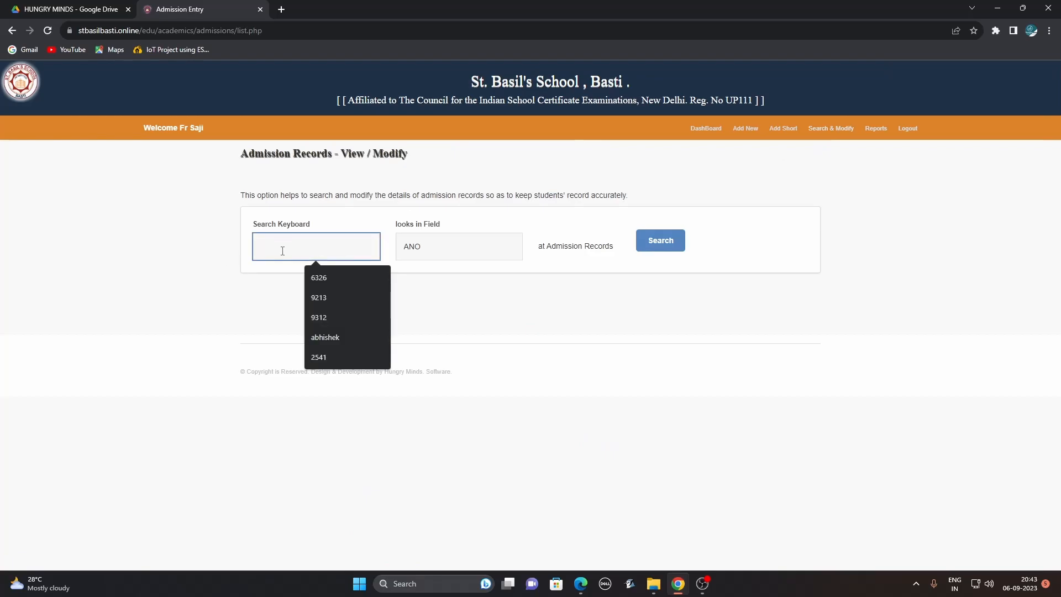
{"action": "type", "text": "6326"}
{"action": "key", "text": "Return"}
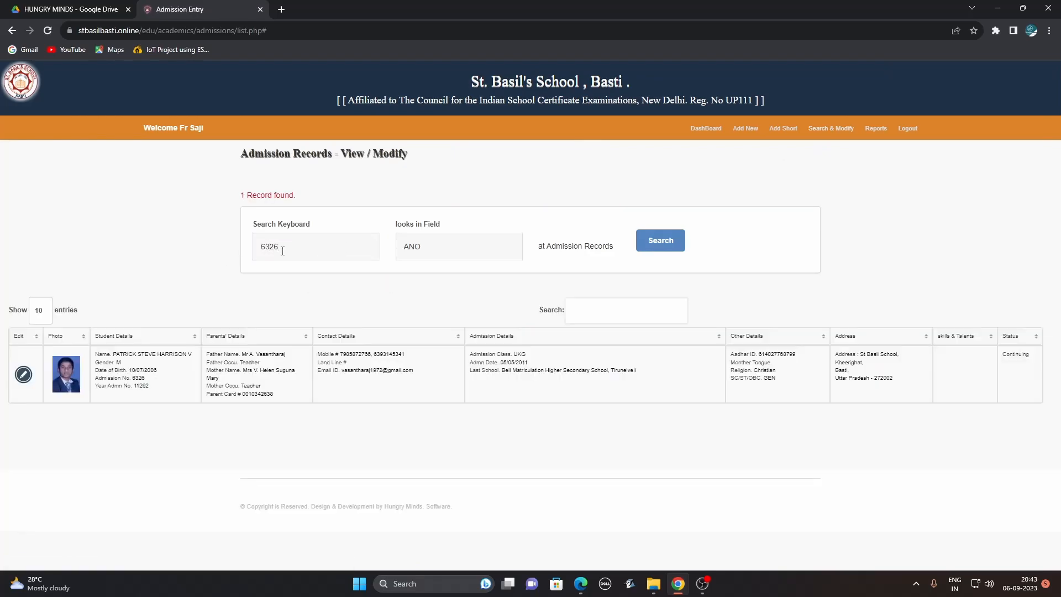
{"action": "left_click", "coordinate": [23, 375]}
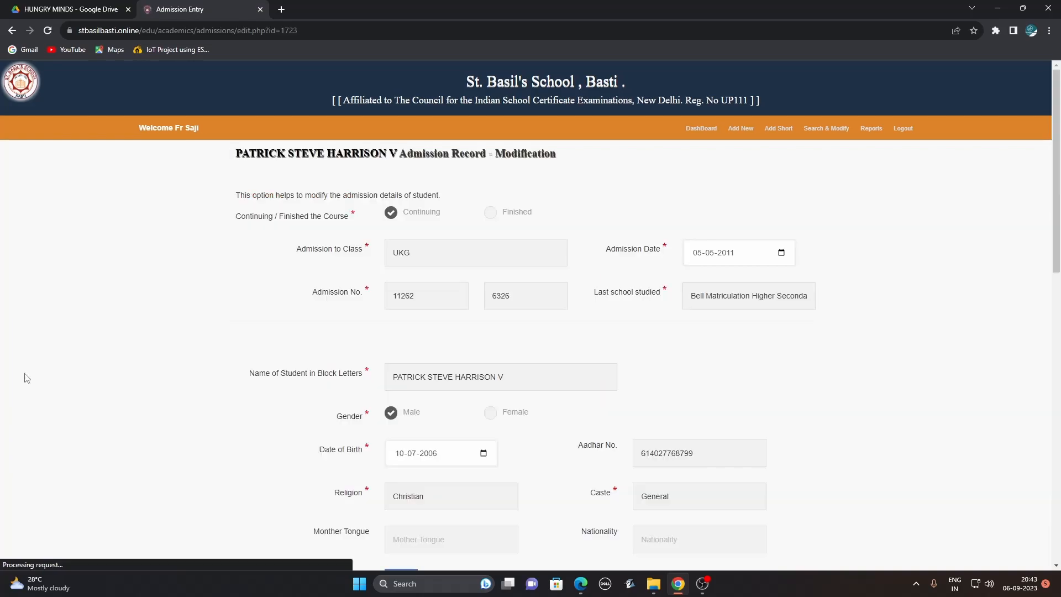
{"action": "left_click_drag", "start_coordinate": [1055, 141], "coordinate": [1057, 77]}
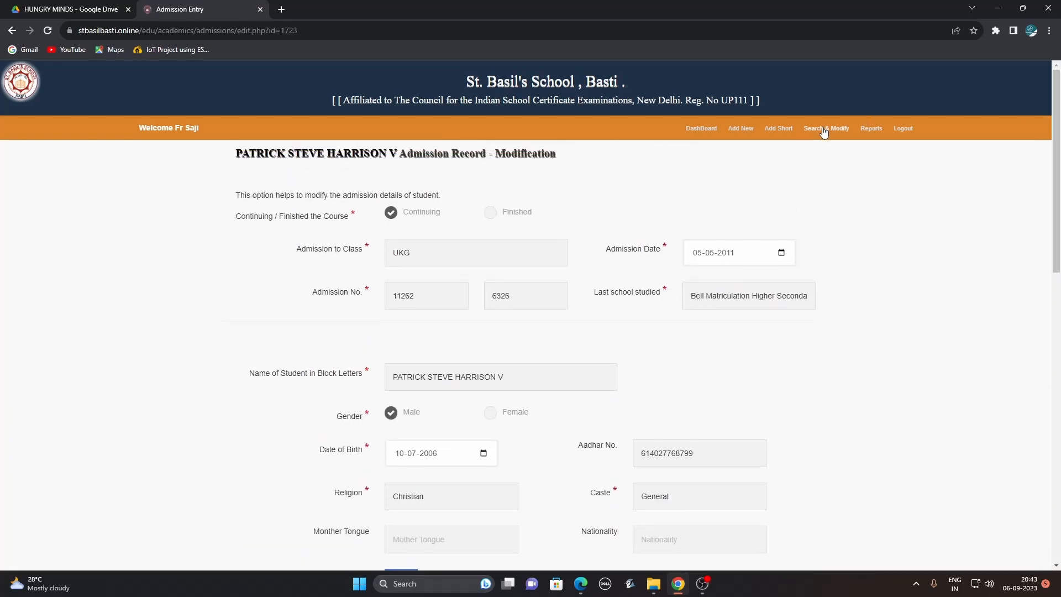
{"action": "left_click", "coordinate": [878, 134]}
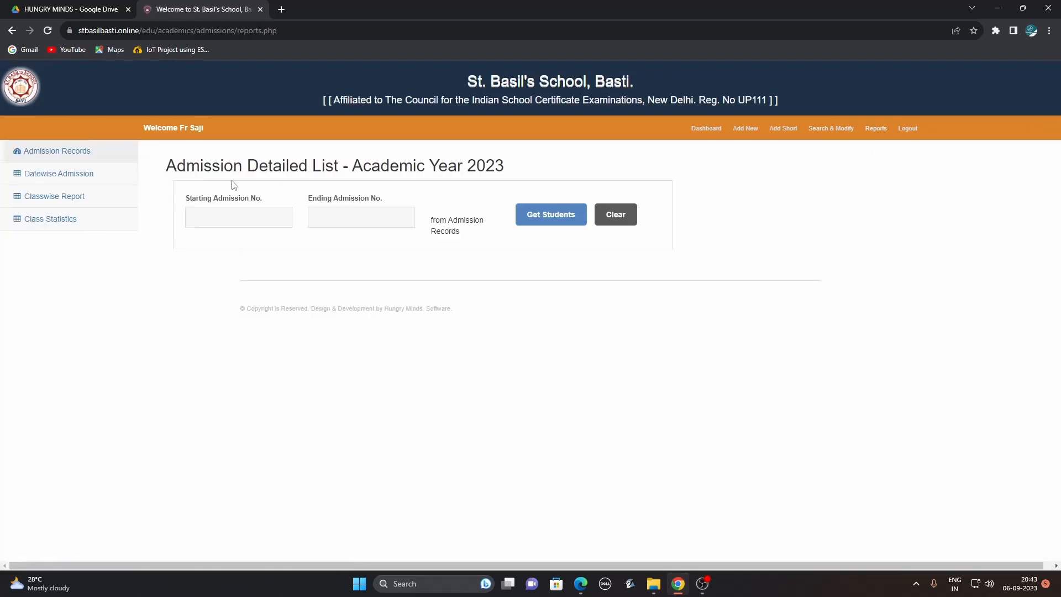
List students with admission numbers from 4500 to 4550.
{"action": "left_click", "coordinate": [211, 209]}
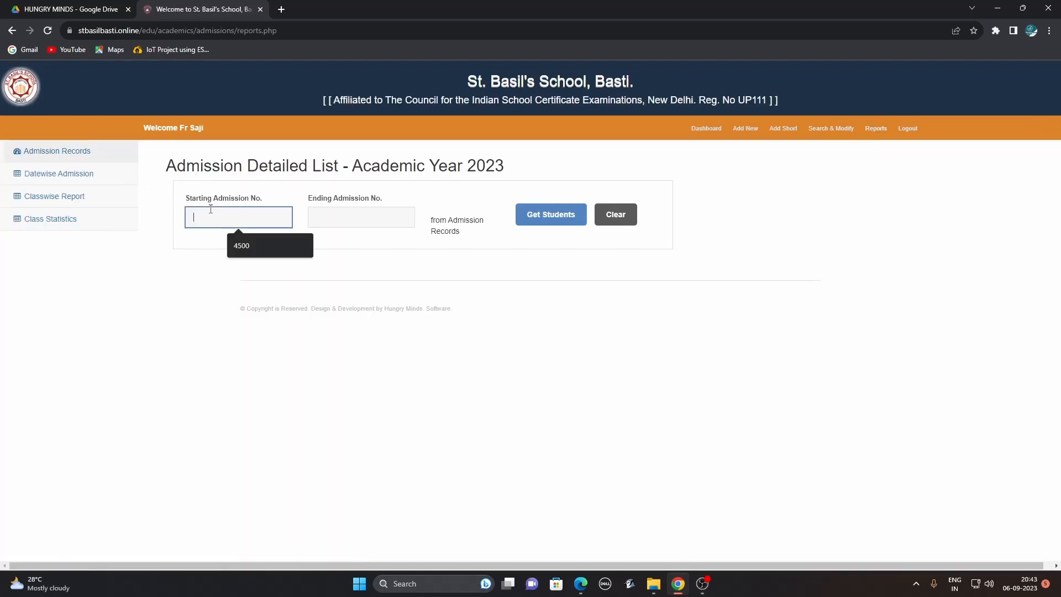
{"action": "left_click", "coordinate": [241, 247]}
{"action": "left_click", "coordinate": [360, 214]}
{"action": "type", "text": "4550"}
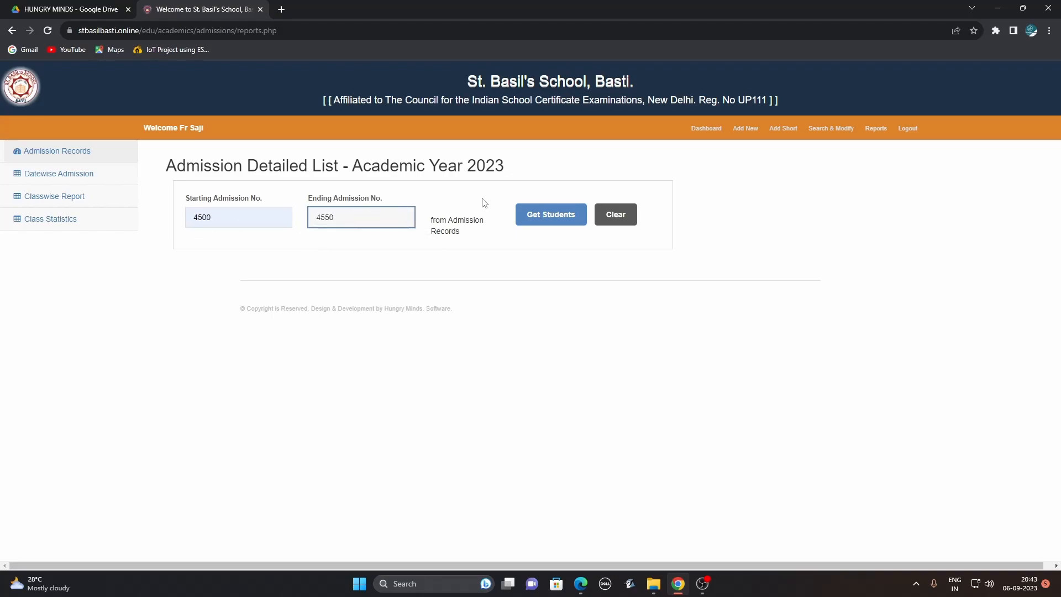
{"action": "left_click", "coordinate": [555, 218]}
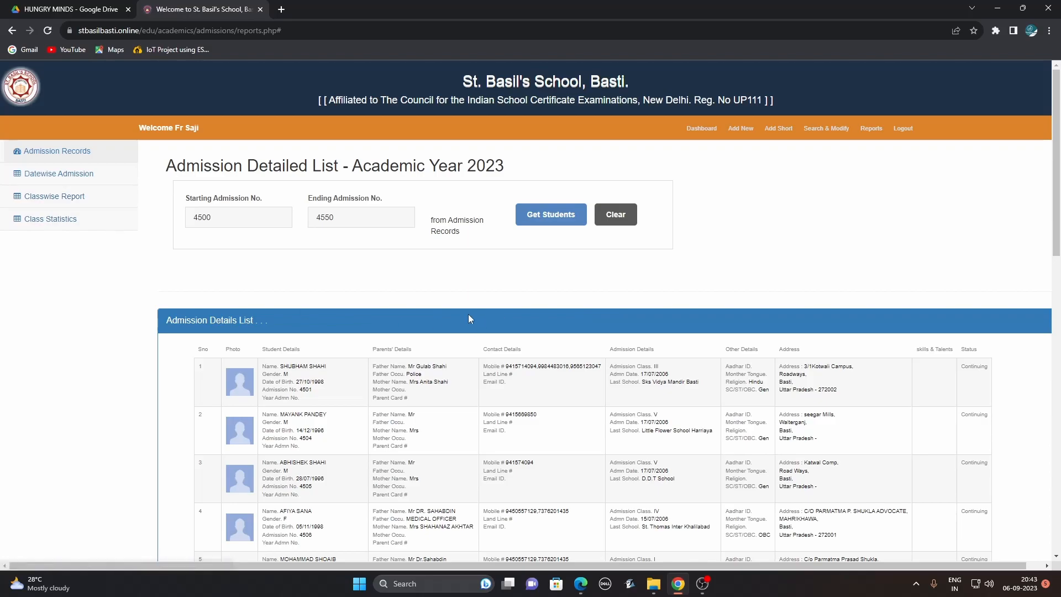
Preview the 18-student details report and Excel export view, then go back to the blank form.
{"action": "left_click_drag", "start_coordinate": [1057, 198], "coordinate": [1046, 540]}
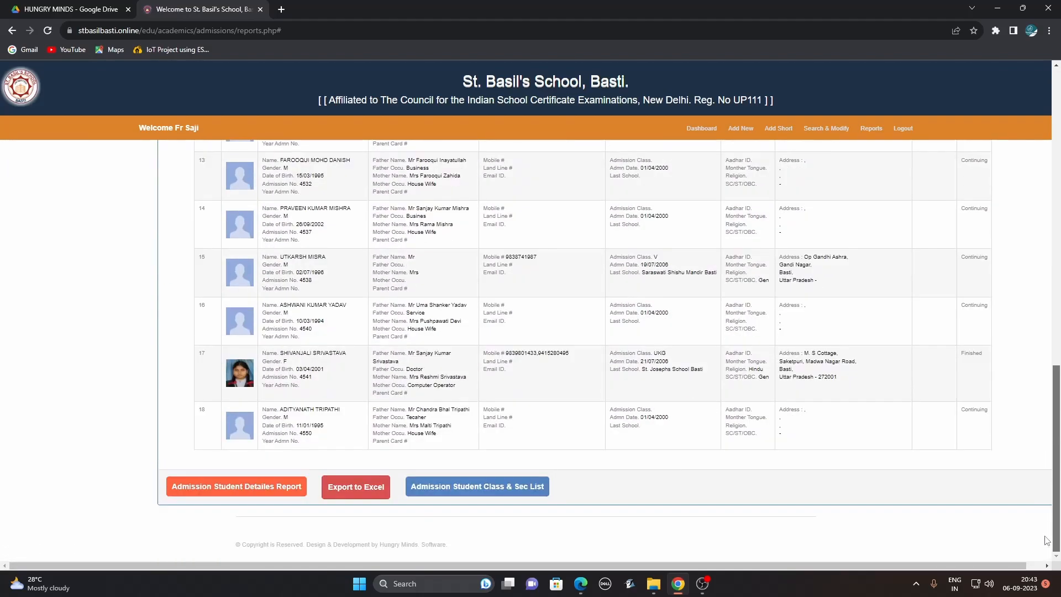
{"action": "left_click", "coordinate": [275, 486]}
{"action": "scroll", "coordinate": [636, 386], "scroll_direction": "down", "scroll_amount": 1}
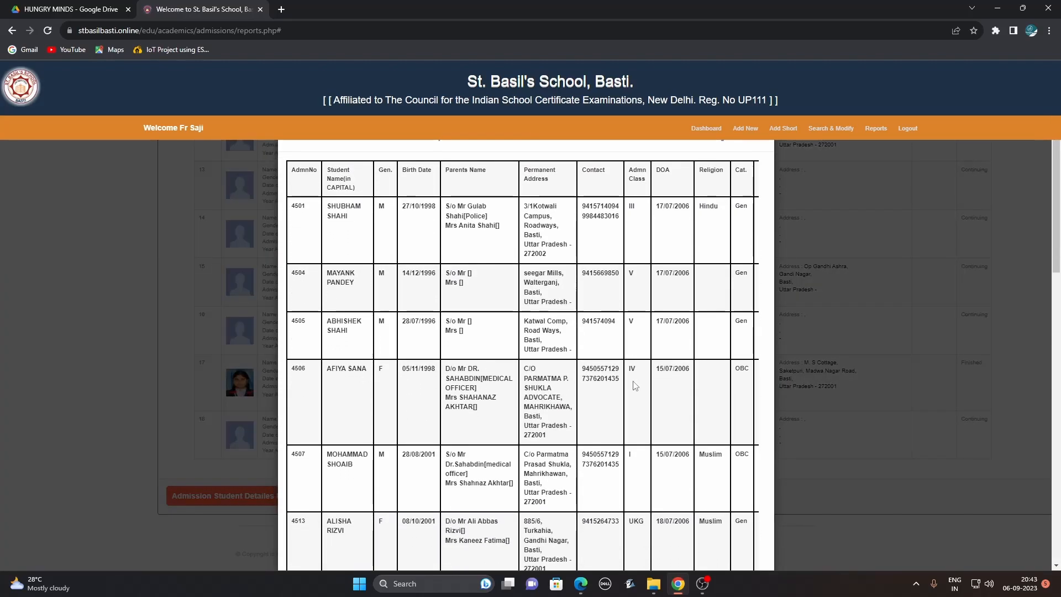
{"action": "left_click_drag", "start_coordinate": [1056, 232], "coordinate": [1058, 497]}
{"action": "left_click", "coordinate": [749, 533]}
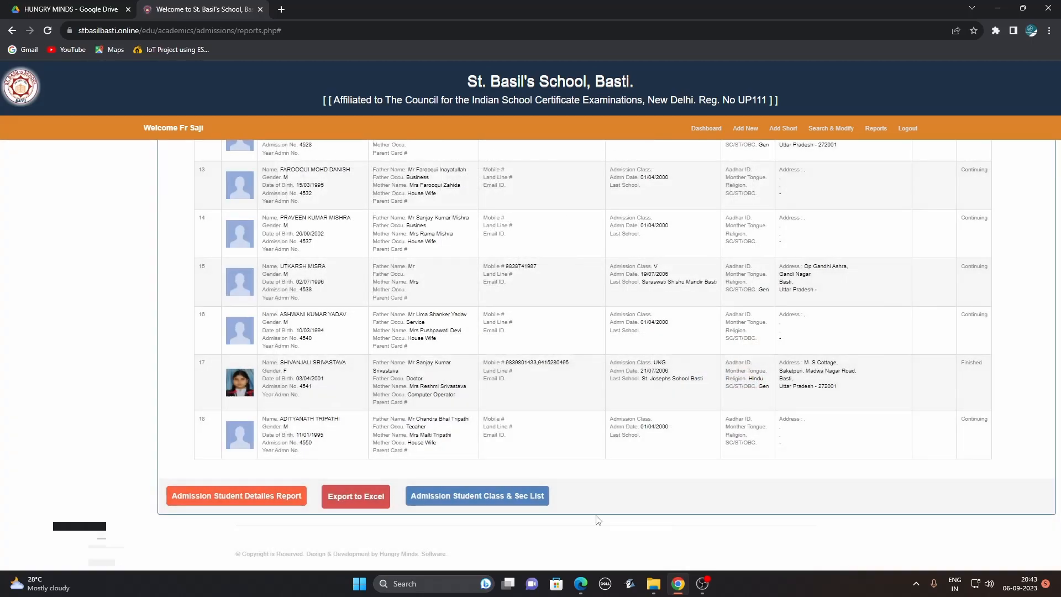
{"action": "left_click", "coordinate": [356, 501]}
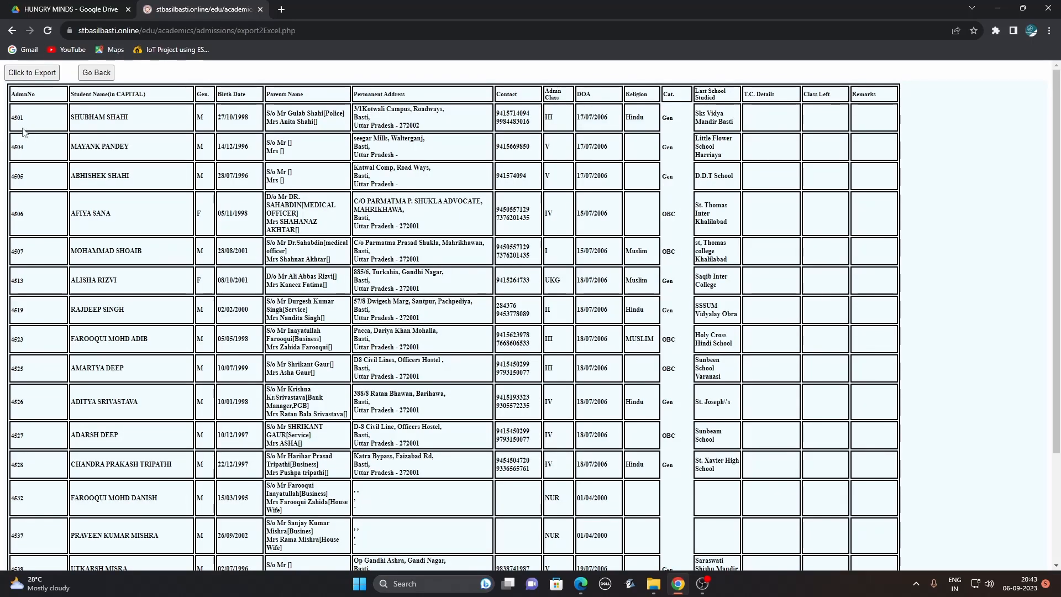
{"action": "left_click", "coordinate": [96, 74]}
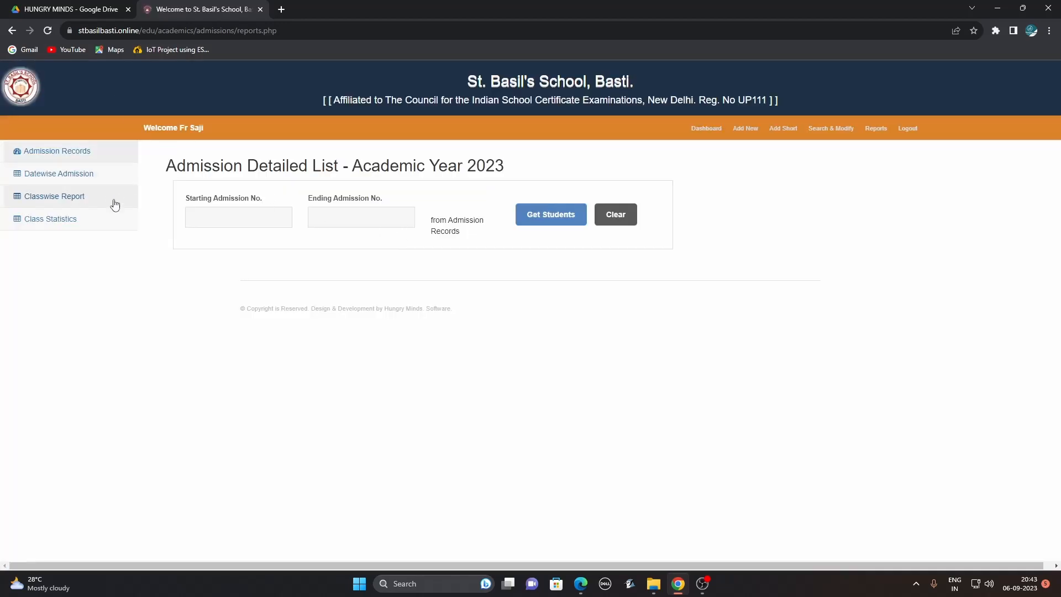
View the 2023 Class Statistics and LKG-D's 24 old students, then return to the dashboard.
{"action": "left_click", "coordinate": [47, 223]}
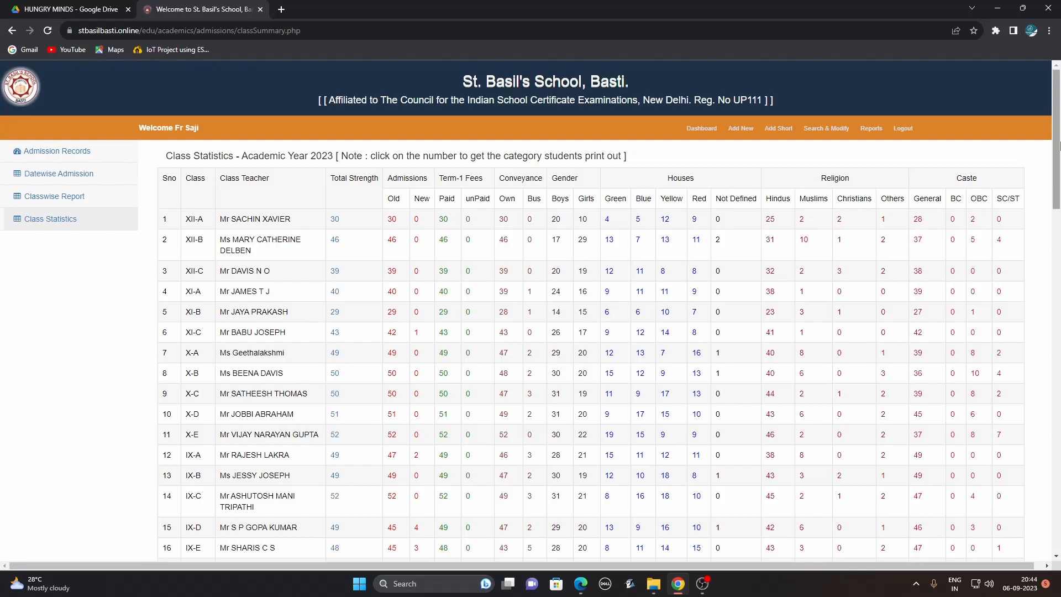
{"action": "left_click_drag", "start_coordinate": [1056, 143], "coordinate": [1059, 485]}
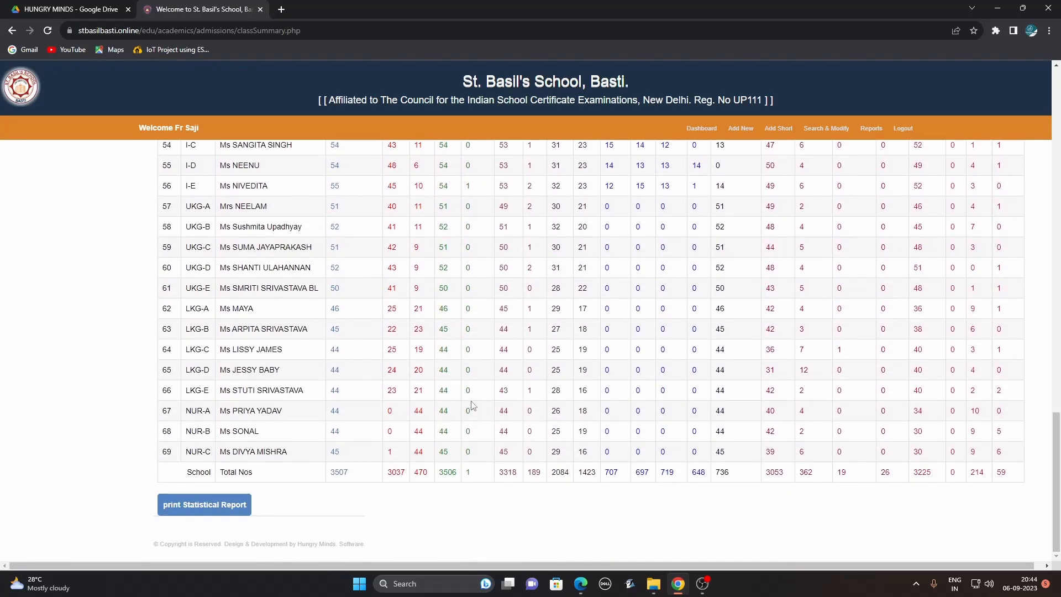
{"action": "left_click", "coordinate": [393, 371]}
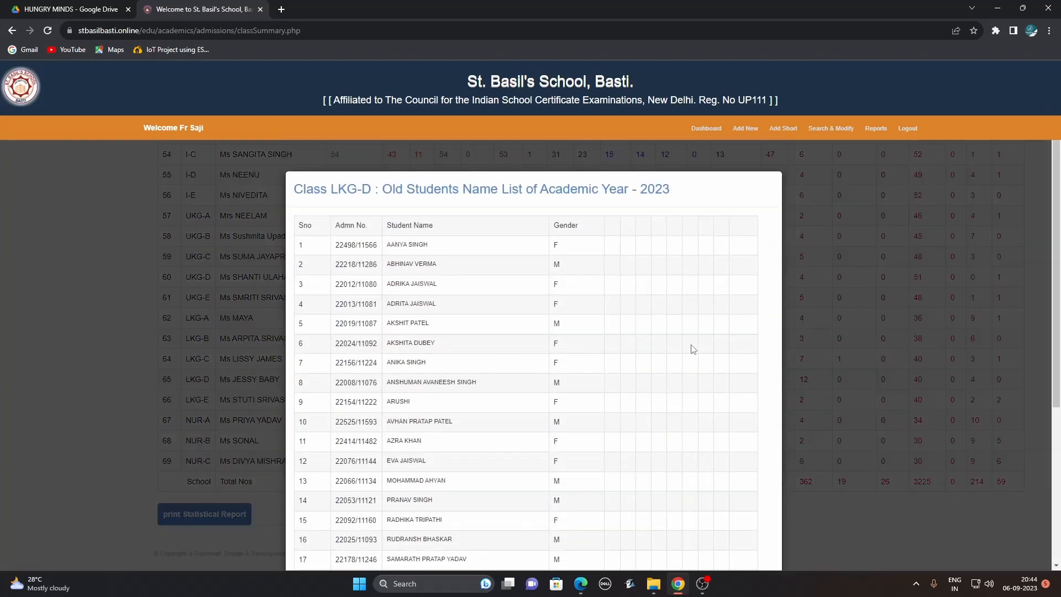
{"action": "scroll", "coordinate": [1059, 303], "scroll_direction": "down", "scroll_amount": 2}
{"action": "left_click_drag", "start_coordinate": [1059, 303], "coordinate": [1056, 468]}
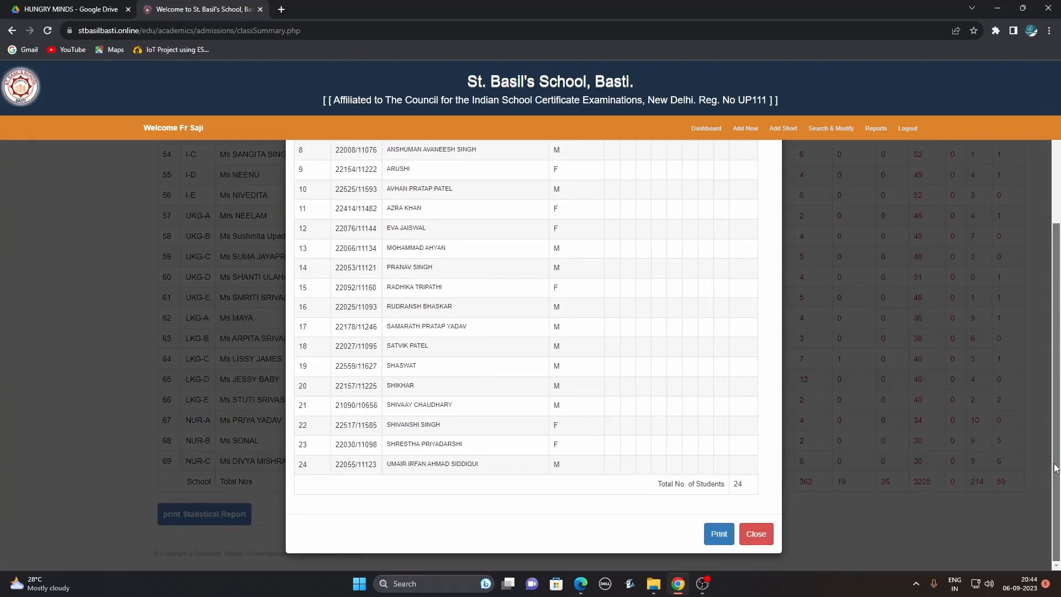
{"action": "left_click", "coordinate": [756, 534]}
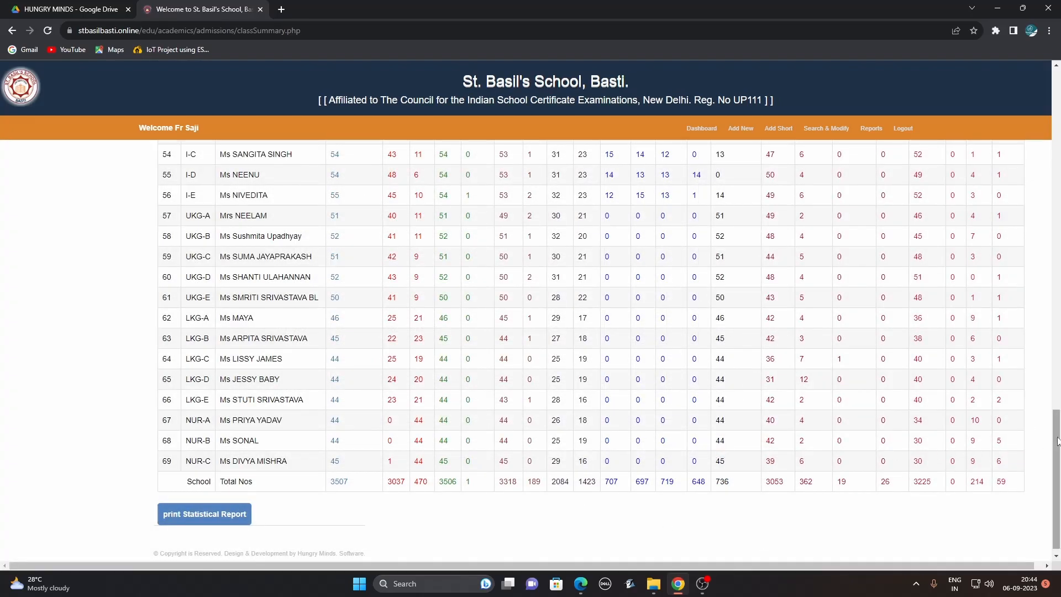
{"action": "left_click_drag", "start_coordinate": [1057, 442], "coordinate": [1057, 65]}
{"action": "scroll", "coordinate": [1058, 64], "scroll_direction": "down", "scroll_amount": 1}
{"action": "scroll", "coordinate": [1057, 64], "scroll_direction": "up", "scroll_amount": 1}
{"action": "left_click", "coordinate": [711, 130]}
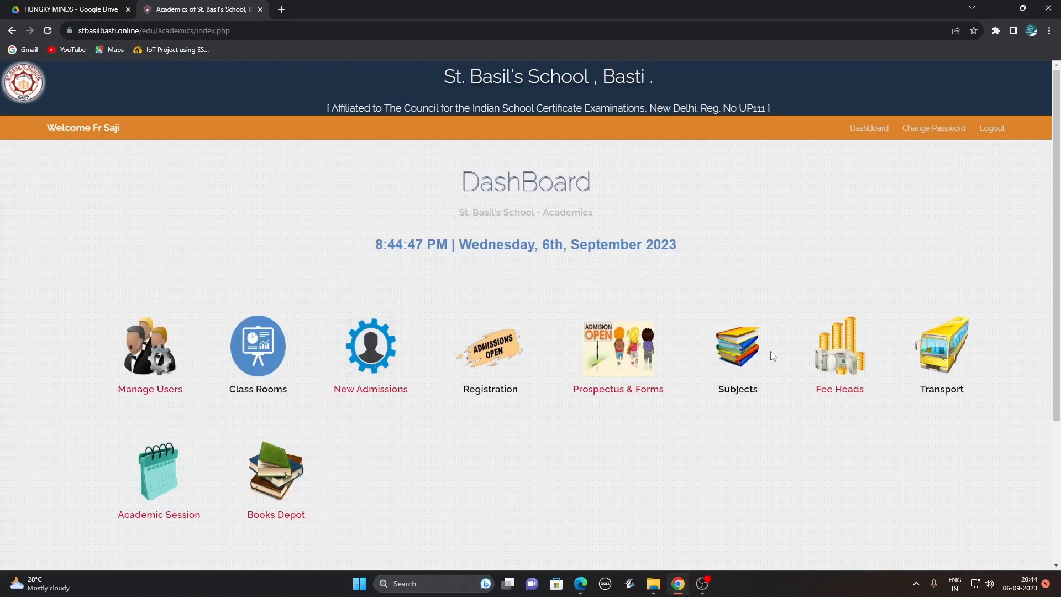
Browse the April-2018 session, then open the April-2021 to March-2022 session overview.
{"action": "left_click", "coordinate": [149, 488]}
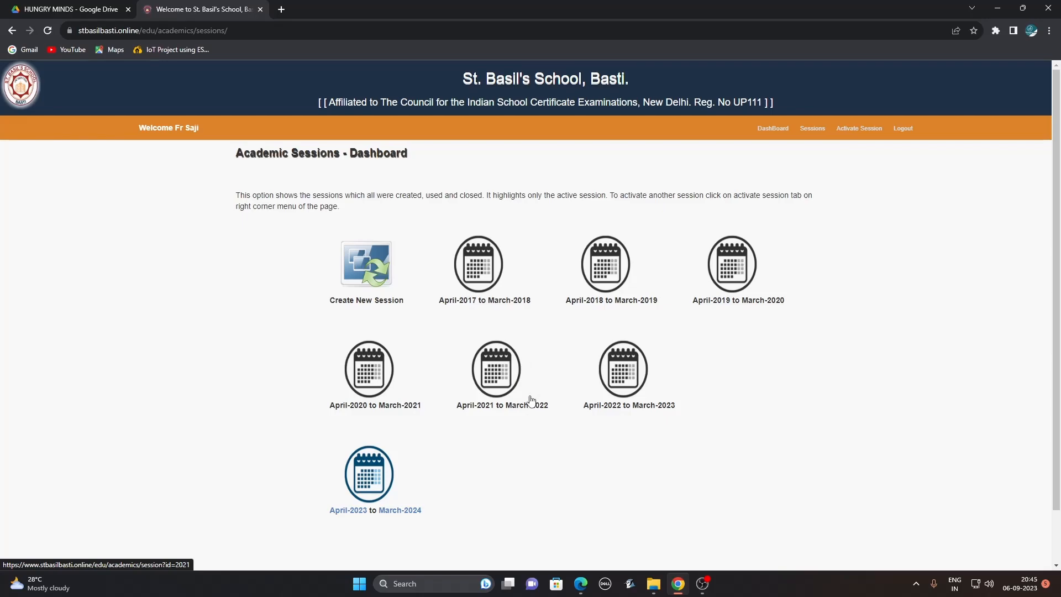
{"action": "left_click", "coordinate": [608, 257]}
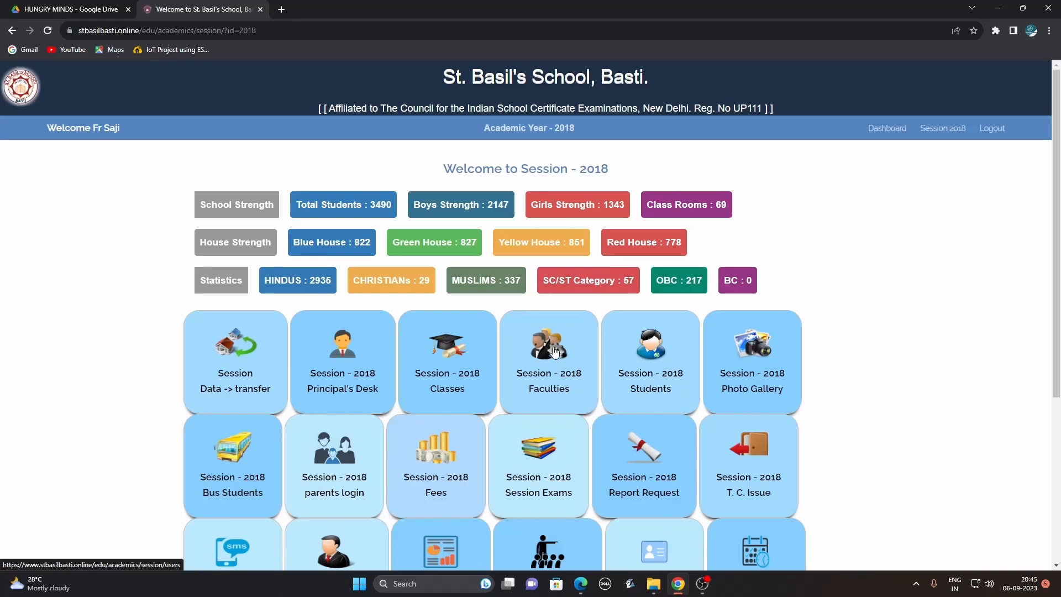
{"action": "left_click", "coordinate": [943, 129]}
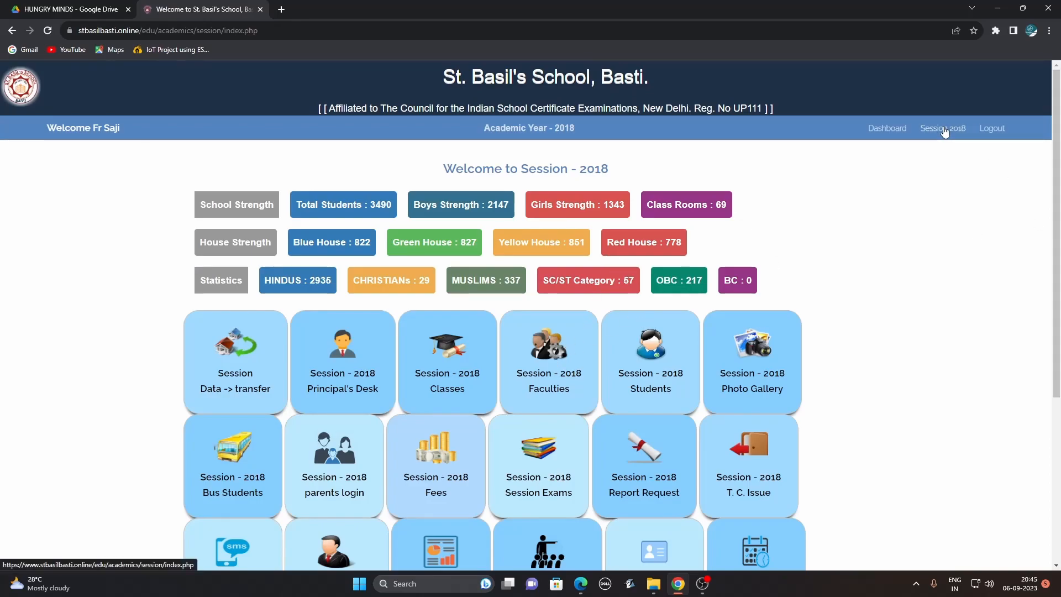
{"action": "left_click", "coordinate": [888, 130]}
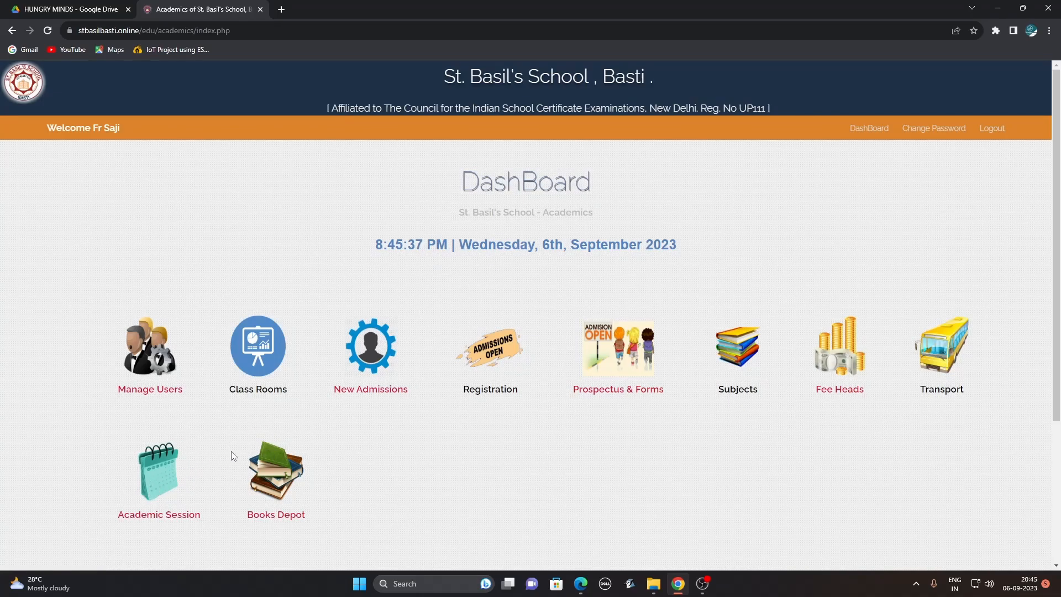
{"action": "left_click", "coordinate": [142, 482]}
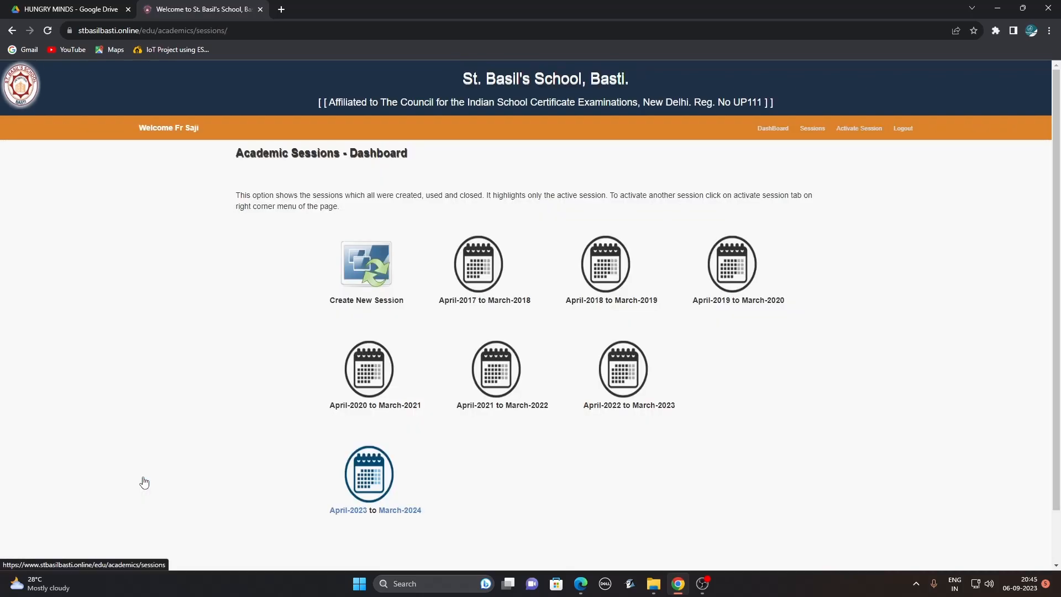
{"action": "left_click", "coordinate": [494, 381]}
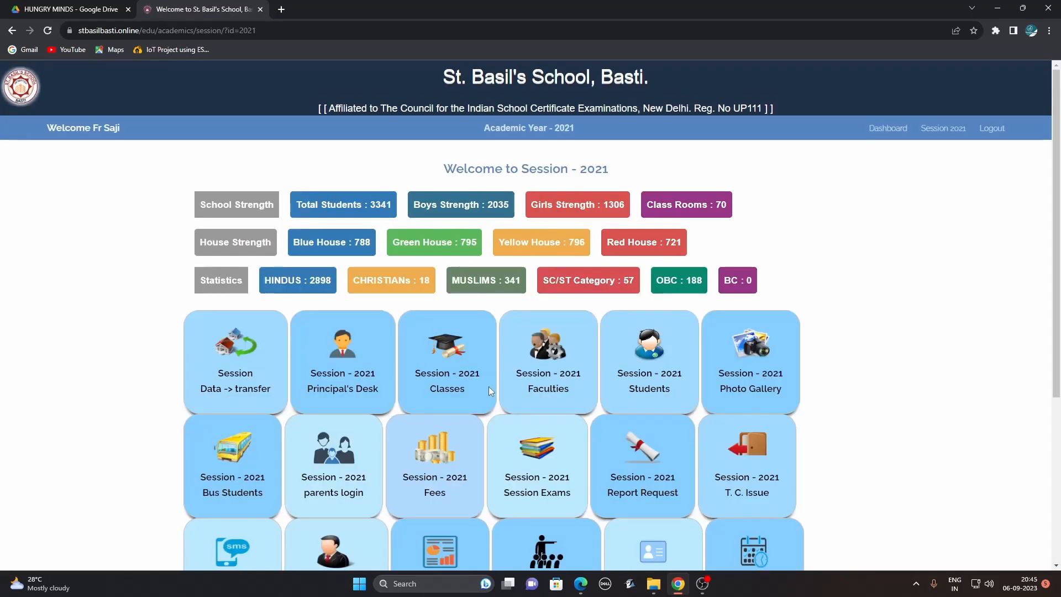
In the 2021 session's exams section, filter the classes to show only class VII.
{"action": "left_click", "coordinate": [536, 459]}
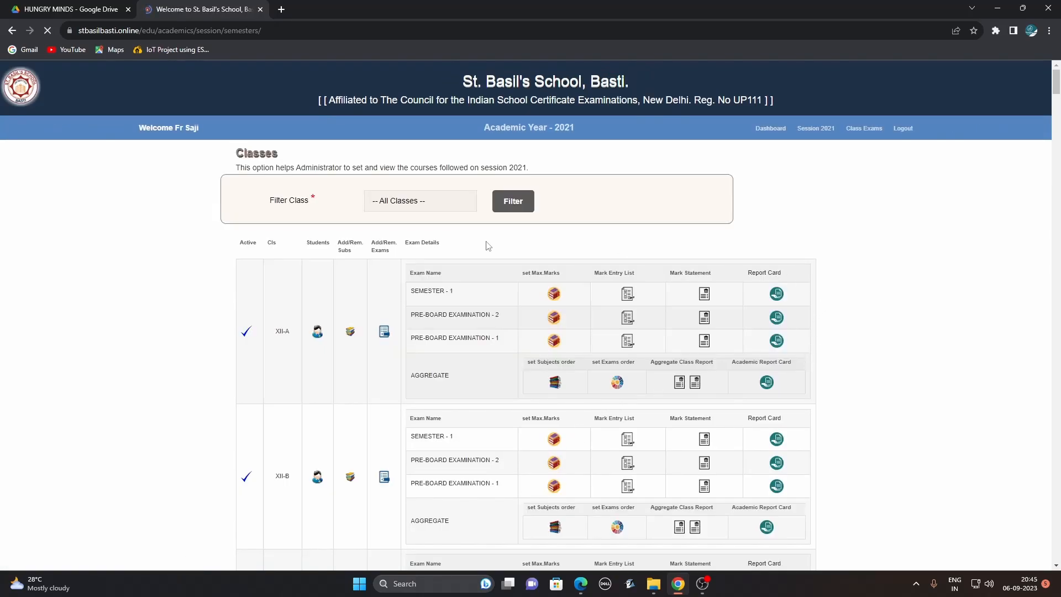
{"action": "left_click", "coordinate": [439, 211]}
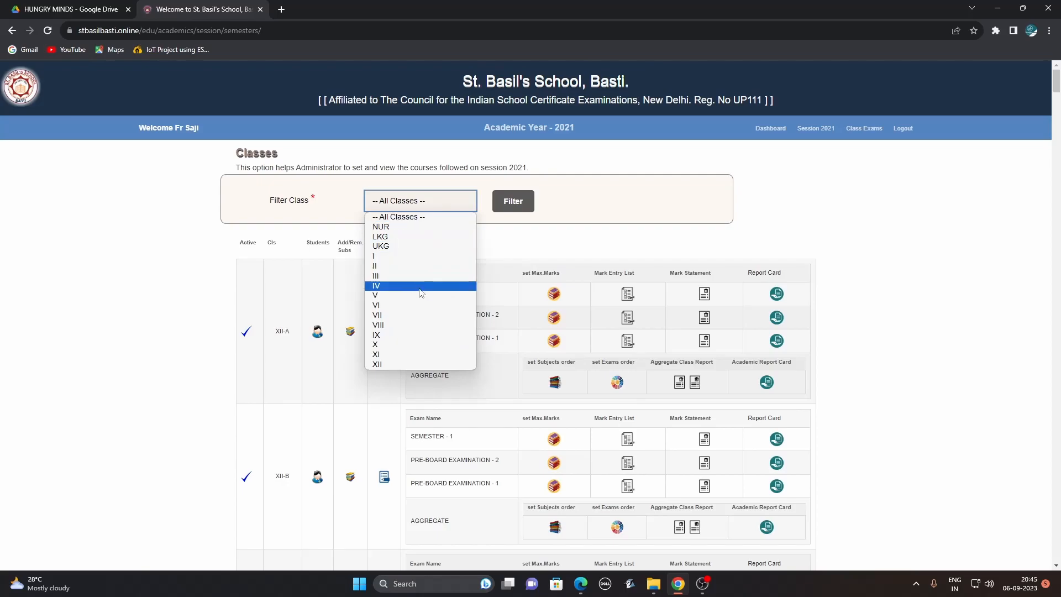
{"action": "left_click", "coordinate": [423, 295]}
{"action": "left_click", "coordinate": [452, 206]}
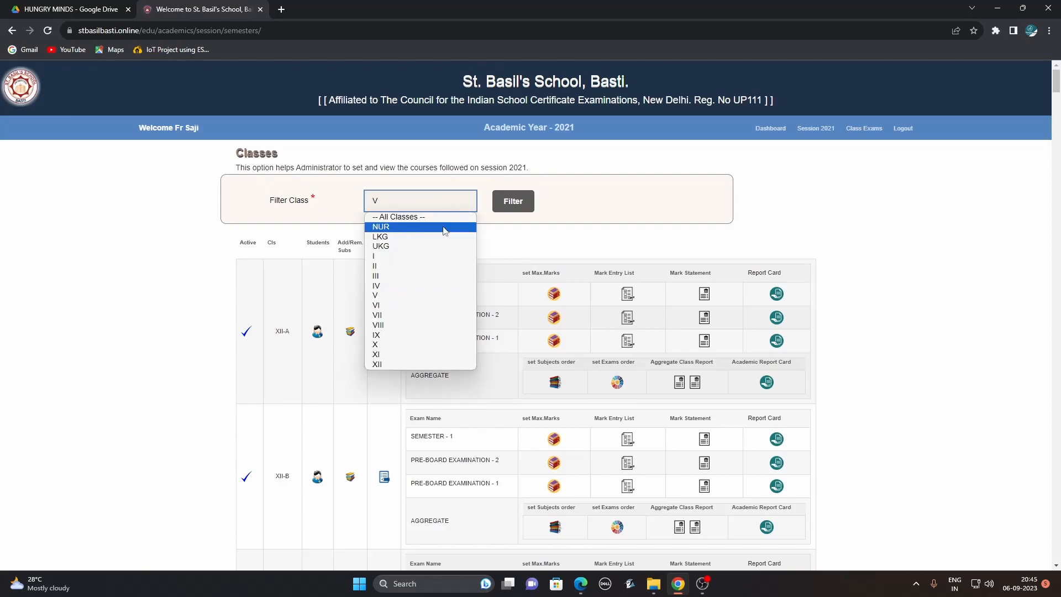
{"action": "left_click", "coordinate": [434, 316]}
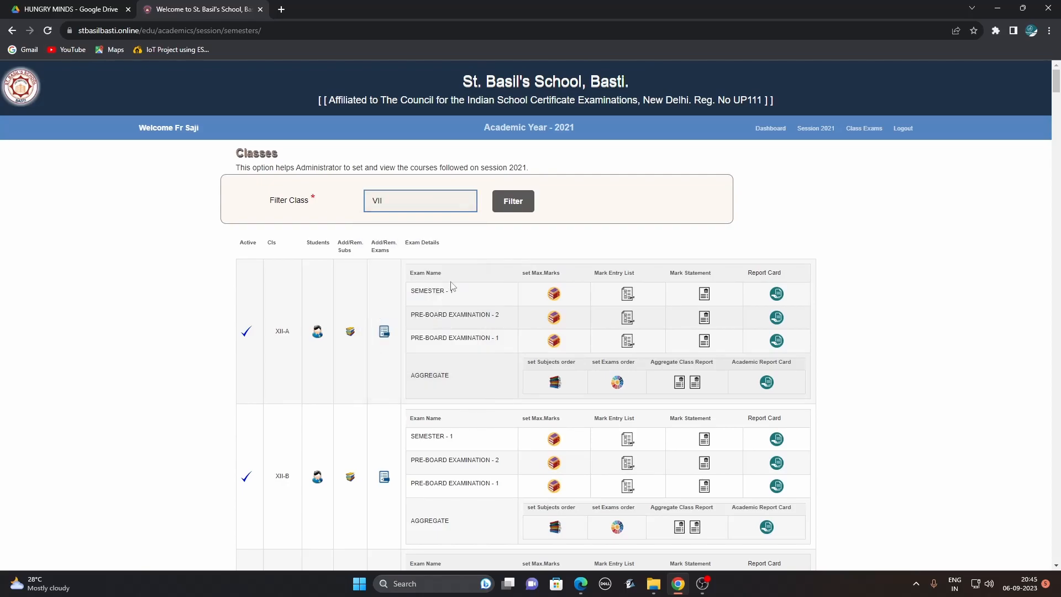
{"action": "left_click", "coordinate": [513, 210]}
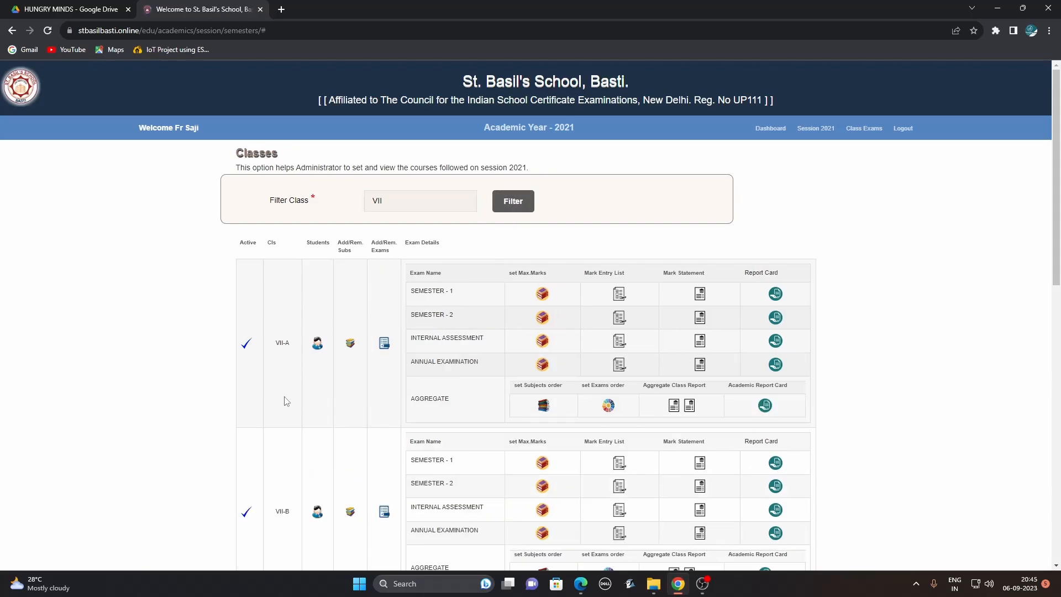
{"action": "mouse_move", "coordinate": [1050, 246]}
{"action": "left_mouse_down"}
{"action": "mouse_move", "coordinate": [1058, 308]}
{"action": "mouse_move", "coordinate": [1056, 254]}
{"action": "left_mouse_up"}
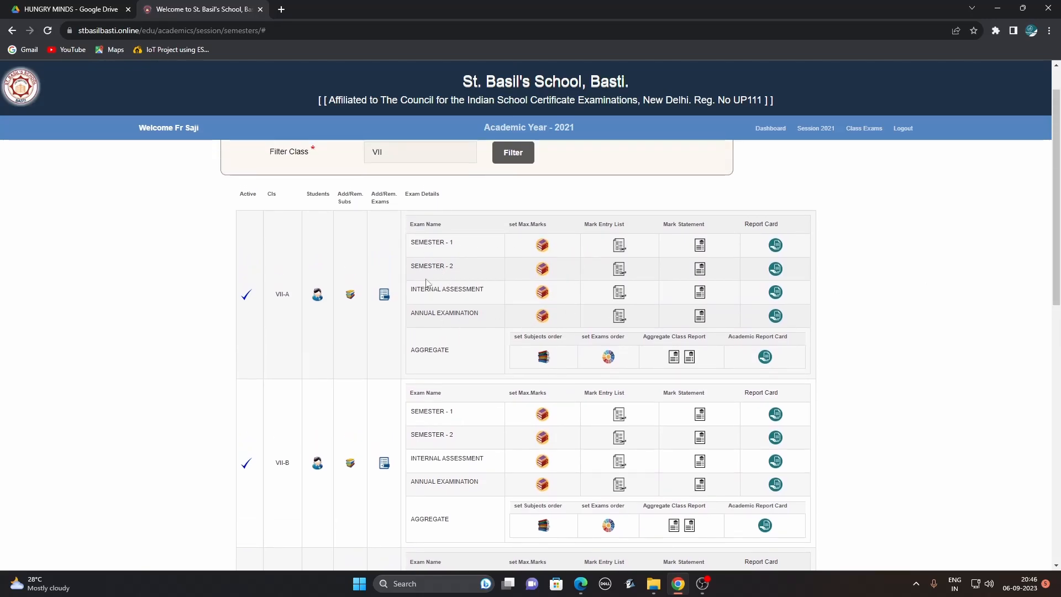
{"action": "left_click", "coordinate": [700, 245]}
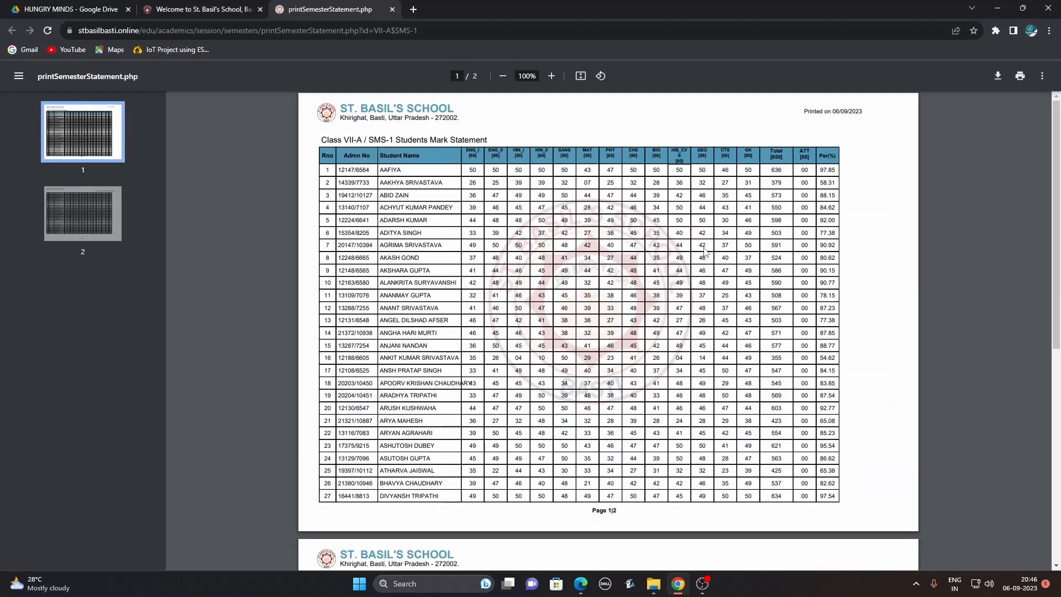
{"action": "left_click_drag", "start_coordinate": [369, 139], "coordinate": [398, 141]}
{"action": "left_click", "coordinate": [392, 9]}
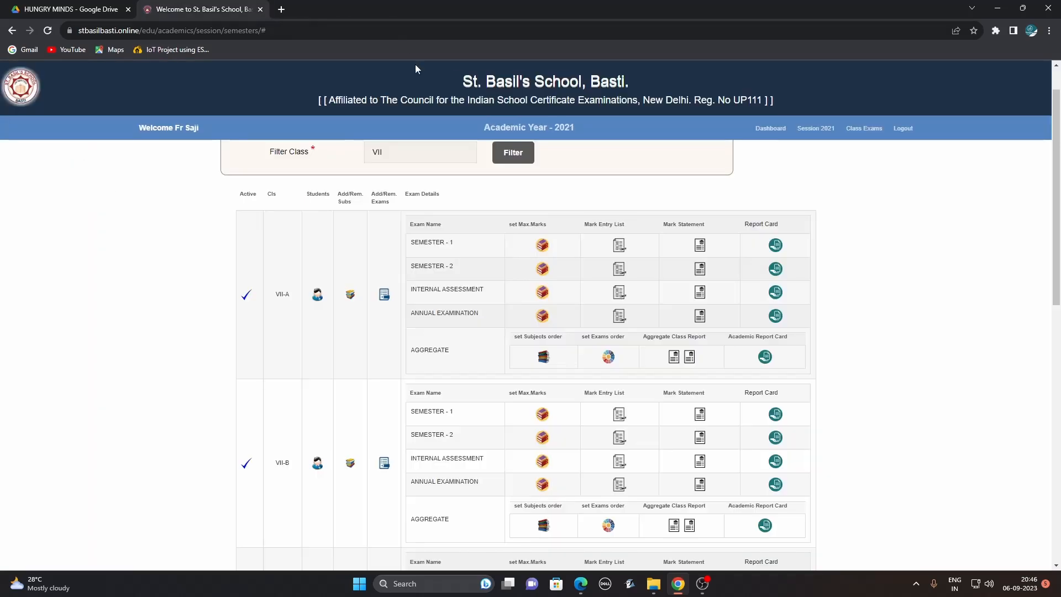
{"action": "left_click", "coordinate": [775, 271]}
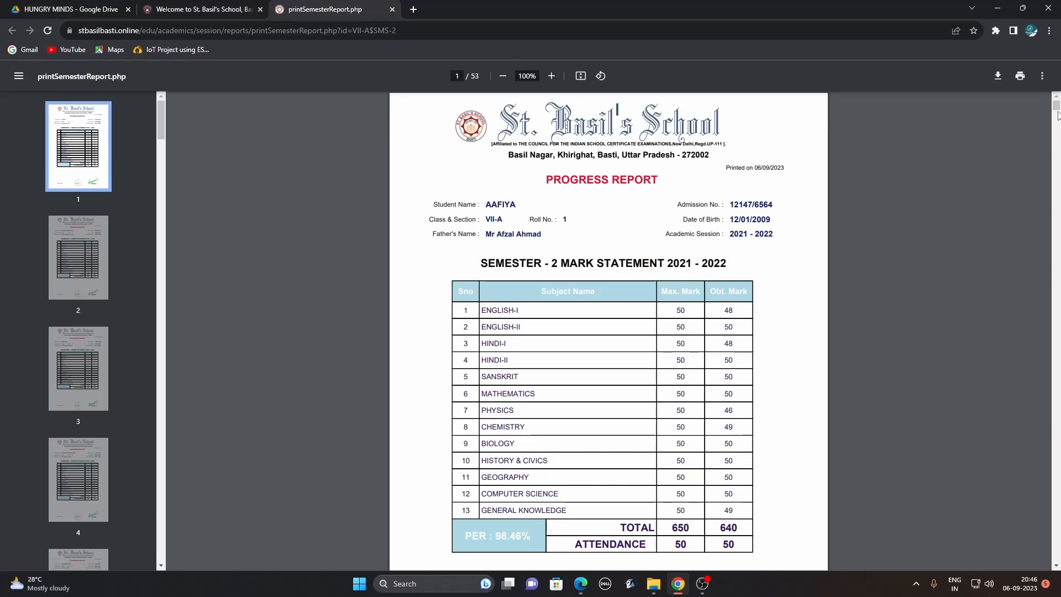
{"action": "left_click_drag", "start_coordinate": [1056, 105], "coordinate": [1056, 216]}
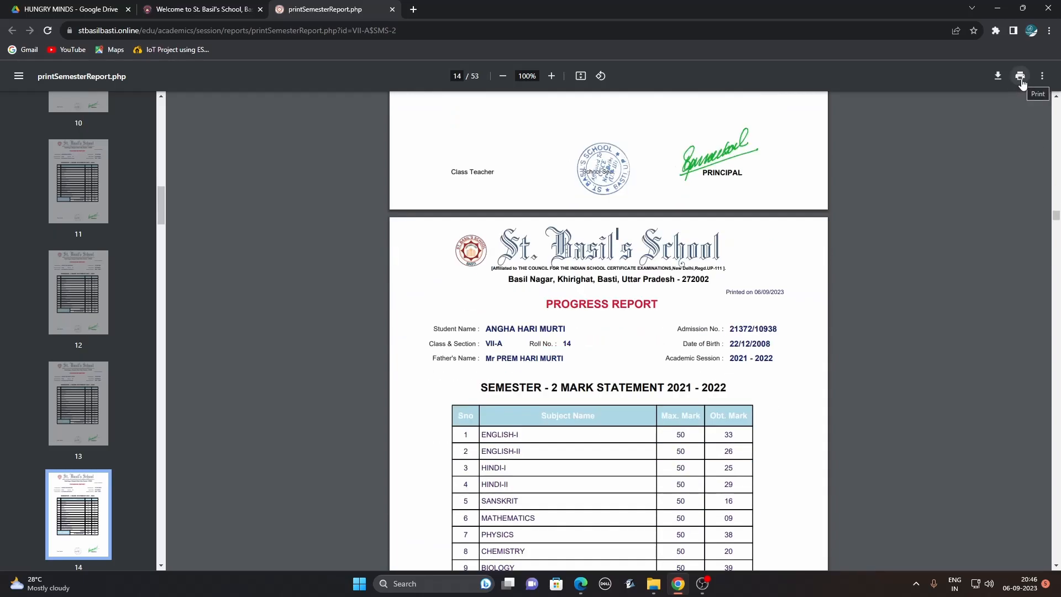
{"action": "left_click", "coordinate": [998, 78]}
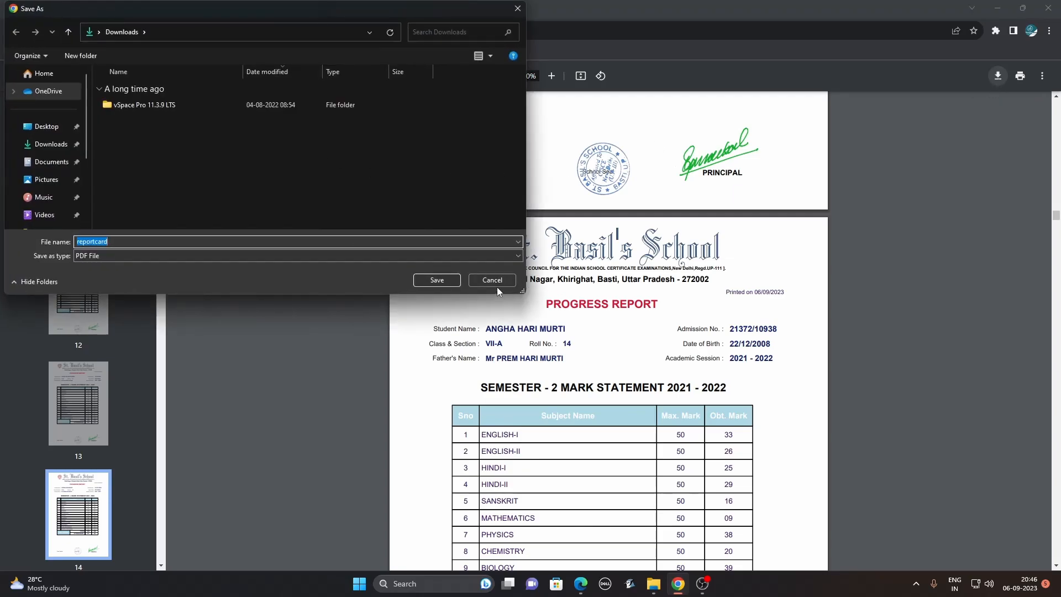
{"action": "left_click", "coordinate": [493, 282]}
{"action": "left_click", "coordinate": [1021, 76]}
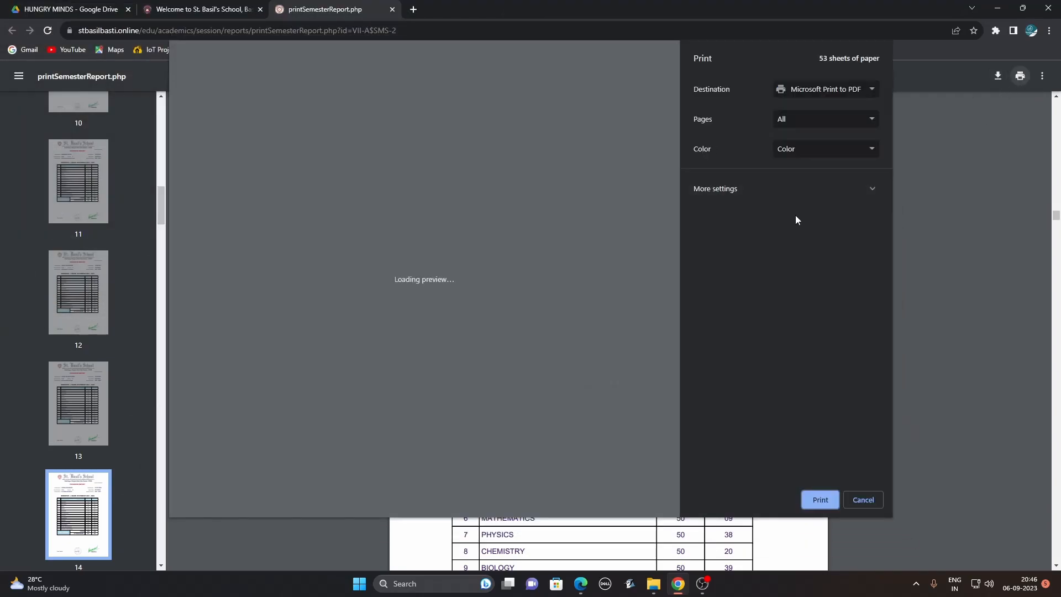
{"action": "left_click_drag", "start_coordinate": [675, 59], "coordinate": [678, 140]}
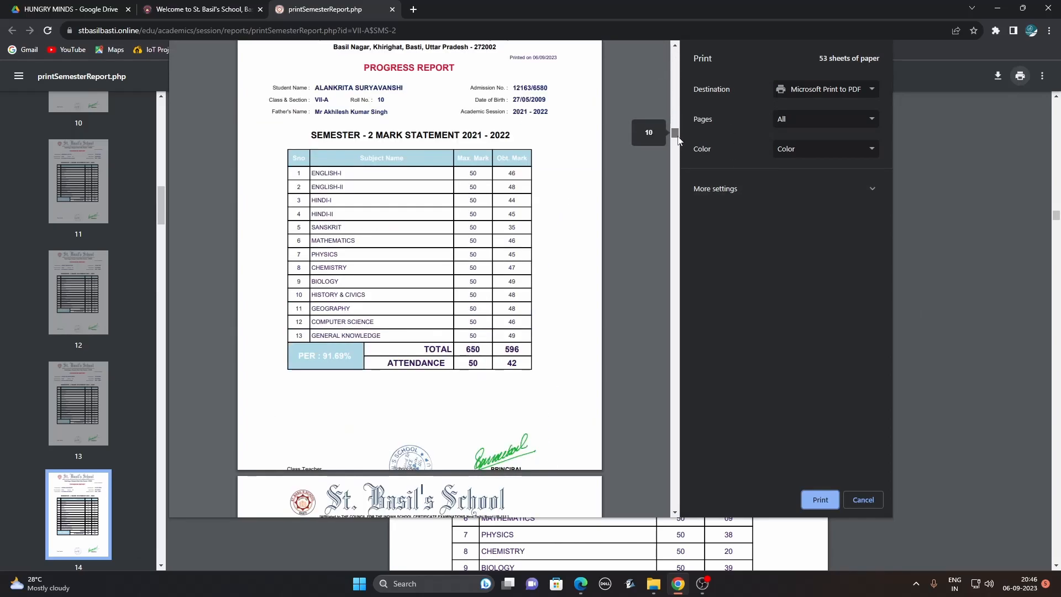
{"action": "left_click", "coordinate": [865, 500]}
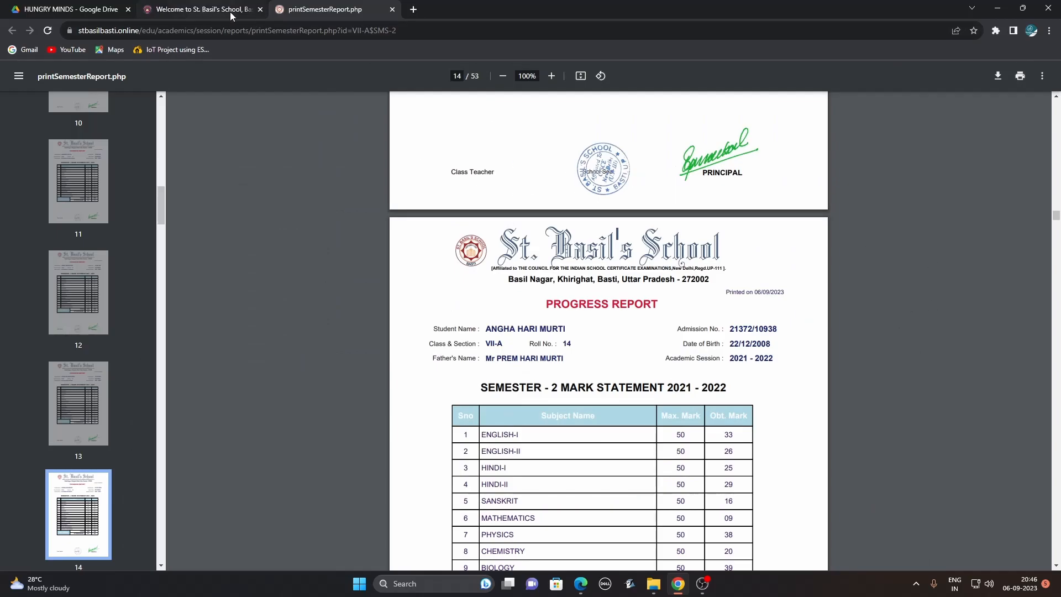
{"action": "left_click", "coordinate": [392, 10]}
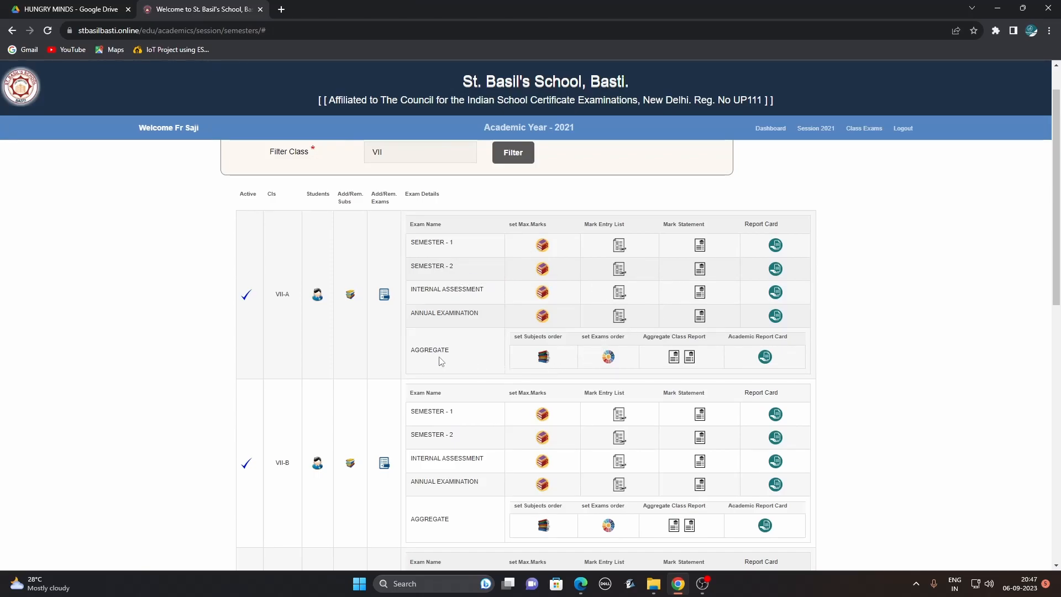
Open VII-A's Aggregate Class Report PDF for 2021–2022 in its new tab.
{"action": "left_click_drag", "start_coordinate": [413, 349], "coordinate": [472, 356]}
{"action": "left_click", "coordinate": [674, 359]}
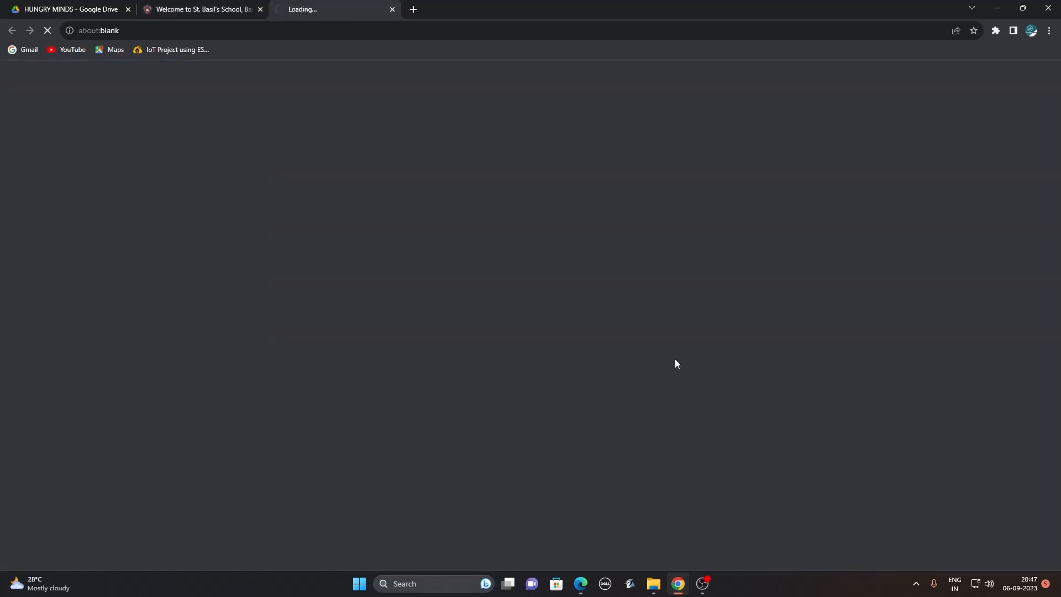
{"action": "left_click", "coordinate": [205, 11]}
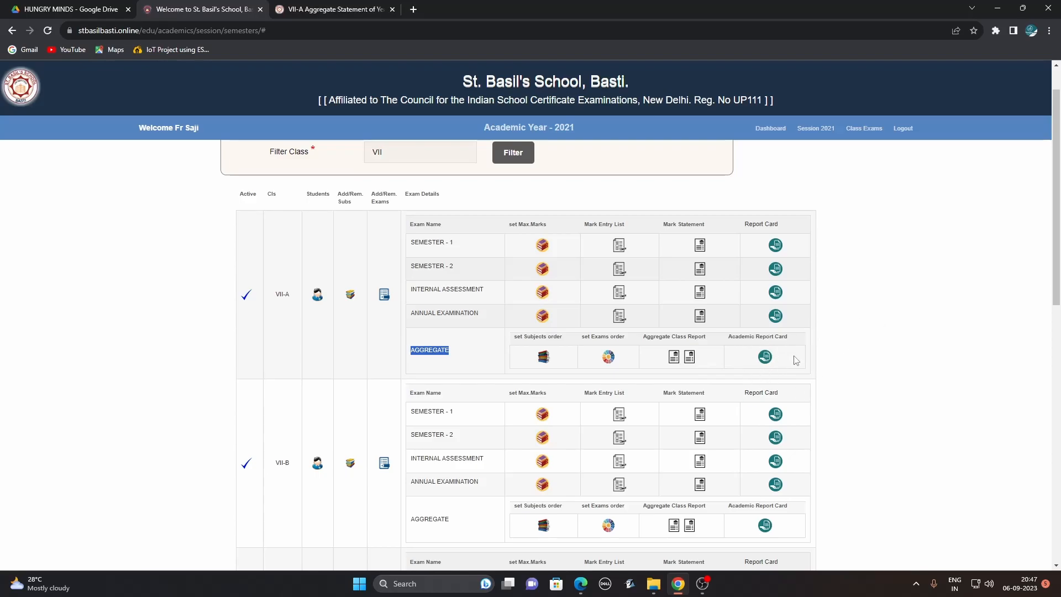
{"action": "left_click", "coordinate": [321, 12]}
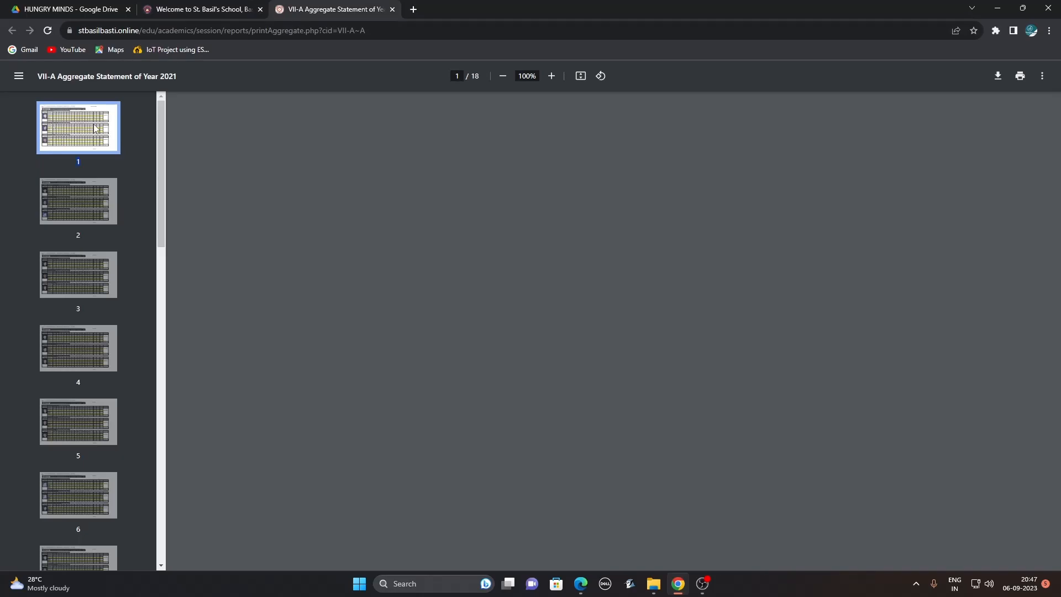
{"action": "left_click", "coordinate": [228, 11]}
{"action": "left_click", "coordinate": [301, 10]}
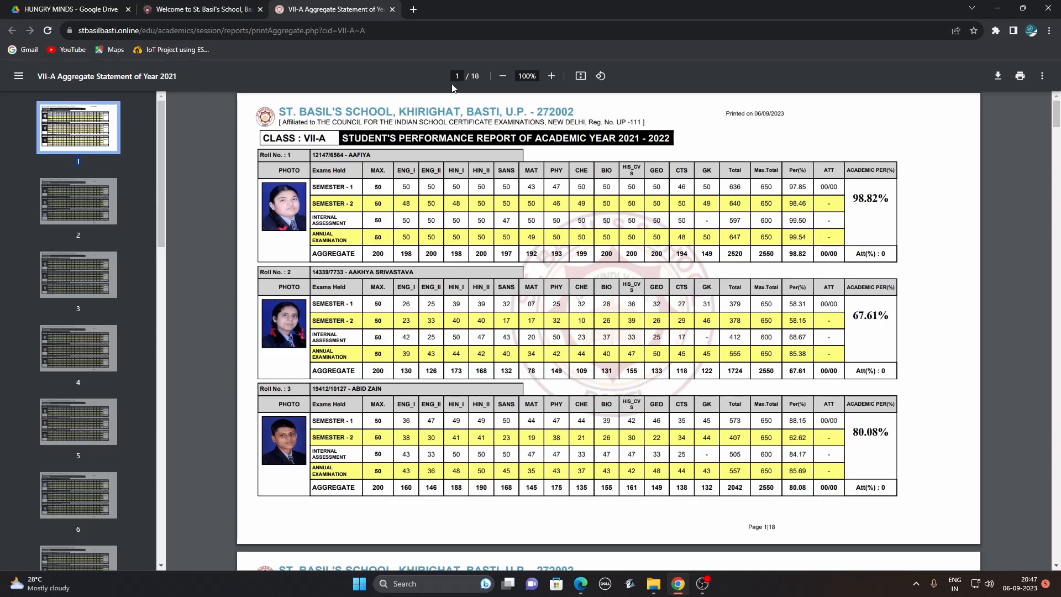
Zoom the aggregate statement to 150% and scroll through the students' combined marks.
{"action": "left_click", "coordinate": [551, 75]}
{"action": "left_click", "coordinate": [551, 75]}
{"action": "left_click", "coordinate": [551, 75]}
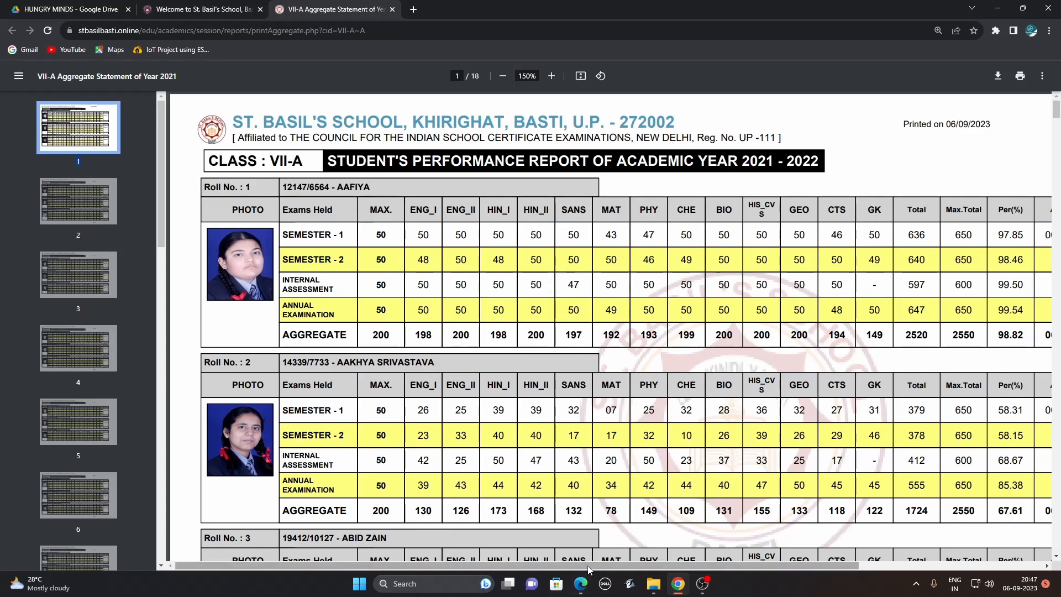
{"action": "left_click_drag", "start_coordinate": [592, 569], "coordinate": [810, 572]}
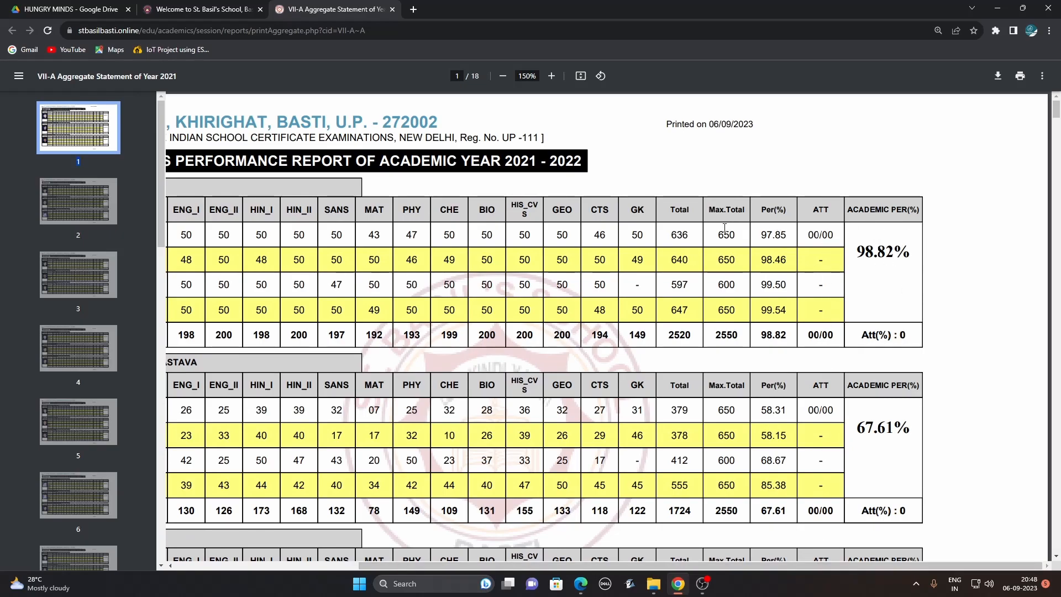
{"action": "left_click_drag", "start_coordinate": [758, 235], "coordinate": [792, 236]}
{"action": "left_click_drag", "start_coordinate": [713, 569], "coordinate": [528, 570]}
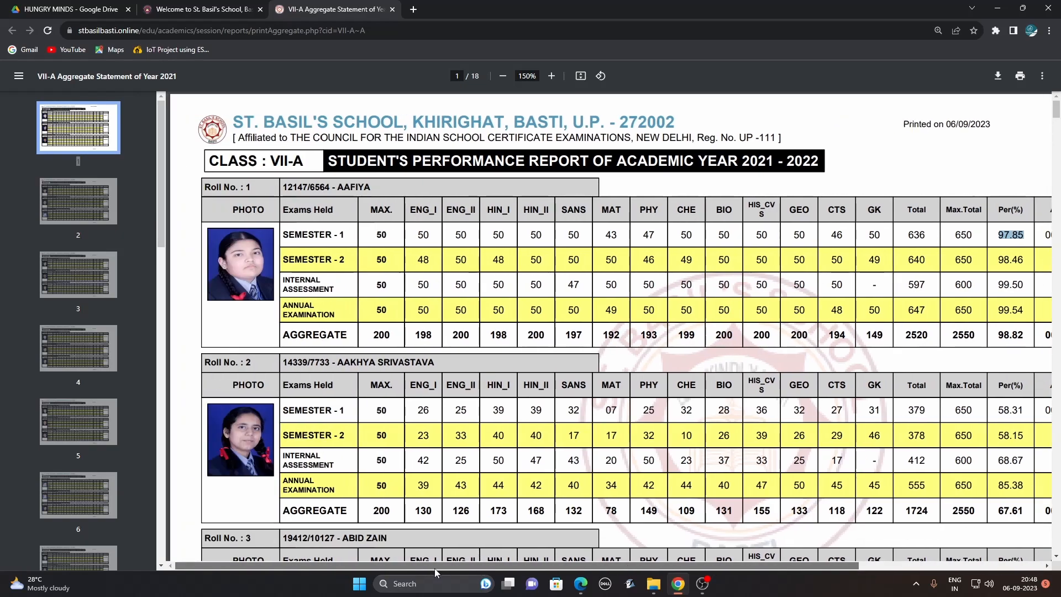
{"action": "scroll", "coordinate": [594, 369], "scroll_direction": "down", "scroll_amount": 2}
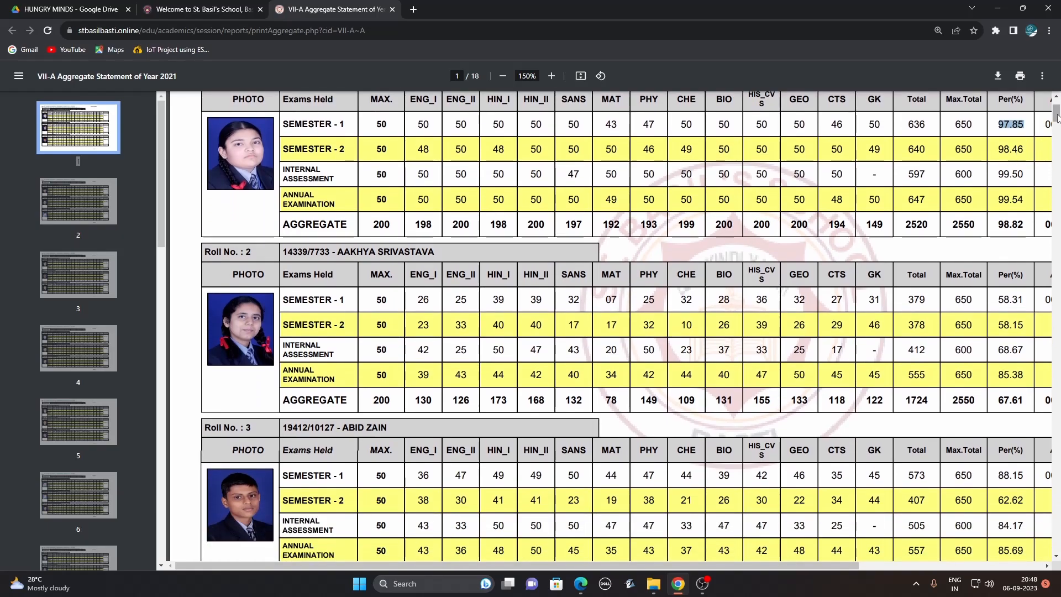
{"action": "left_click_drag", "start_coordinate": [1057, 116], "coordinate": [1049, 267]}
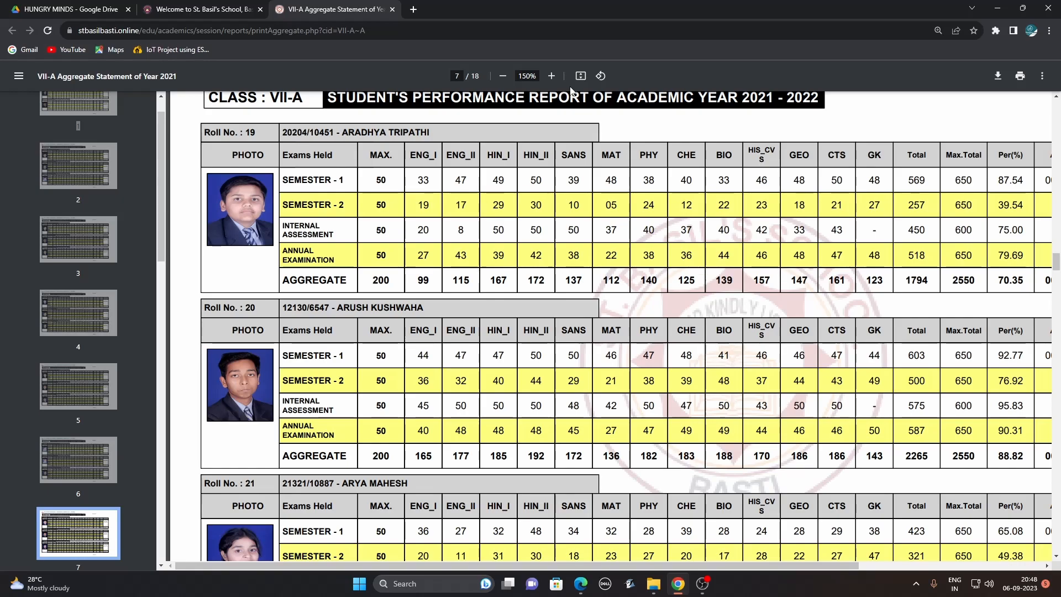
Close the aggregate PDF, go to Faculties, and open the staff ID cards as single vertical cards.
{"action": "left_click", "coordinate": [393, 10]}
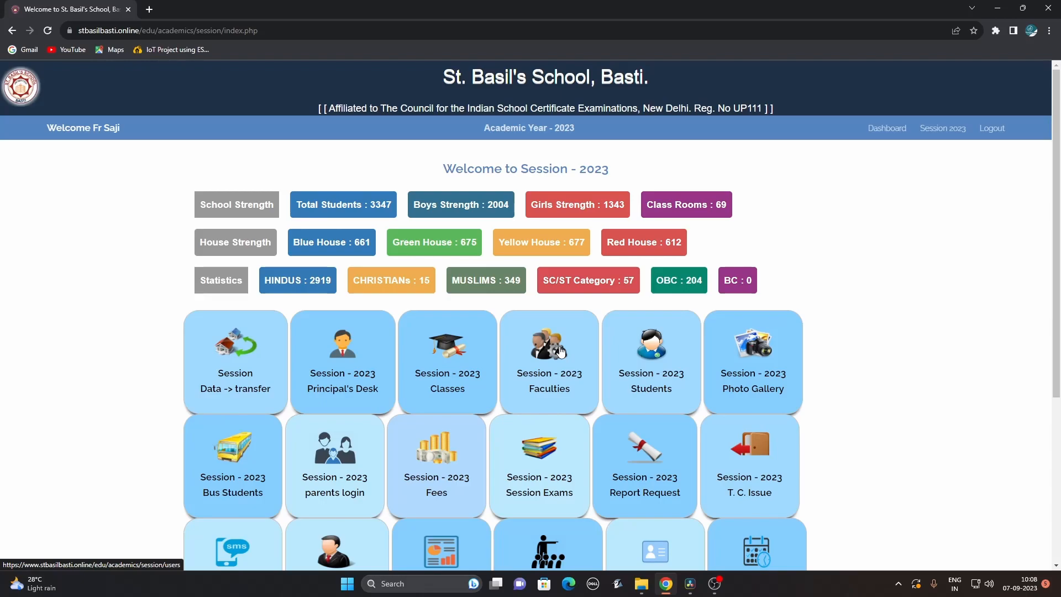
{"action": "left_click", "coordinate": [560, 352]}
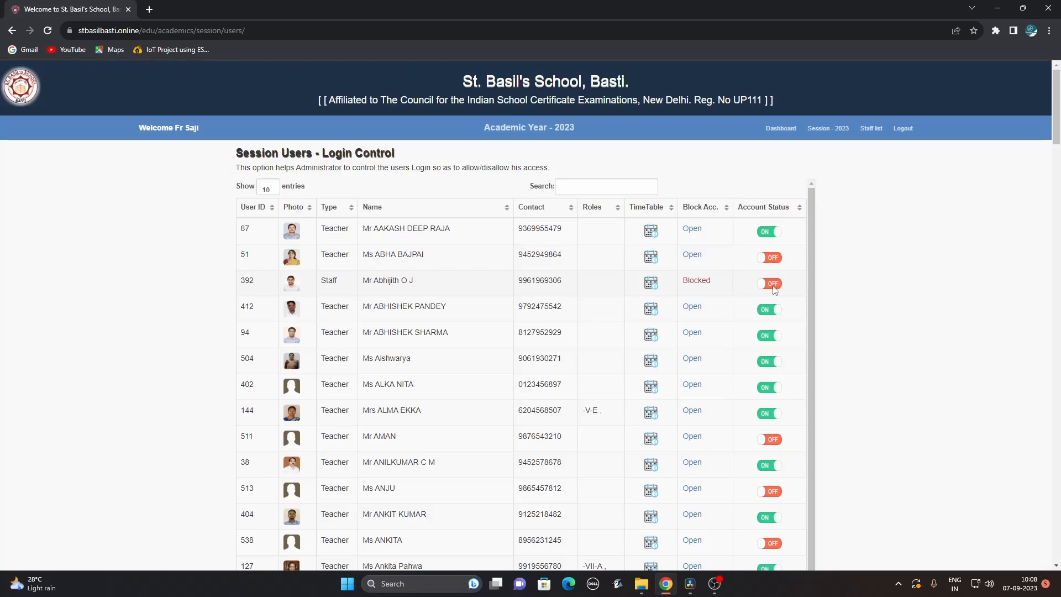
{"action": "left_click_drag", "start_coordinate": [1056, 135], "coordinate": [1058, 564]}
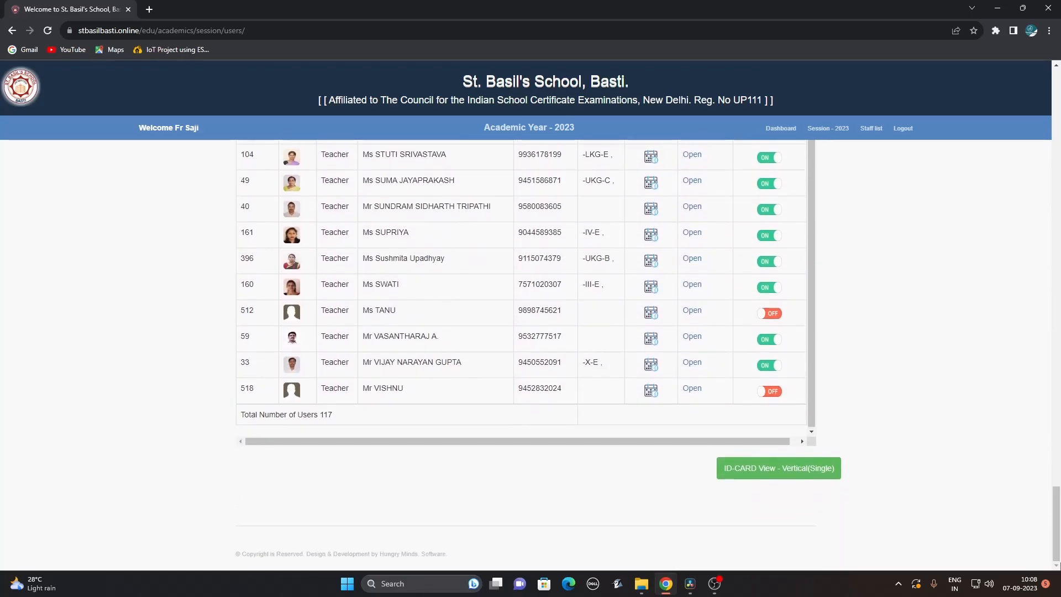
{"action": "left_click", "coordinate": [800, 469]}
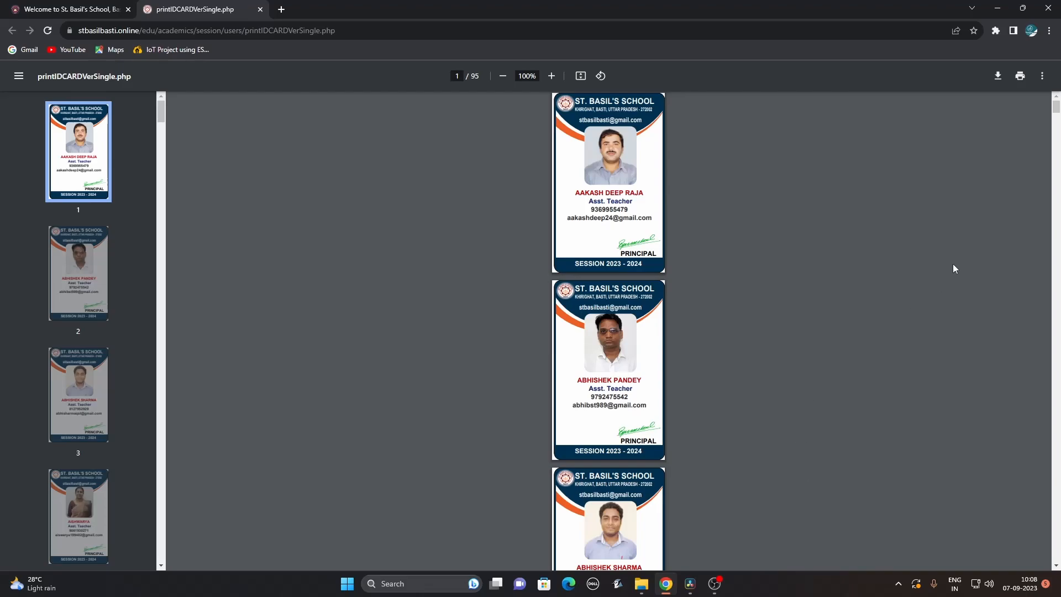
Scroll through the 95-page vertical staff ID card PDF for session 2023–2024.
{"action": "left_click_drag", "start_coordinate": [1056, 108], "coordinate": [1057, 414]}
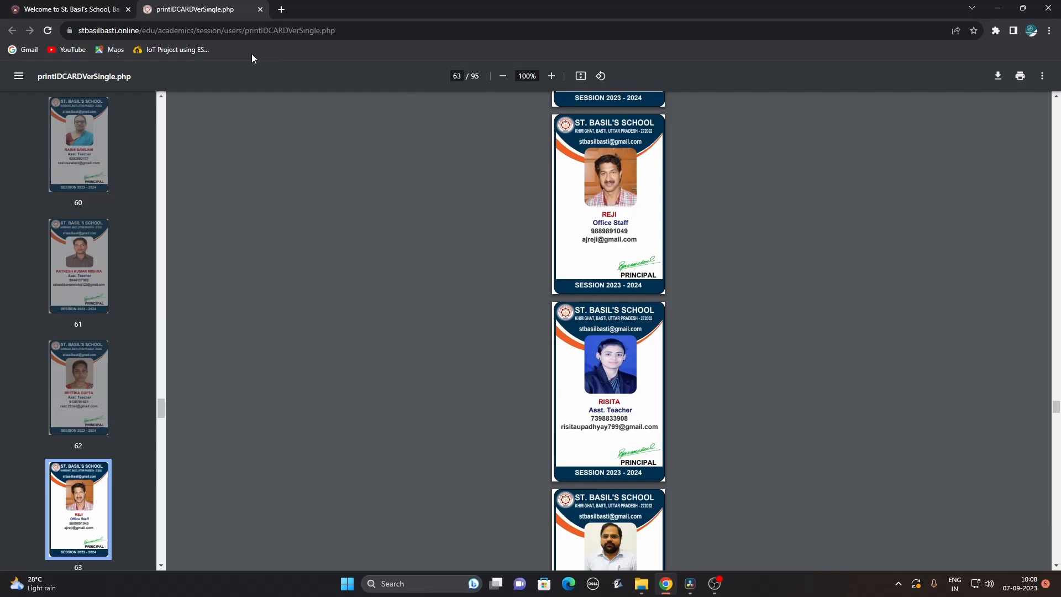
Set the second teacher's account status to Enabled and activate it, e-mailing the login details.
{"action": "left_click", "coordinate": [259, 9]}
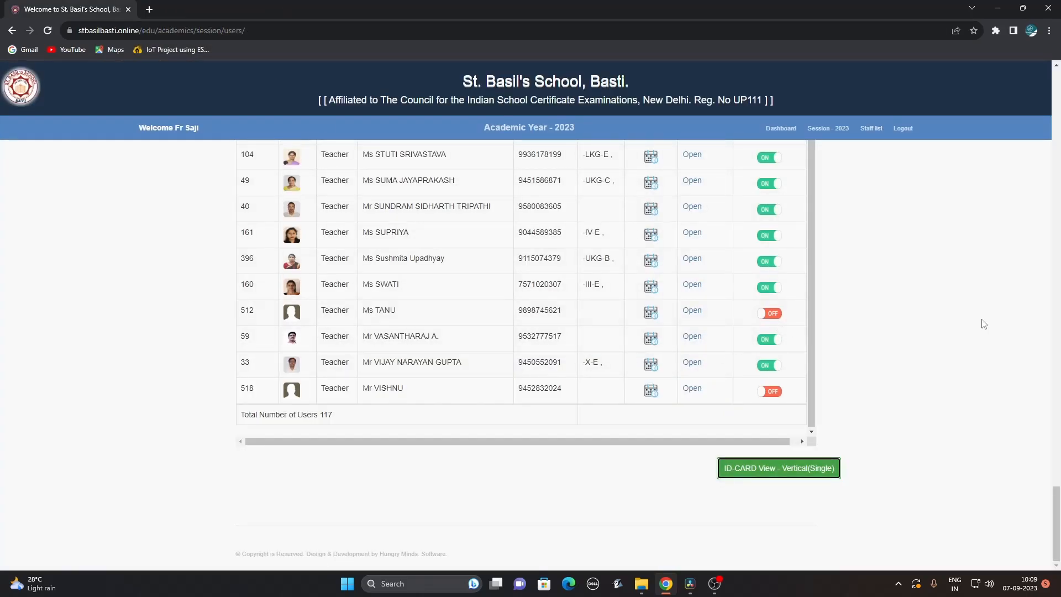
{"action": "left_click_drag", "start_coordinate": [1056, 530], "coordinate": [1058, 106]}
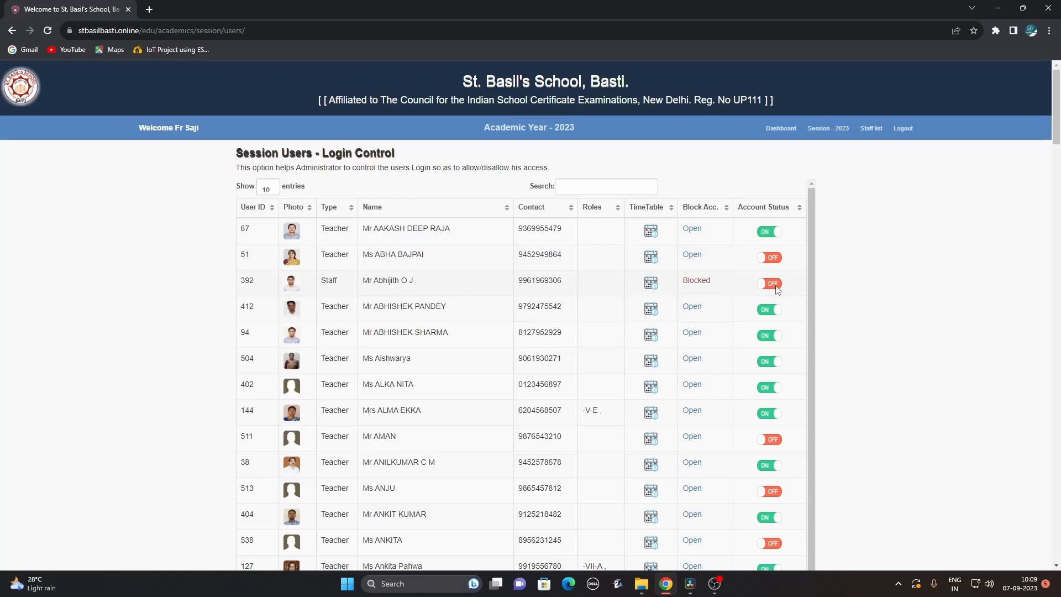
{"action": "left_click", "coordinate": [776, 286]}
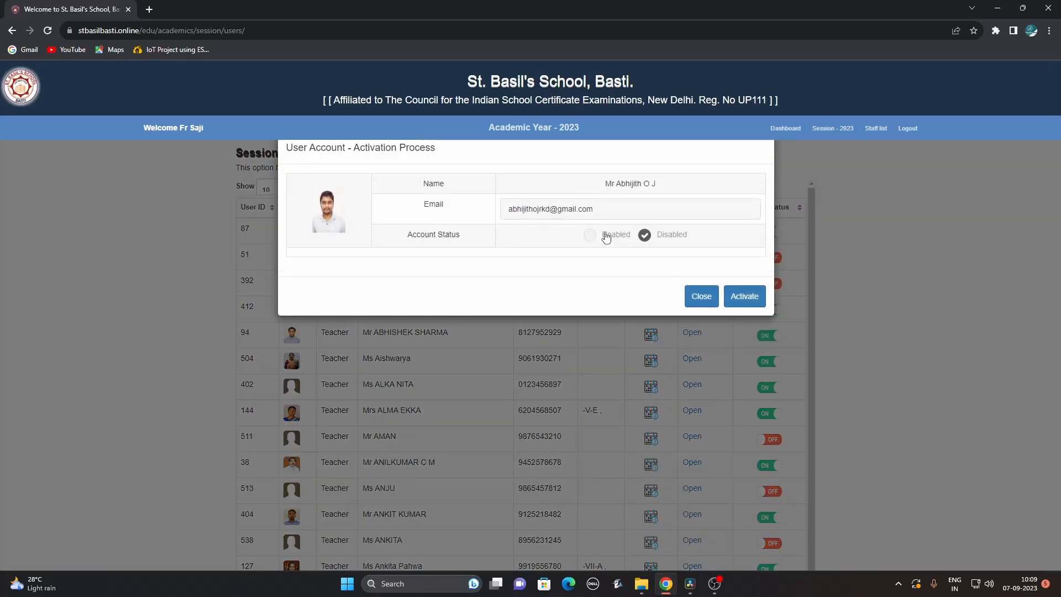
{"action": "left_click", "coordinate": [703, 299]}
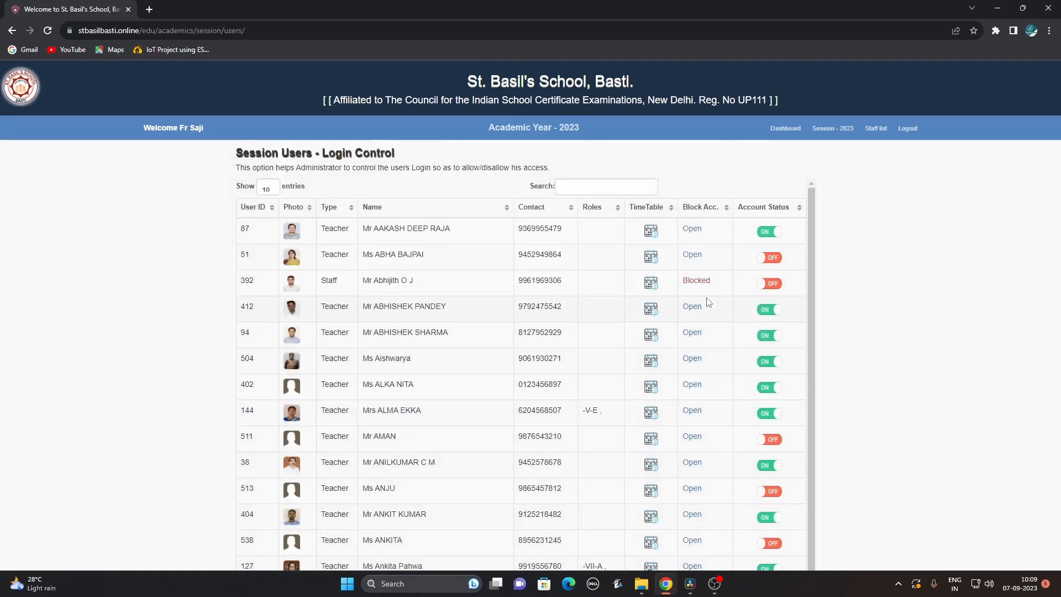
{"action": "left_click", "coordinate": [770, 259]}
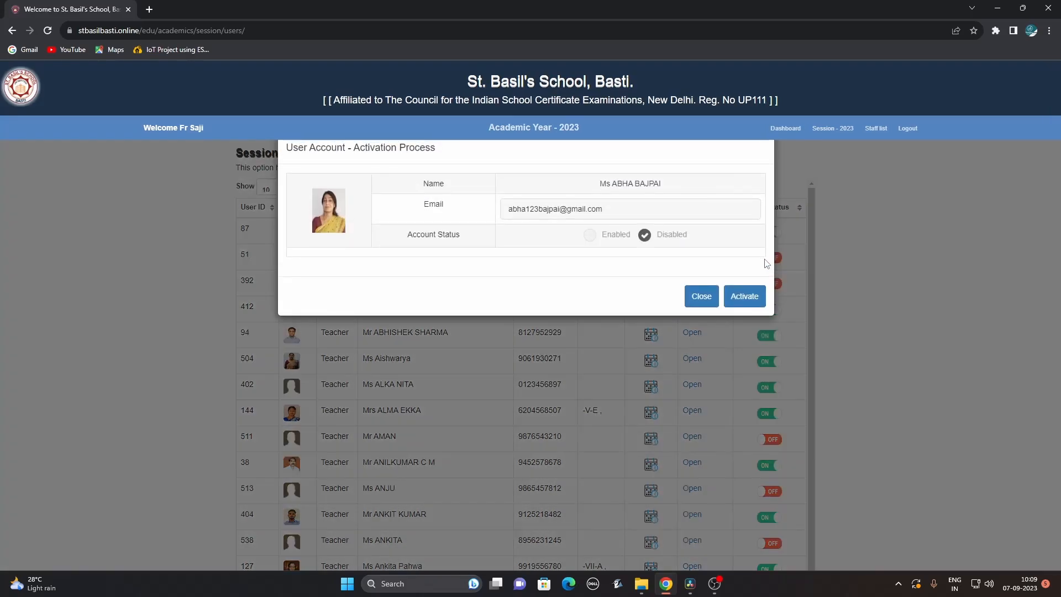
{"action": "left_click", "coordinate": [589, 236]}
{"action": "left_click", "coordinate": [741, 300]}
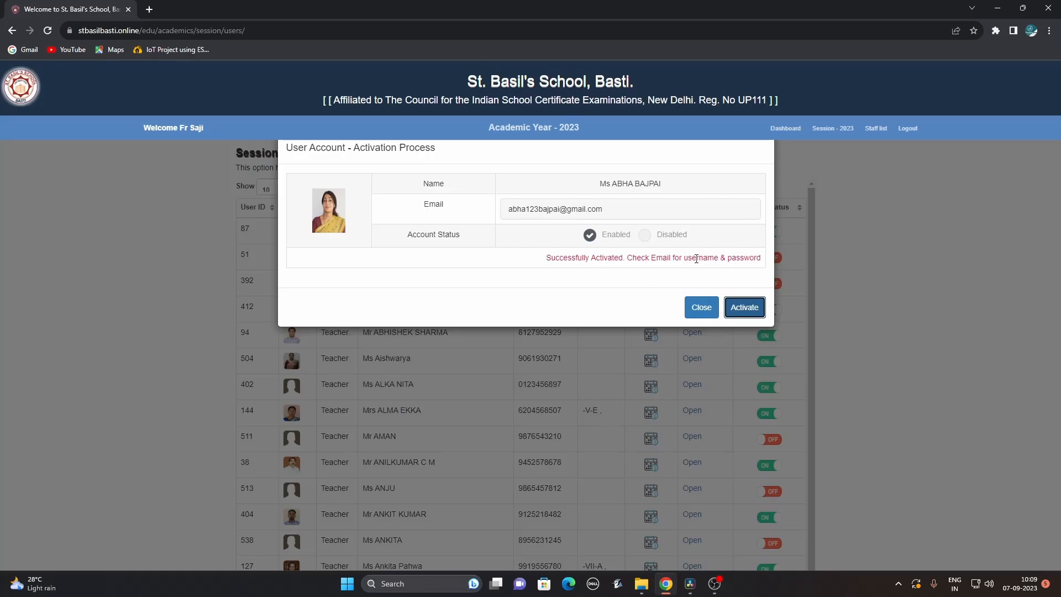
{"action": "left_click_drag", "start_coordinate": [684, 258], "coordinate": [766, 262]}
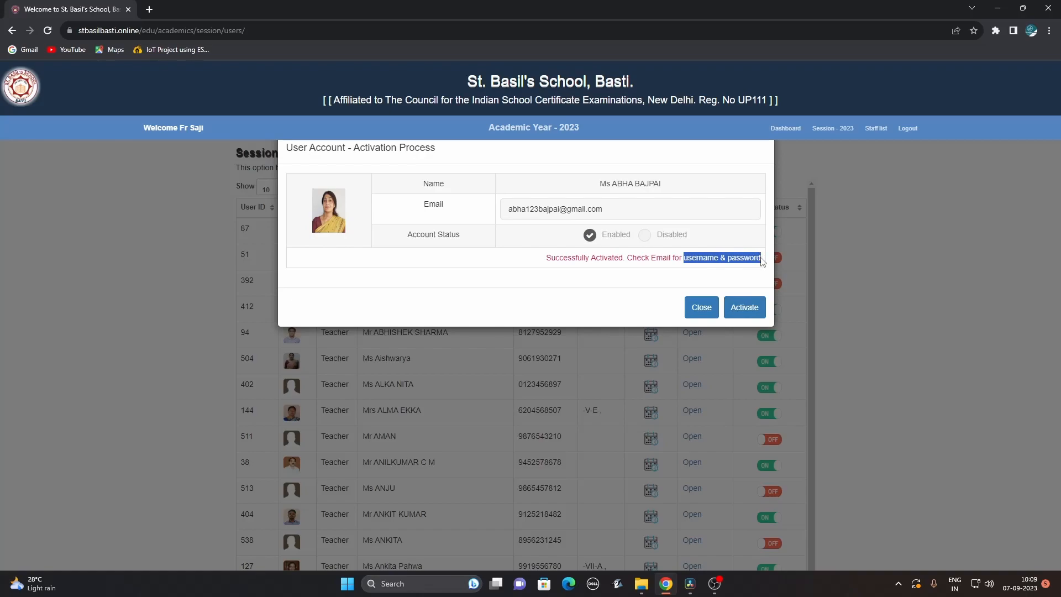
{"action": "left_click_drag", "start_coordinate": [607, 209], "coordinate": [505, 214]}
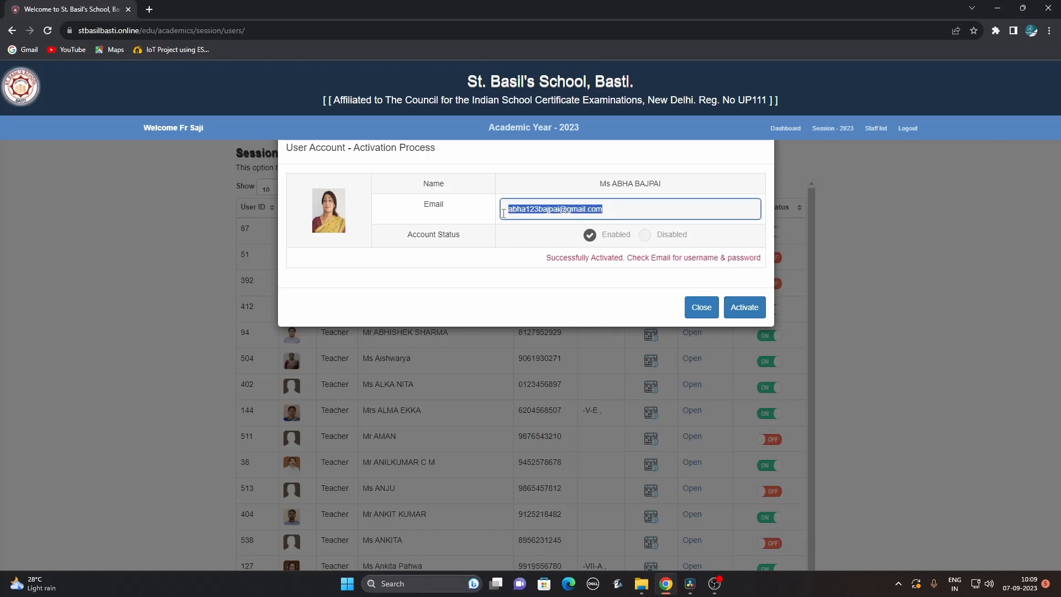
{"action": "left_click", "coordinate": [702, 307]}
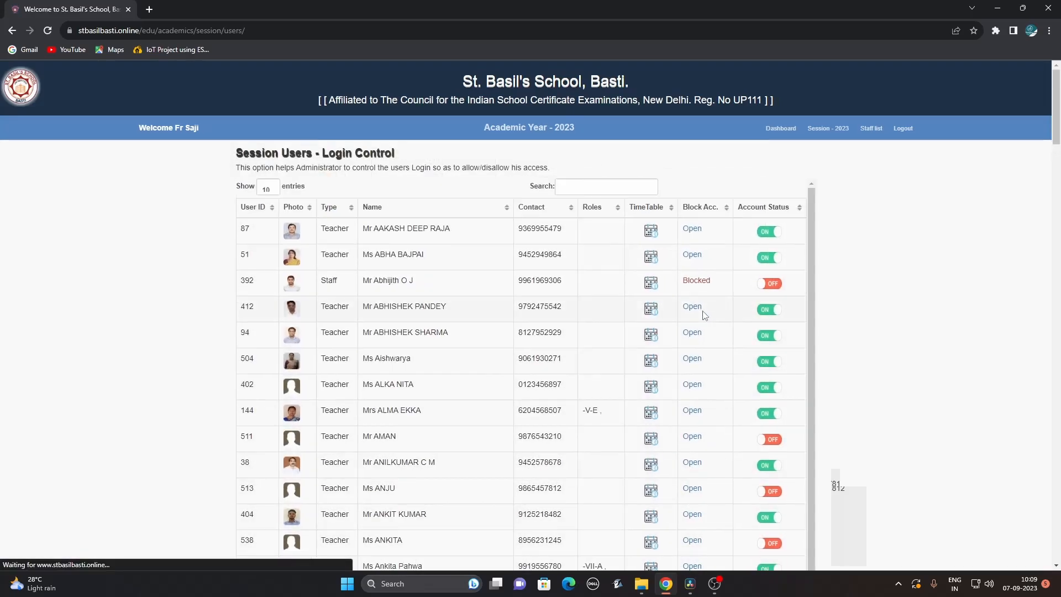
De-activate the teacher's login as Disabled, unblock the blocked staff account, and go to Session - 2023.
{"action": "left_click", "coordinate": [769, 258]}
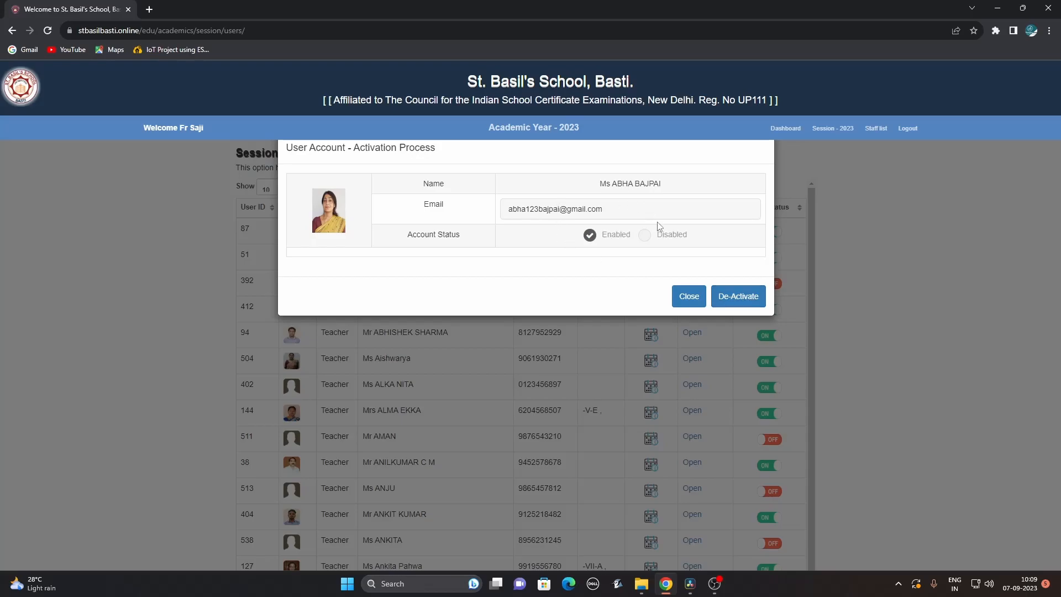
{"action": "left_click", "coordinate": [644, 235]}
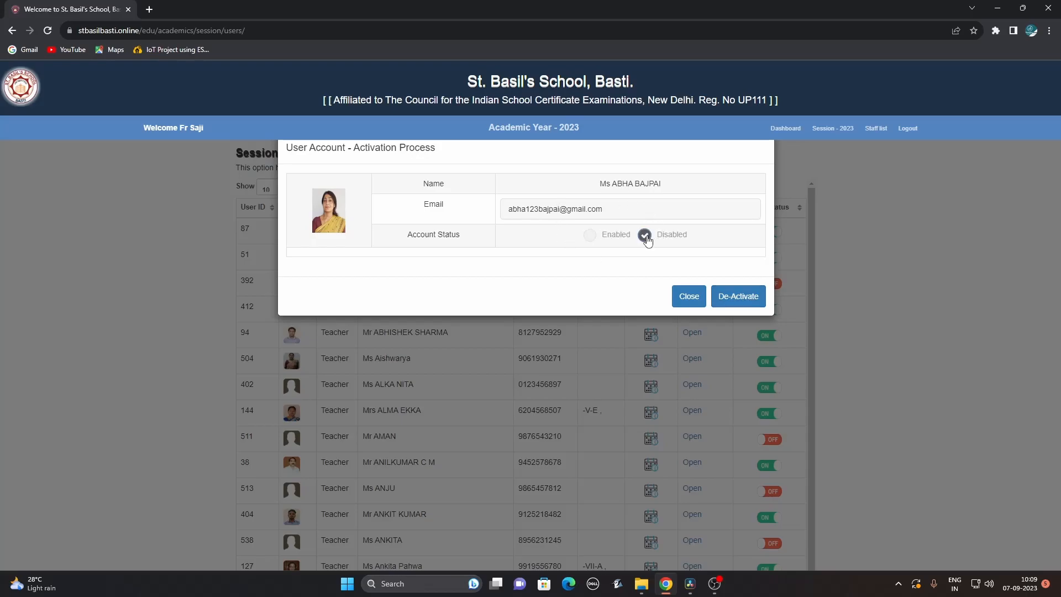
{"action": "left_click", "coordinate": [734, 296]}
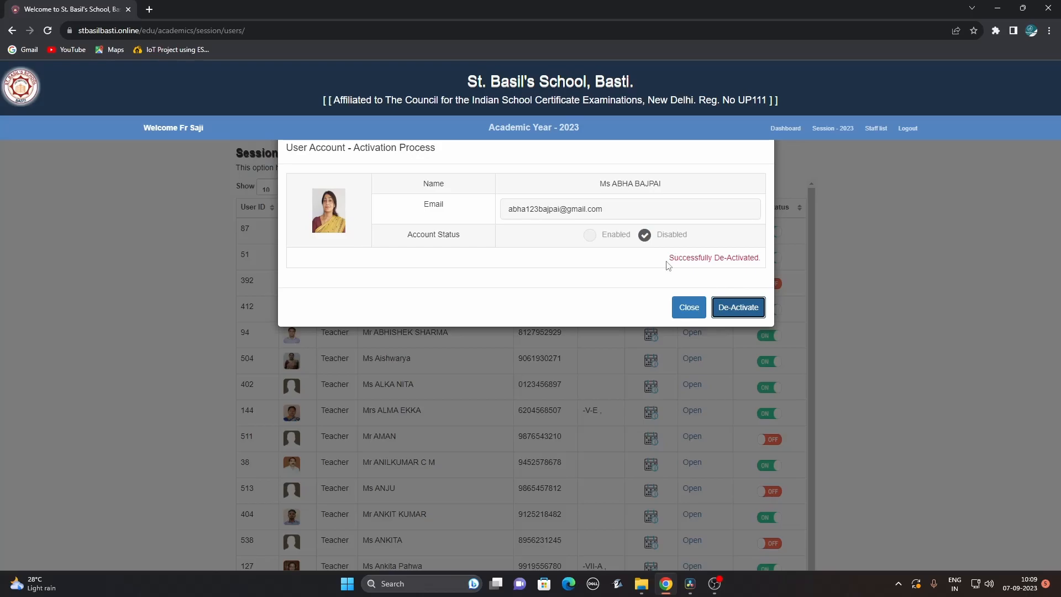
{"action": "left_click_drag", "start_coordinate": [671, 260], "coordinate": [759, 268]}
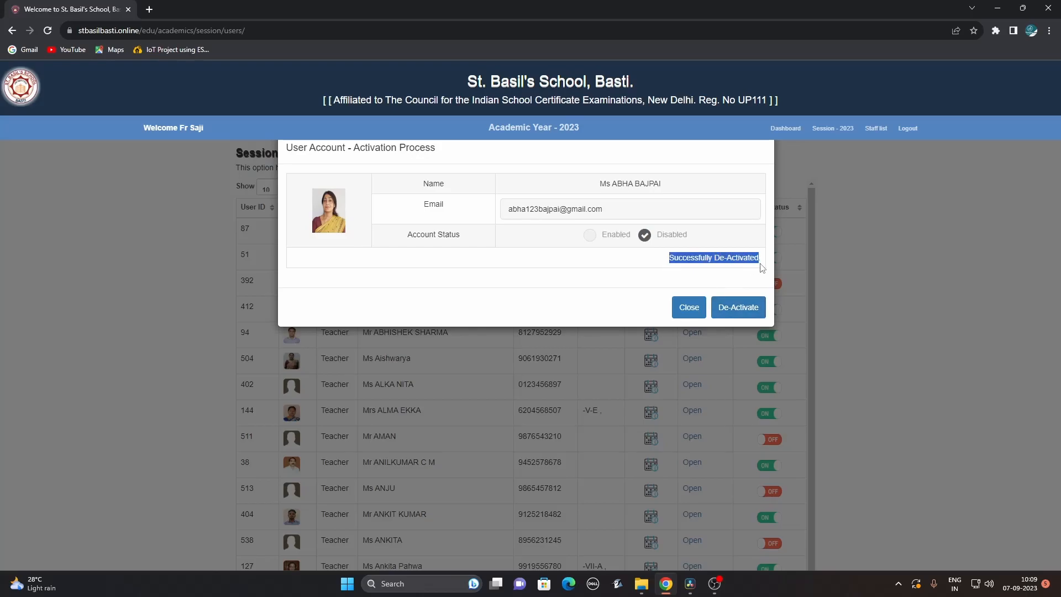
{"action": "left_click", "coordinate": [690, 311]}
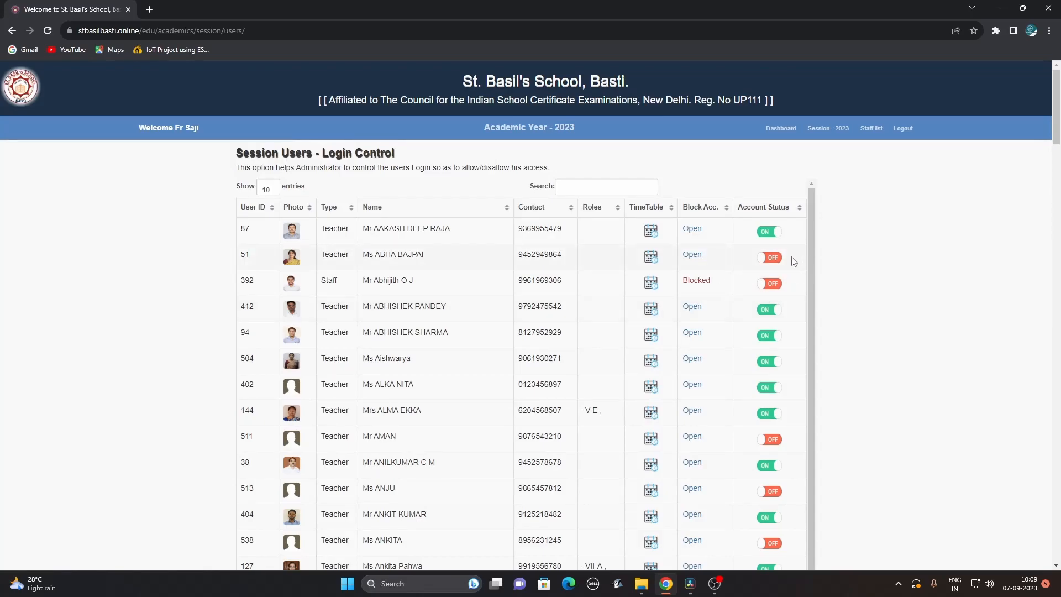
{"action": "left_click", "coordinate": [696, 284]}
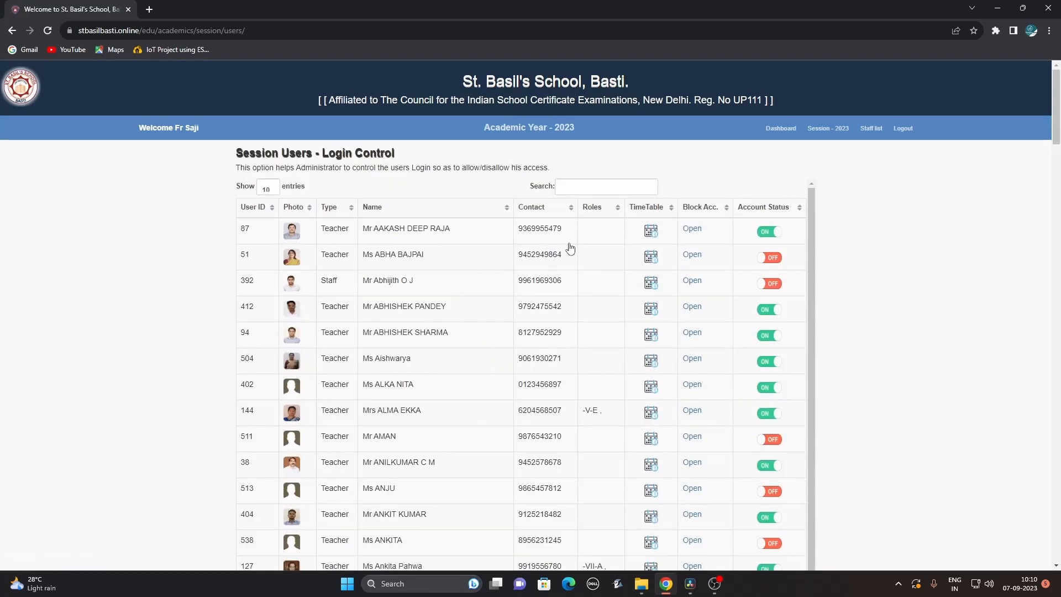
{"action": "left_click", "coordinate": [831, 132]}
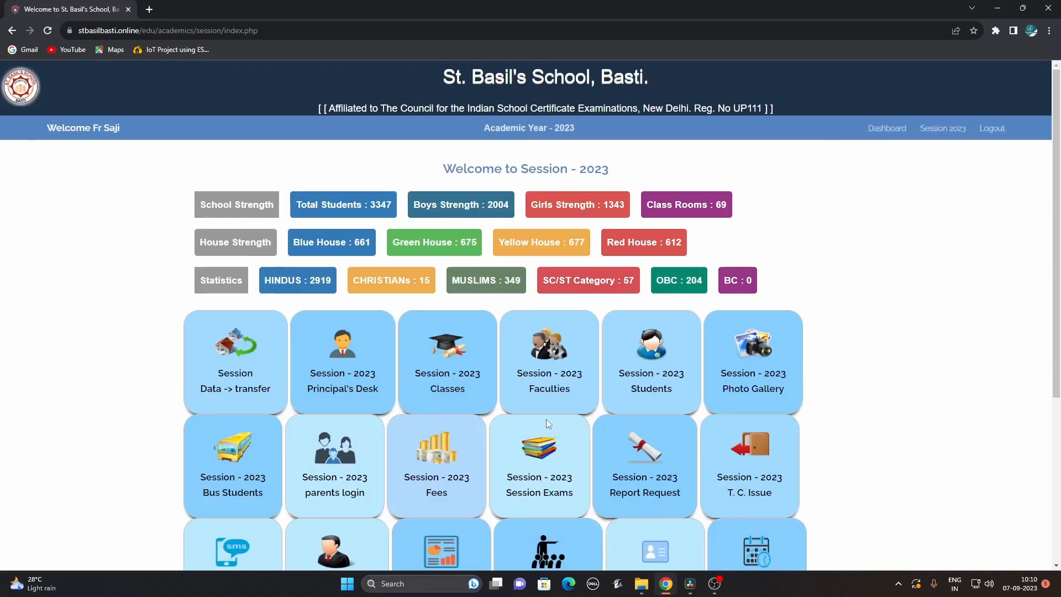
Open the 2023 Photo Gallery, view the slideshow event's images, then close them.
{"action": "left_click", "coordinate": [745, 354]}
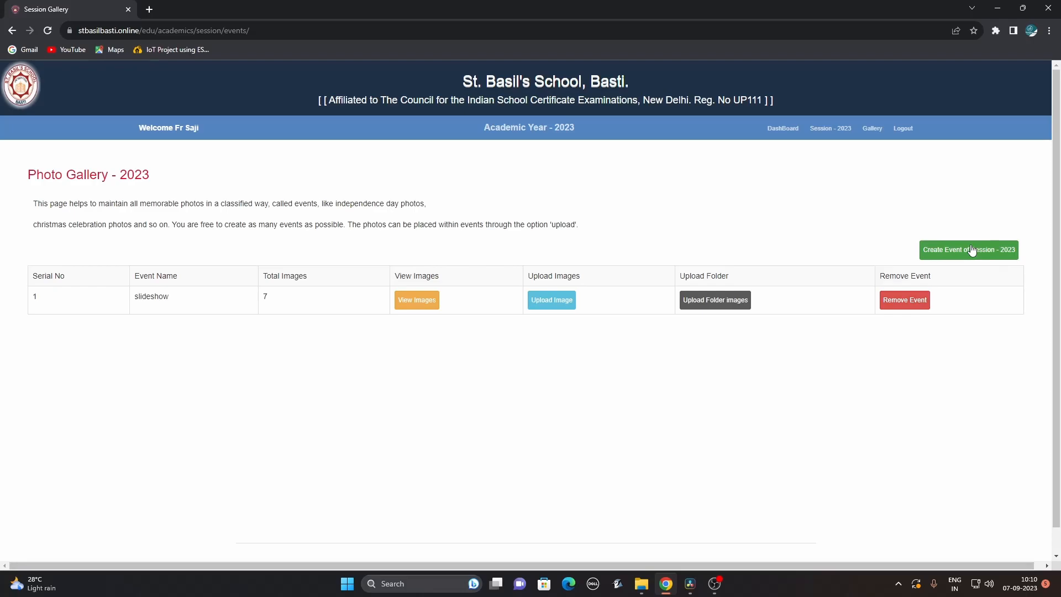
{"action": "left_click", "coordinate": [414, 304]}
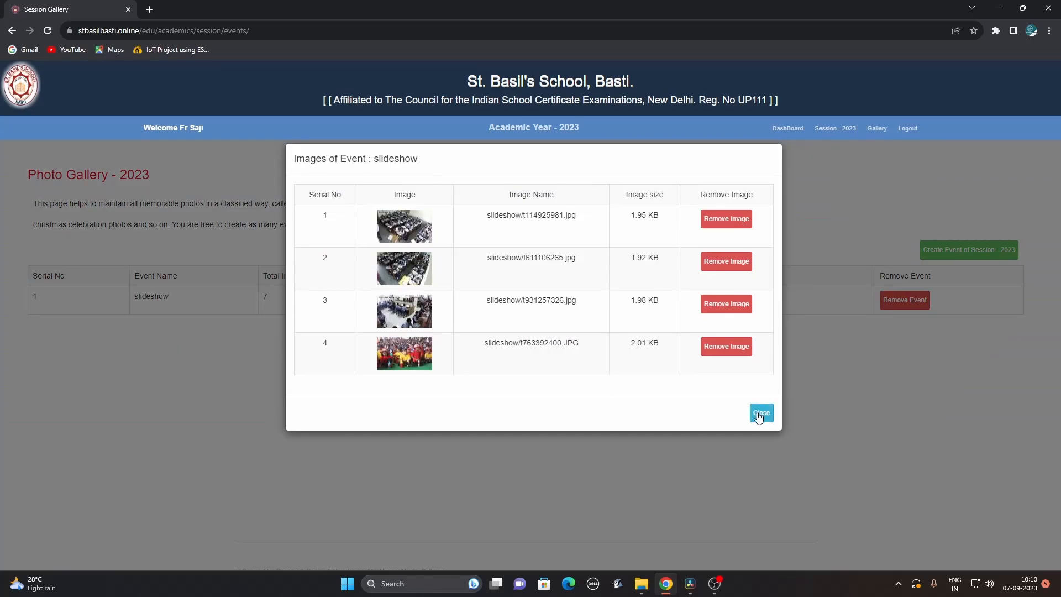
{"action": "left_click", "coordinate": [760, 415]}
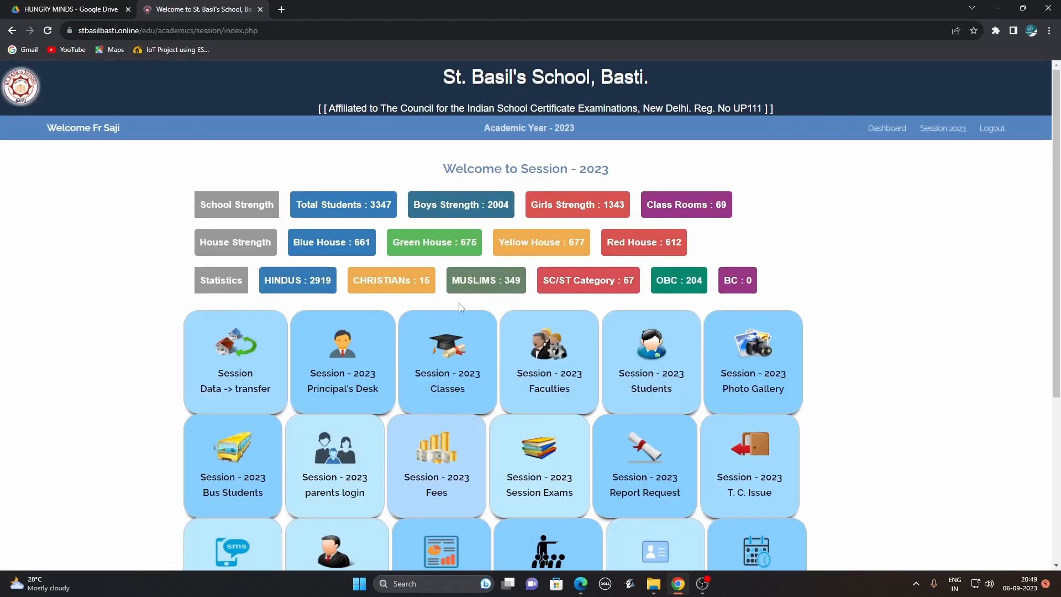
Filter the session 2023 Classes page to All Classes, then toggle XII-D active and back inactive.
{"action": "left_click", "coordinate": [449, 358]}
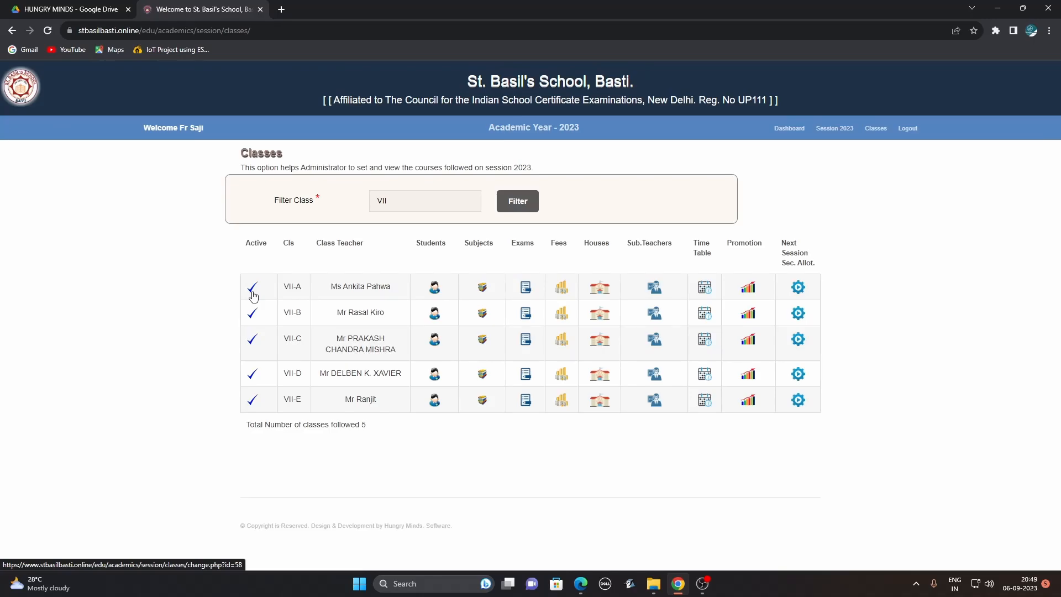
{"action": "left_click", "coordinate": [431, 204]}
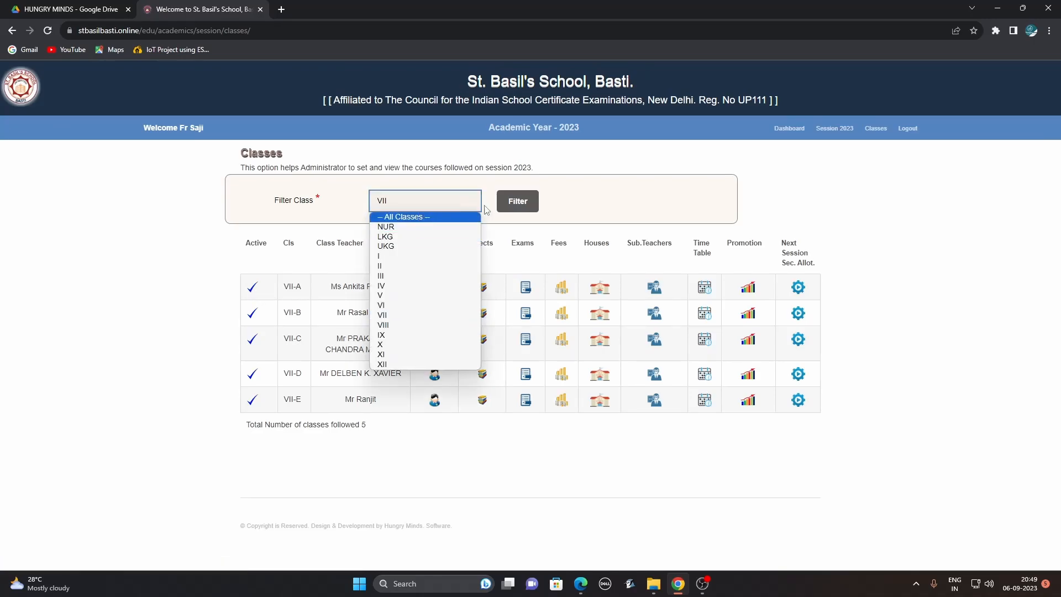
{"action": "left_click", "coordinate": [503, 205]}
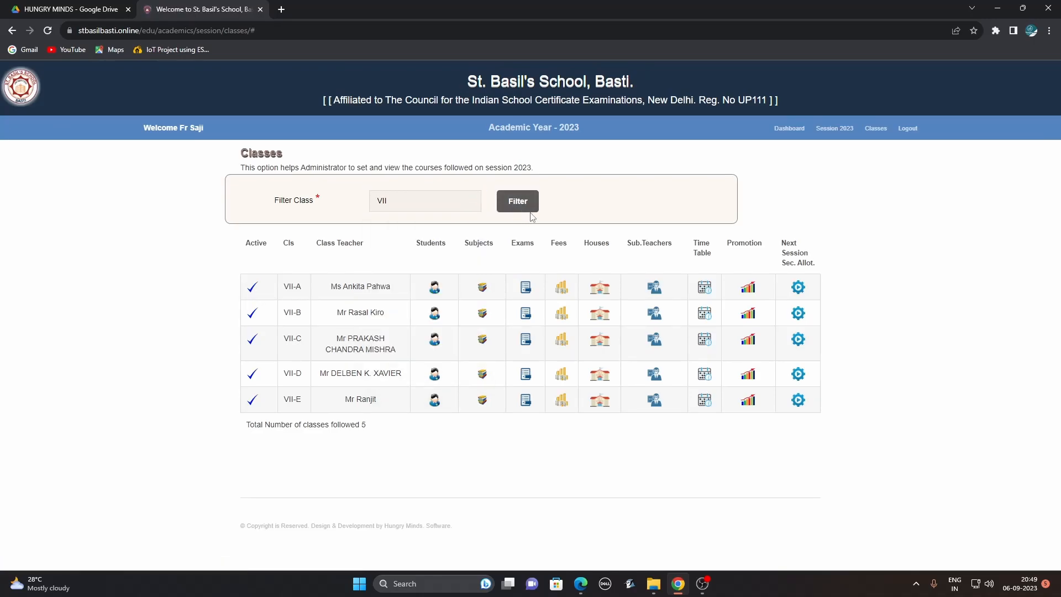
{"action": "left_click", "coordinate": [464, 208]}
{"action": "left_click", "coordinate": [445, 220]}
{"action": "left_click", "coordinate": [512, 202]}
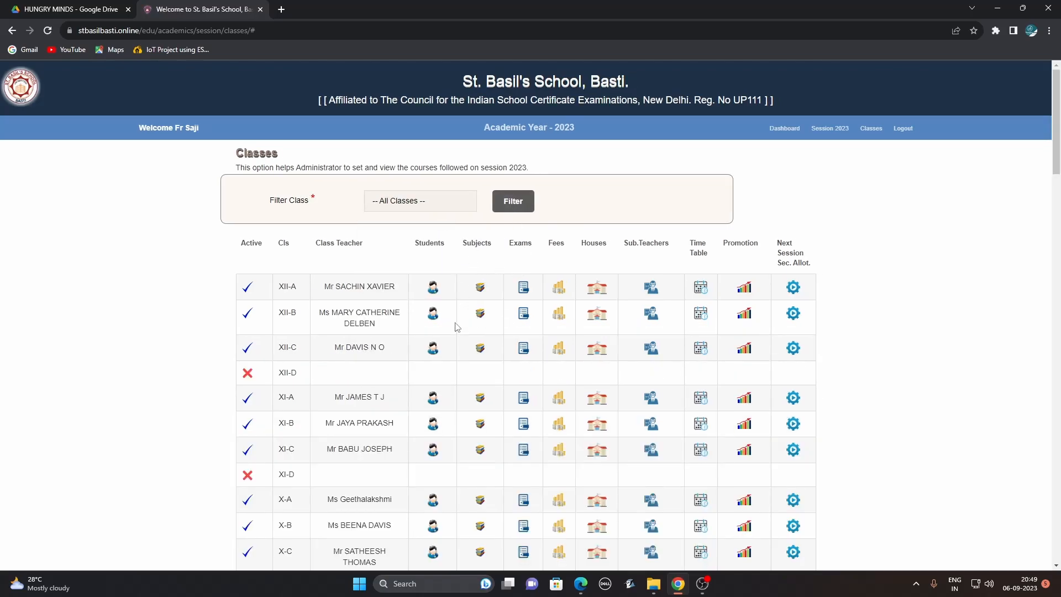
{"action": "mouse_move", "coordinate": [1058, 140]}
{"action": "left_mouse_down"}
{"action": "mouse_move", "coordinate": [1058, 164]}
{"action": "mouse_move", "coordinate": [1056, 136]}
{"action": "left_mouse_up"}
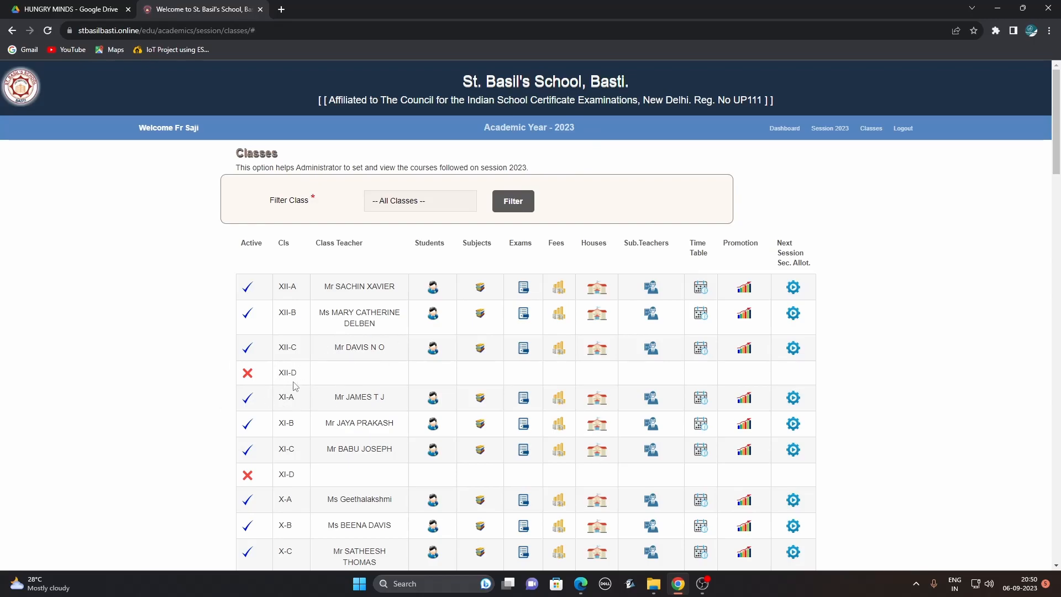
{"action": "left_click", "coordinate": [247, 373]}
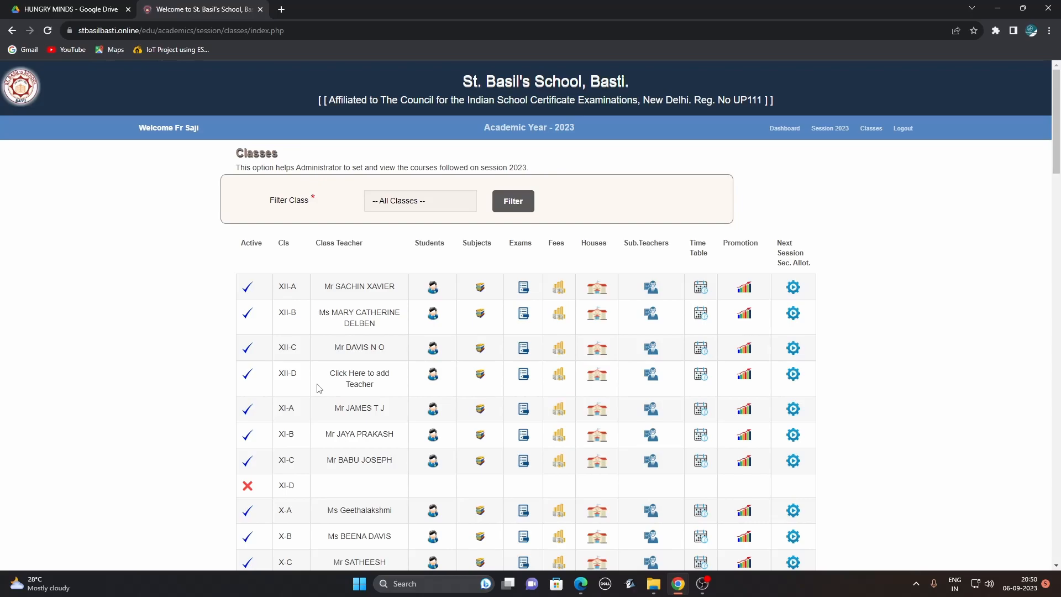
{"action": "left_click", "coordinate": [247, 377]}
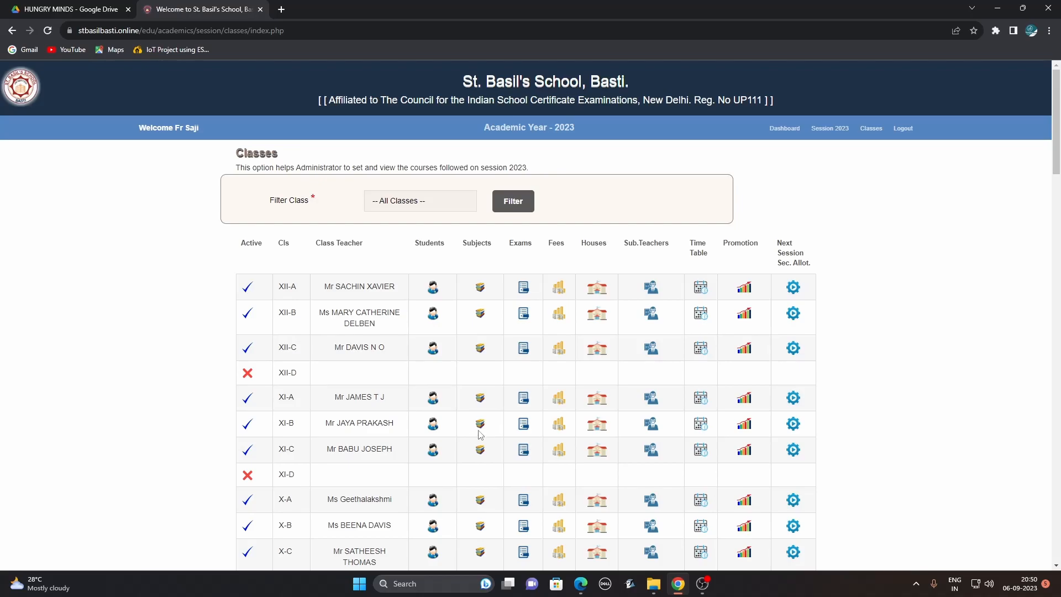
Reassign XII-A's class teacher from the list, then open XII-A's 30-student list.
{"action": "left_click", "coordinate": [382, 284]}
{"action": "left_click", "coordinate": [394, 293]}
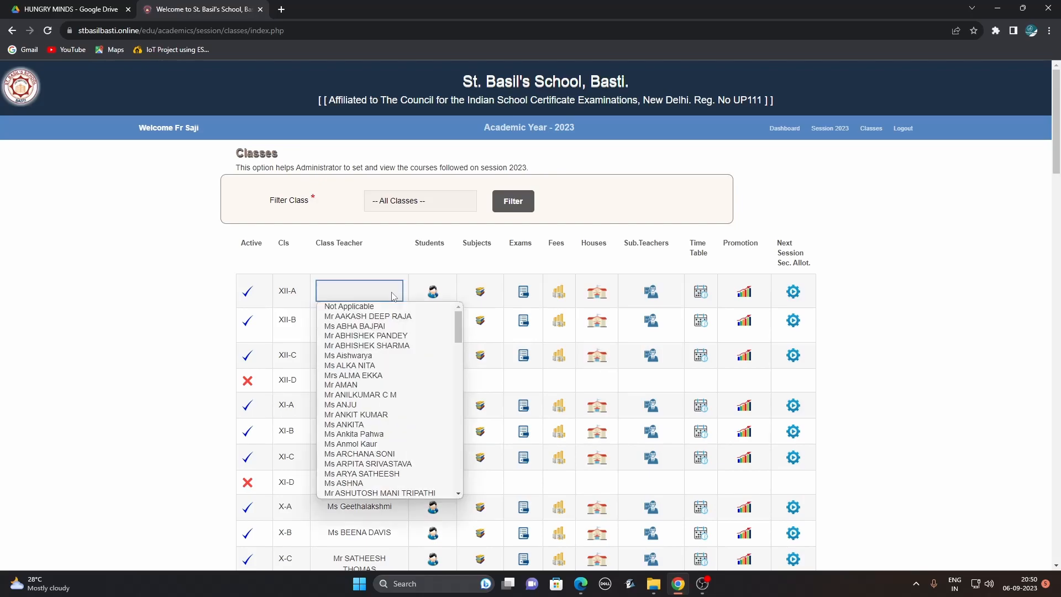
{"action": "left_click_drag", "start_coordinate": [458, 334], "coordinate": [466, 439]}
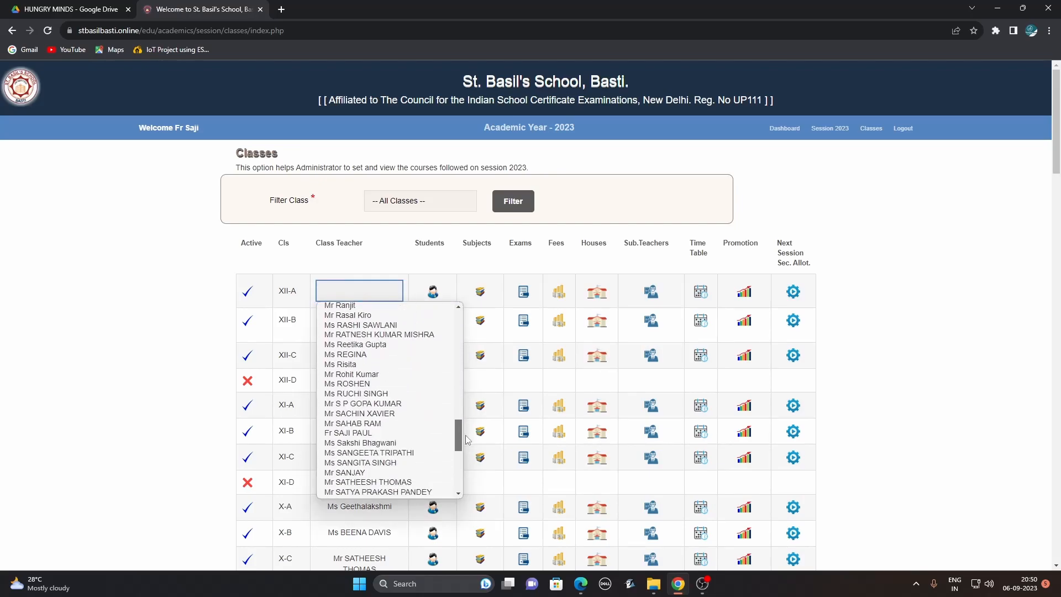
{"action": "left_click", "coordinate": [382, 416]}
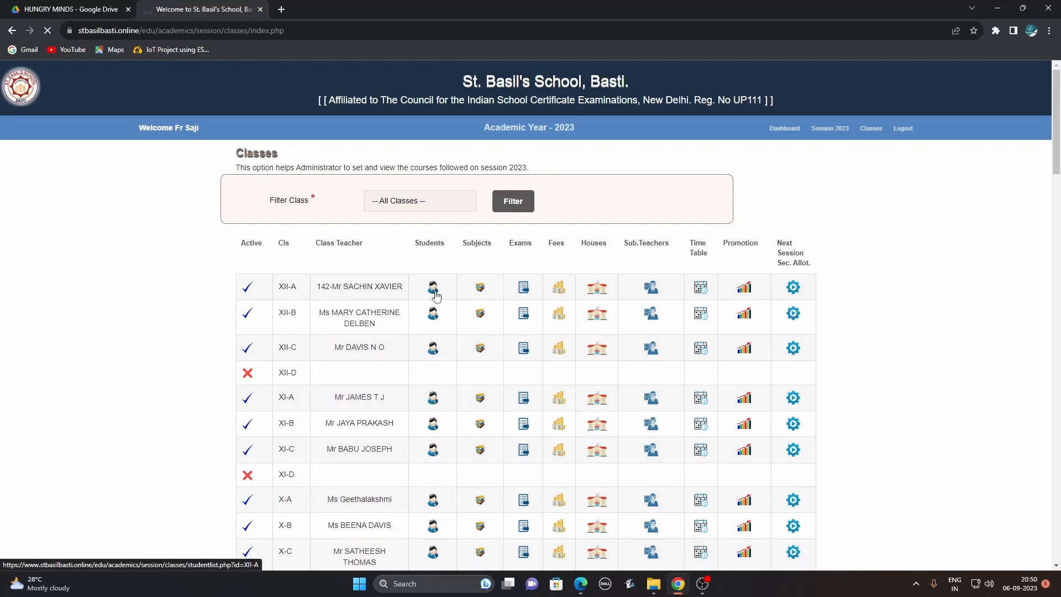
{"action": "left_click", "coordinate": [435, 294]}
{"action": "mouse_move", "coordinate": [1054, 132]}
{"action": "left_mouse_down"}
{"action": "mouse_move", "coordinate": [1056, 486]}
{"action": "mouse_move", "coordinate": [1058, 120]}
{"action": "left_mouse_up"}
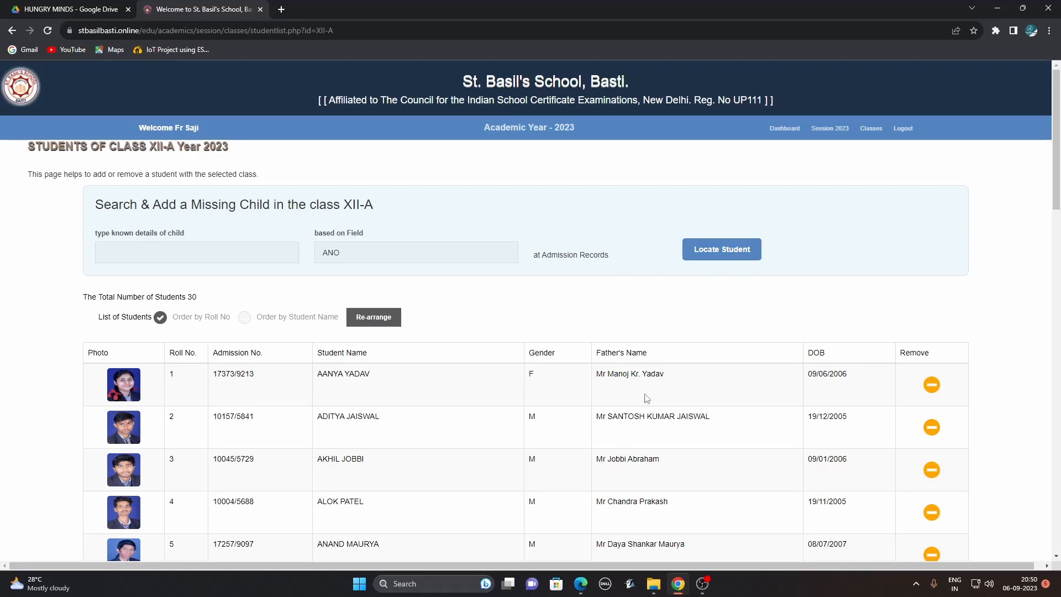
Remove XII-A's first student, locate her by admission number, re-add her, and print the photo class list.
{"action": "left_click", "coordinate": [933, 389]}
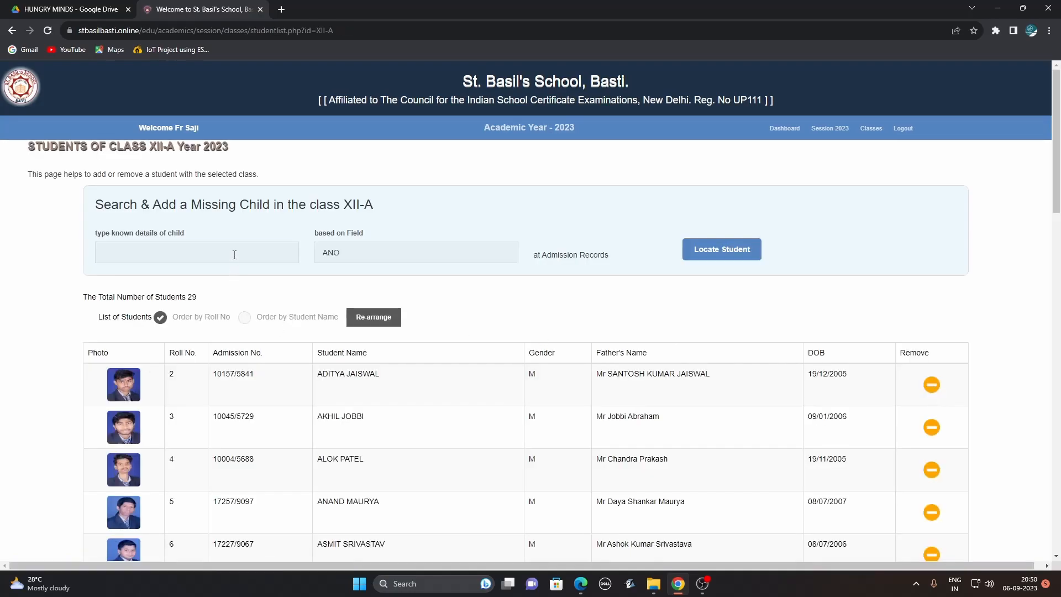
{"action": "left_click", "coordinate": [235, 254]}
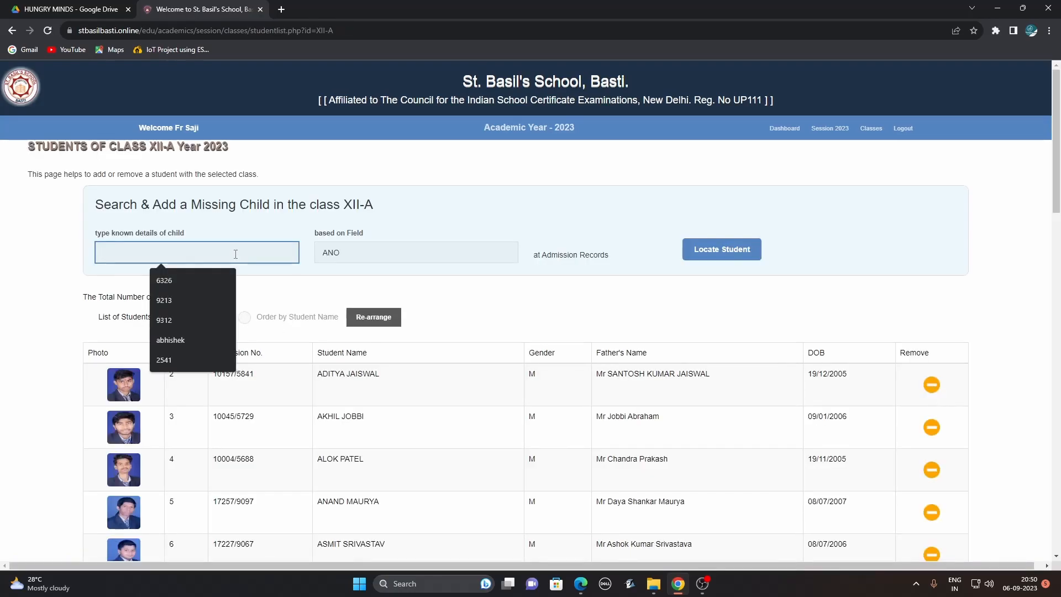
{"action": "type", "text": "9213"}
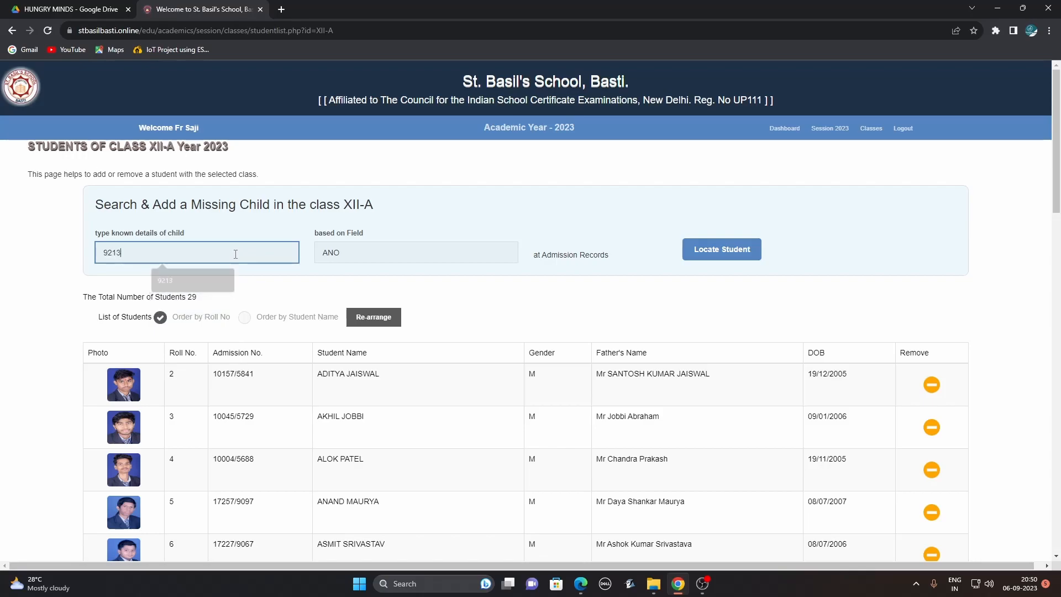
{"action": "left_click", "coordinate": [708, 258]}
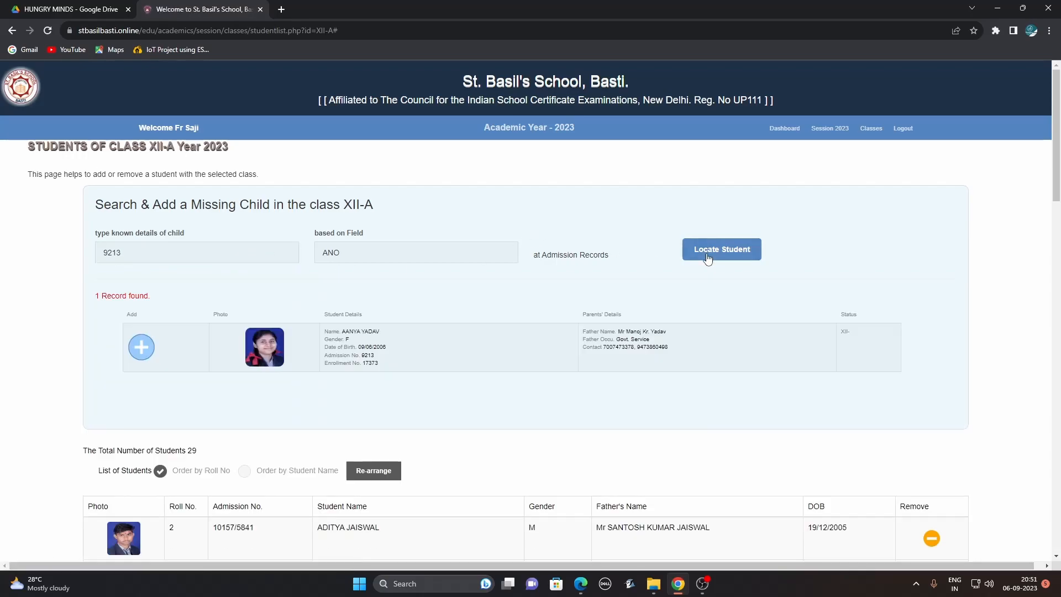
{"action": "left_click", "coordinate": [137, 357]}
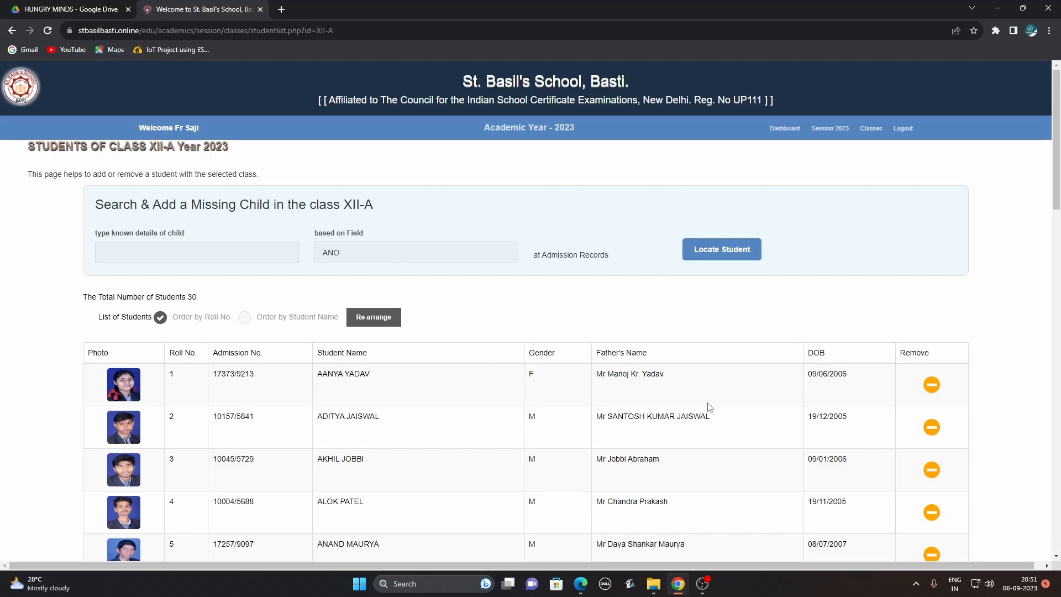
{"action": "left_click_drag", "start_coordinate": [1057, 136], "coordinate": [1058, 486]}
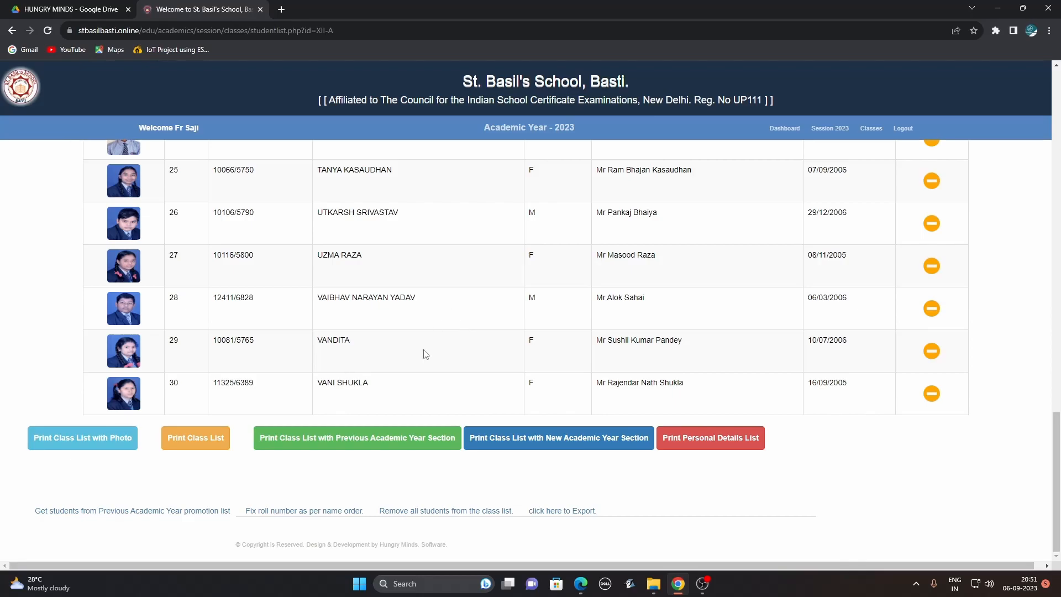
{"action": "left_click", "coordinate": [91, 437]}
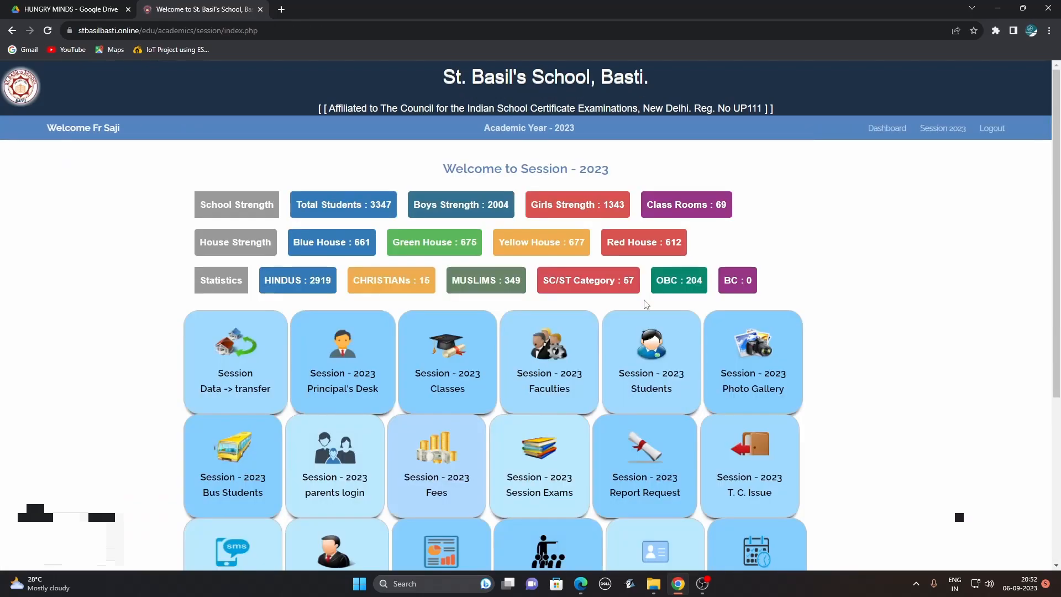
View class XII-A's subject list, then its 2023 exams: Semester-1, Semester-2 and Pre-Board.
{"action": "left_click", "coordinate": [447, 356]}
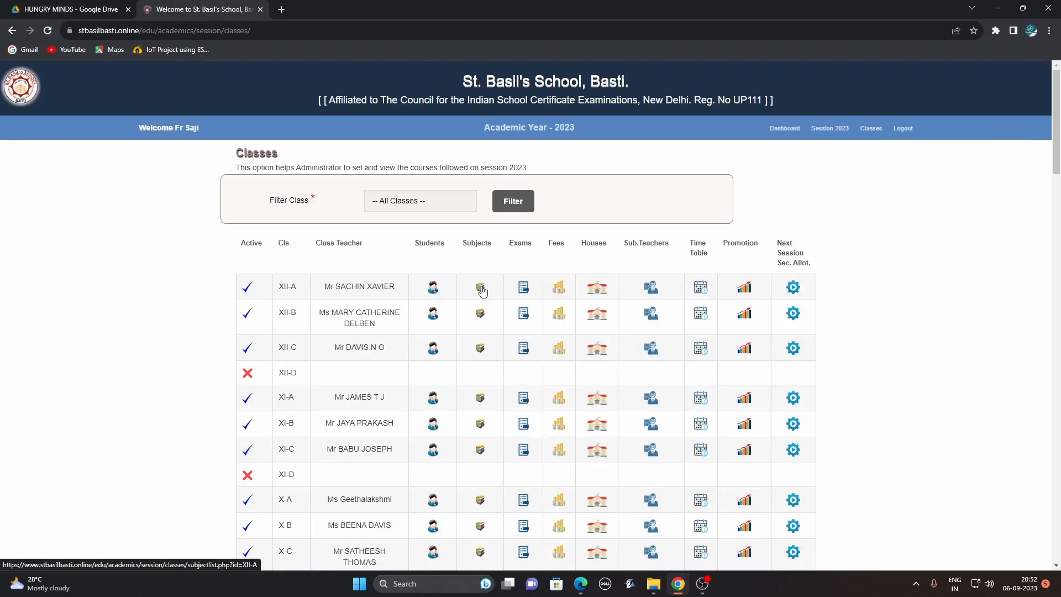
{"action": "left_click", "coordinate": [482, 291]}
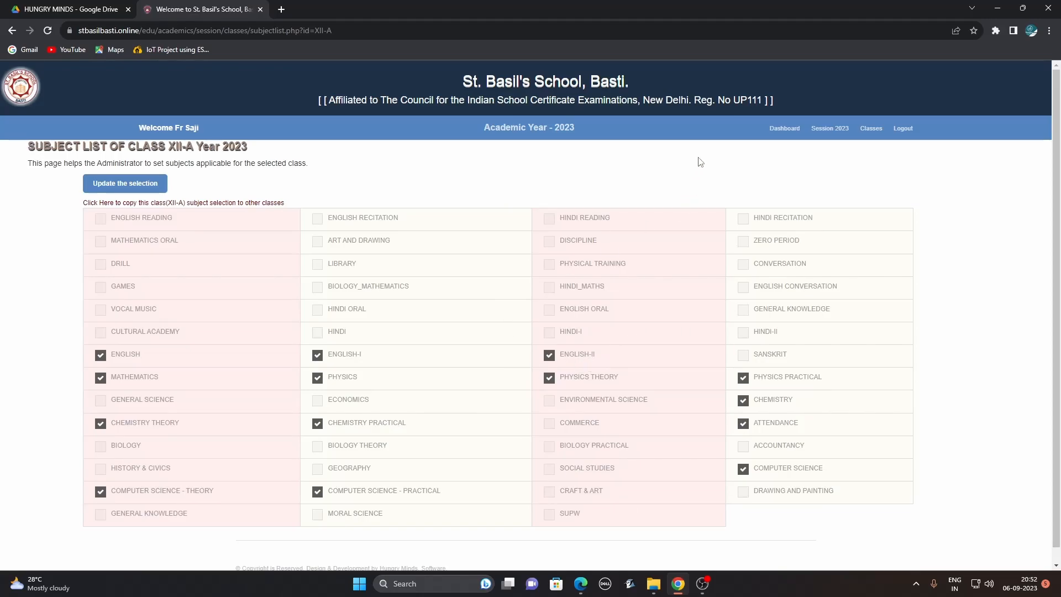
{"action": "left_click", "coordinate": [866, 132]}
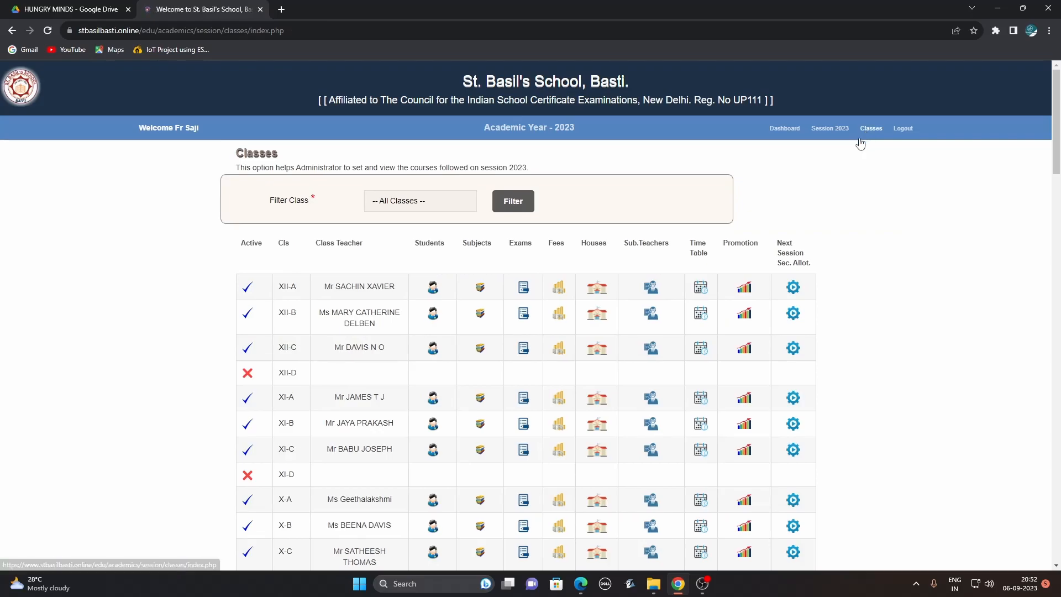
{"action": "left_click", "coordinate": [522, 289]}
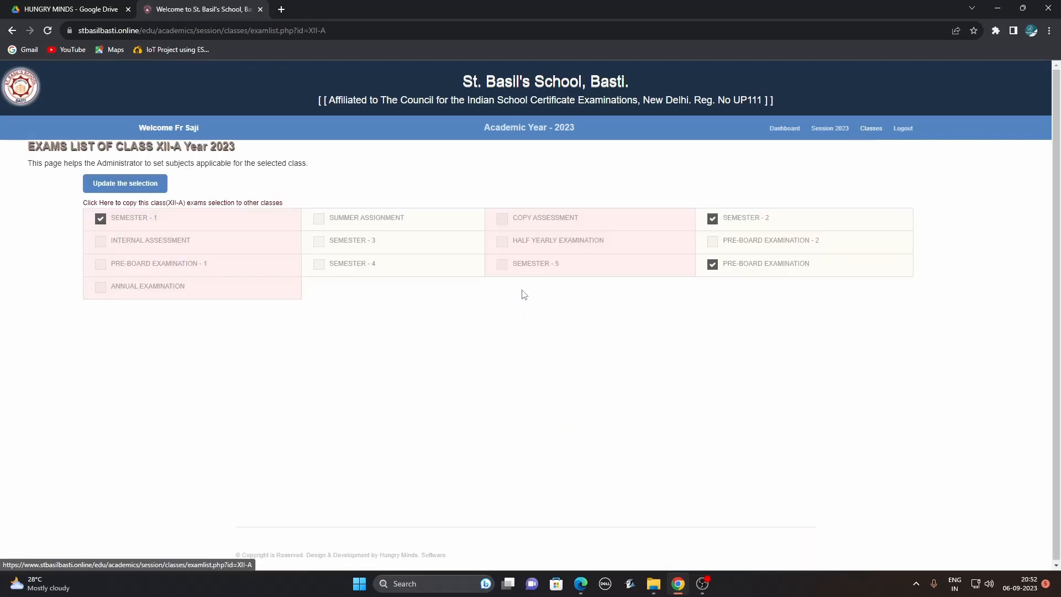
Review class LKG-C's fee details and return to the classes table.
{"action": "left_click", "coordinate": [872, 131]}
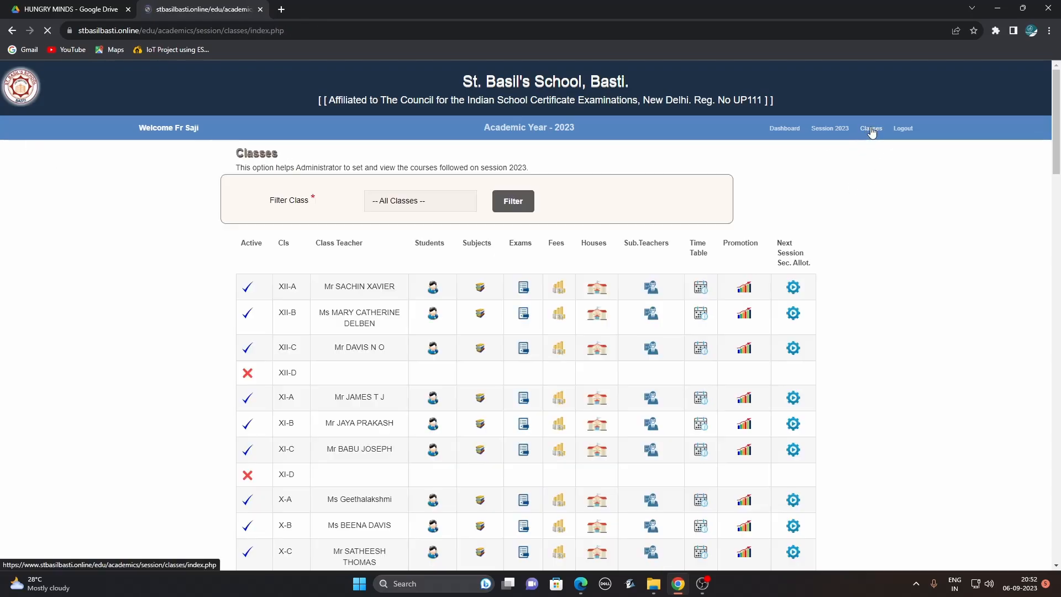
{"action": "left_click_drag", "start_coordinate": [1058, 144], "coordinate": [1057, 539]}
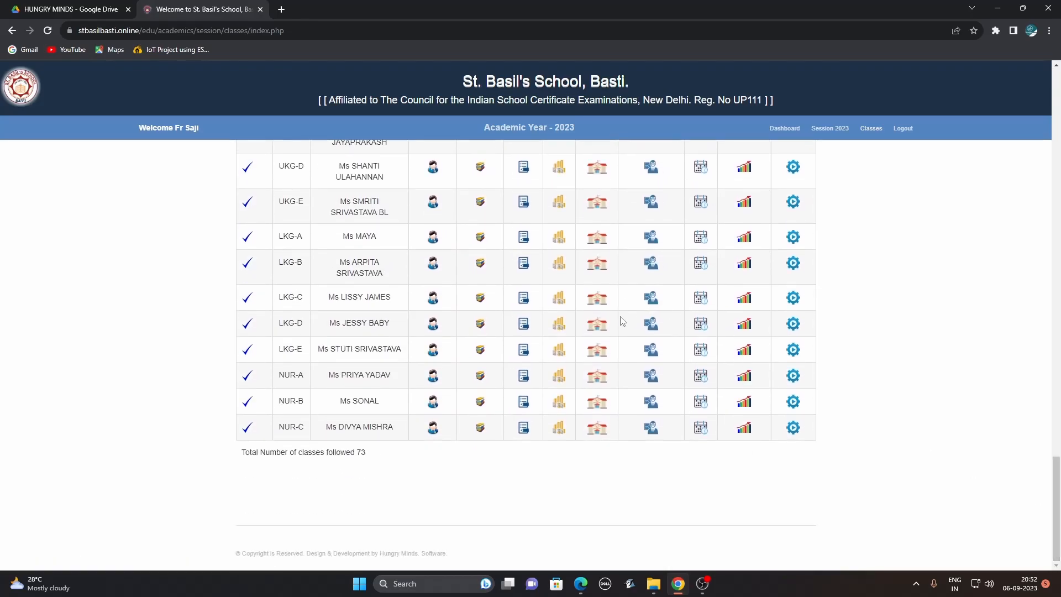
{"action": "left_click", "coordinate": [557, 300]}
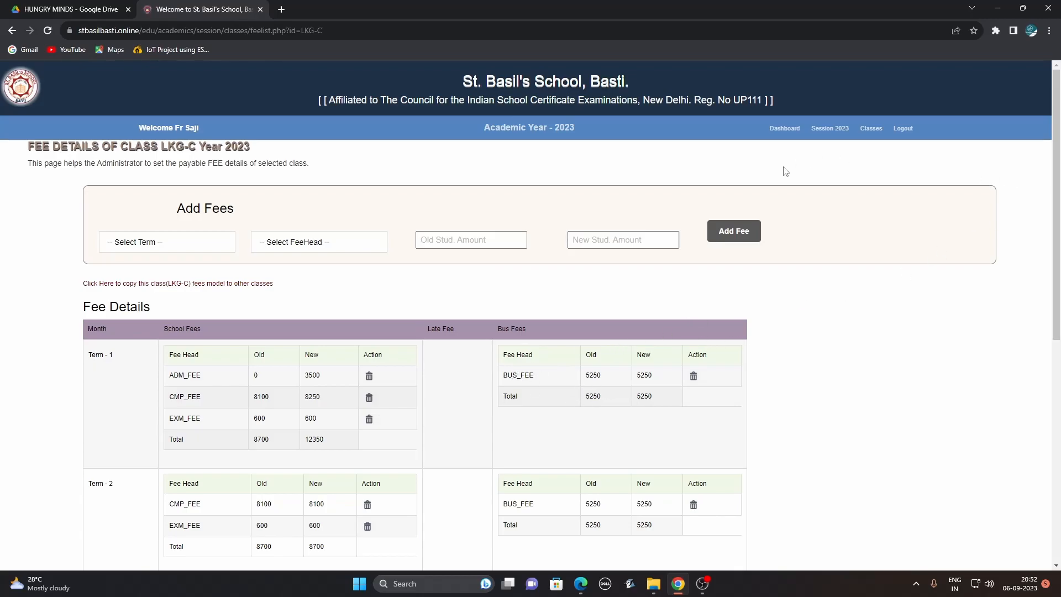
{"action": "left_click", "coordinate": [872, 129]}
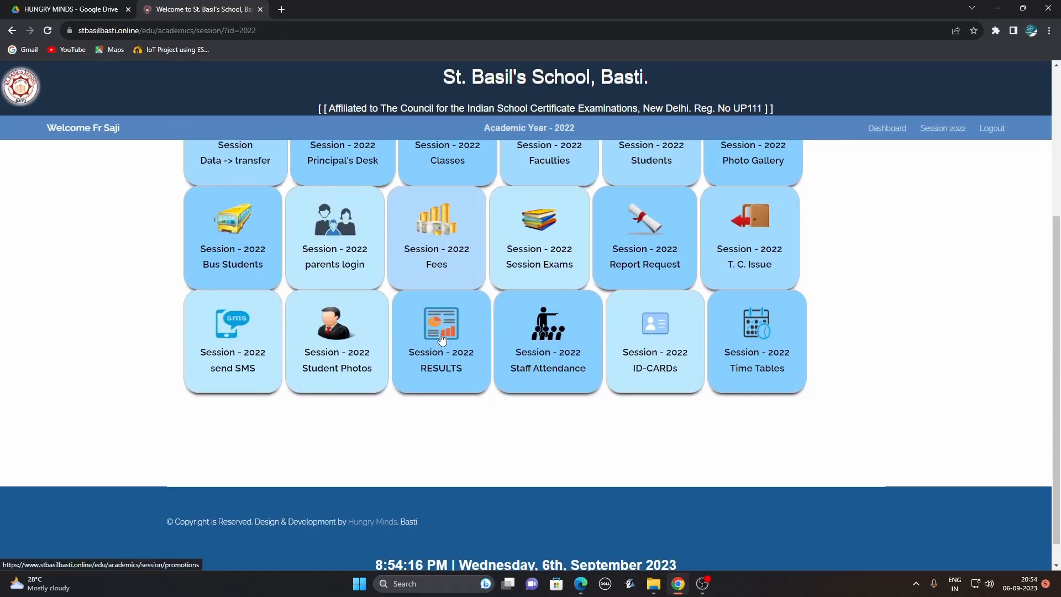
On the Promotions page, fetch the Detained students report for class IX.
{"action": "left_click", "coordinate": [438, 335]}
{"action": "left_click", "coordinate": [411, 196]}
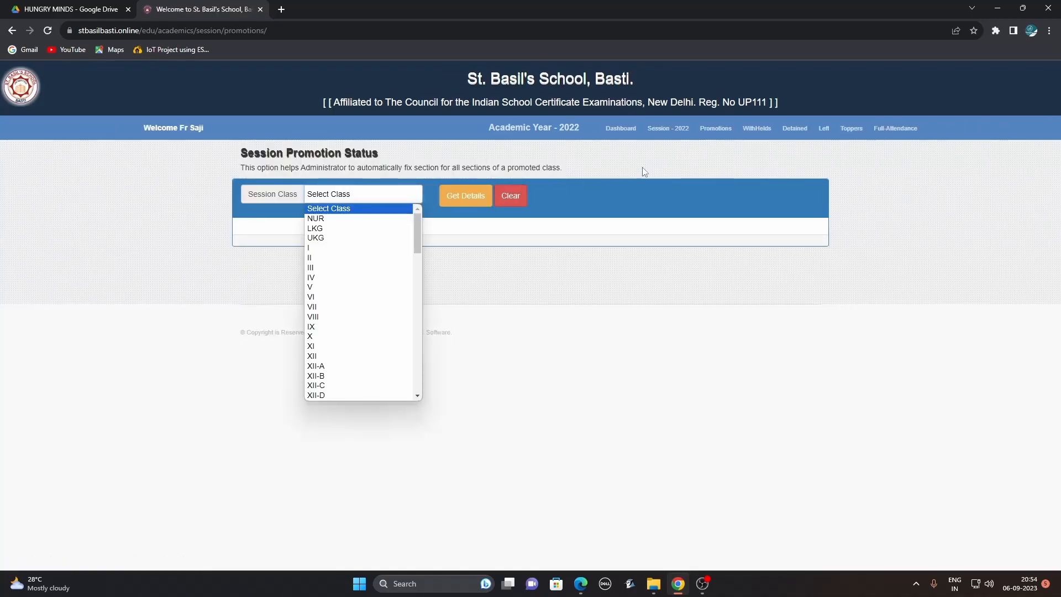
{"action": "left_click", "coordinate": [802, 135]}
{"action": "left_click", "coordinate": [804, 137]}
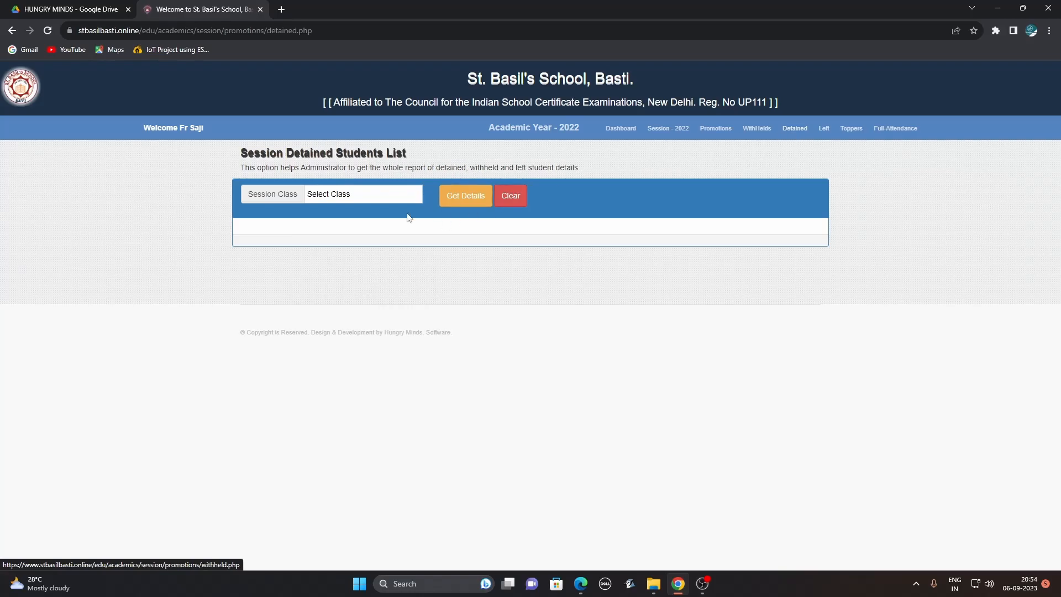
{"action": "left_click", "coordinate": [396, 198]}
{"action": "left_click", "coordinate": [361, 337]}
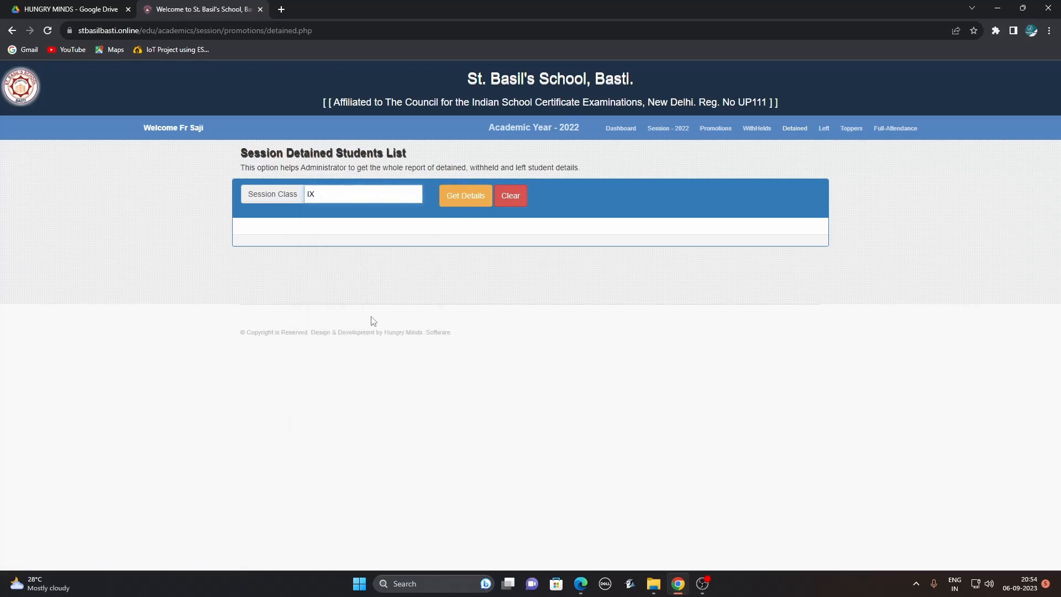
{"action": "left_click", "coordinate": [465, 202]}
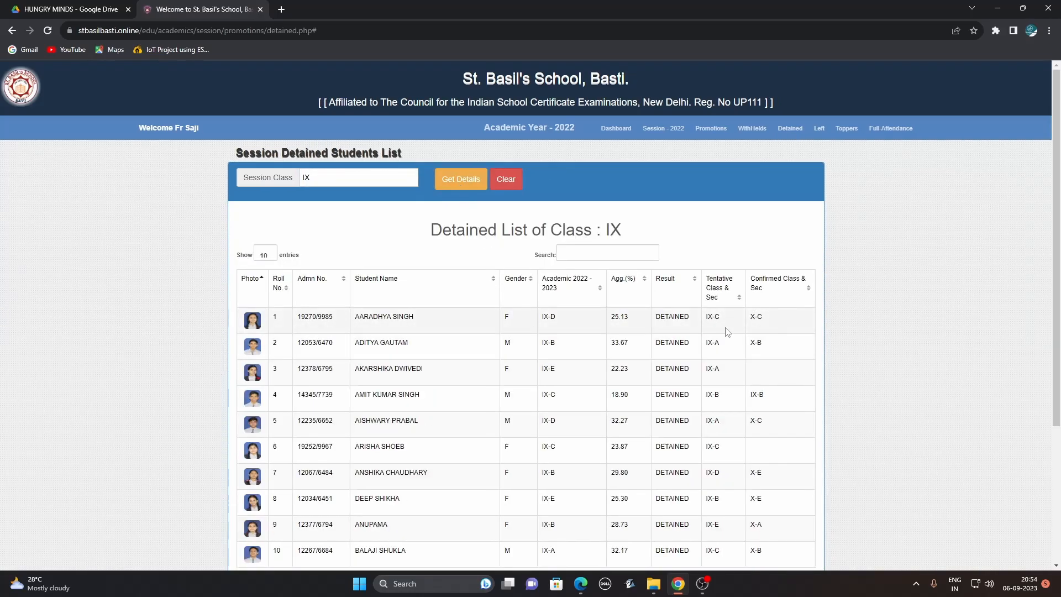
Check class IX's total of 31 detained students, then open the Left students report.
{"action": "left_click_drag", "start_coordinate": [1058, 149], "coordinate": [1052, 347]}
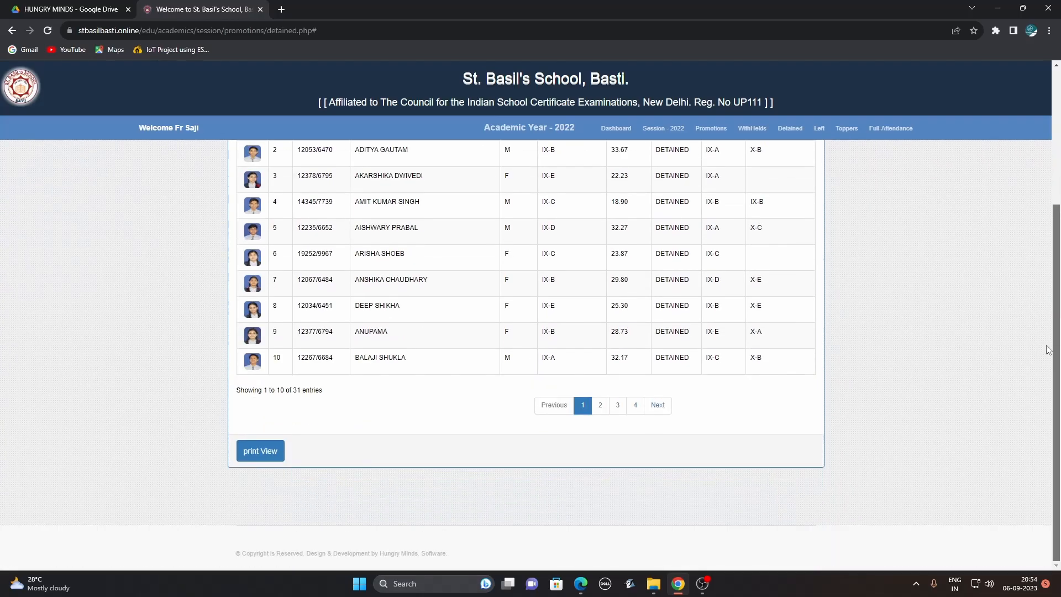
{"action": "scroll", "coordinate": [304, 477], "scroll_direction": "up", "scroll_amount": 3}
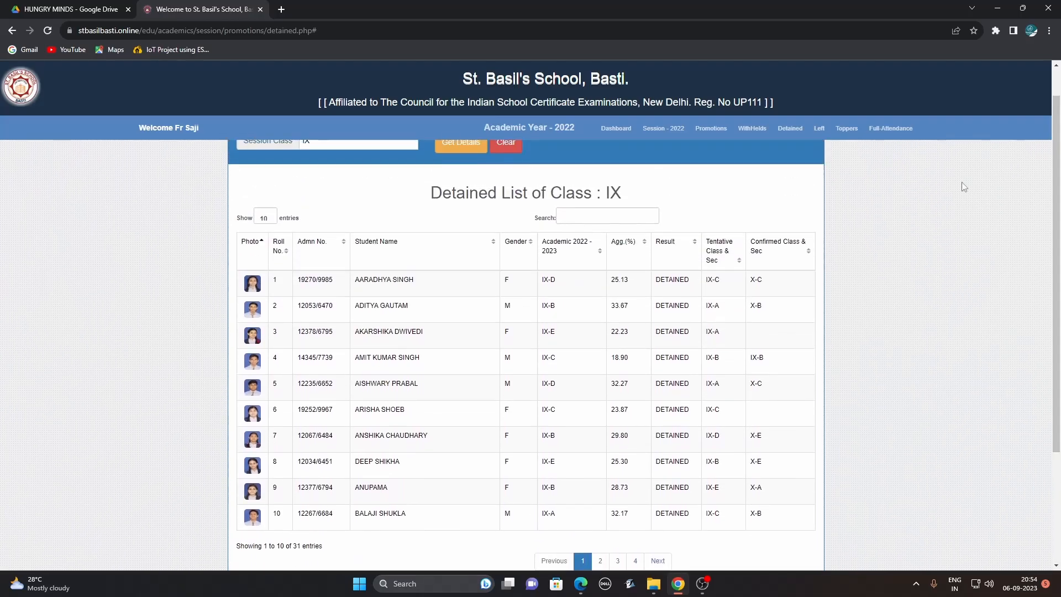
{"action": "left_click_drag", "start_coordinate": [294, 546], "coordinate": [310, 546]}
{"action": "left_click", "coordinate": [821, 134]}
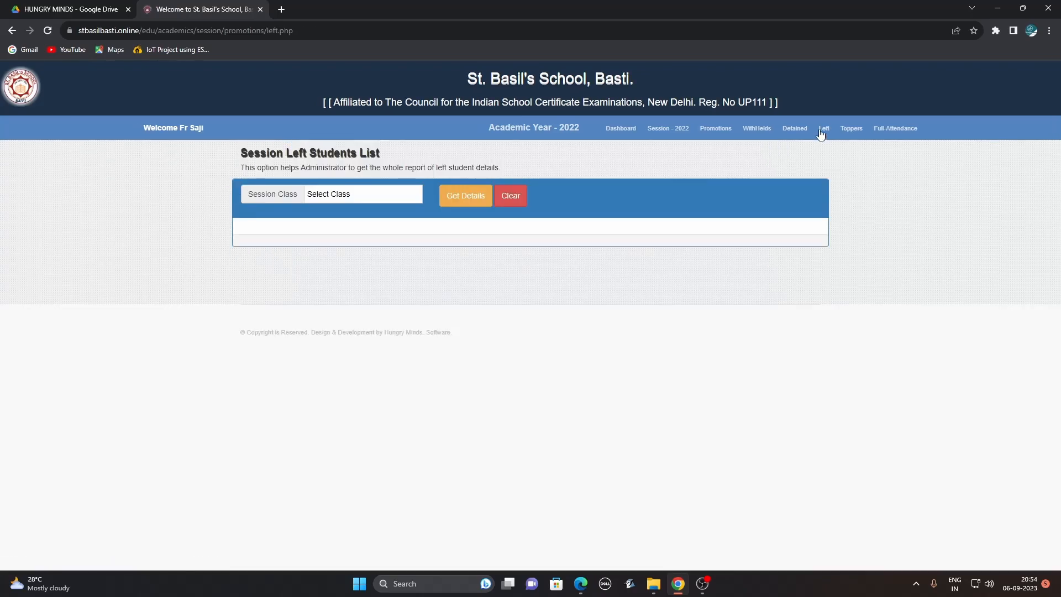
Get the Left Students List for All Classes, showing 24 entries marked LEFT.
{"action": "left_click", "coordinate": [390, 202]}
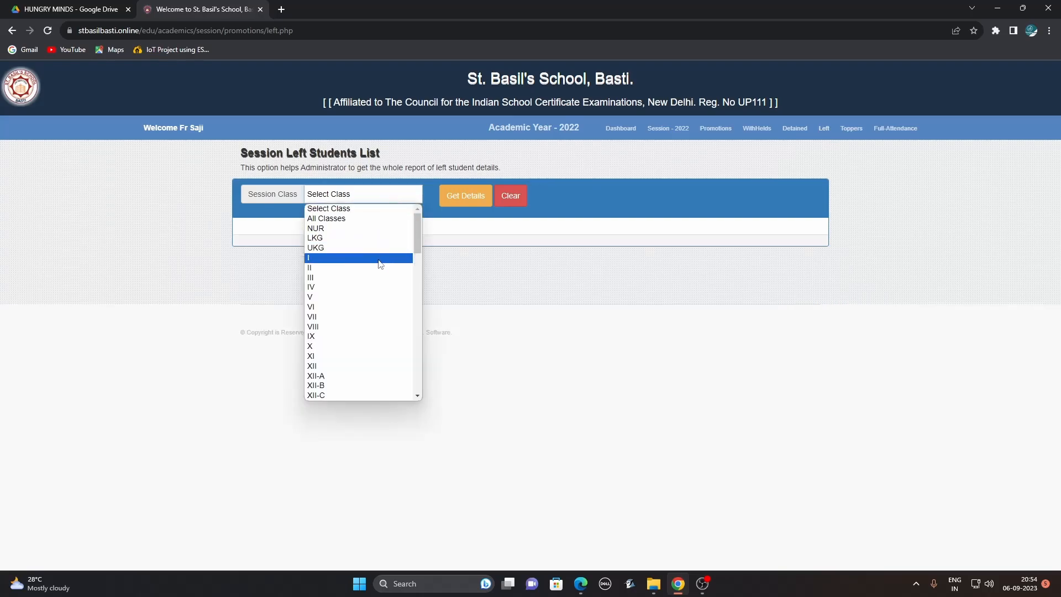
{"action": "left_click", "coordinate": [371, 217]}
{"action": "left_click", "coordinate": [454, 198]}
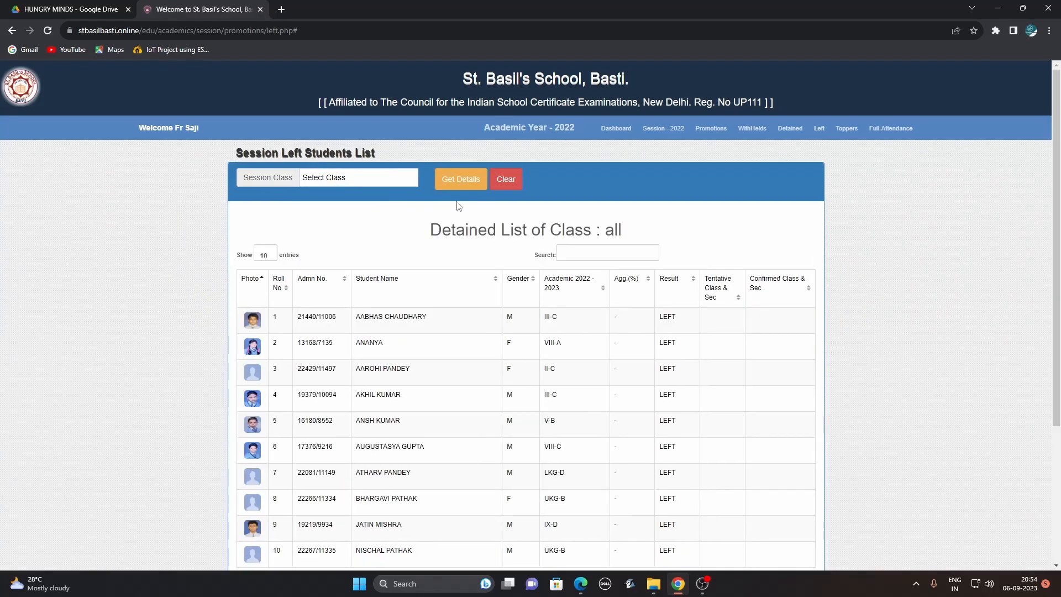
{"action": "left_click_drag", "start_coordinate": [1055, 149], "coordinate": [1054, 186]}
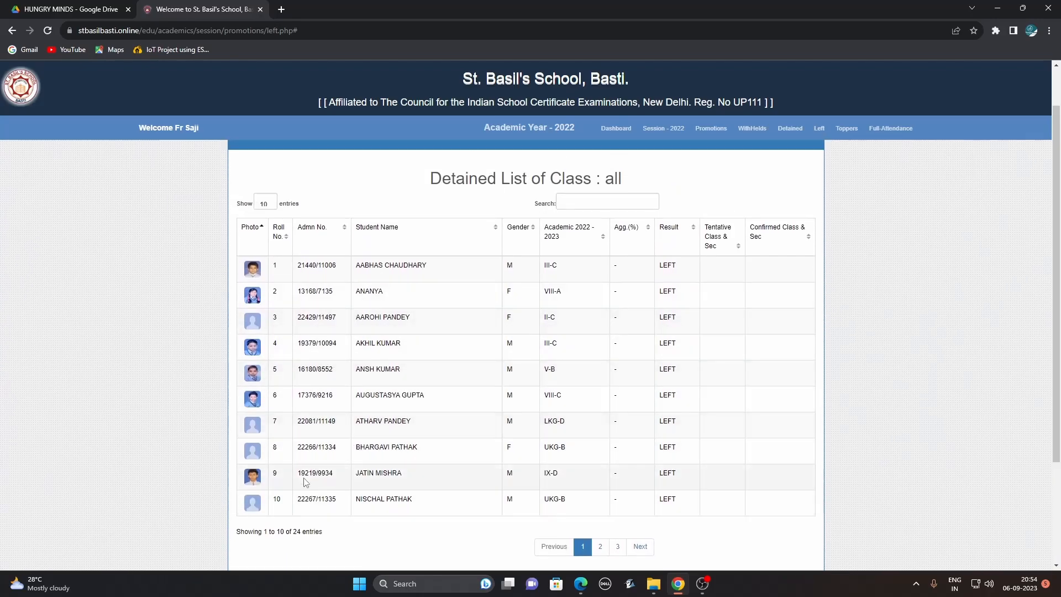
{"action": "left_click_drag", "start_coordinate": [293, 535], "coordinate": [306, 533]}
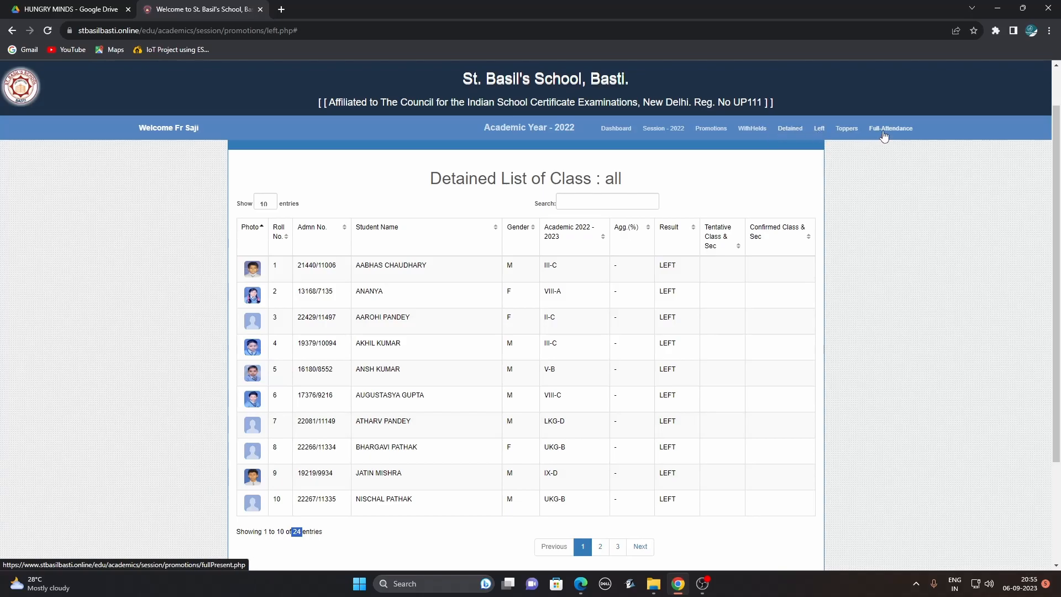
Load class VIII's session toppers and sort them by Agg.(%), then reverse the order.
{"action": "left_click", "coordinate": [847, 130]}
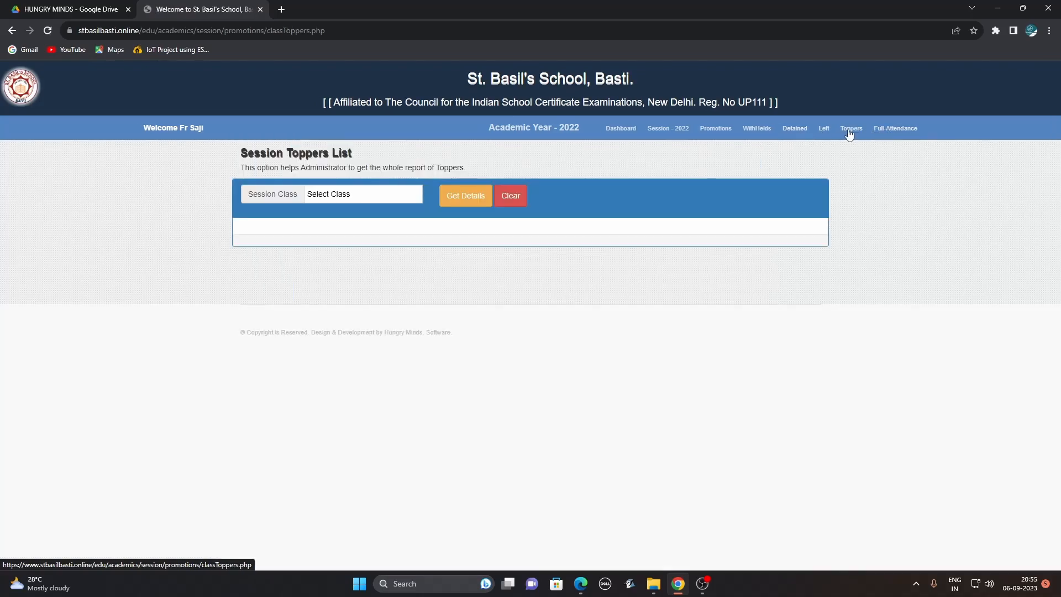
{"action": "left_click", "coordinate": [411, 199]}
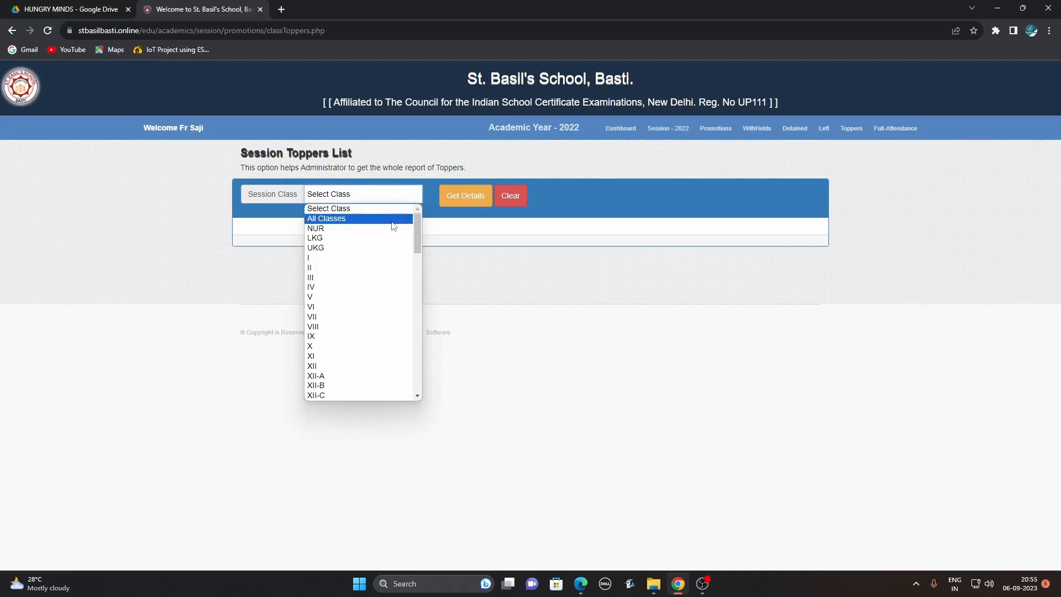
{"action": "left_click", "coordinate": [385, 328]}
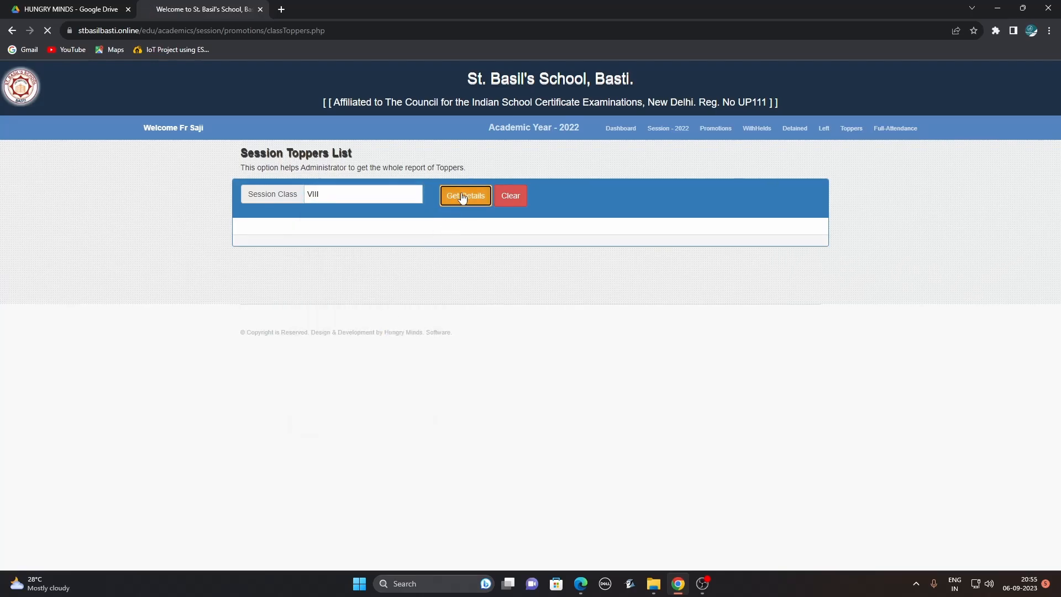
{"action": "left_click", "coordinate": [463, 197]}
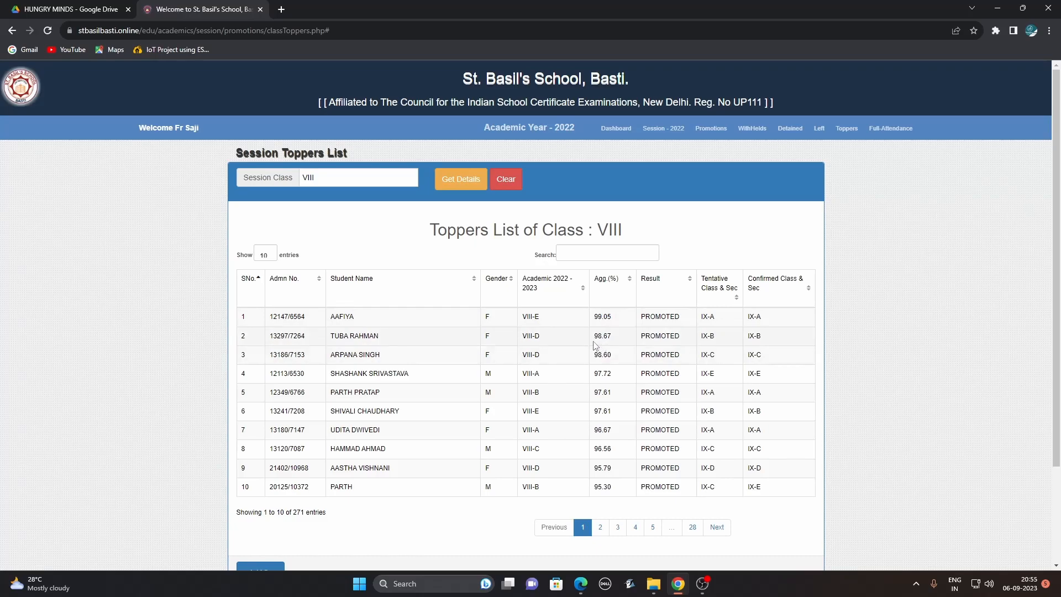
{"action": "left_click", "coordinate": [631, 284]}
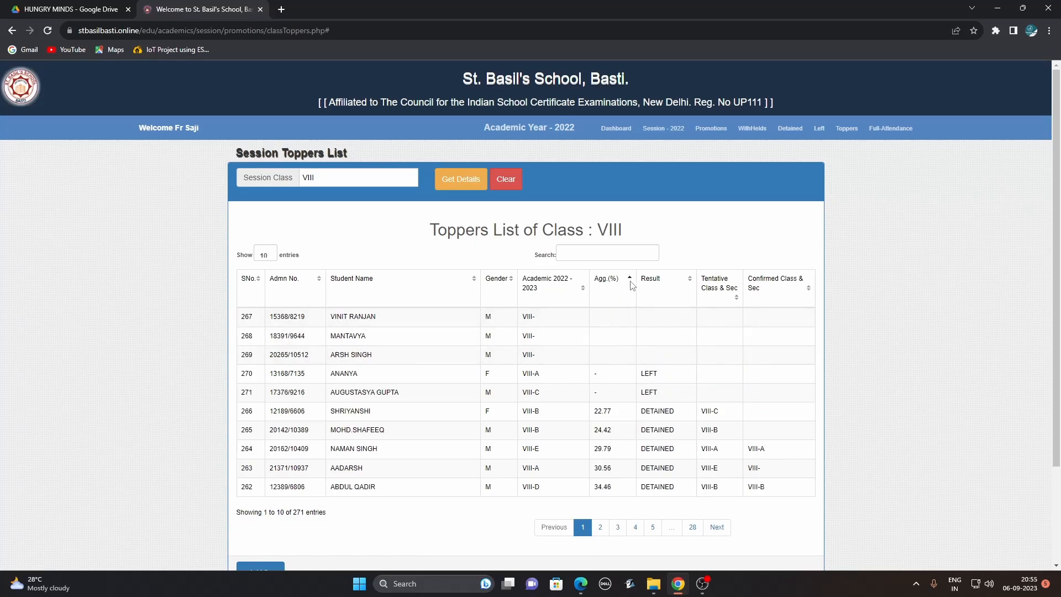
{"action": "left_click", "coordinate": [633, 285]}
Open the Bulk SMS page and write a 'Dear Parent,' message saying school stays closed tomorrow.
{"action": "left_click", "coordinate": [664, 128]}
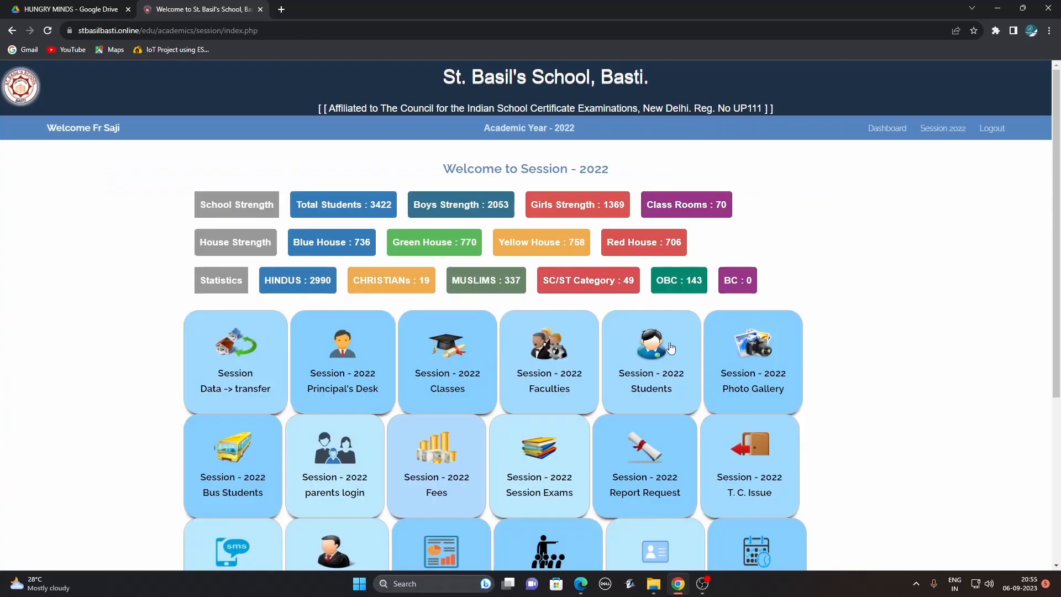
{"action": "scroll", "coordinate": [316, 337], "scroll_direction": "down", "scroll_amount": 4}
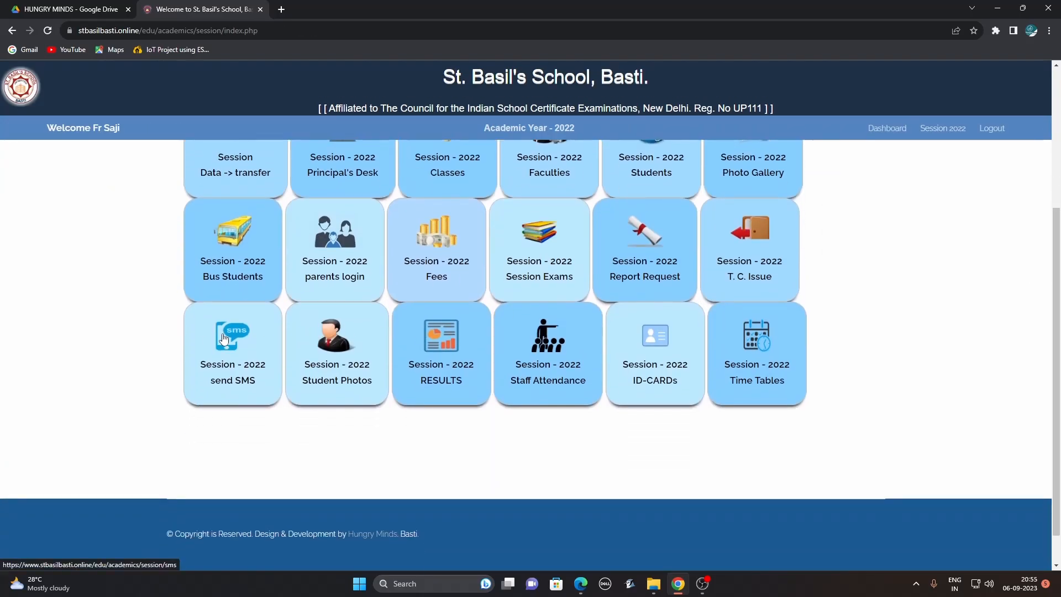
{"action": "left_click", "coordinate": [224, 339]}
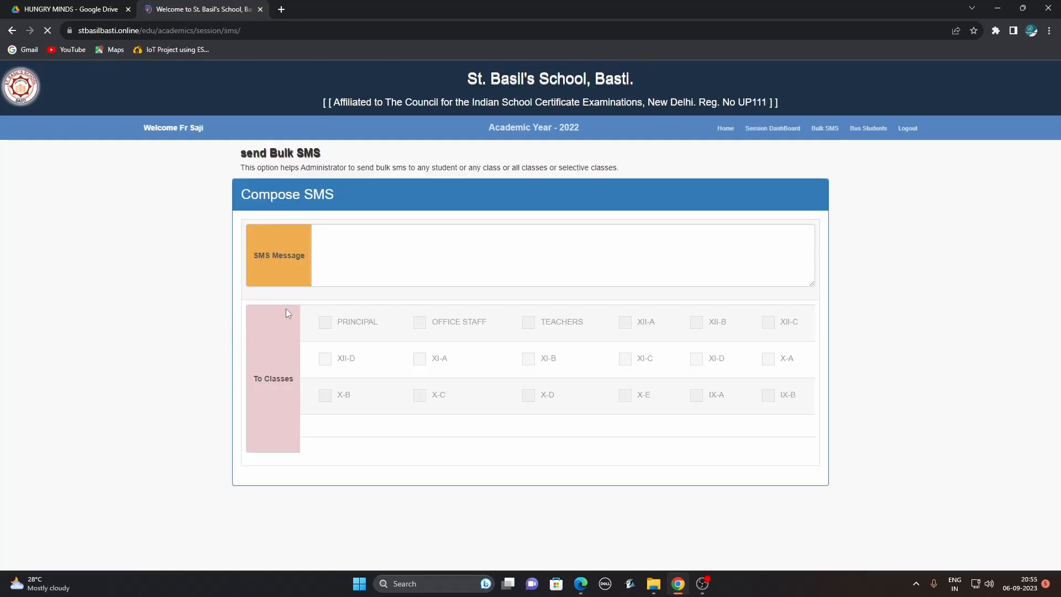
{"action": "left_click", "coordinate": [358, 243]}
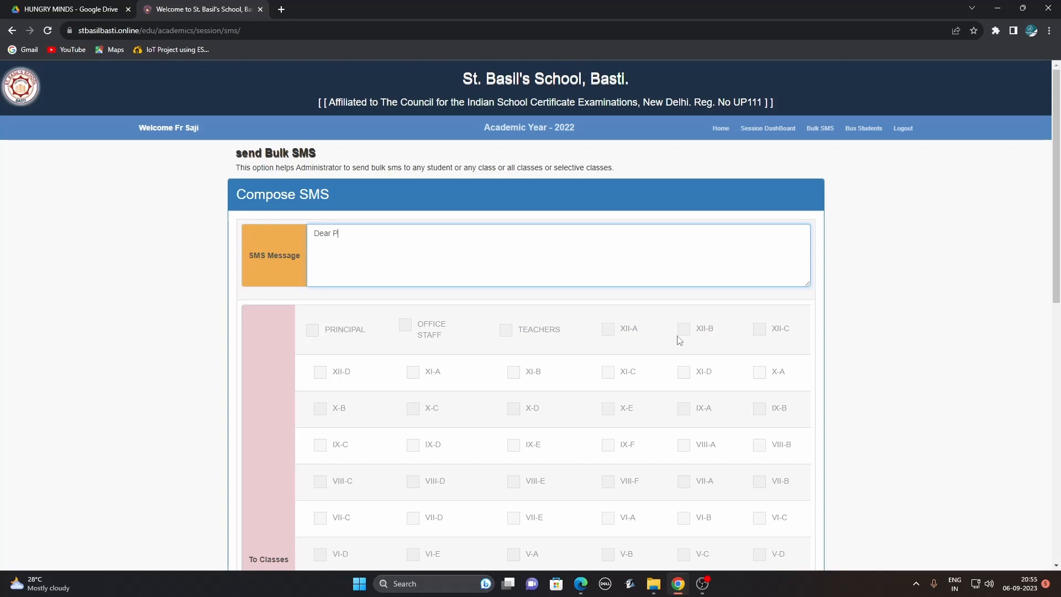
{"action": "type", "text": "Dear Parent,"}
{"action": "key", "text": "Return"}
{"action": "type", "text": "The scholl w"}
{"action": "type", "text": "main closed tomorrow."}
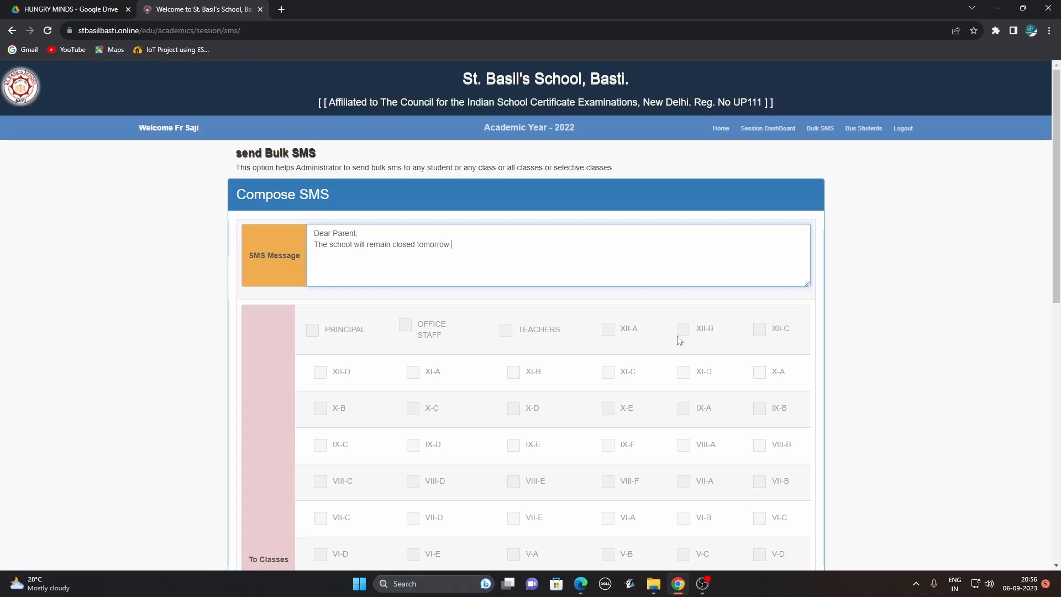
{"action": "type", "text": "NCIPAL"}
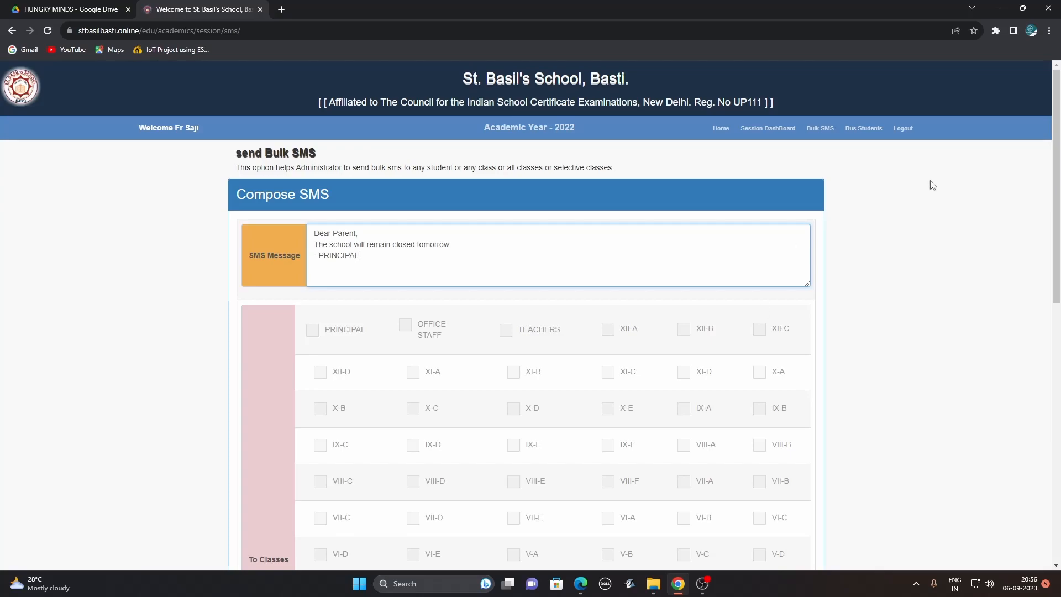
Tick class I-D as recipients and review its queued phone numbers.
{"action": "left_click_drag", "start_coordinate": [1057, 176], "coordinate": [1057, 353]}
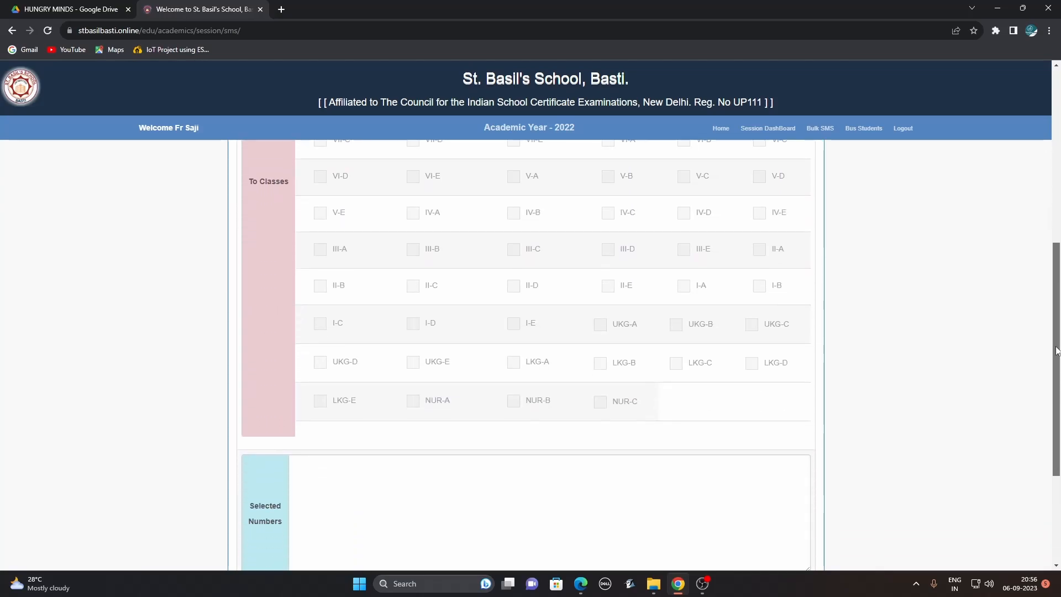
{"action": "left_click", "coordinate": [413, 325]}
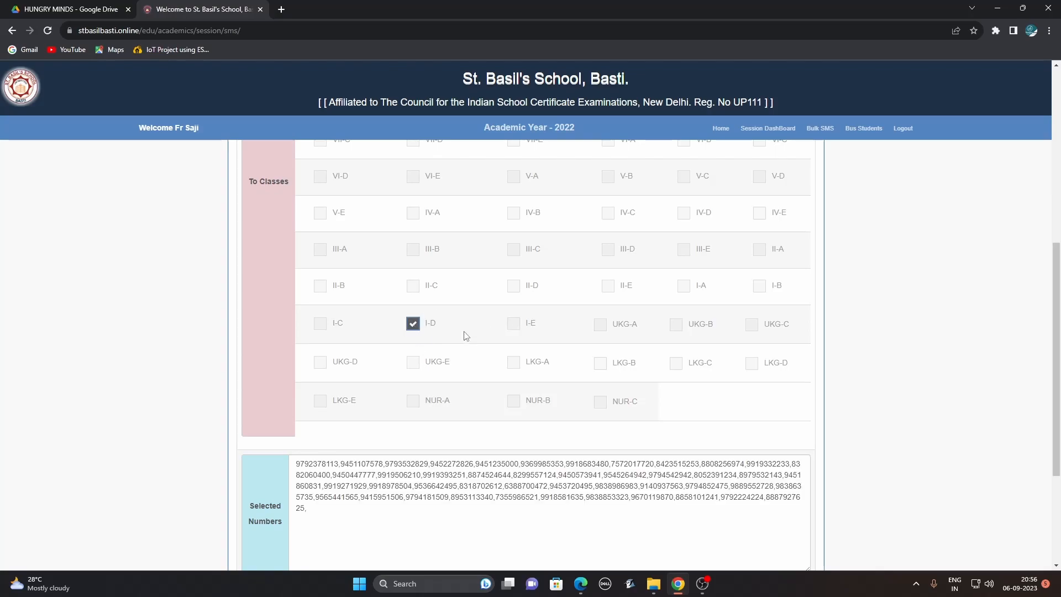
{"action": "left_click_drag", "start_coordinate": [297, 465], "coordinate": [339, 518]}
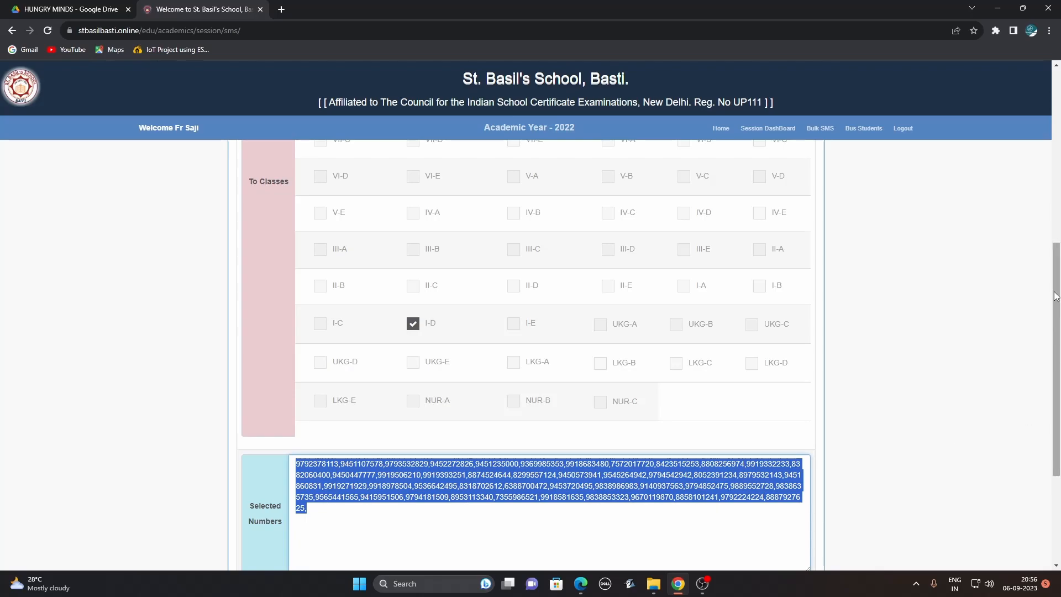
{"action": "scroll", "coordinate": [778, 457], "scroll_direction": "down", "scroll_amount": 3}
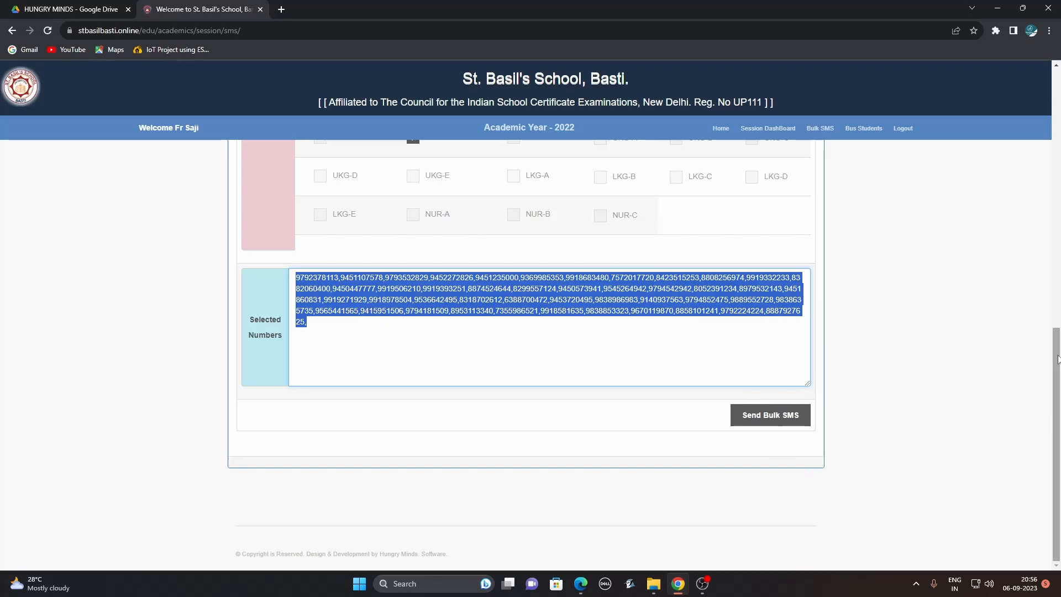
{"action": "scroll", "coordinate": [1057, 360], "scroll_direction": "up", "scroll_amount": 2}
{"action": "left_click", "coordinate": [500, 431]}
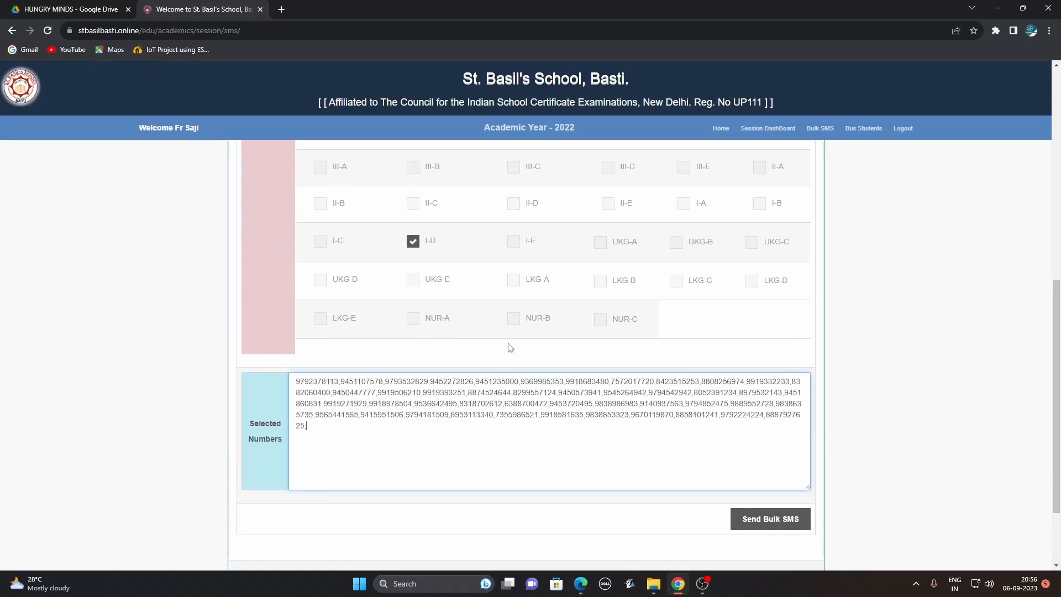
Tick class I-E to preview its numbers, then untick both I-E and I-D.
{"action": "left_click", "coordinate": [514, 242]}
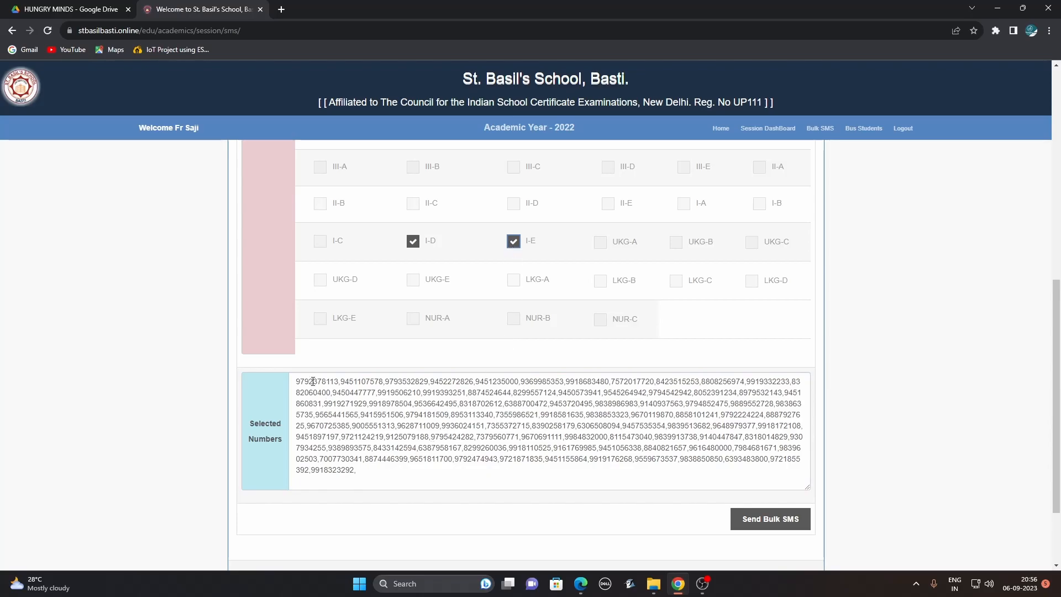
{"action": "left_click_drag", "start_coordinate": [296, 382], "coordinate": [374, 468]}
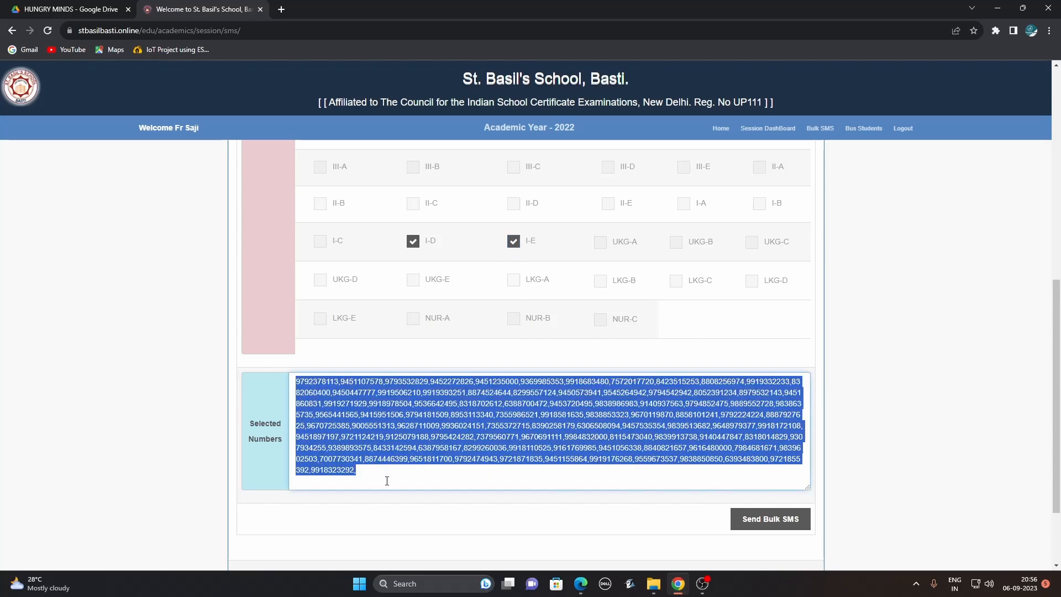
{"action": "left_click", "coordinate": [514, 242]}
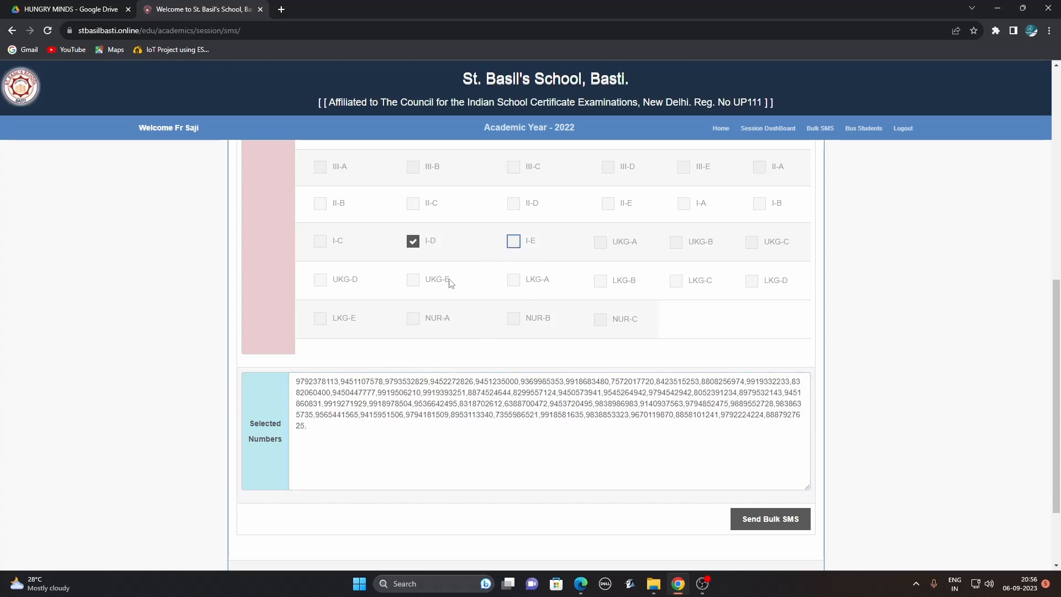
{"action": "left_click", "coordinate": [415, 242]}
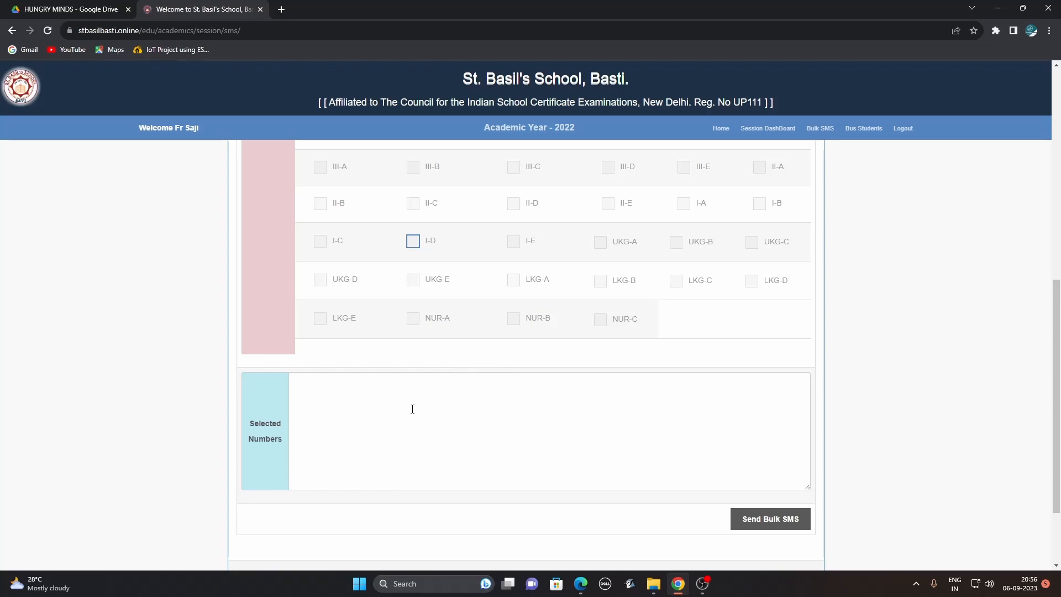
Open the Session 2023 Time Tables tile and choose TimeTable ver-1.
{"action": "left_click", "coordinate": [415, 241]}
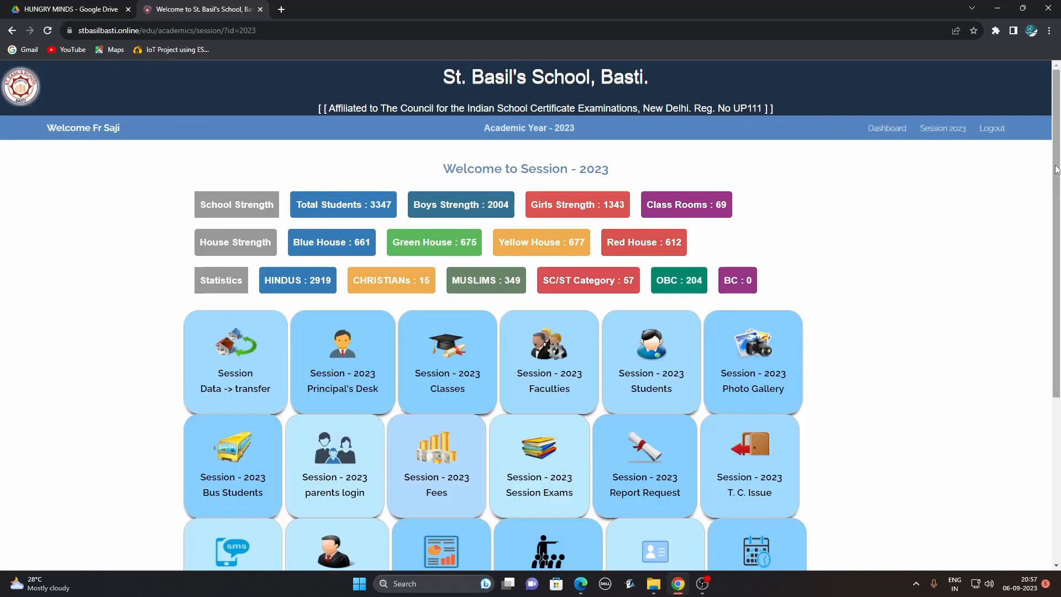
{"action": "left_click_drag", "start_coordinate": [1056, 170], "coordinate": [1056, 319]}
{"action": "left_click", "coordinate": [754, 334]}
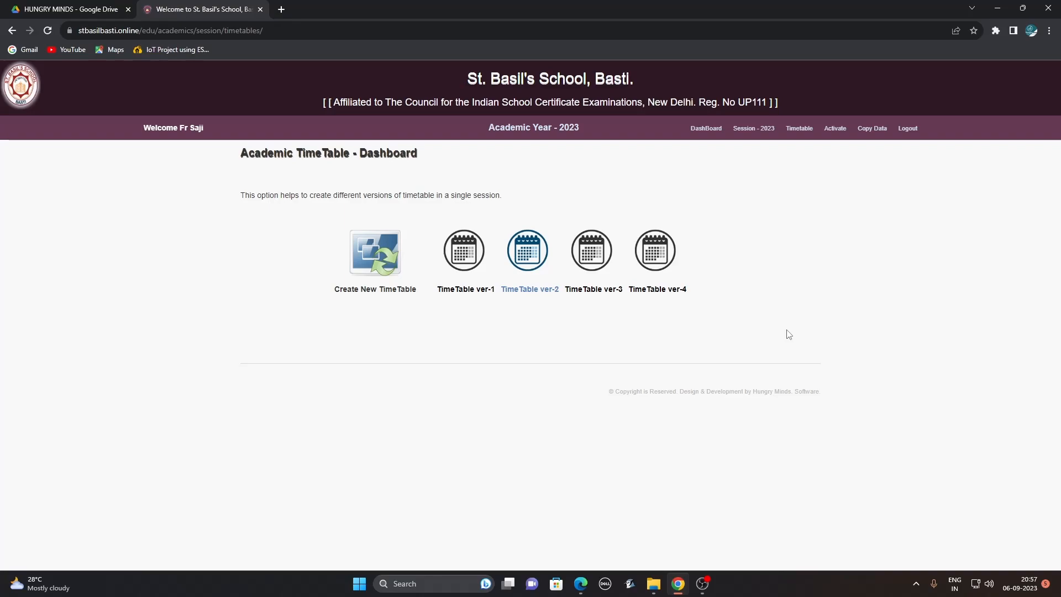
{"action": "left_click", "coordinate": [470, 252]}
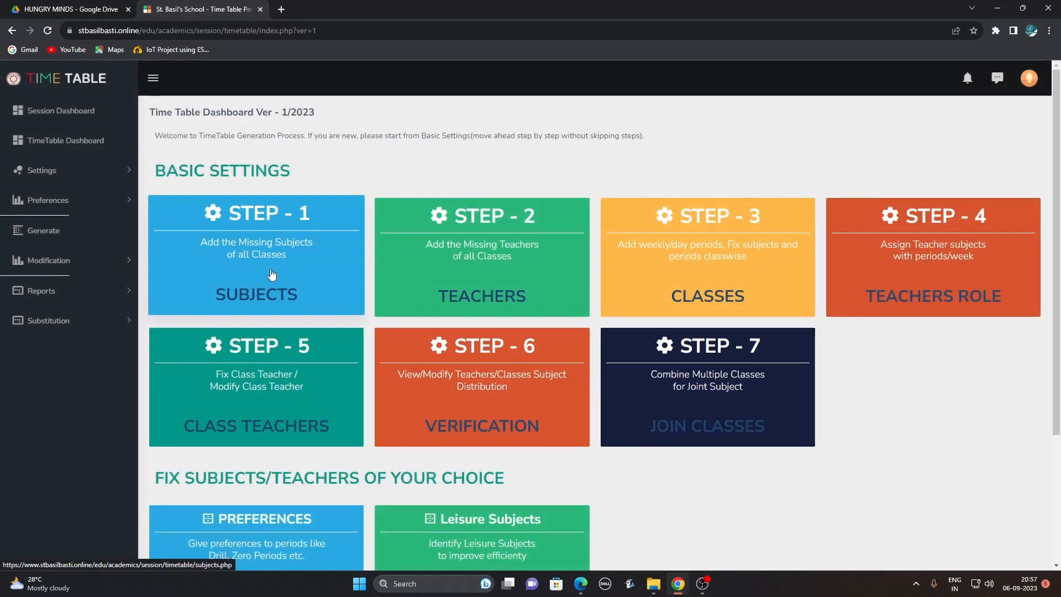
Browse the Subjects, Classes and Teachers setup steps, then open XII-A's Weekly Periods pattern.
{"action": "left_click", "coordinate": [229, 251]}
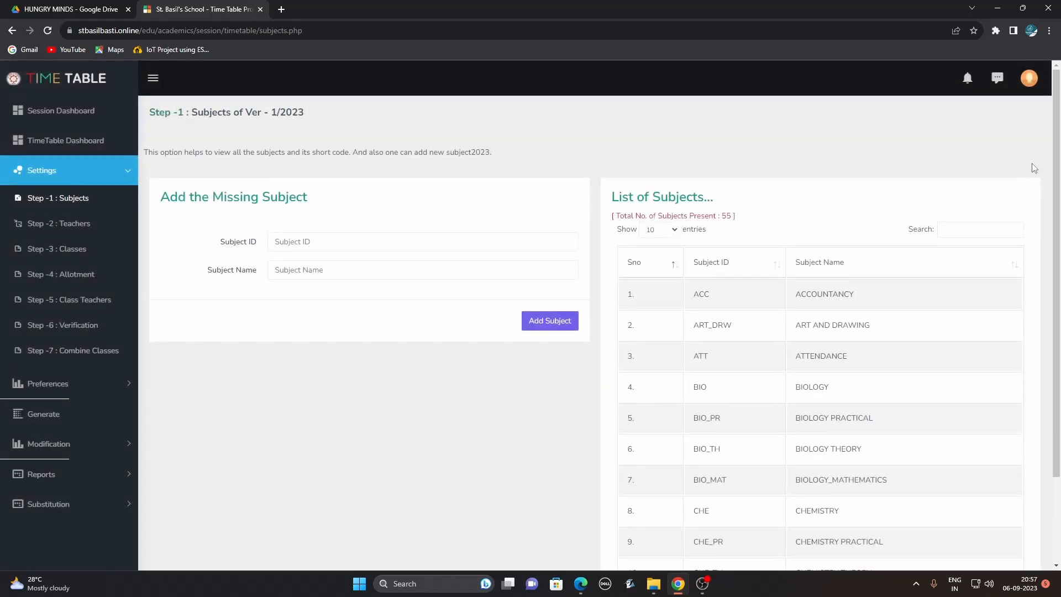
{"action": "left_click_drag", "start_coordinate": [1058, 151], "coordinate": [1059, 297]}
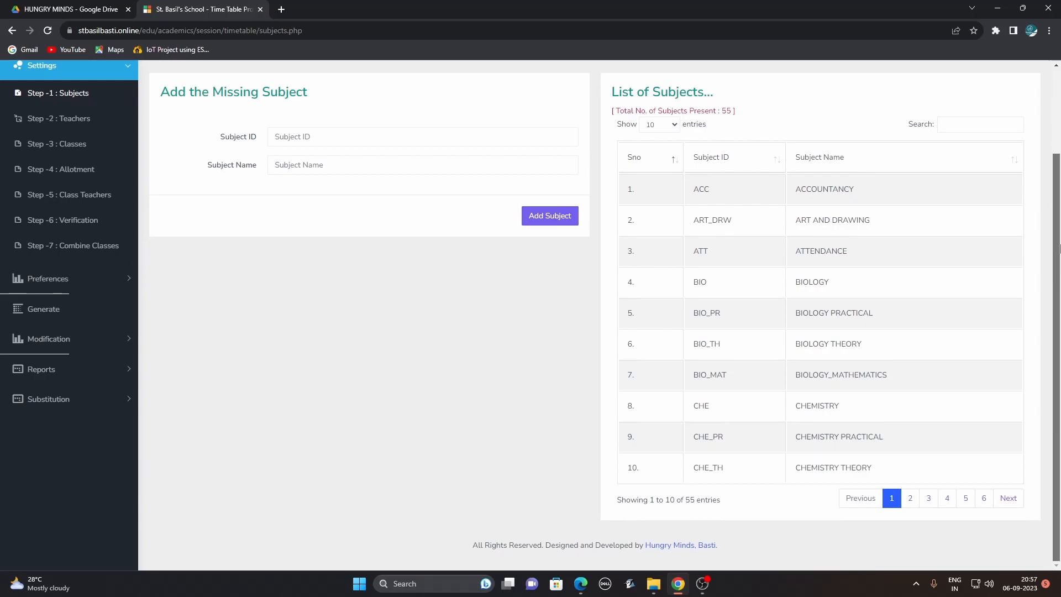
{"action": "left_click_drag", "start_coordinate": [1059, 253], "coordinate": [1059, 191]}
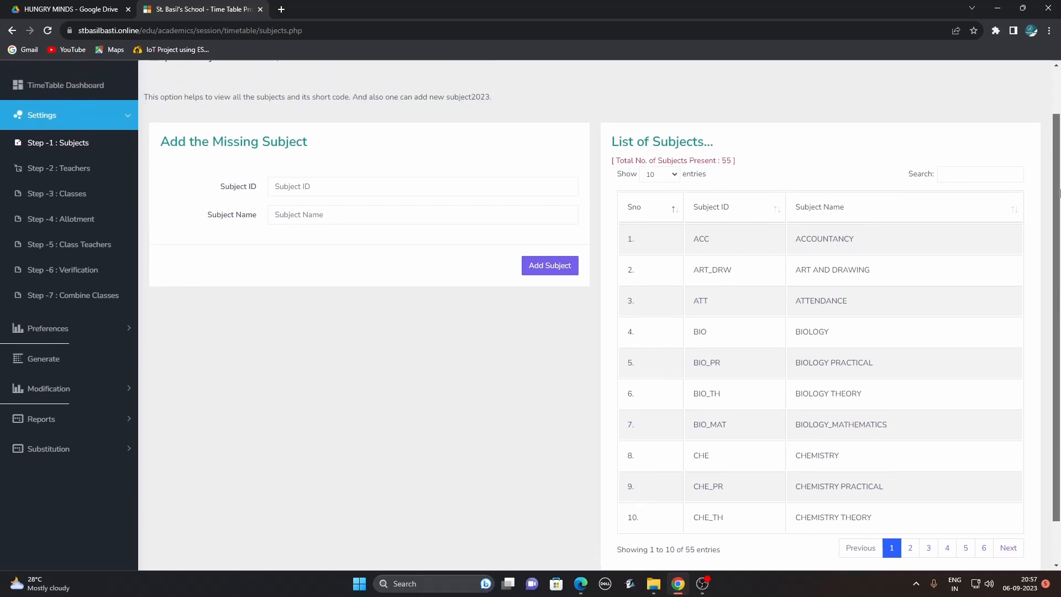
{"action": "left_click", "coordinate": [85, 197]}
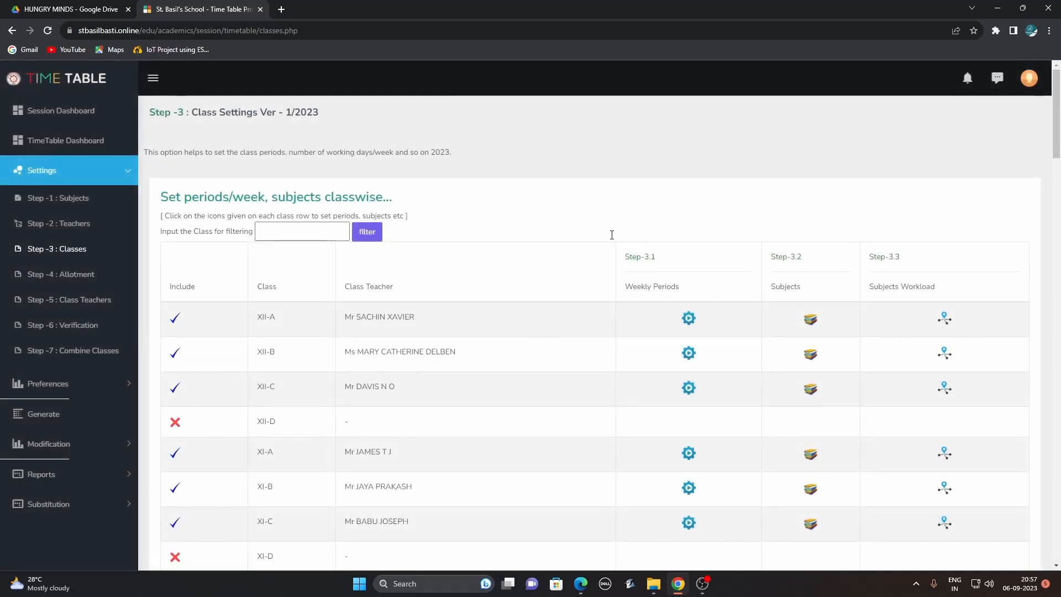
{"action": "left_click", "coordinate": [78, 226]}
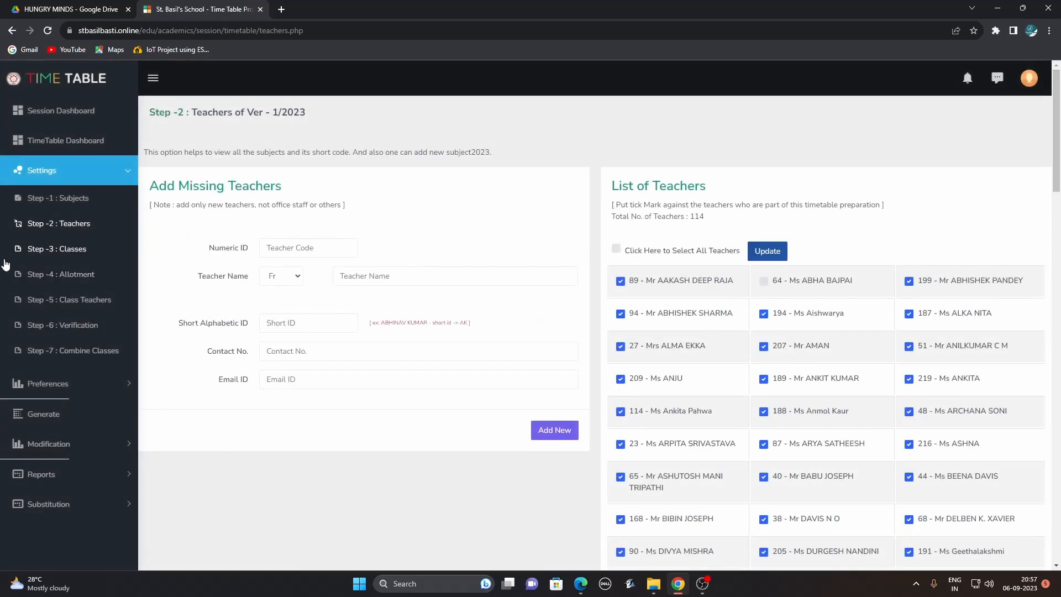
{"action": "left_click", "coordinate": [74, 248]}
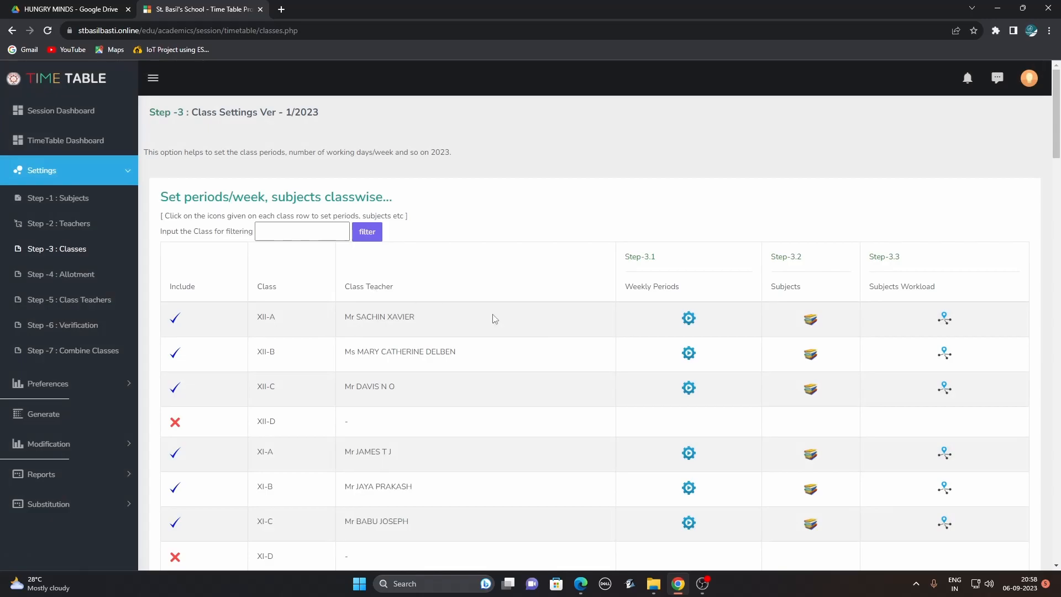
{"action": "left_click", "coordinate": [689, 319]}
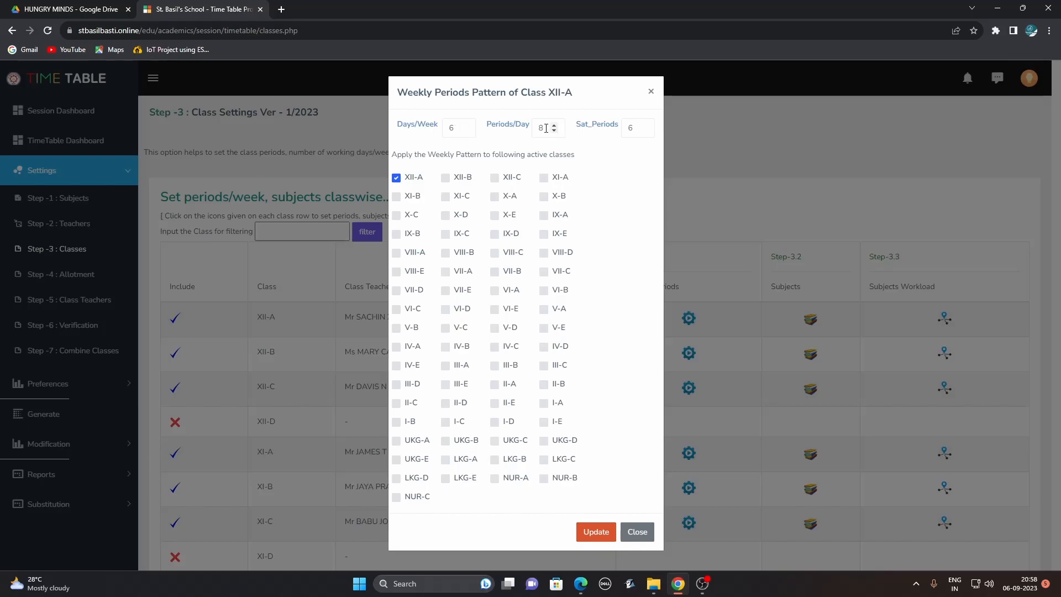
{"action": "left_click_drag", "start_coordinate": [546, 128], "coordinate": [540, 128]}
{"action": "left_click", "coordinate": [582, 130]}
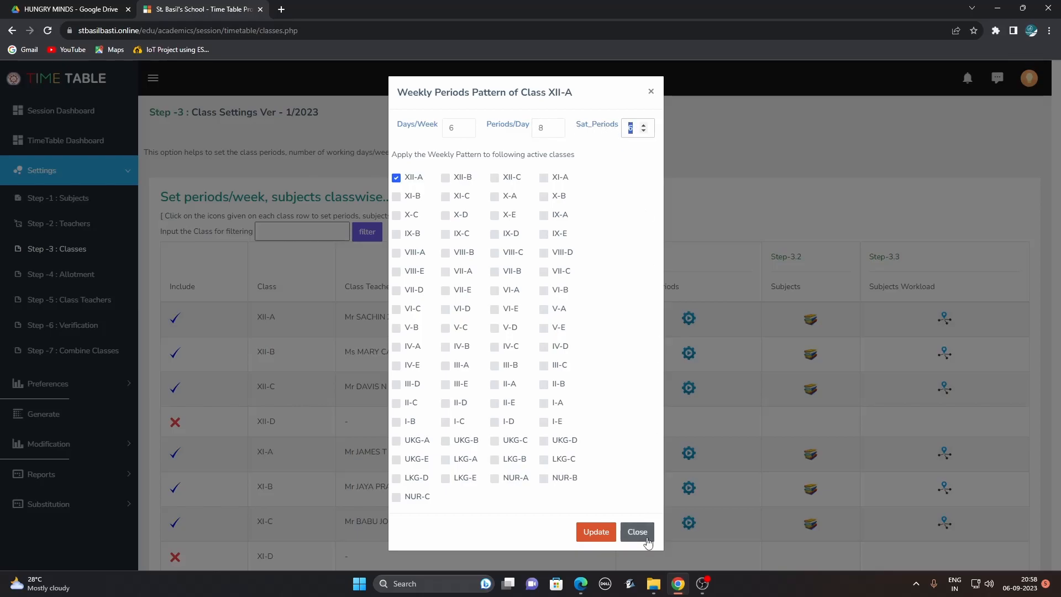
{"action": "left_click", "coordinate": [638, 532]}
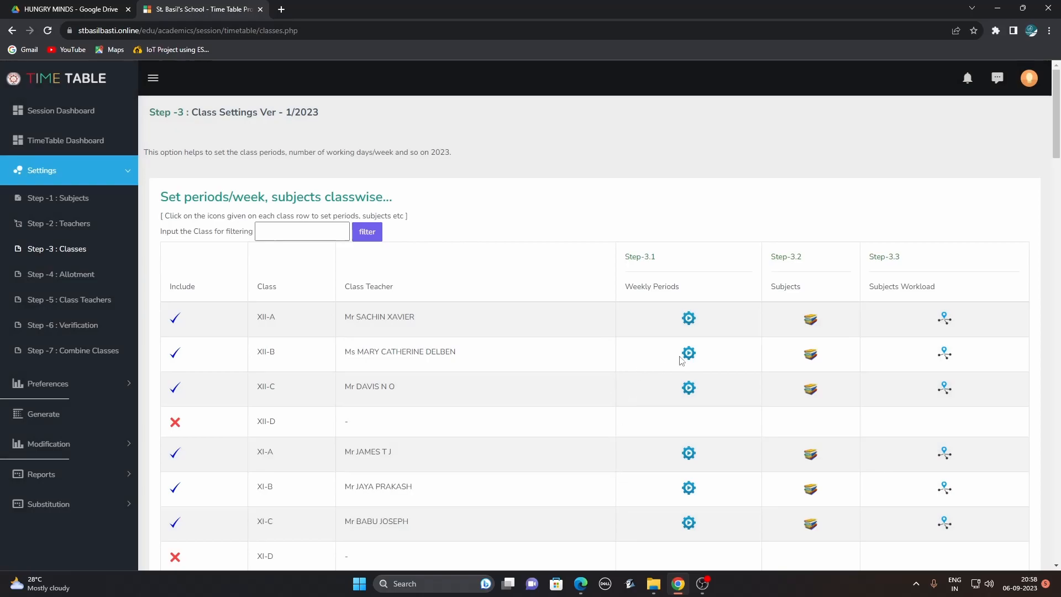
{"action": "left_click", "coordinate": [810, 324]}
{"action": "left_click", "coordinate": [869, 98]}
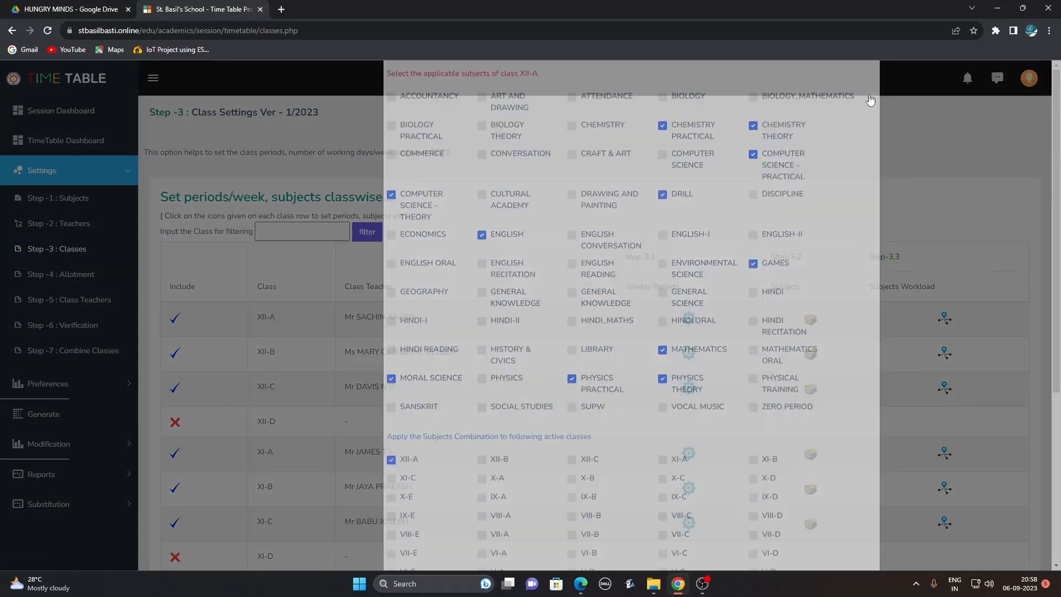
{"action": "left_click", "coordinate": [945, 318]}
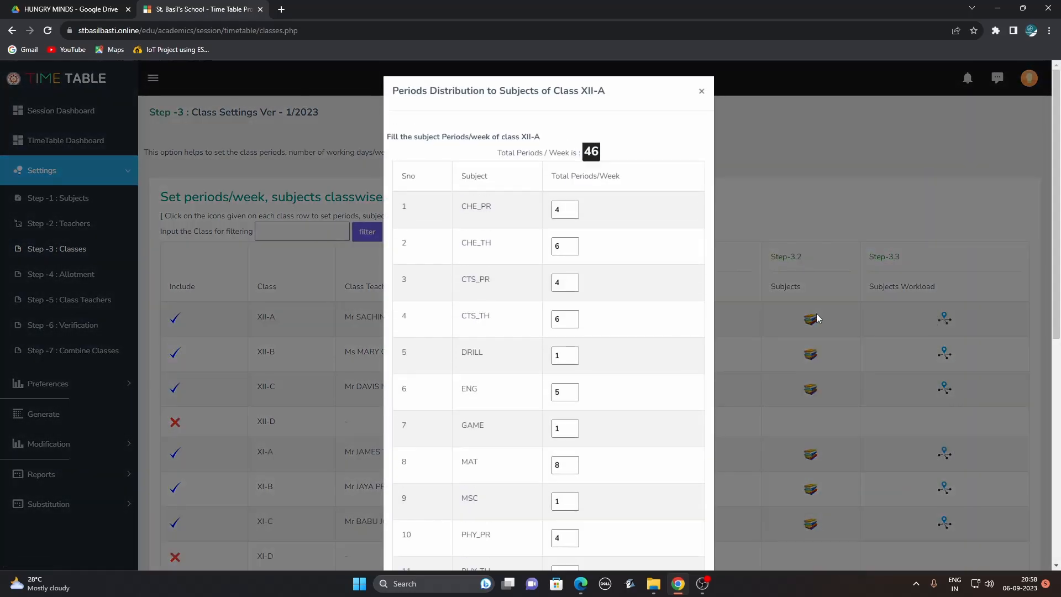
{"action": "double_click", "coordinate": [558, 210]}
{"action": "type", "text": "18"}
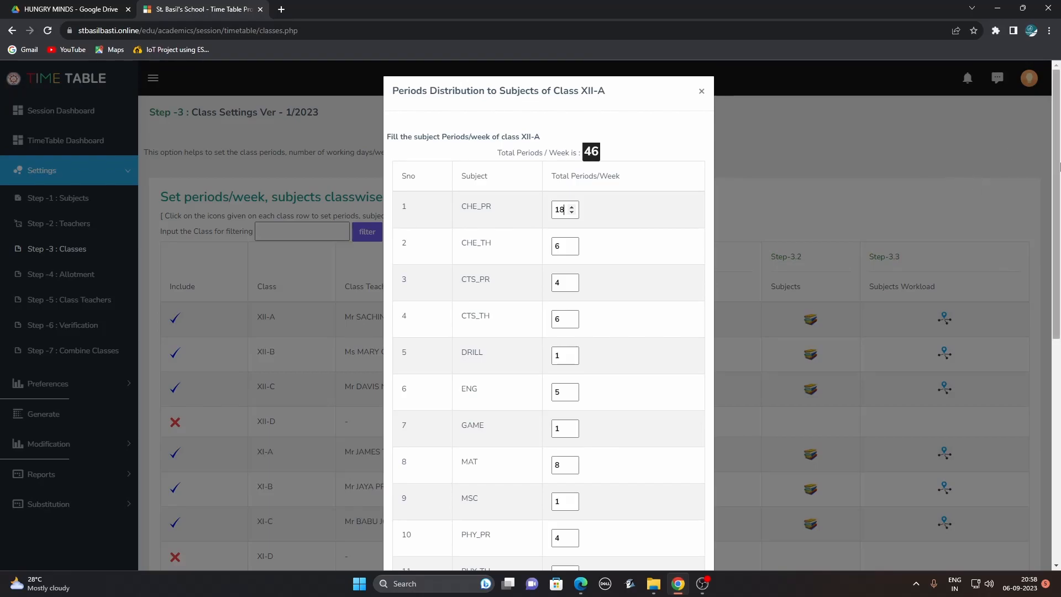
{"action": "left_click_drag", "start_coordinate": [1055, 173], "coordinate": [1059, 376]}
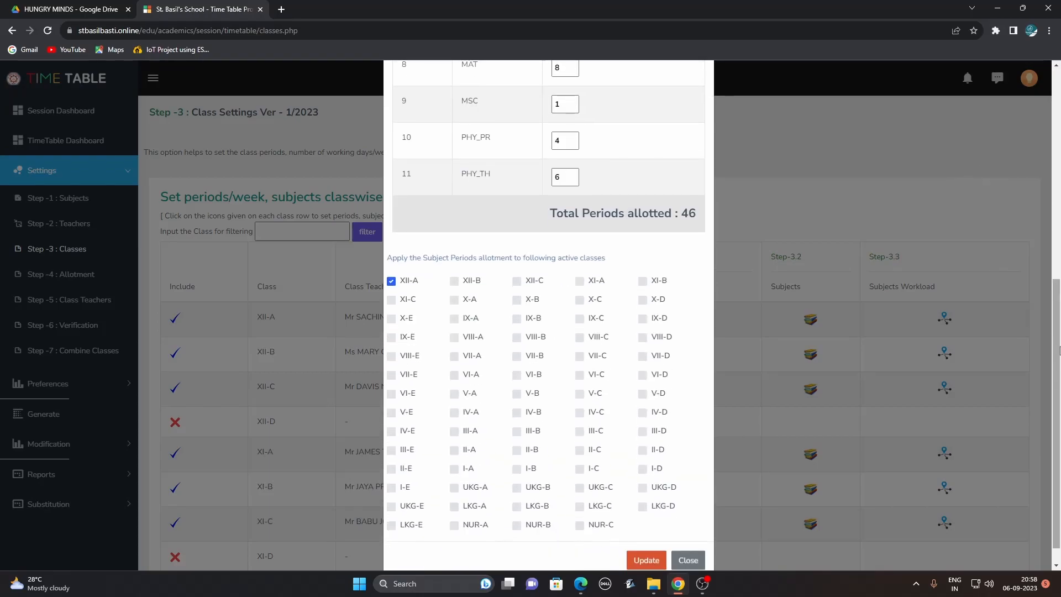
{"action": "scroll", "coordinate": [785, 531], "scroll_direction": "down", "scroll_amount": 1}
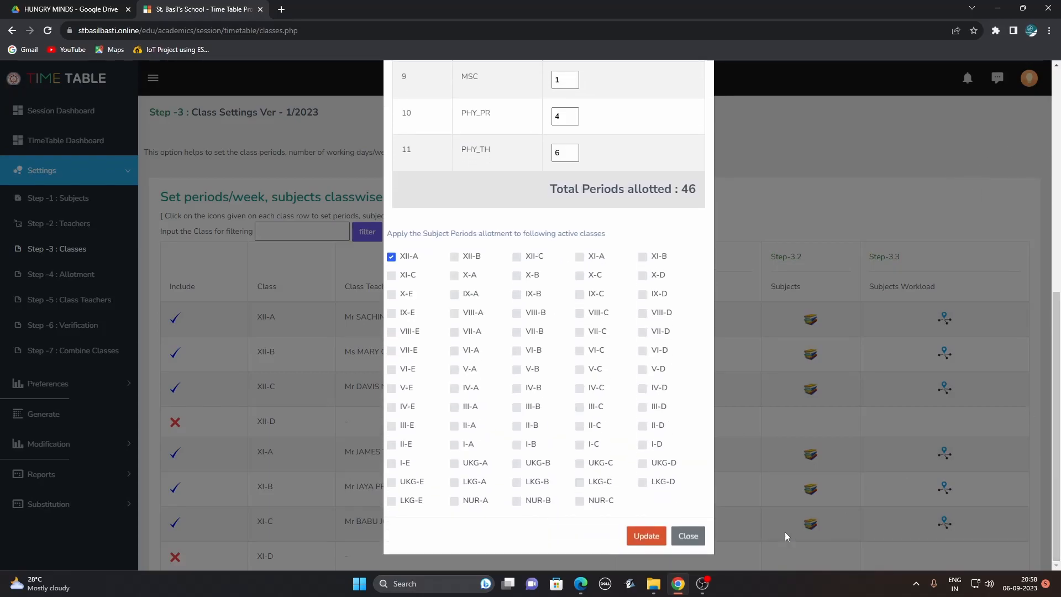
{"action": "left_click", "coordinate": [688, 536]}
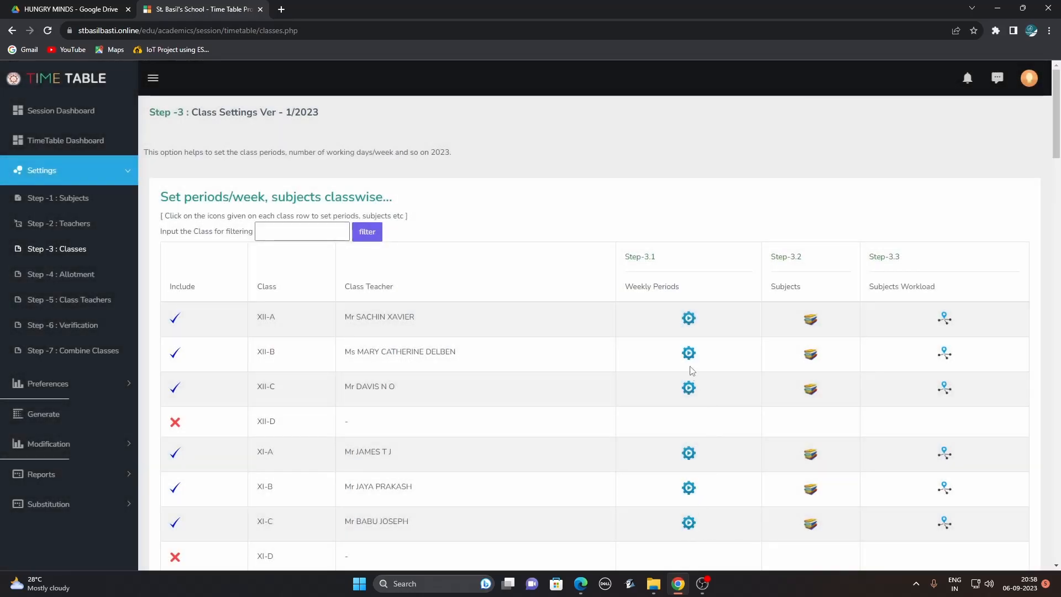
{"action": "left_click_drag", "start_coordinate": [1057, 148], "coordinate": [1059, 519]}
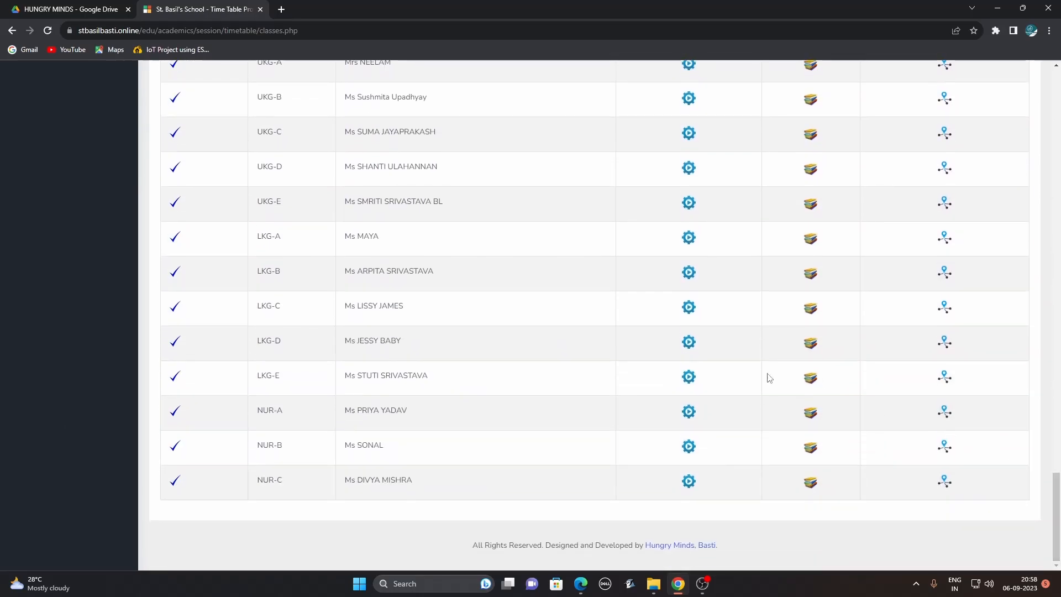
{"action": "left_click_drag", "start_coordinate": [1056, 500], "coordinate": [1057, 285]}
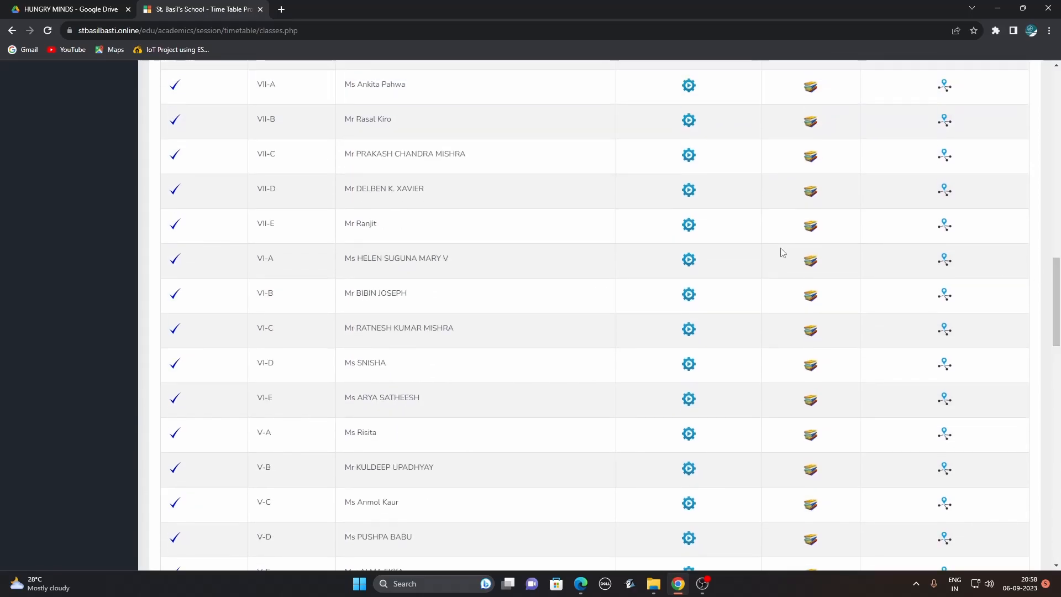
{"action": "left_click", "coordinate": [688, 224]}
{"action": "double_click", "coordinate": [456, 129]}
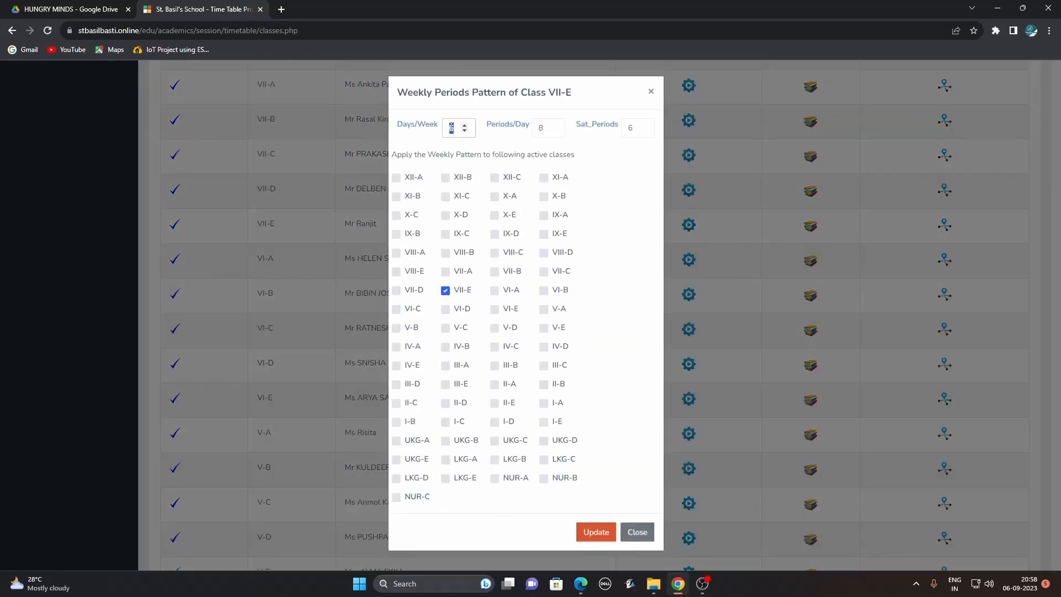
{"action": "double_click", "coordinate": [539, 128]}
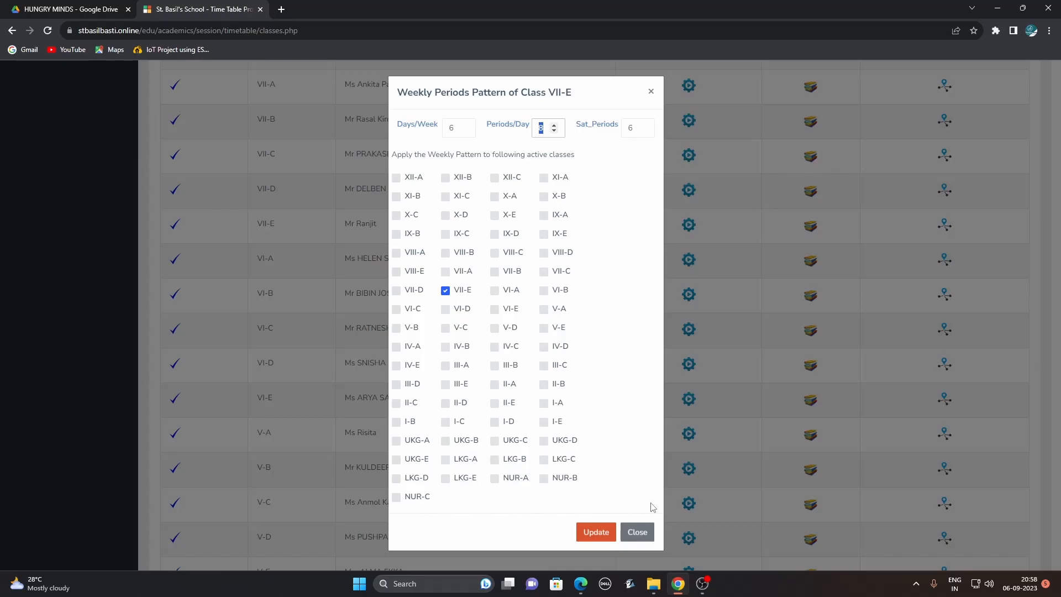
{"action": "left_click", "coordinate": [640, 533]}
{"action": "left_click_drag", "start_coordinate": [1057, 306], "coordinate": [1059, 126]}
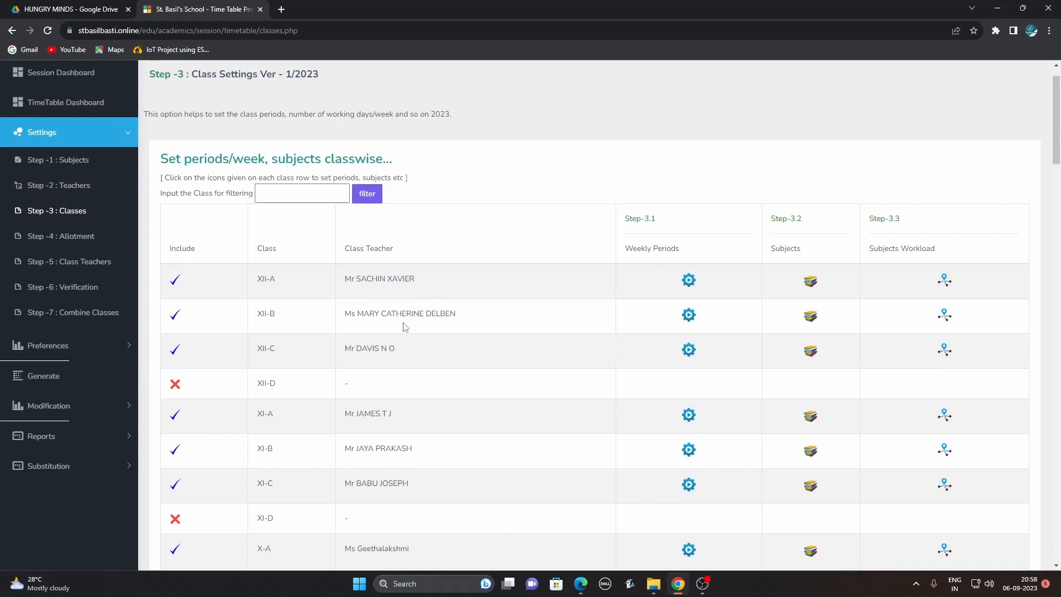
In Step-4 Allotment, pick XII-A's CHE_PR subject and a teacher in the Class wise form.
{"action": "left_click", "coordinate": [78, 240]}
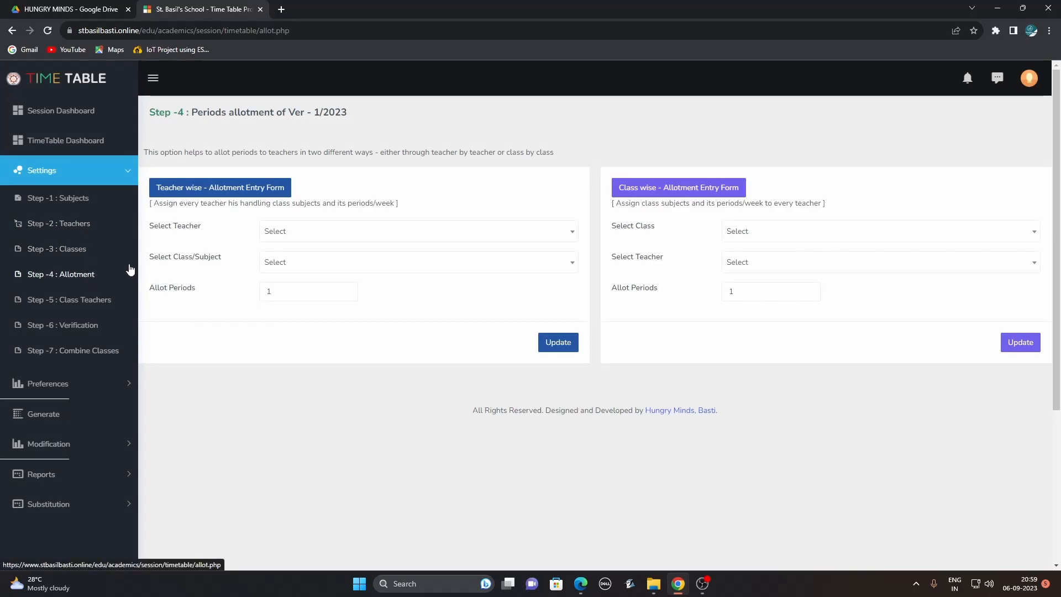
{"action": "left_click", "coordinate": [789, 239]}
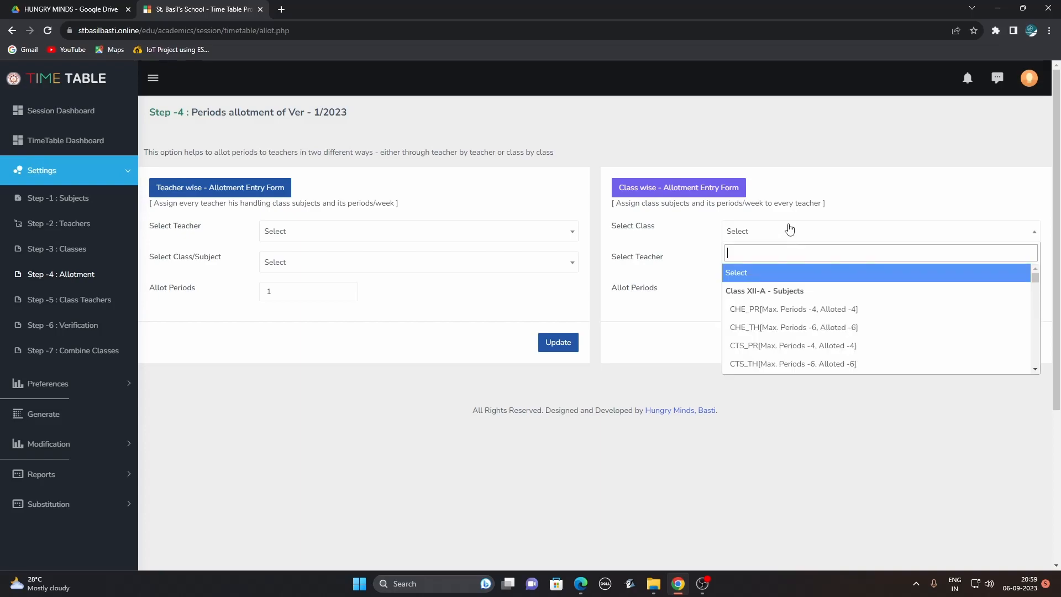
{"action": "left_click", "coordinate": [755, 312]}
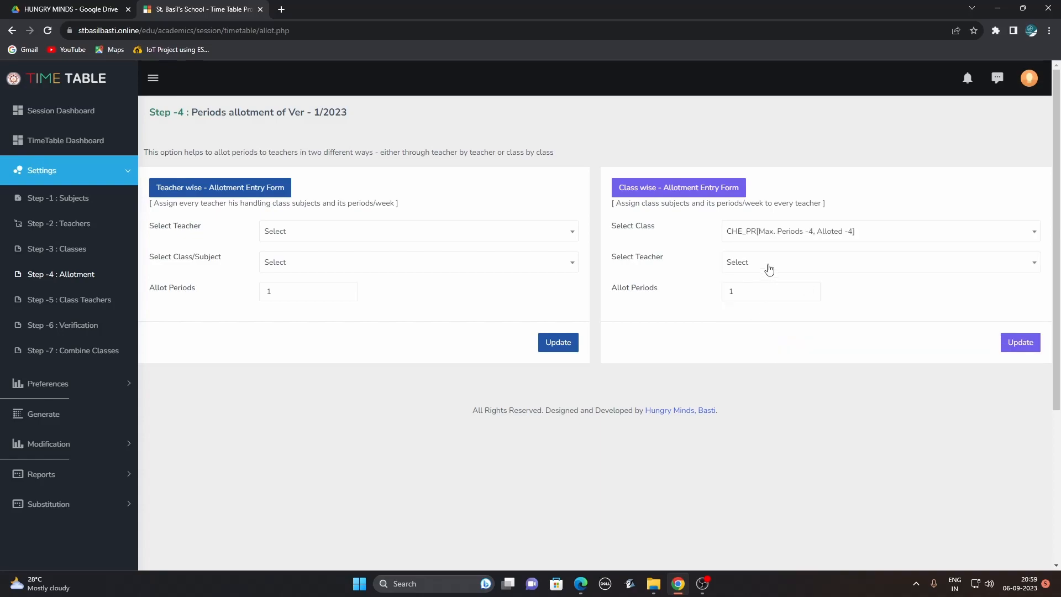
{"action": "left_click", "coordinate": [769, 269]}
{"action": "left_click", "coordinate": [776, 326]}
Set Allot Periods to 3, submit it, and review XII-A's 46/46 workload table.
{"action": "left_click", "coordinate": [777, 298]}
{"action": "left_click", "coordinate": [809, 288]}
{"action": "left_click", "coordinate": [809, 289]}
{"action": "left_click", "coordinate": [1011, 338]}
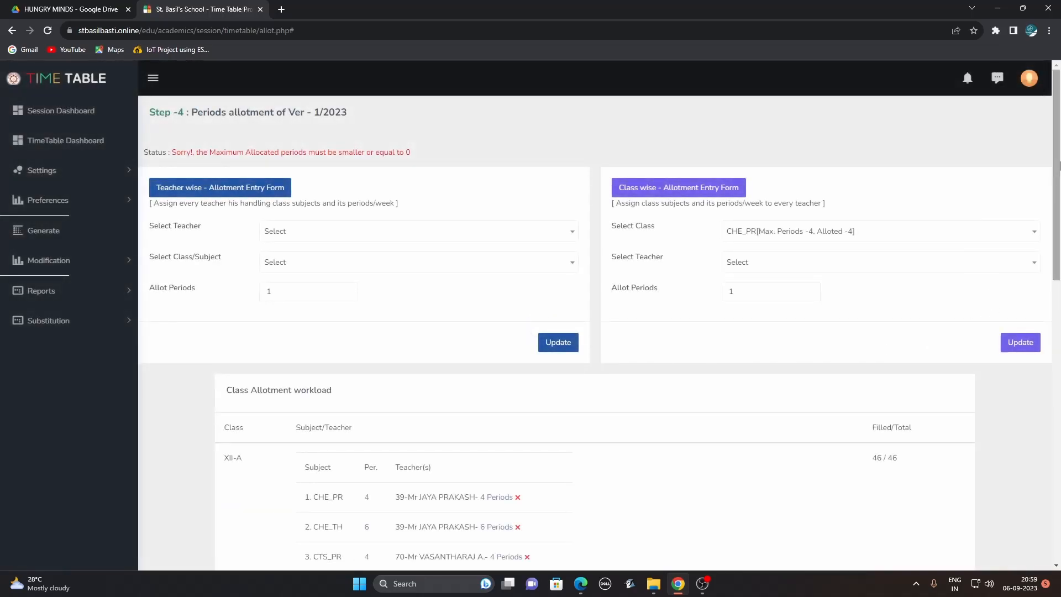
{"action": "left_click_drag", "start_coordinate": [1057, 172], "coordinate": [1060, 327]}
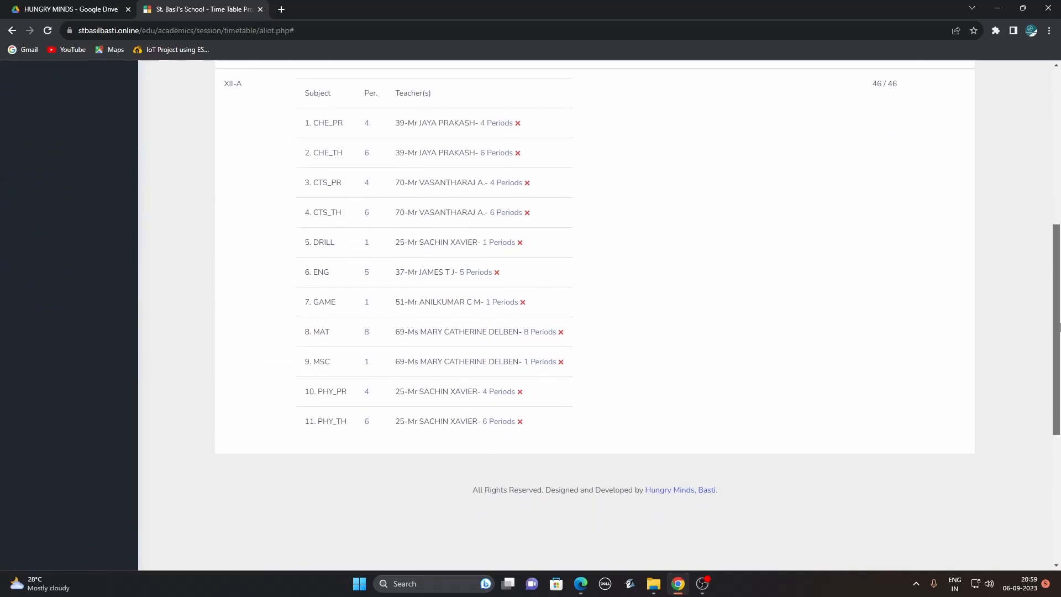
{"action": "scroll", "coordinate": [1059, 327], "scroll_direction": "up", "scroll_amount": 2}
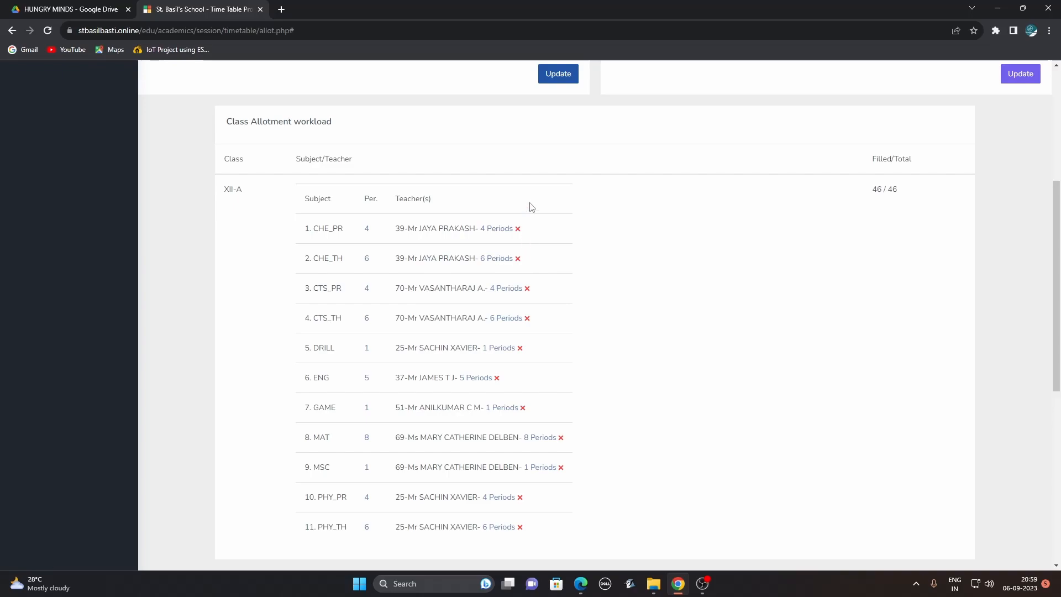
Remove the existing CHE_PR allotment and reassign CHE_PR to a teacher found by name search.
{"action": "left_click", "coordinate": [518, 230]}
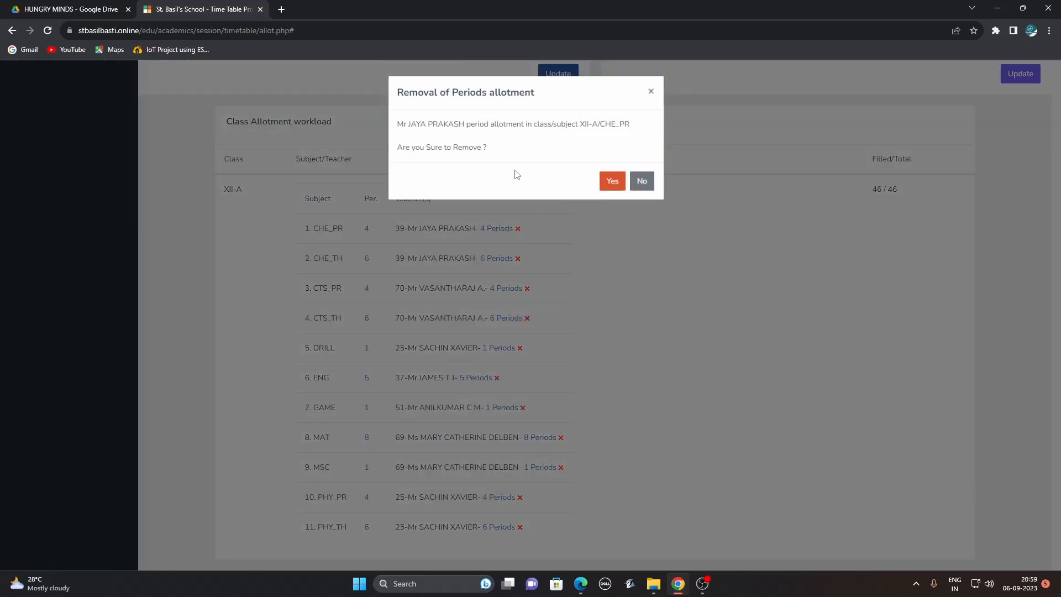
{"action": "left_click", "coordinate": [610, 181]}
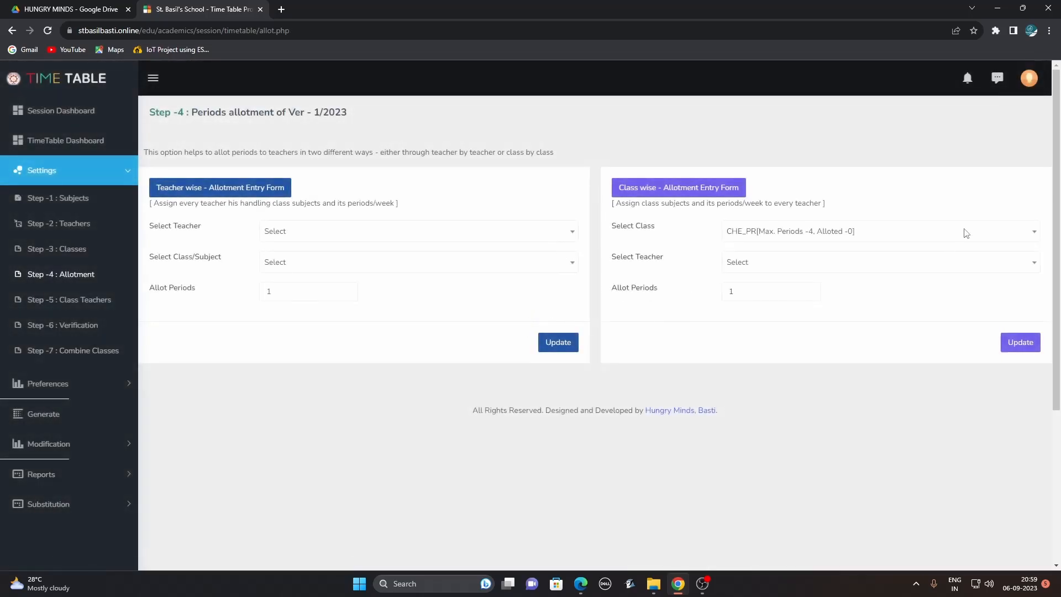
{"action": "left_click", "coordinate": [820, 239]}
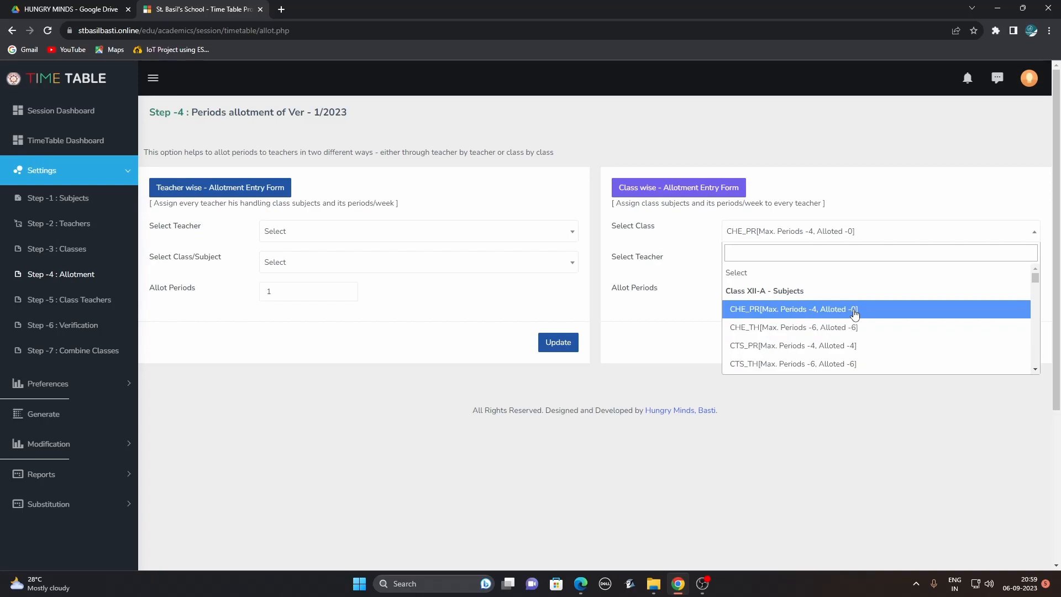
{"action": "left_click", "coordinate": [803, 315]}
{"action": "left_click", "coordinate": [793, 270]}
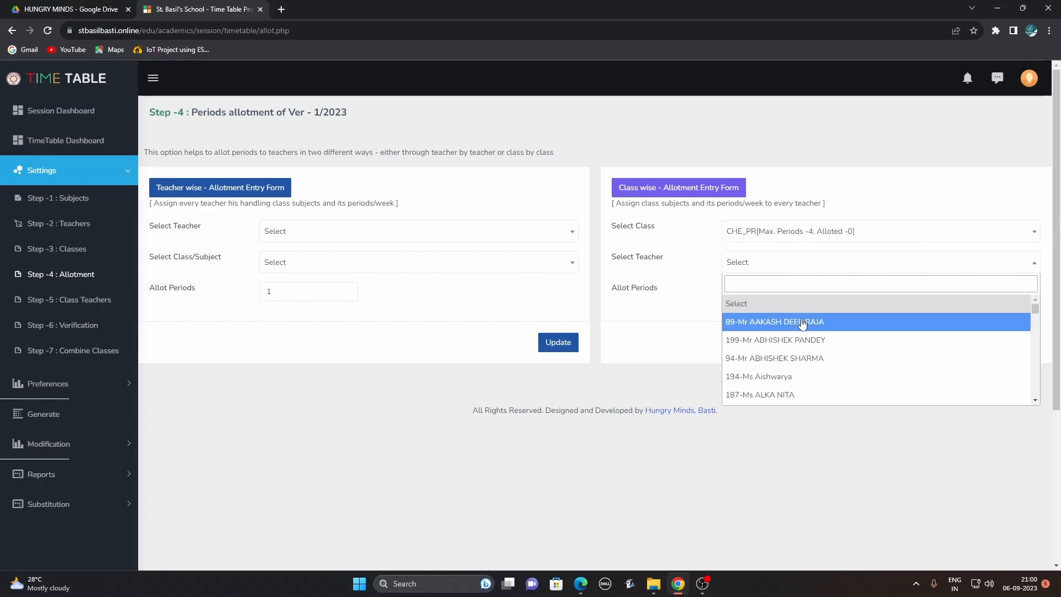
{"action": "type", "text": "j"}
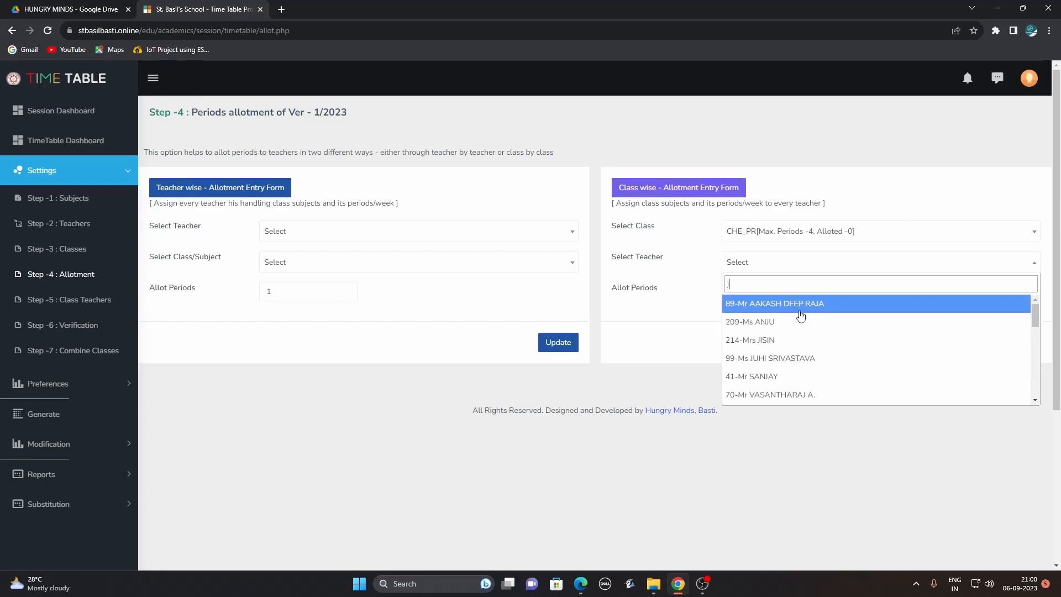
{"action": "type", "text": "aya"}
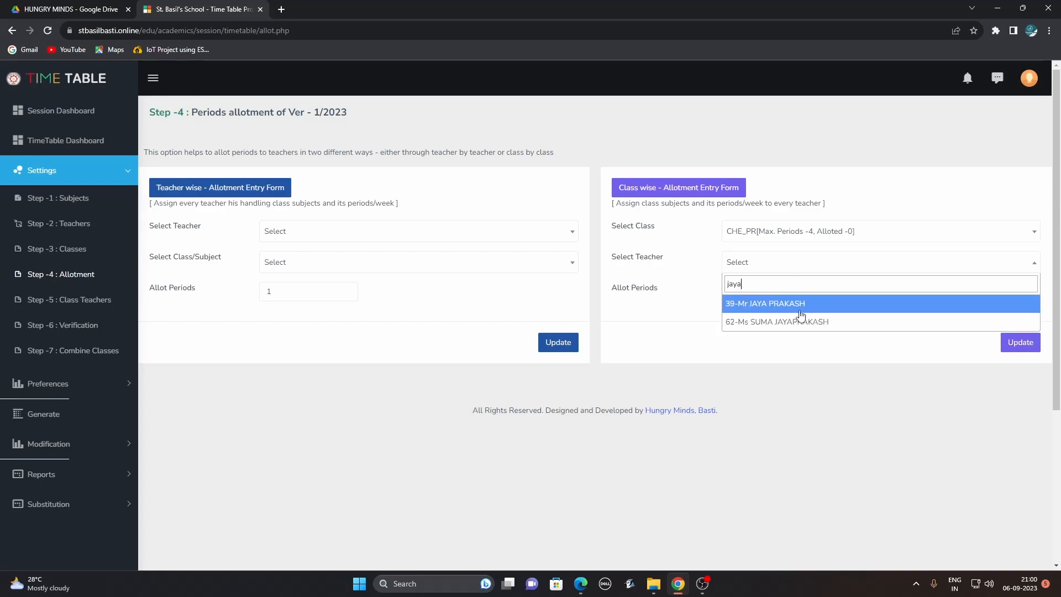
{"action": "left_click", "coordinate": [802, 312]}
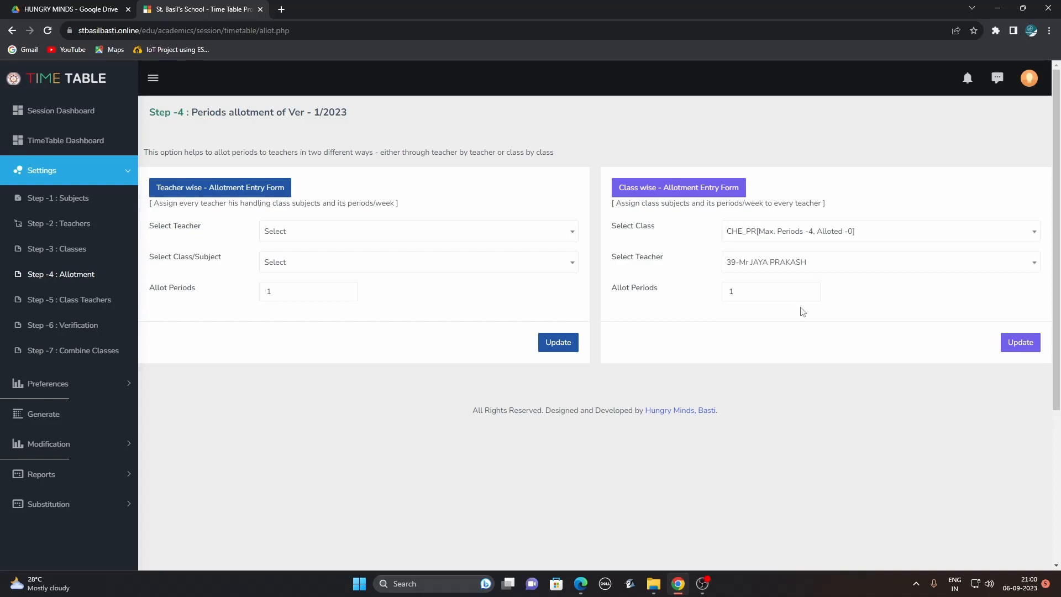
Allot CHE_PR 4 periods and save, giving Updated Successfully and 46/46 filled.
{"action": "left_click", "coordinate": [809, 294]}
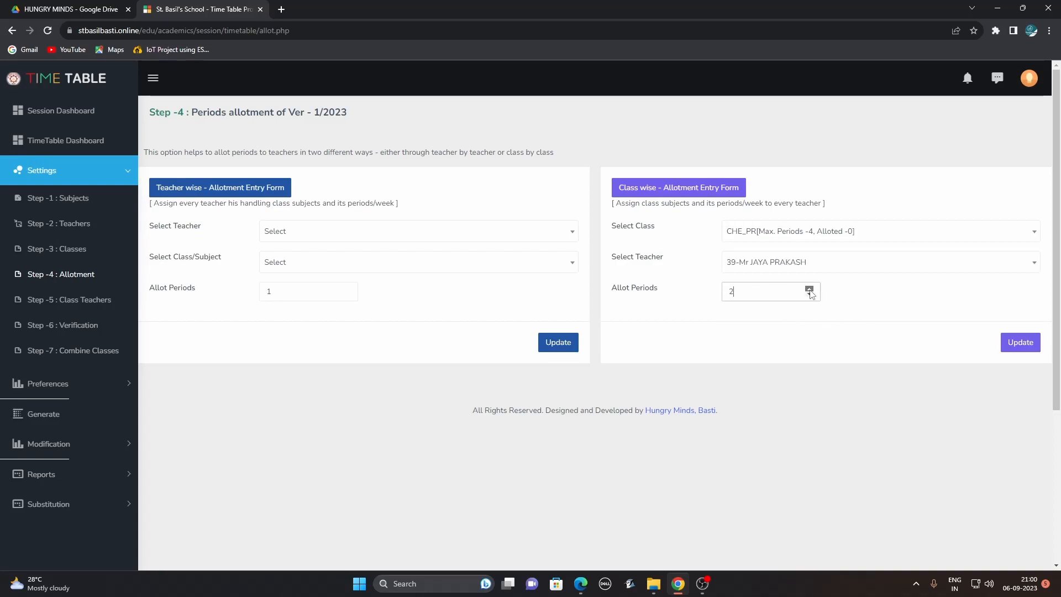
{"action": "left_click", "coordinate": [1017, 343]}
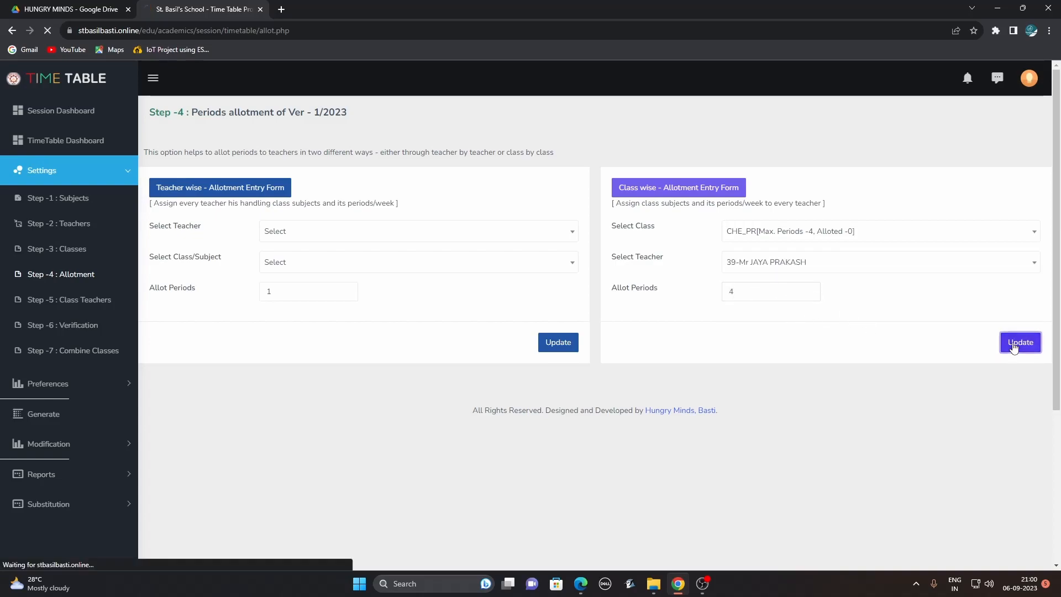
{"action": "scroll", "coordinate": [402, 215], "scroll_direction": "down", "scroll_amount": 5}
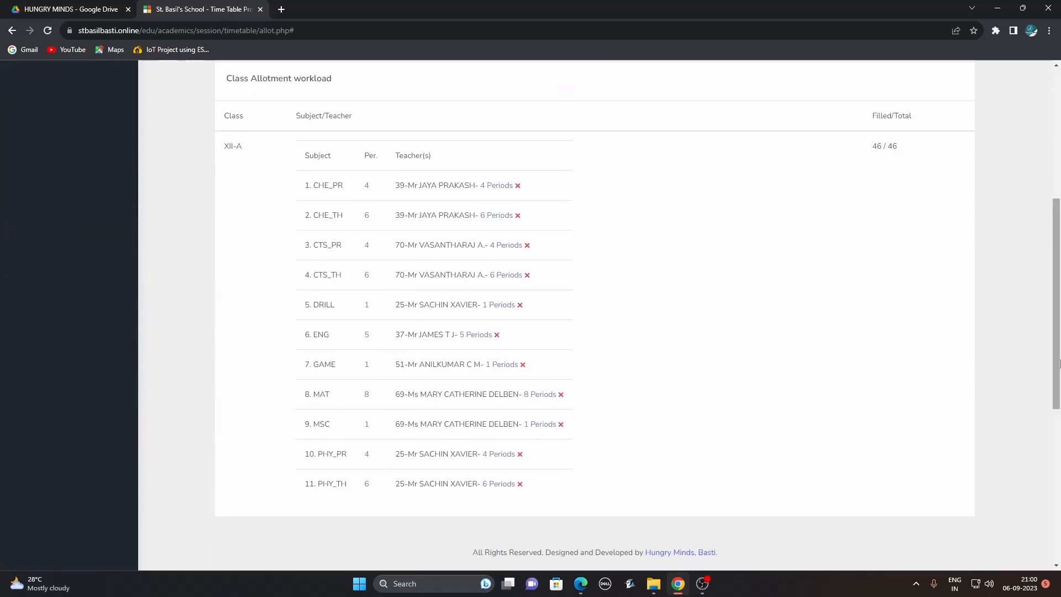
{"action": "left_click_drag", "start_coordinate": [396, 186], "coordinate": [534, 201]}
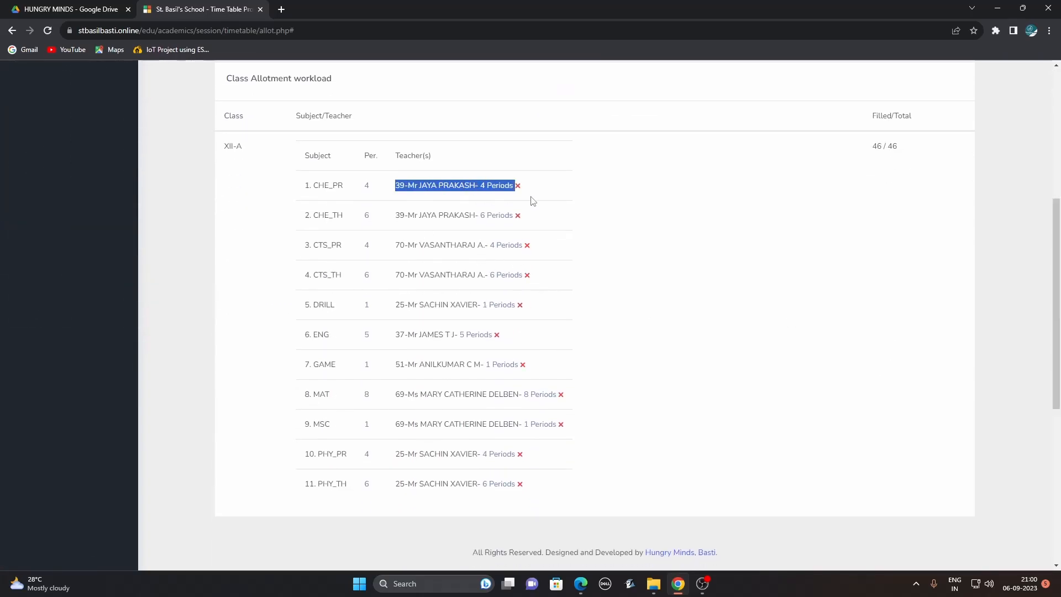
{"action": "scroll", "coordinate": [1057, 252], "scroll_direction": "up", "scroll_amount": 5}
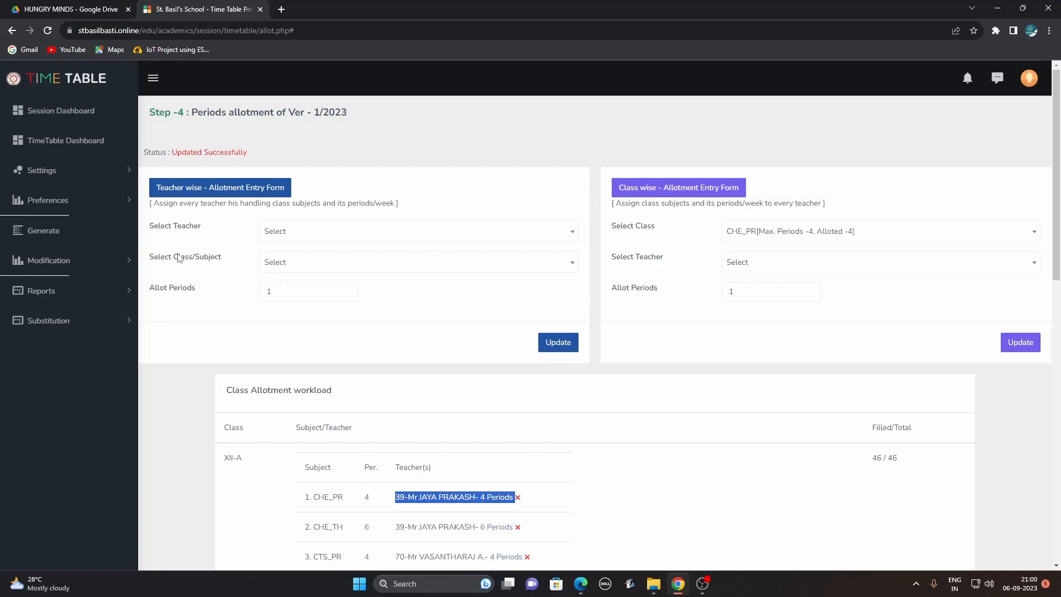
Run the periods-allotment verification report for All Teachers and review its 26 and 32 period totals.
{"action": "left_click", "coordinate": [61, 173]}
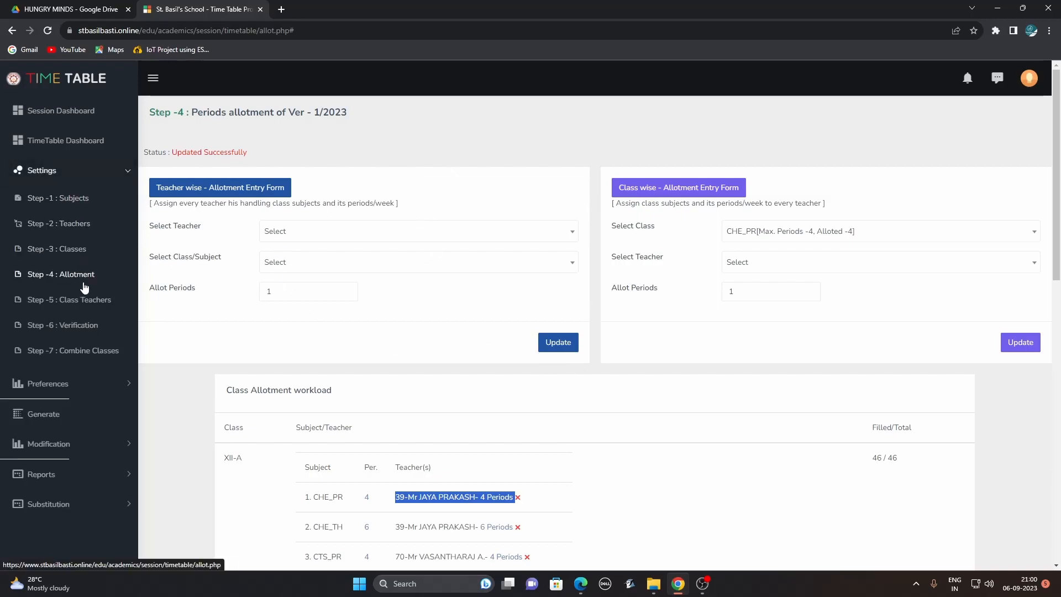
{"action": "left_click", "coordinate": [94, 330]}
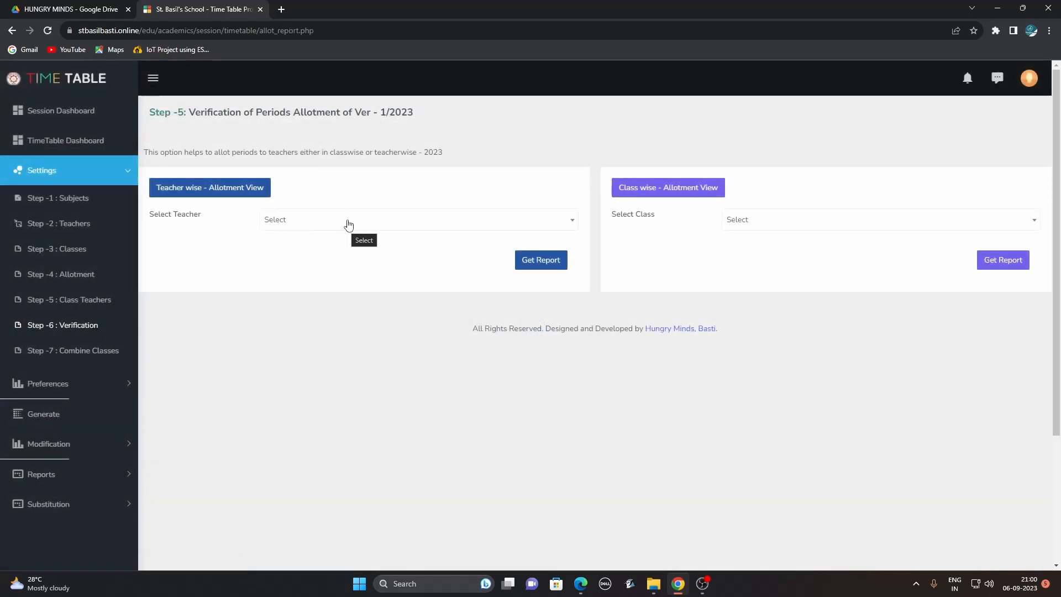
{"action": "left_click", "coordinate": [348, 223]}
{"action": "left_click", "coordinate": [344, 277]}
{"action": "left_click", "coordinate": [540, 260]}
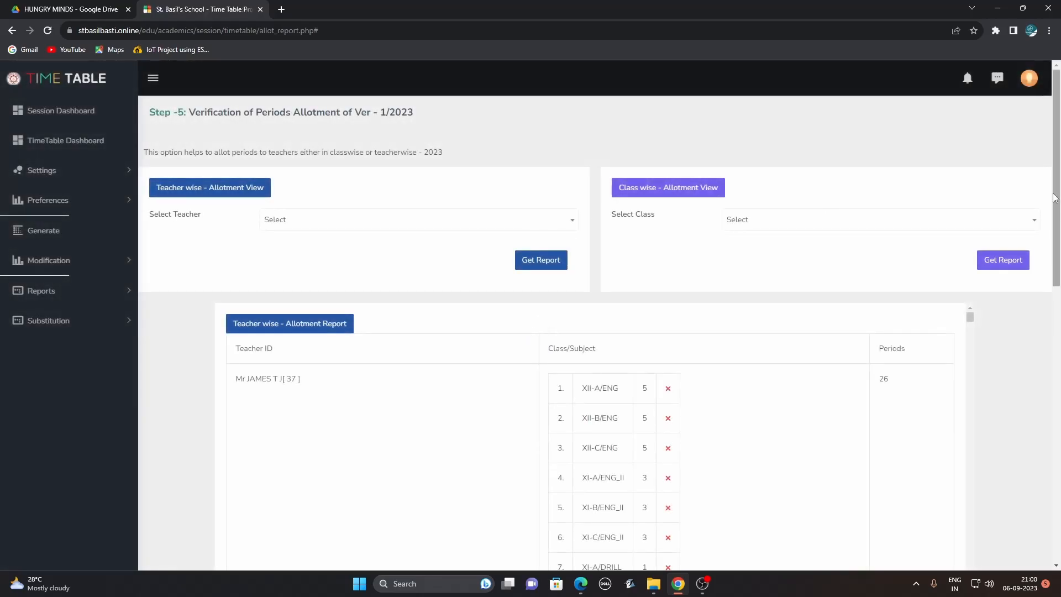
{"action": "left_click_drag", "start_coordinate": [1059, 185], "coordinate": [1059, 262]}
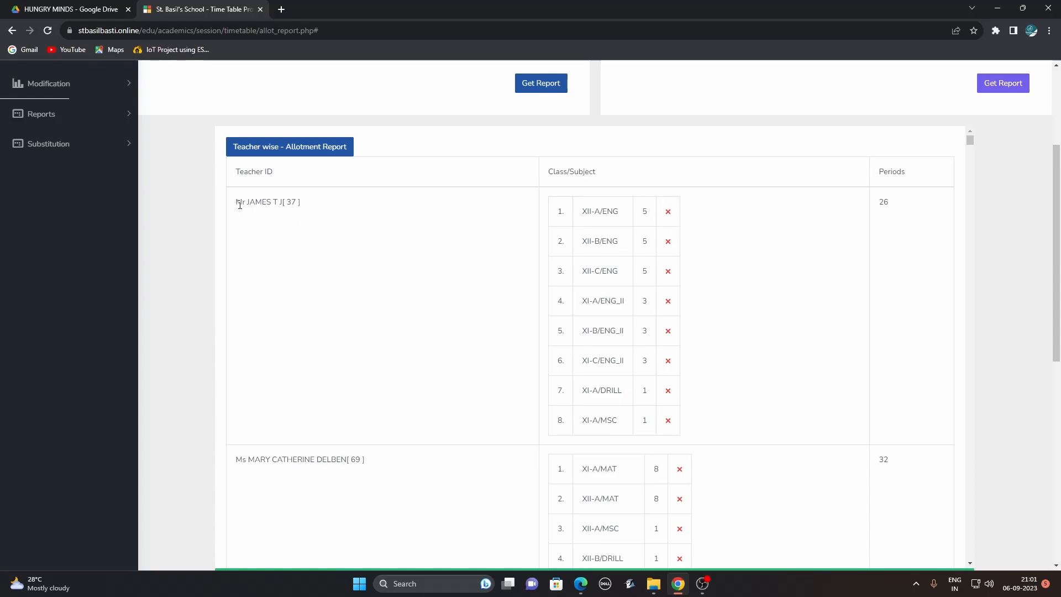
{"action": "left_click_drag", "start_coordinate": [236, 202], "coordinate": [285, 207]}
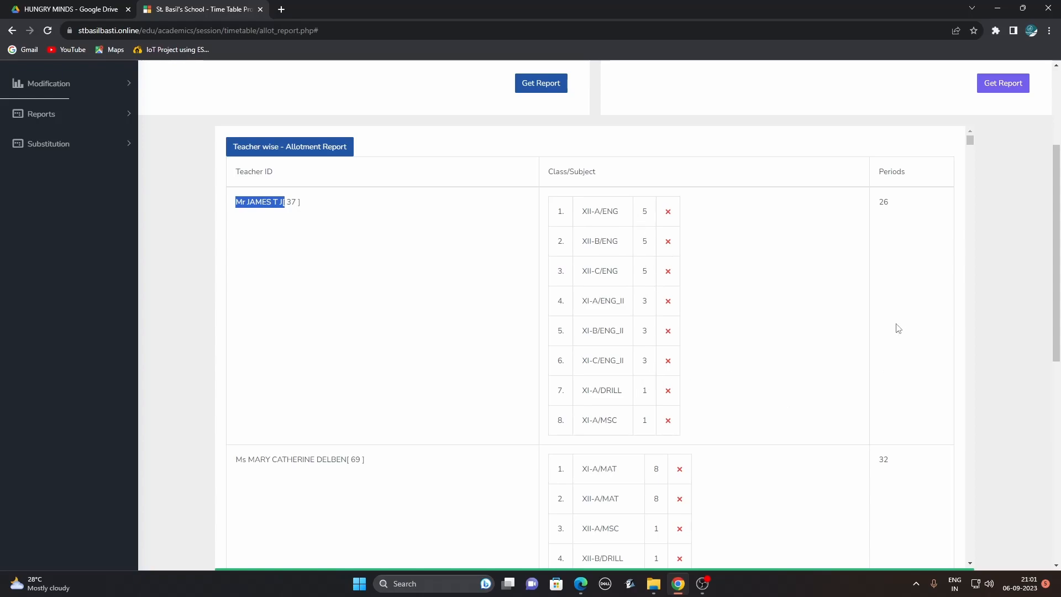
{"action": "left_click_drag", "start_coordinate": [1056, 234], "coordinate": [1026, 162]}
Produce the class-wise allotment report for All Classes.
{"action": "left_click", "coordinate": [809, 221]}
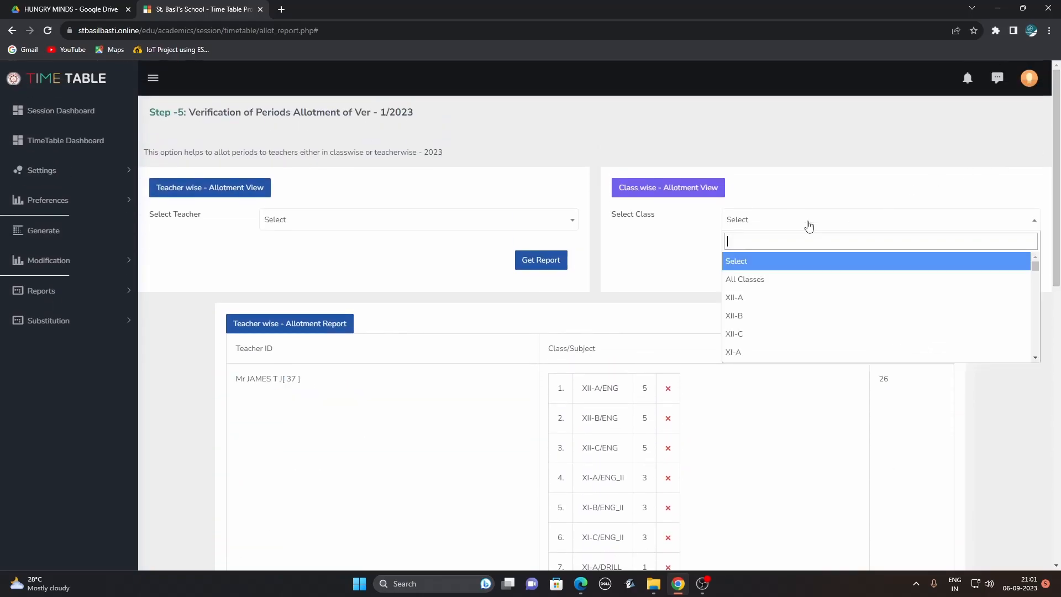
{"action": "left_click", "coordinate": [742, 281]}
{"action": "left_click", "coordinate": [1004, 267]}
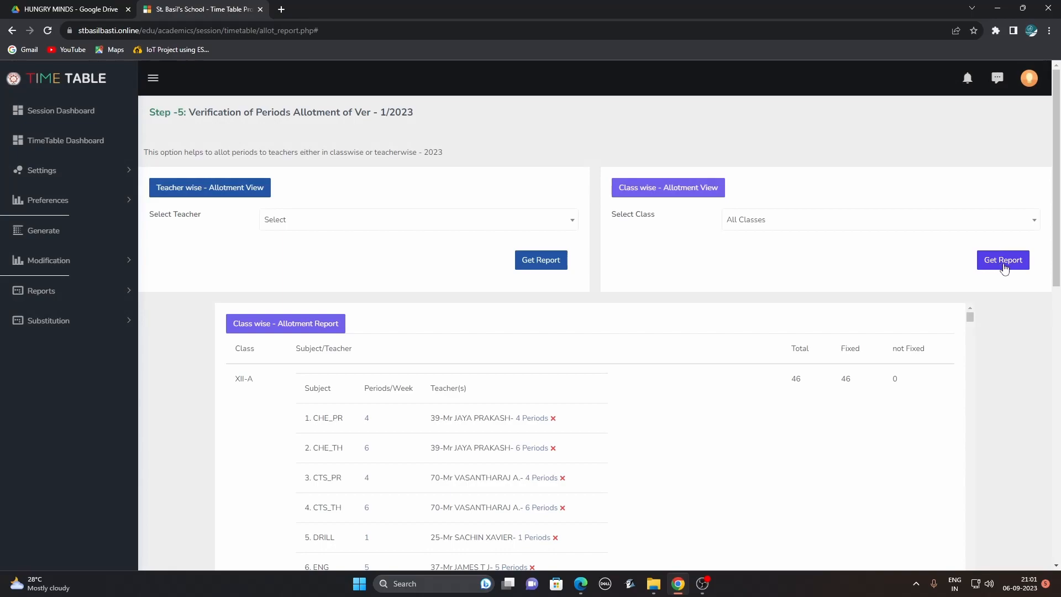
{"action": "left_click_drag", "start_coordinate": [1056, 190], "coordinate": [1055, 268]}
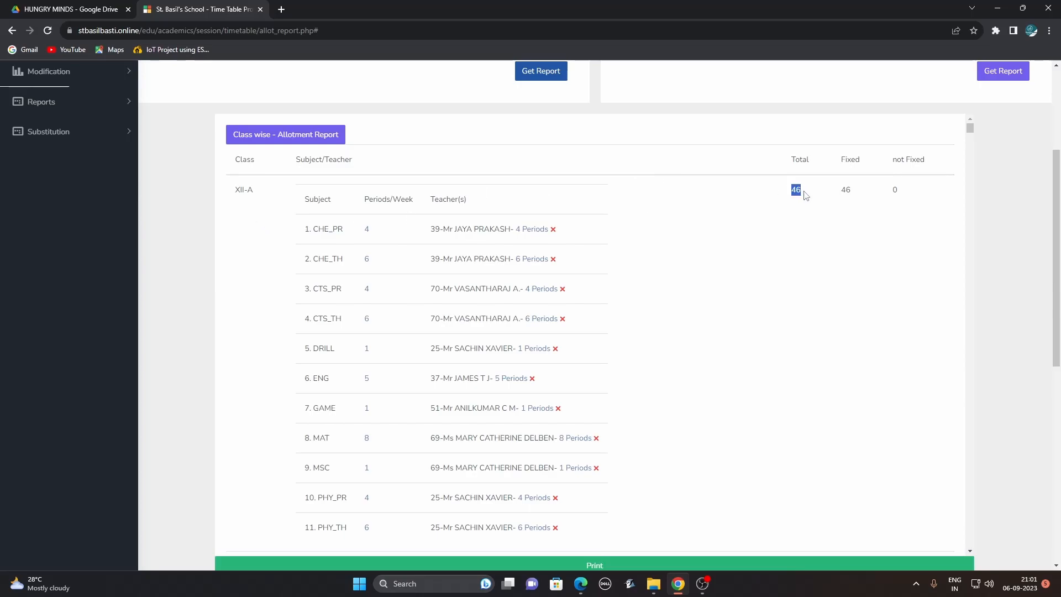
Review the class report, highlighting XII-A's 46 fixed periods, then open the TimeTable Generator.
{"action": "left_click", "coordinate": [844, 192]}
{"action": "left_click_drag", "start_coordinate": [841, 194], "coordinate": [869, 198]}
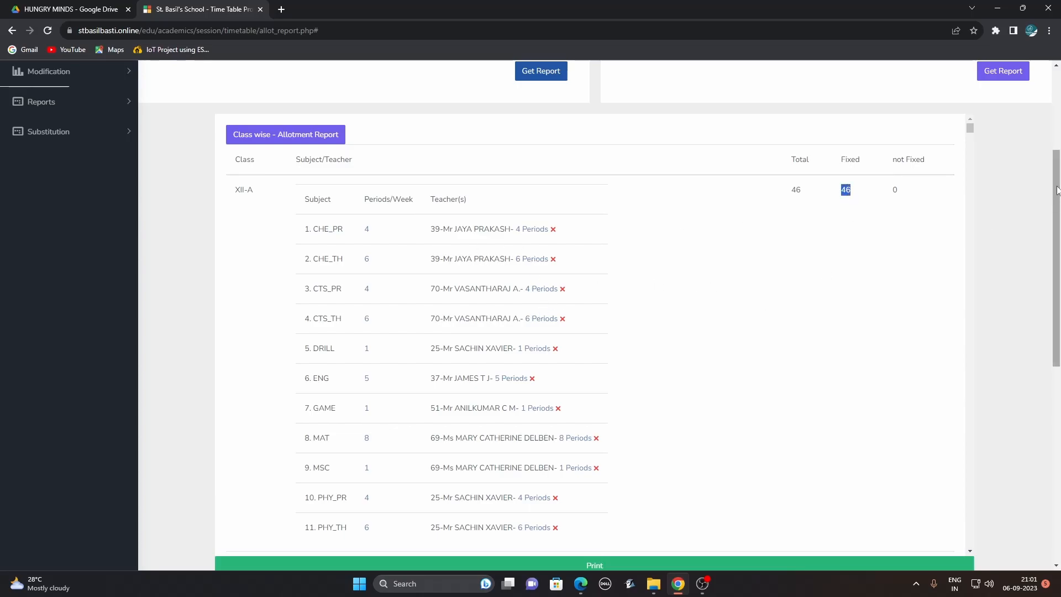
{"action": "left_click_drag", "start_coordinate": [1054, 191], "coordinate": [1053, 234]}
{"action": "scroll", "coordinate": [1039, 221], "scroll_direction": "up", "scroll_amount": 3}
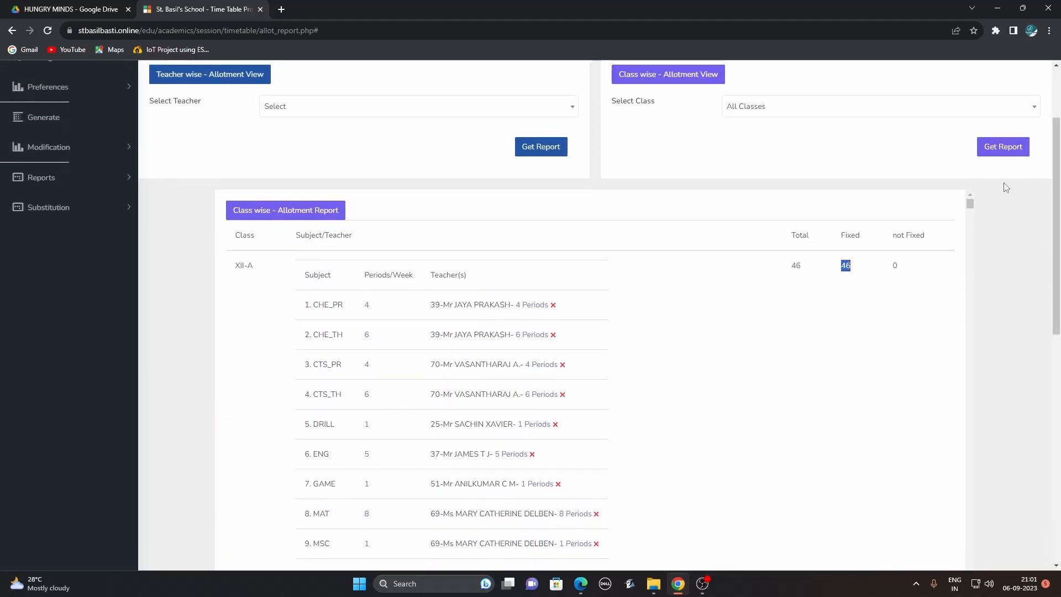
{"action": "left_click_drag", "start_coordinate": [972, 208], "coordinate": [963, 582]}
{"action": "left_click_drag", "start_coordinate": [1056, 330], "coordinate": [1025, 180]}
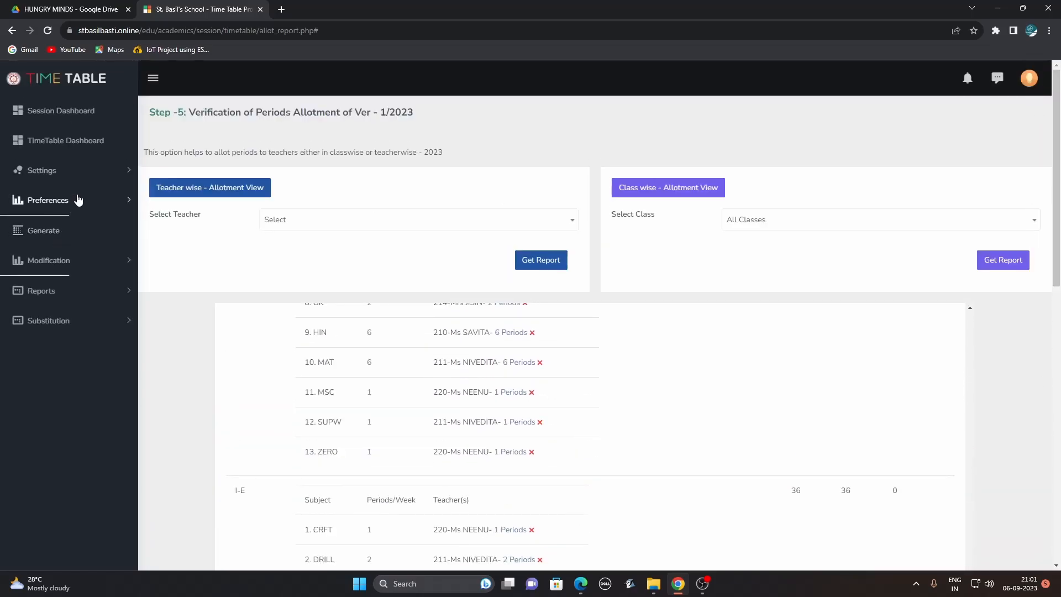
{"action": "left_click", "coordinate": [44, 238]}
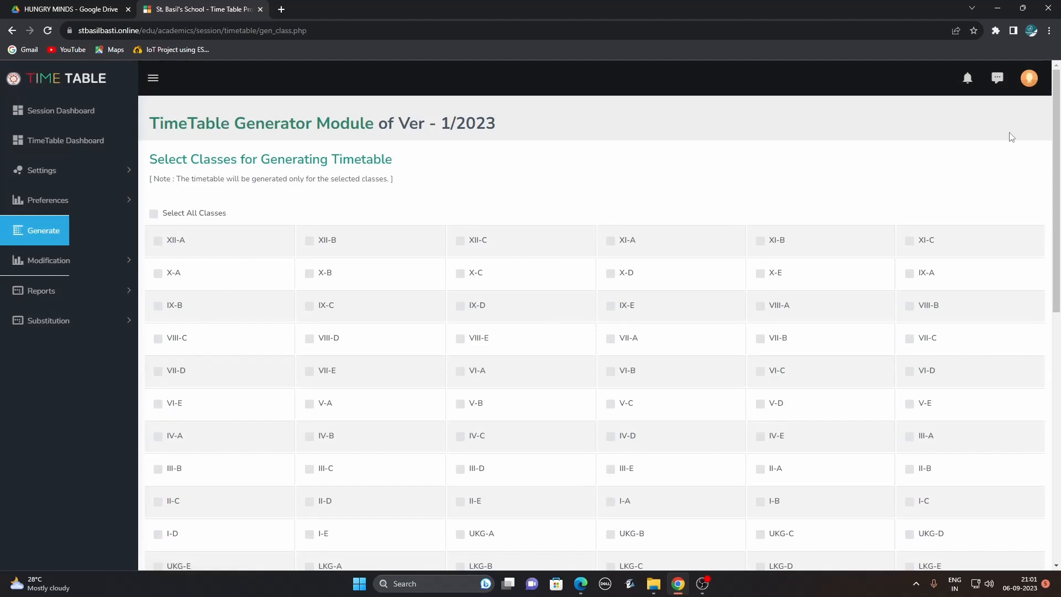
Select all classes and run Generate TimeTable, reaching the tally of 46 periods per class.
{"action": "mouse_move", "coordinate": [1057, 148]}
{"action": "left_mouse_down"}
{"action": "mouse_move", "coordinate": [1054, 383]}
{"action": "mouse_move", "coordinate": [1056, 141]}
{"action": "left_mouse_up"}
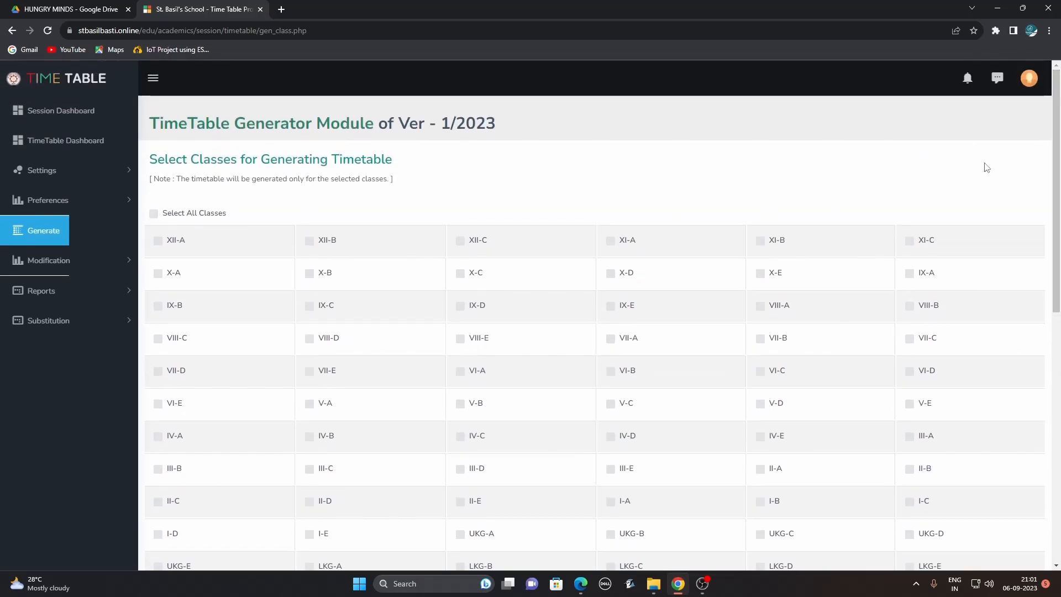
{"action": "left_click_drag", "start_coordinate": [1056, 154], "coordinate": [1059, 182]}
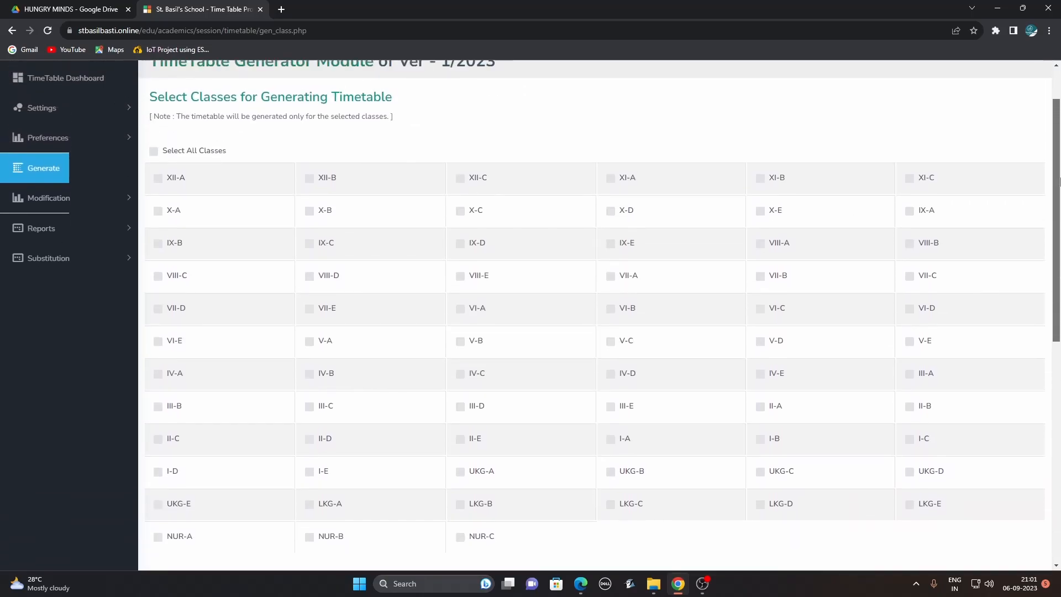
{"action": "left_click", "coordinate": [153, 152]}
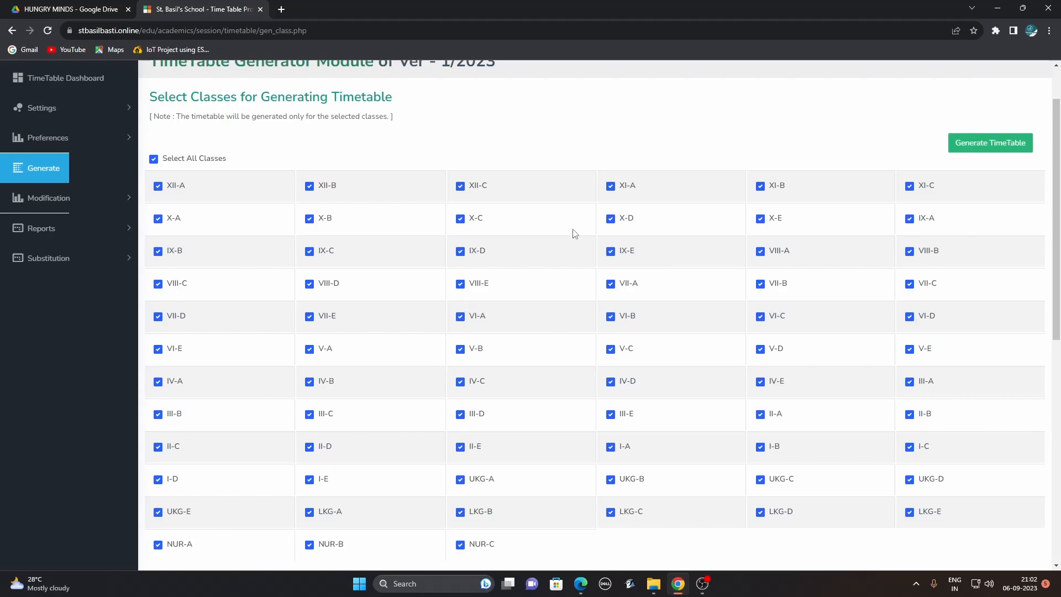
{"action": "left_click", "coordinate": [972, 148]}
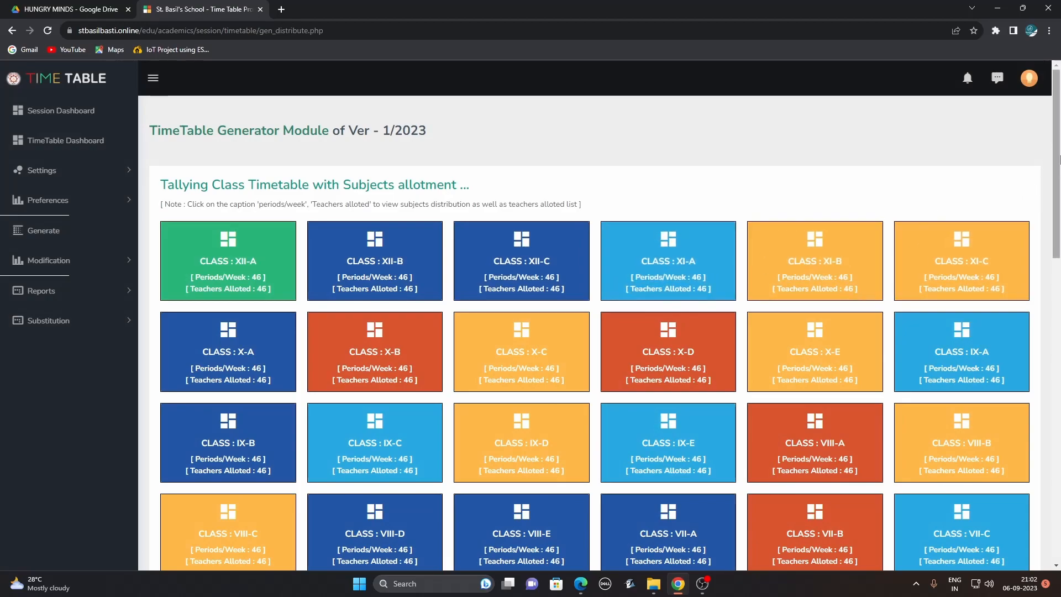
Inspect XI-A's subject-teacher allotment list, close it, and continue to teachers' workload verification.
{"action": "left_click", "coordinate": [695, 297]}
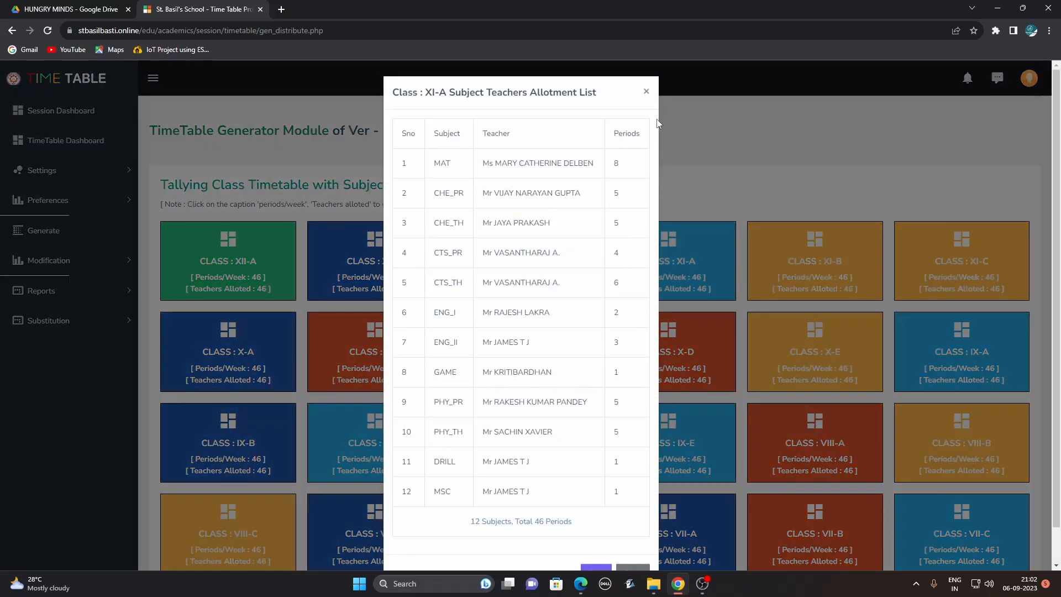
{"action": "left_click", "coordinate": [645, 92]}
{"action": "left_click_drag", "start_coordinate": [1056, 177], "coordinate": [1056, 501]}
{"action": "left_click", "coordinate": [1017, 522]}
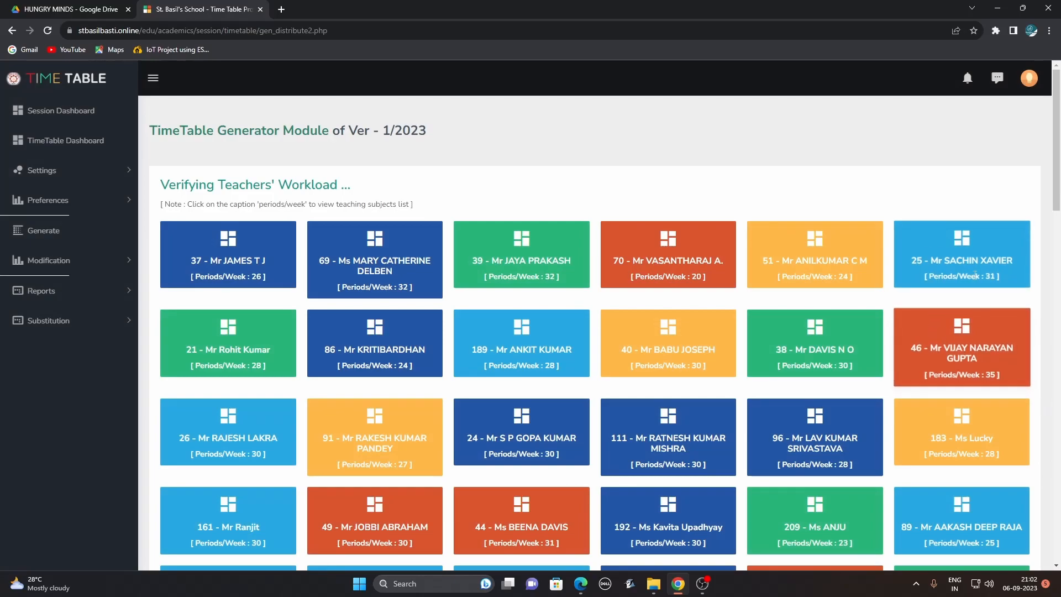
Review every teacher's weekly load (20 to 35 periods) and continue to the generation method.
{"action": "left_click_drag", "start_coordinate": [1056, 203], "coordinate": [1056, 558]}
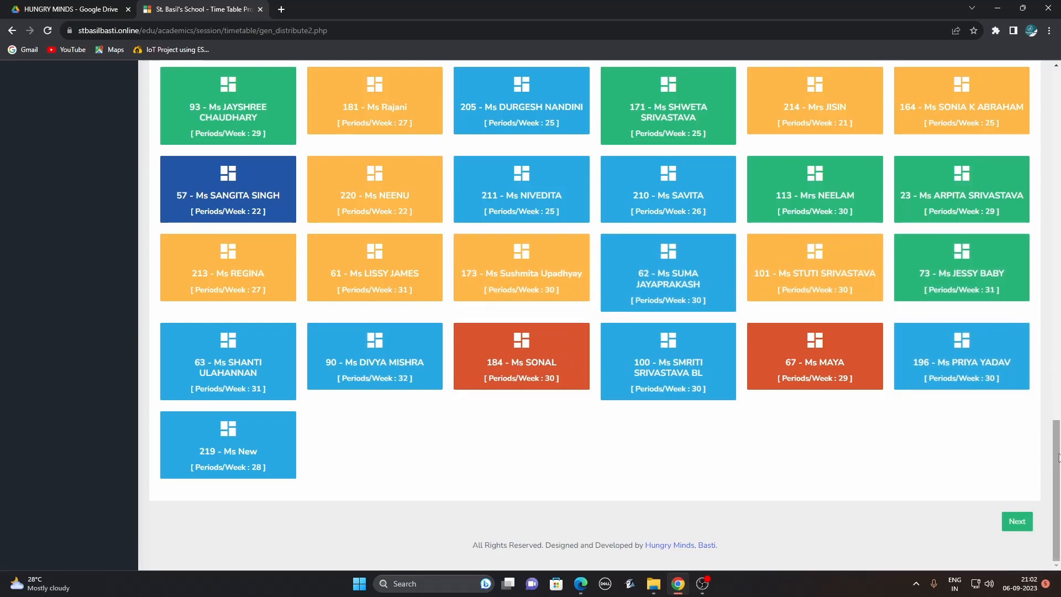
{"action": "left_click_drag", "start_coordinate": [1056, 461], "coordinate": [1056, 110]}
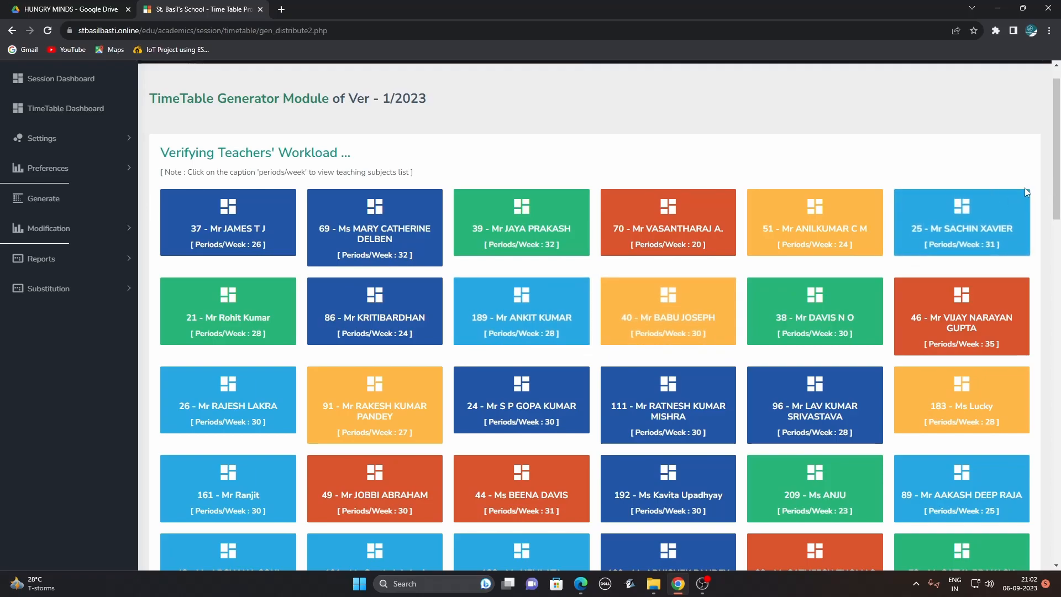
{"action": "left_click_drag", "start_coordinate": [1056, 185], "coordinate": [1057, 527]}
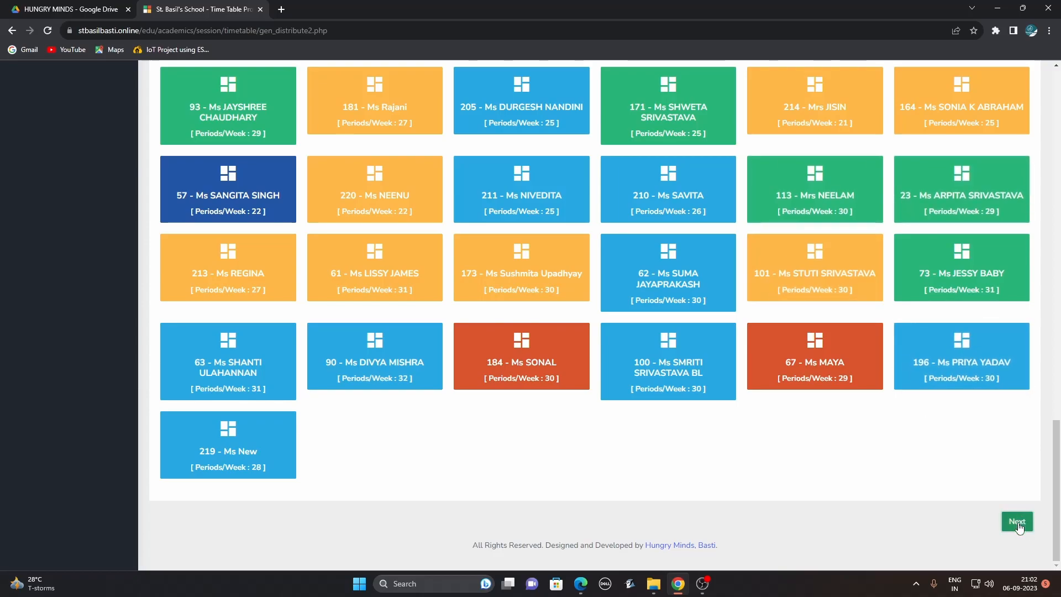
{"action": "left_click", "coordinate": [1018, 524]}
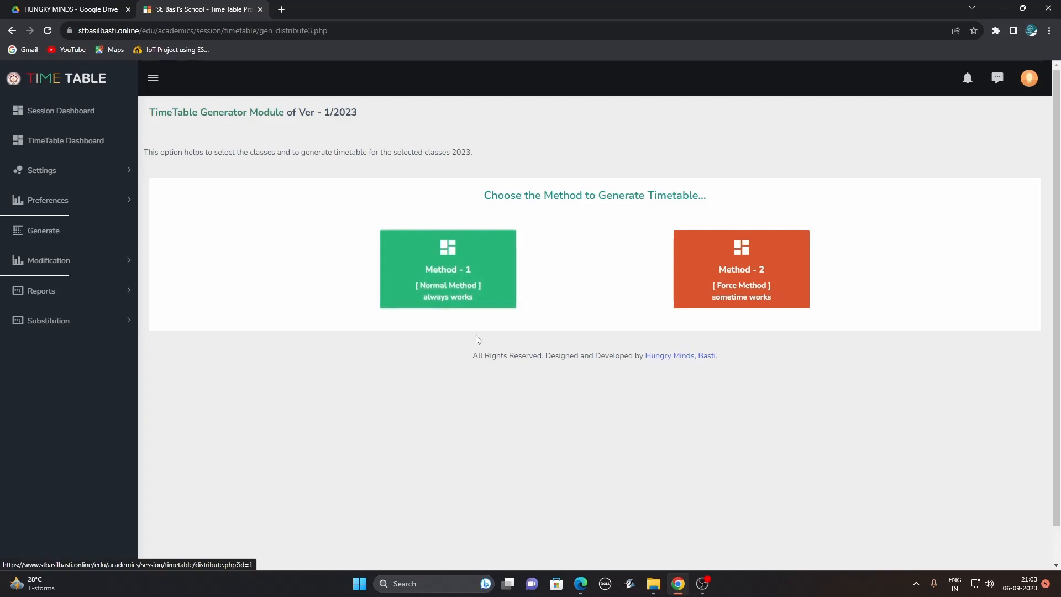
Generate class timetables with Method-1 (Normal Method) and review the XII-A timetable.
{"action": "left_click", "coordinate": [450, 270]}
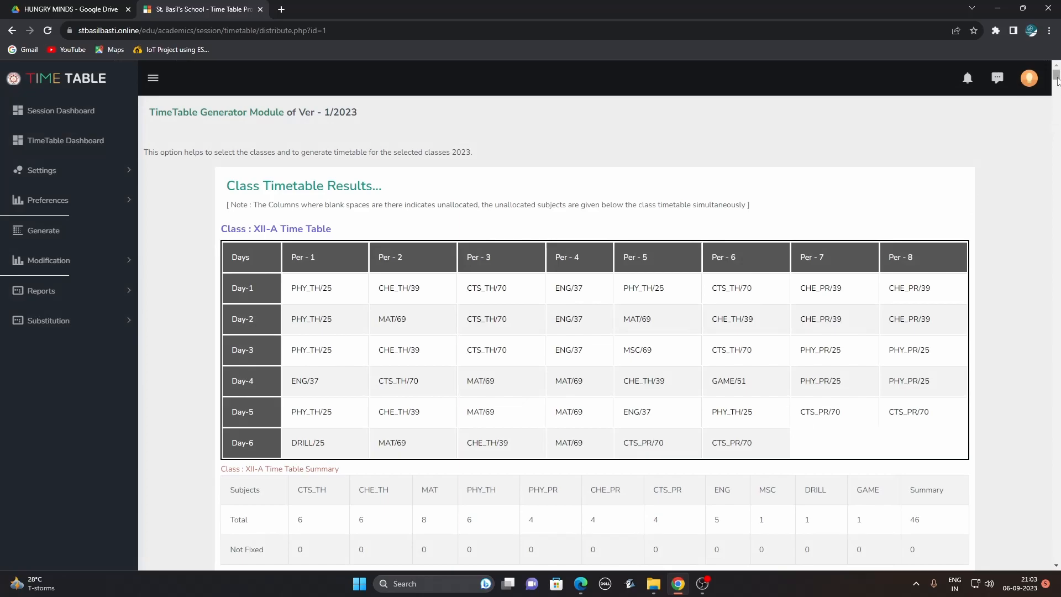
{"action": "left_click_drag", "start_coordinate": [255, 230], "coordinate": [334, 236]}
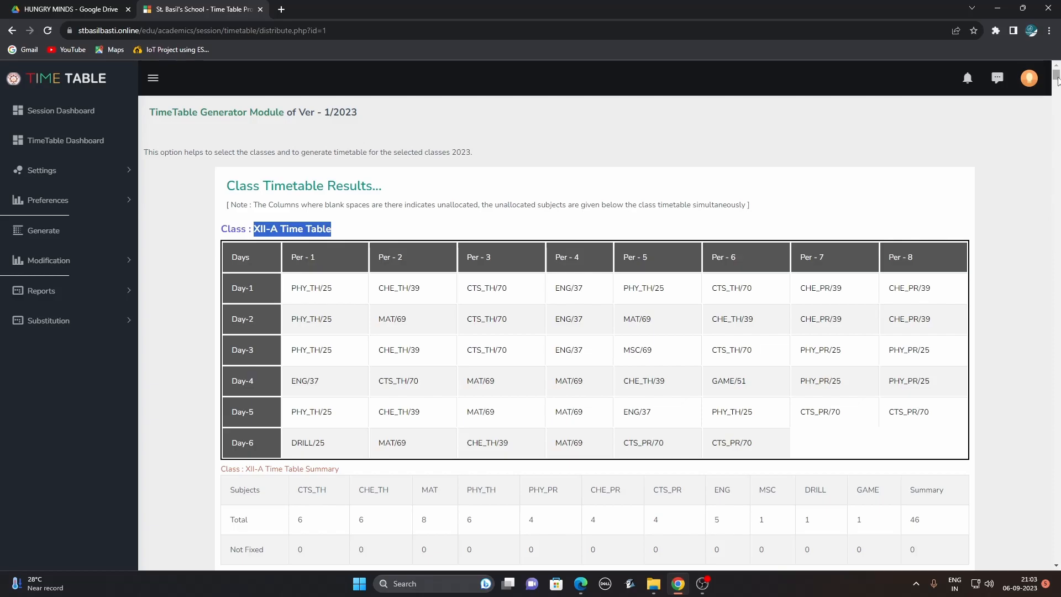
{"action": "mouse_move", "coordinate": [1057, 77]}
{"action": "left_mouse_down"}
{"action": "mouse_move", "coordinate": [1045, 320]}
{"action": "mouse_move", "coordinate": [1023, 479]}
{"action": "mouse_move", "coordinate": [1043, 72]}
{"action": "left_mouse_up"}
Open class XII-A's timetable in the Modify Periods Manually page.
{"action": "left_click", "coordinate": [50, 262]}
{"action": "left_click", "coordinate": [48, 287]}
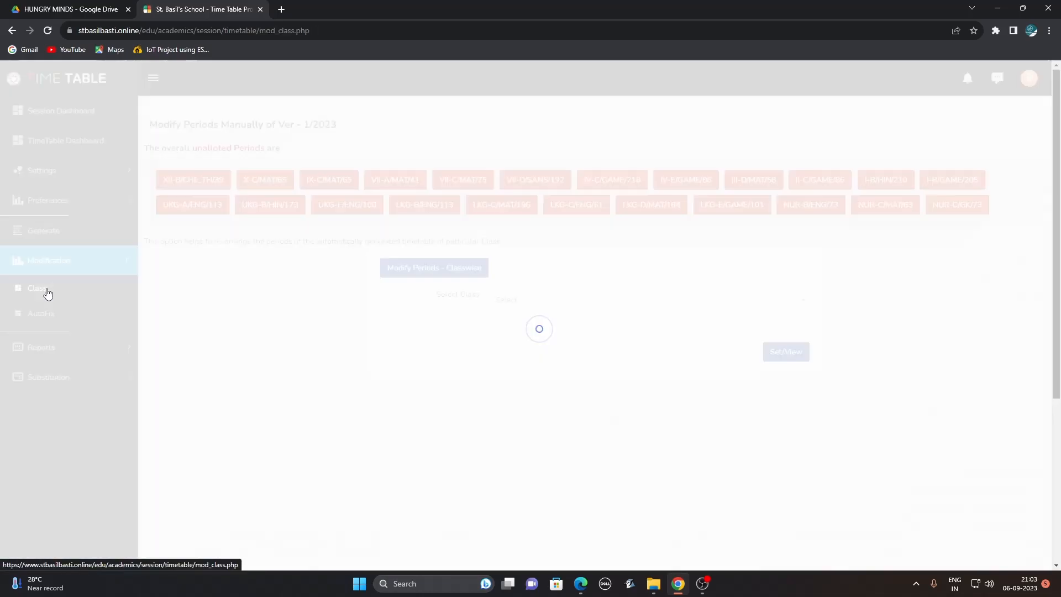
{"action": "left_click", "coordinate": [535, 303]}
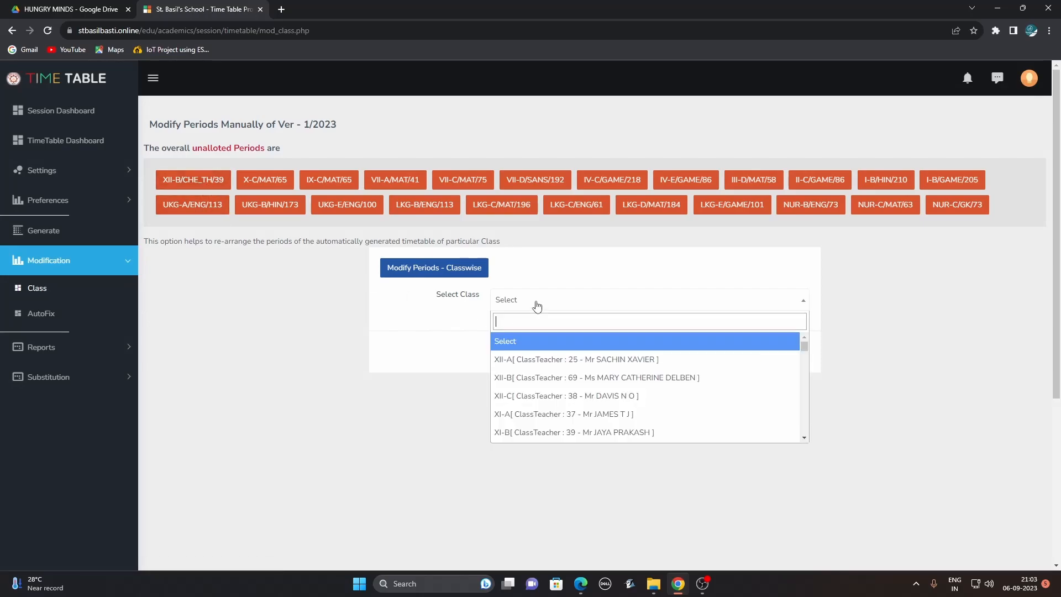
{"action": "left_click", "coordinate": [541, 360]}
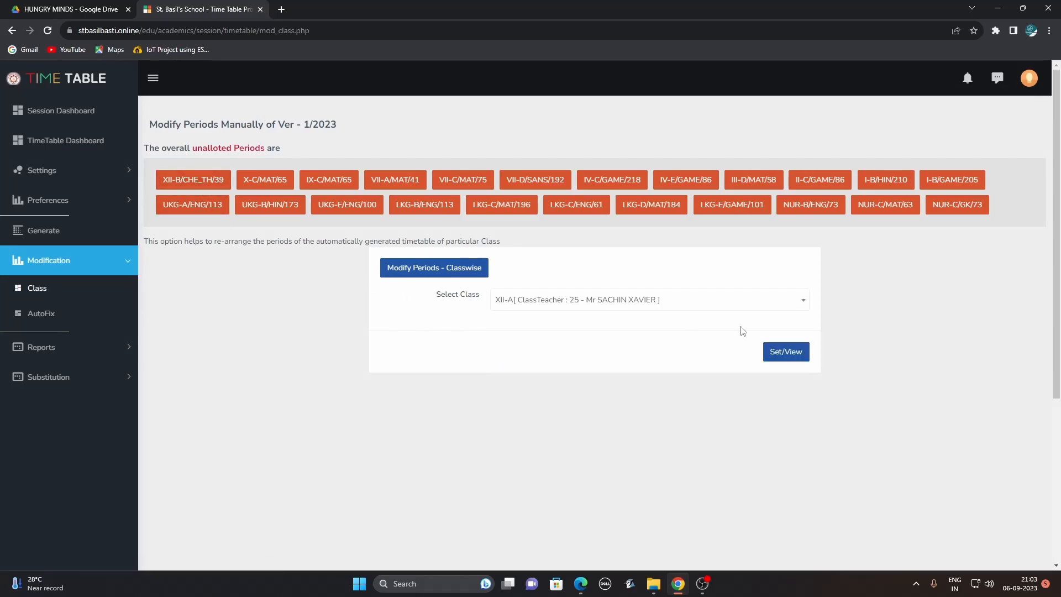
{"action": "left_click", "coordinate": [796, 354]}
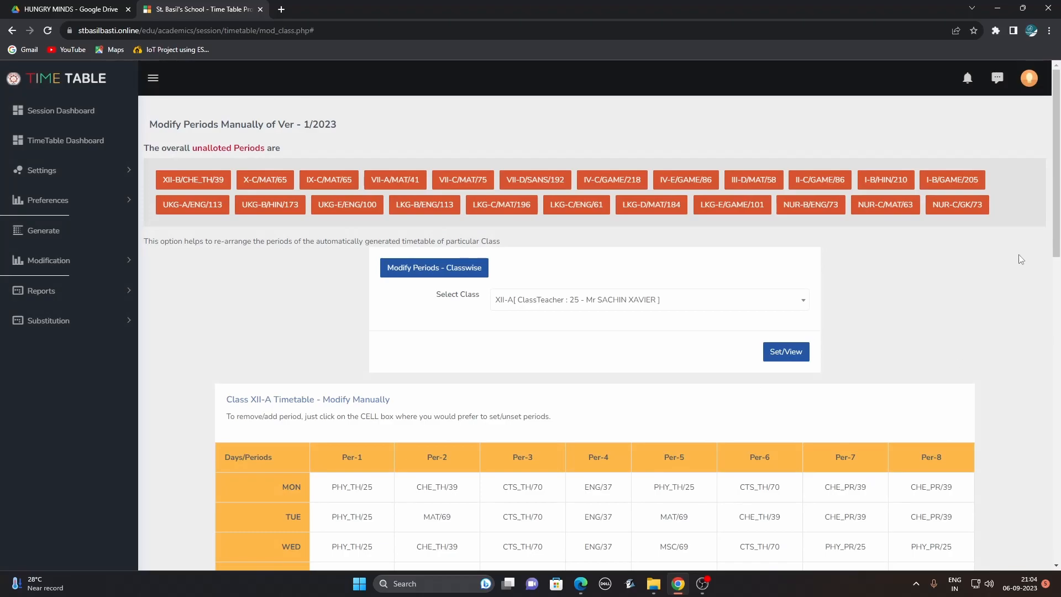
{"action": "scroll", "coordinate": [711, 333], "scroll_direction": "down", "scroll_amount": 5}
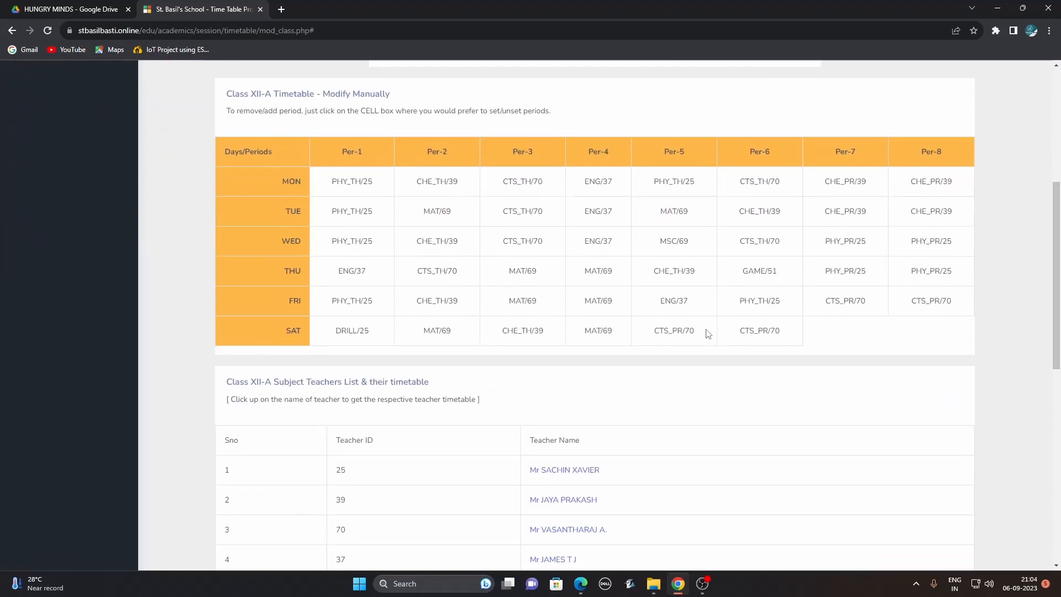
Remove Friday period 4's MAT/69 and re-allot MAT/69 to that empty slot.
{"action": "left_click", "coordinate": [604, 302]}
{"action": "left_click", "coordinate": [596, 345]}
{"action": "left_click_drag", "start_coordinate": [1058, 204], "coordinate": [1049, 372]}
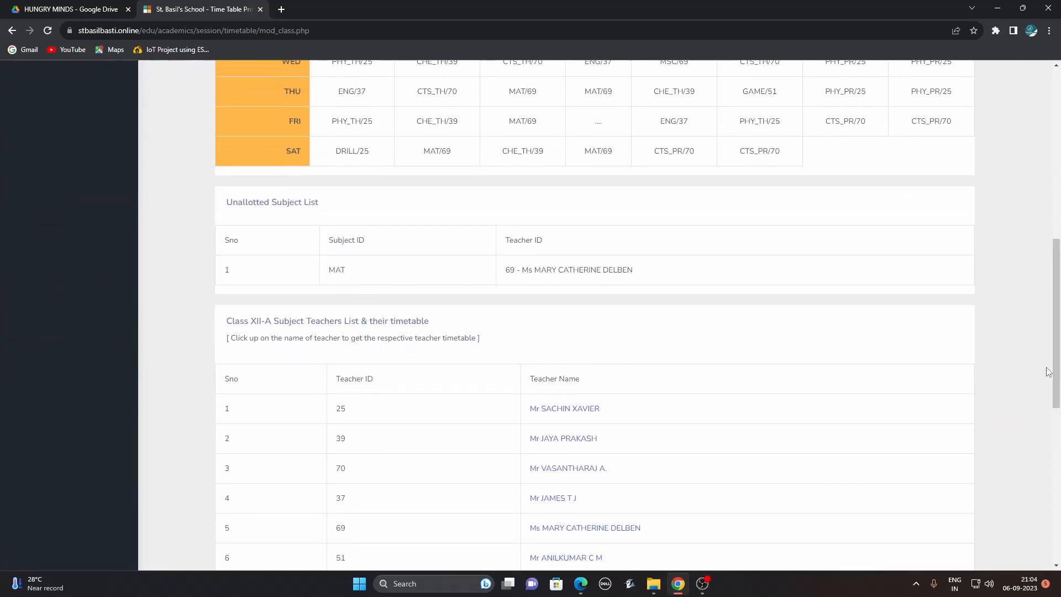
{"action": "left_click", "coordinate": [601, 130]}
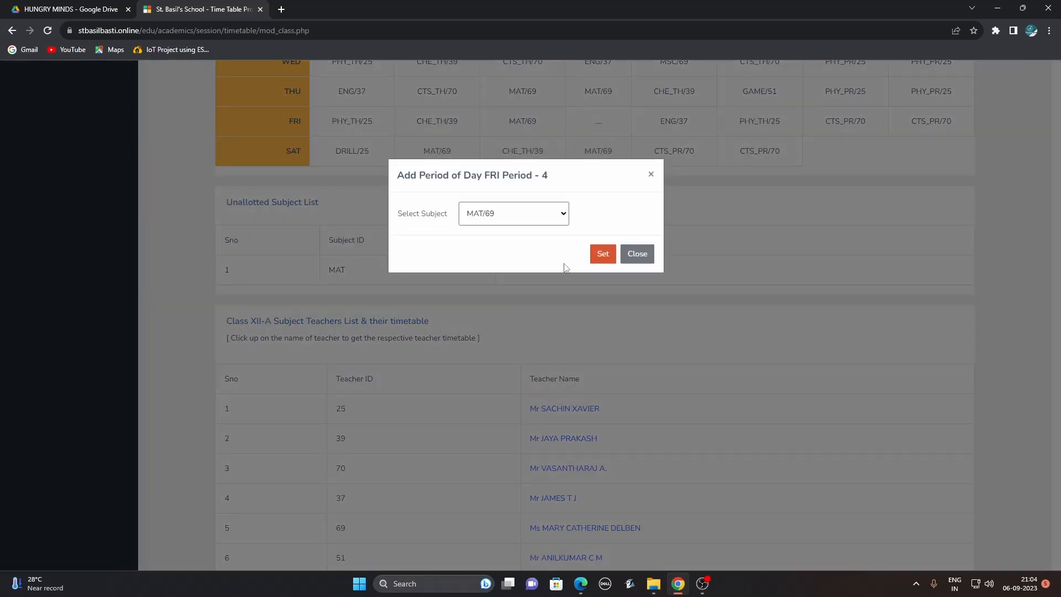
{"action": "left_click", "coordinate": [603, 254]}
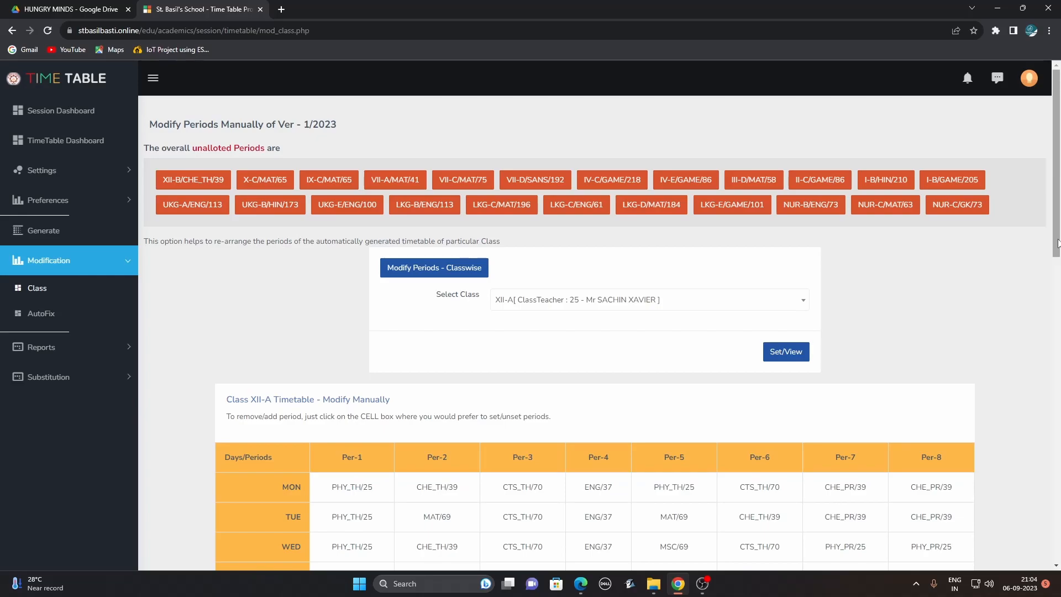
{"action": "left_click_drag", "start_coordinate": [1056, 252], "coordinate": [1055, 293]}
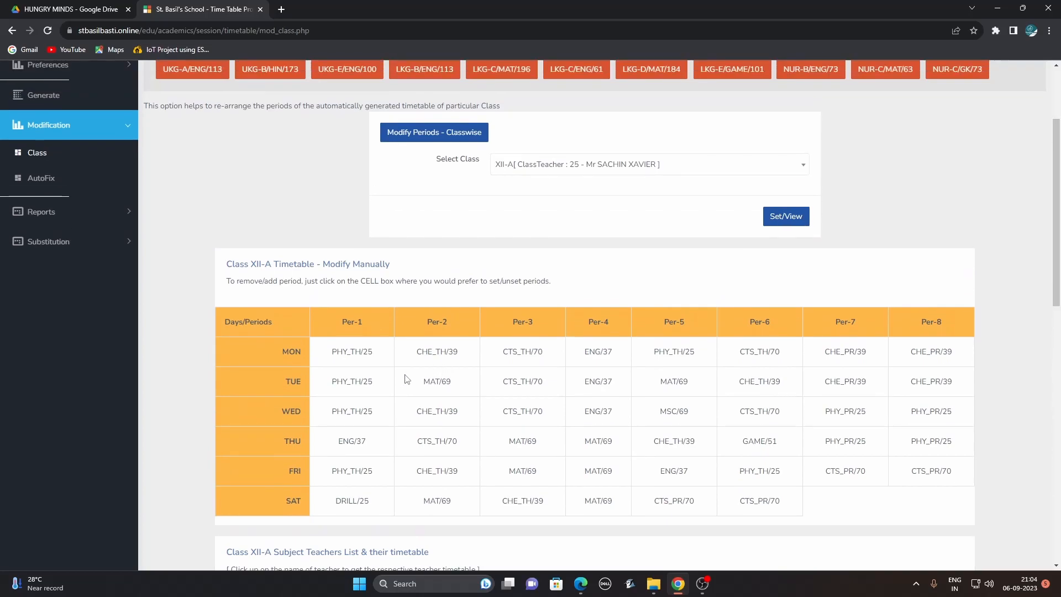
Run the Class/Teacher timetable report for All Teachers and open it as a PDF.
{"action": "left_click", "coordinate": [51, 215]}
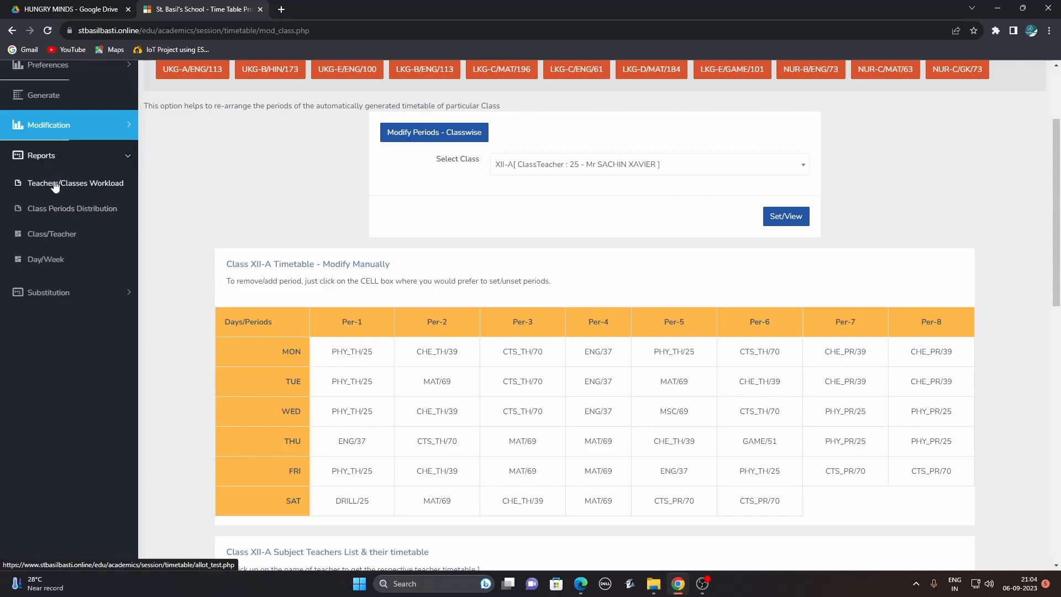
{"action": "left_click", "coordinate": [66, 242]}
{"action": "left_click", "coordinate": [386, 220]}
{"action": "left_click", "coordinate": [345, 280]}
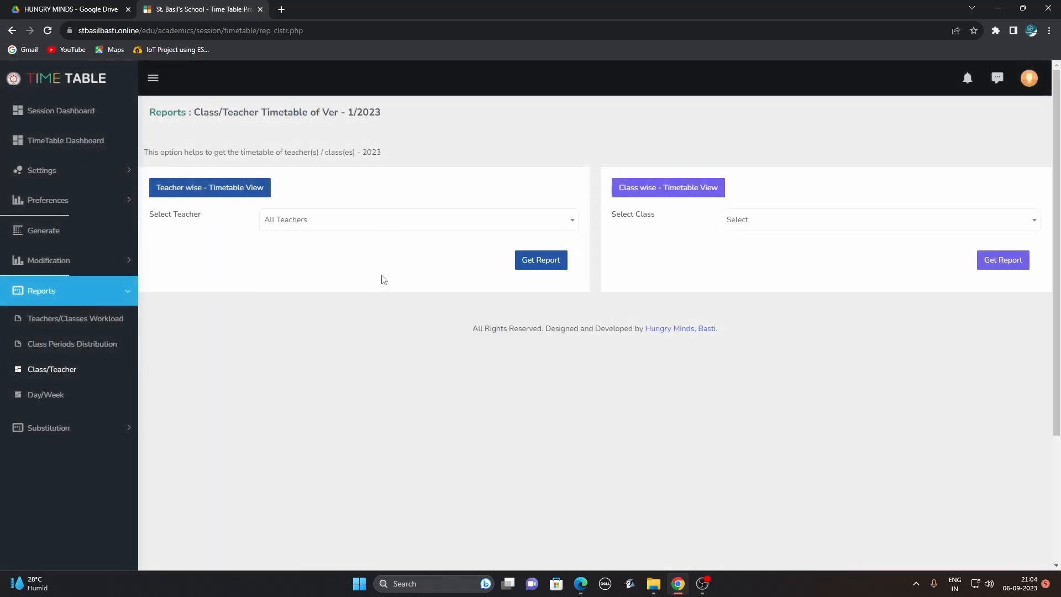
{"action": "left_click", "coordinate": [543, 263]}
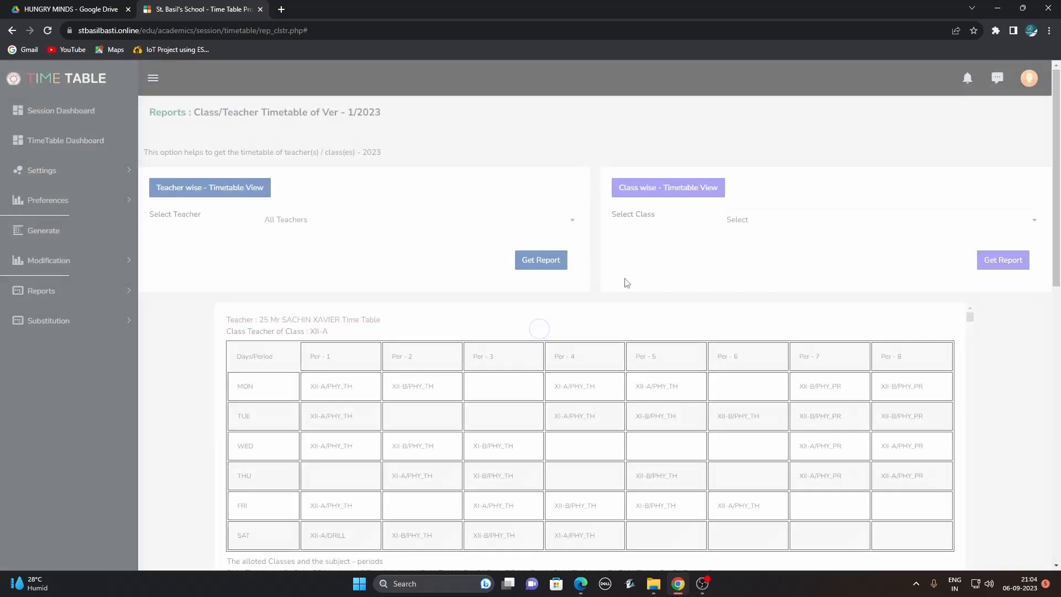
{"action": "left_click_drag", "start_coordinate": [1057, 195], "coordinate": [1057, 362]}
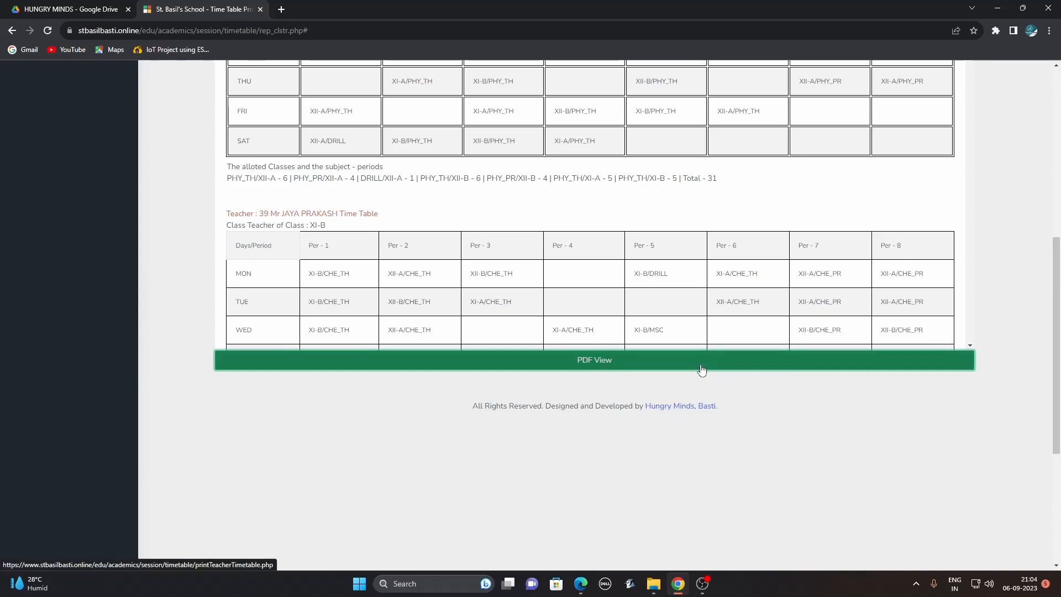
{"action": "left_click", "coordinate": [670, 364]}
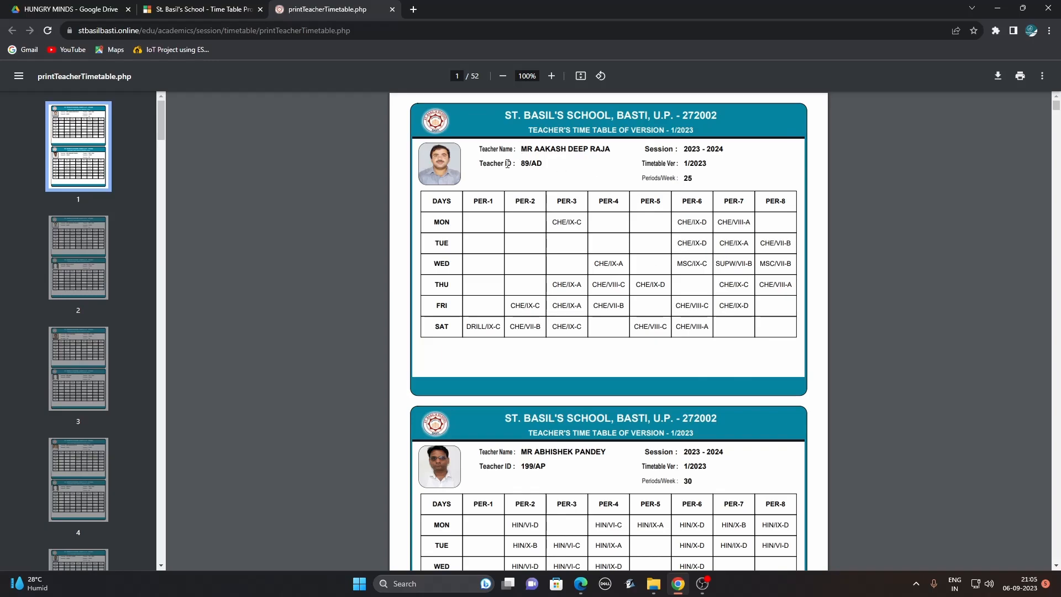
Mark the first teacher's name and 25 periods, preview printing, cancel it, and close the PDF.
{"action": "left_click_drag", "start_coordinate": [521, 150], "coordinate": [596, 150]}
{"action": "left_click_drag", "start_coordinate": [681, 181], "coordinate": [699, 178]}
{"action": "left_click", "coordinate": [1021, 77]}
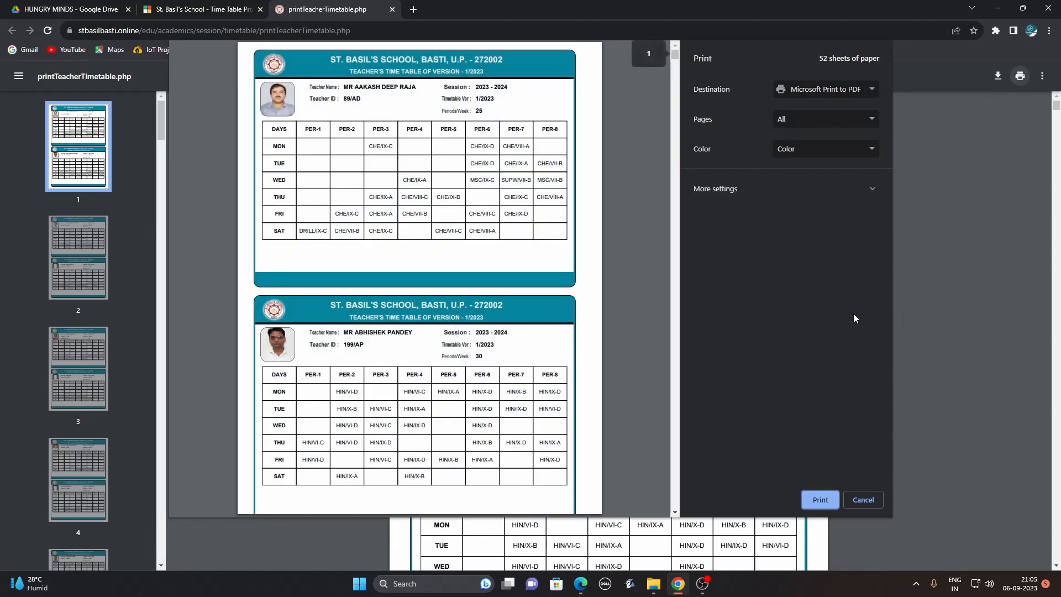
{"action": "left_click", "coordinate": [864, 500]}
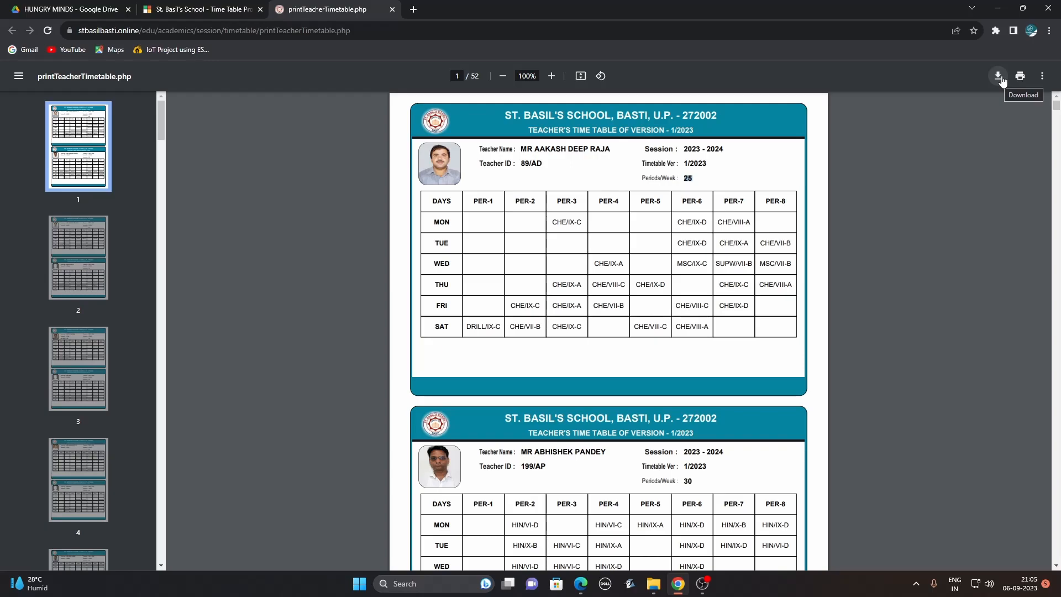
{"action": "left_click", "coordinate": [393, 11]}
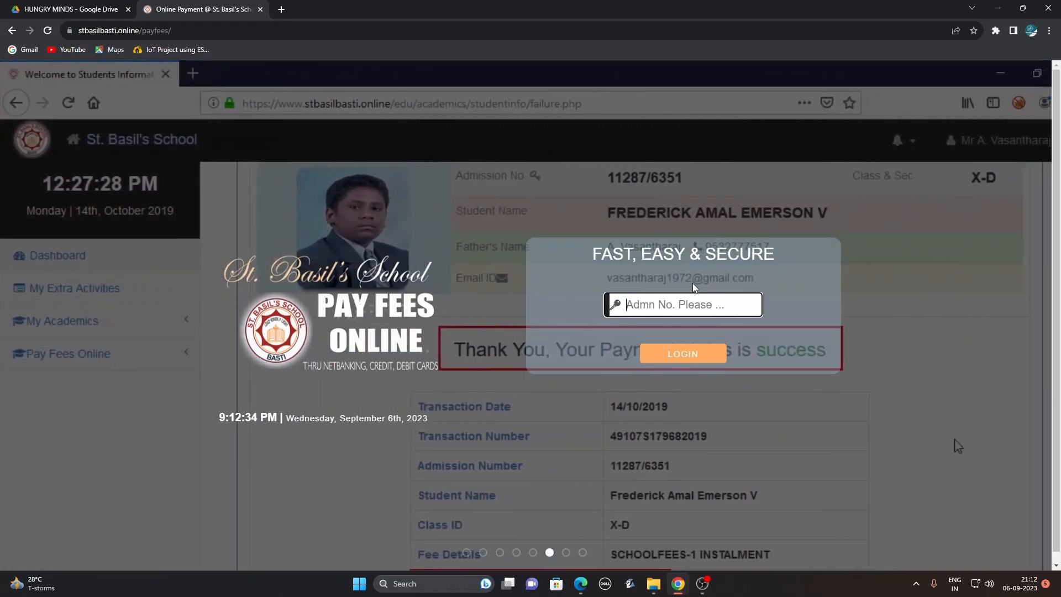
Log in to the fee portal with the student's admission number.
{"action": "type", "text": "6"}
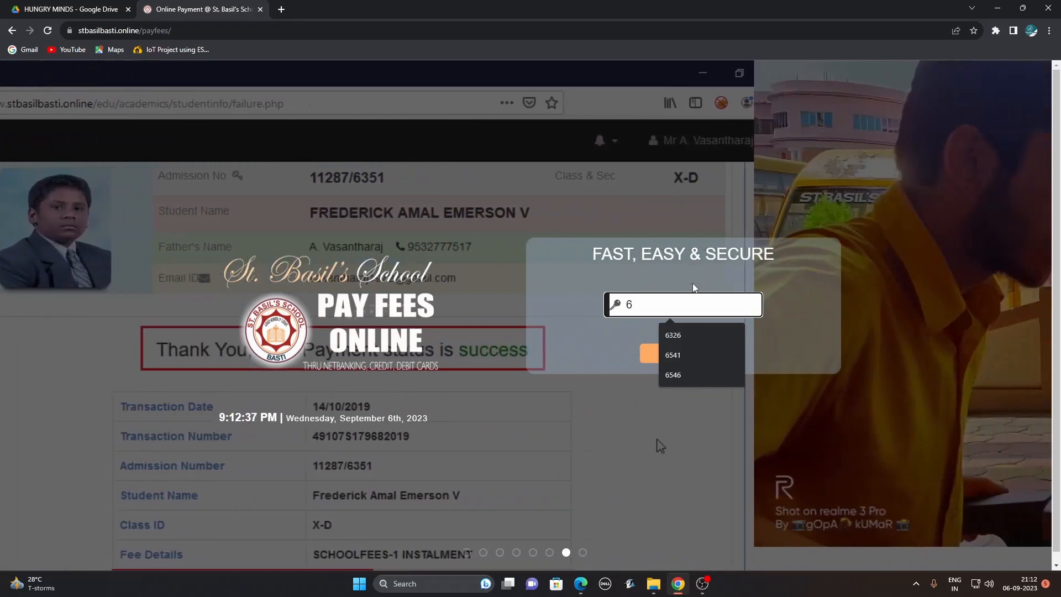
{"action": "type", "text": "751"}
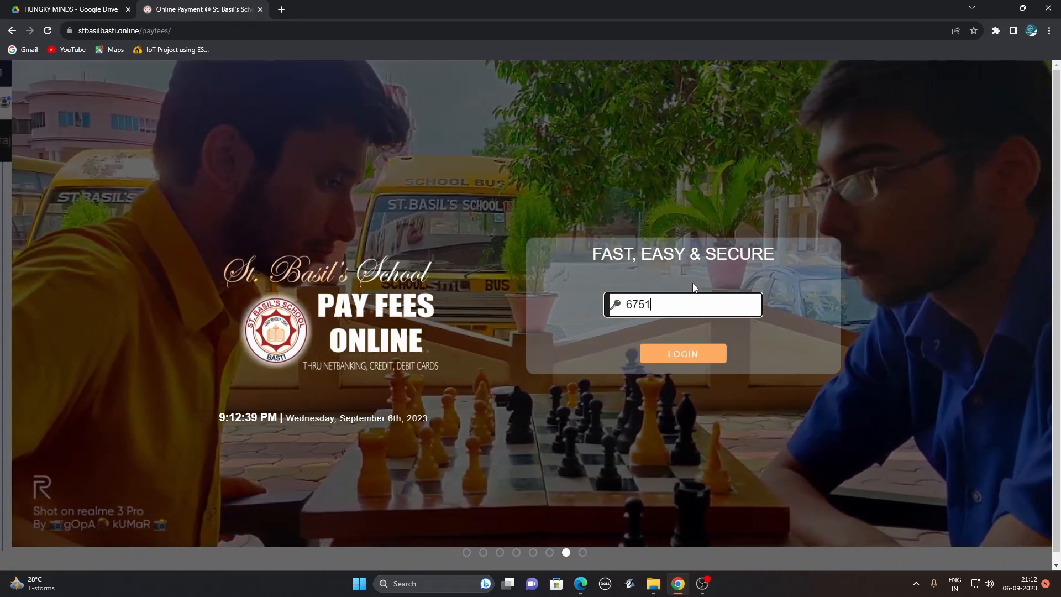
{"action": "left_click", "coordinate": [685, 353]}
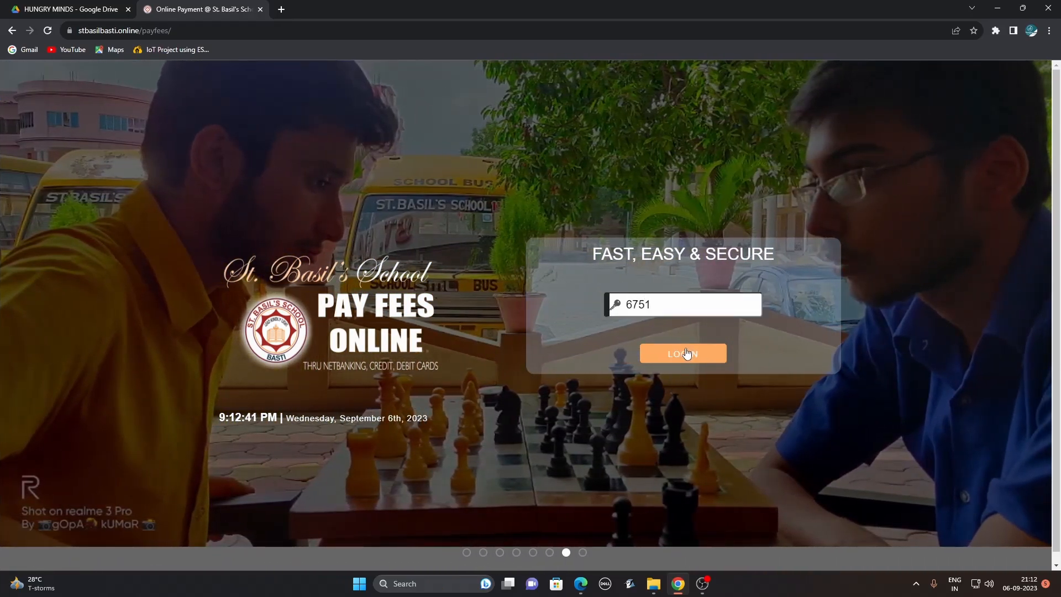
{"action": "left_click", "coordinate": [685, 335]}
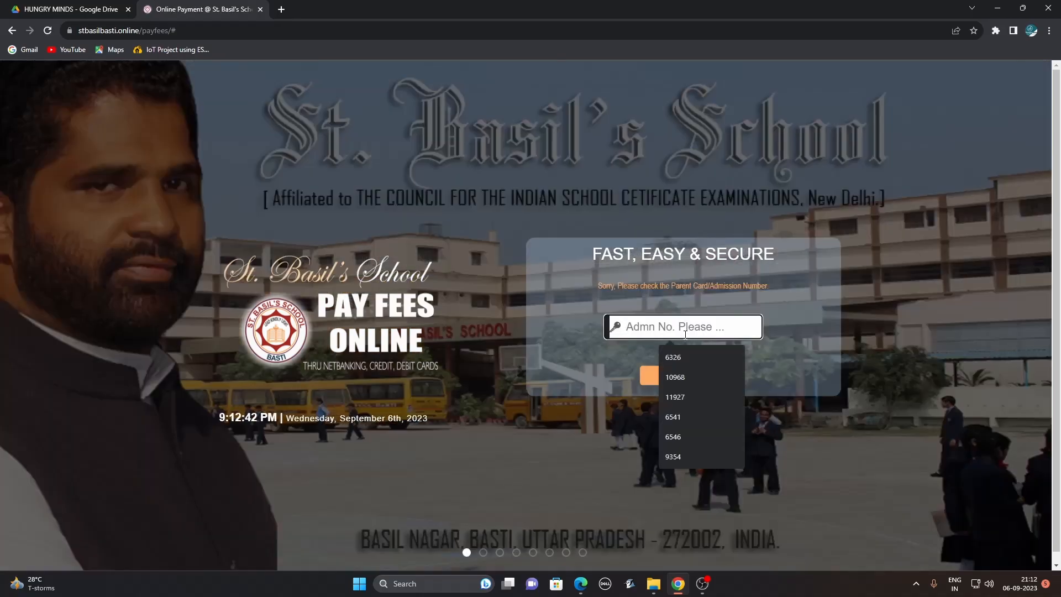
{"action": "type", "text": "6326"}
{"action": "key", "text": "Return"}
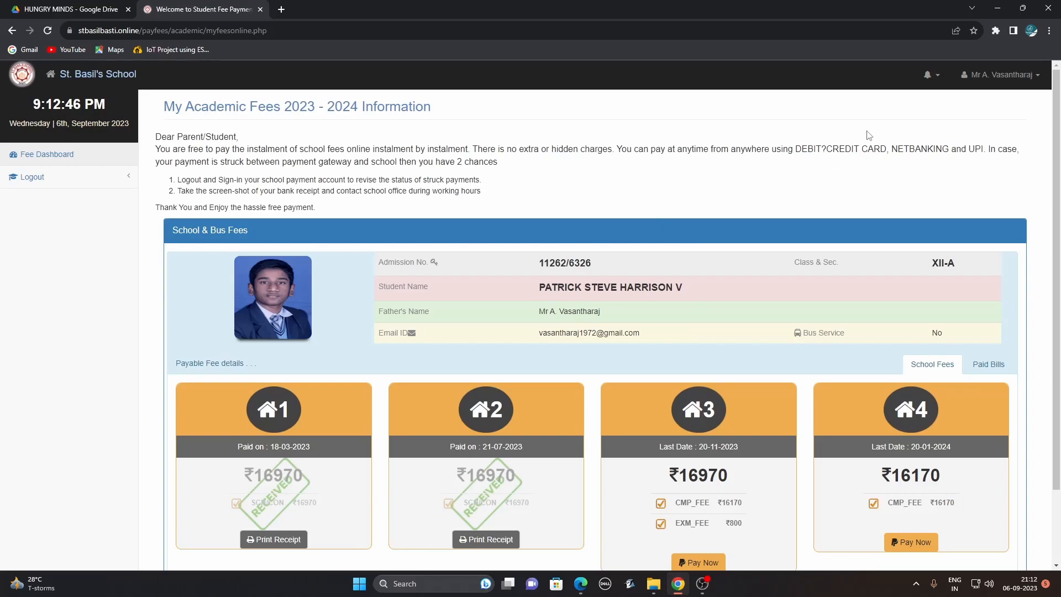
{"action": "left_click_drag", "start_coordinate": [1059, 153], "coordinate": [1059, 328]}
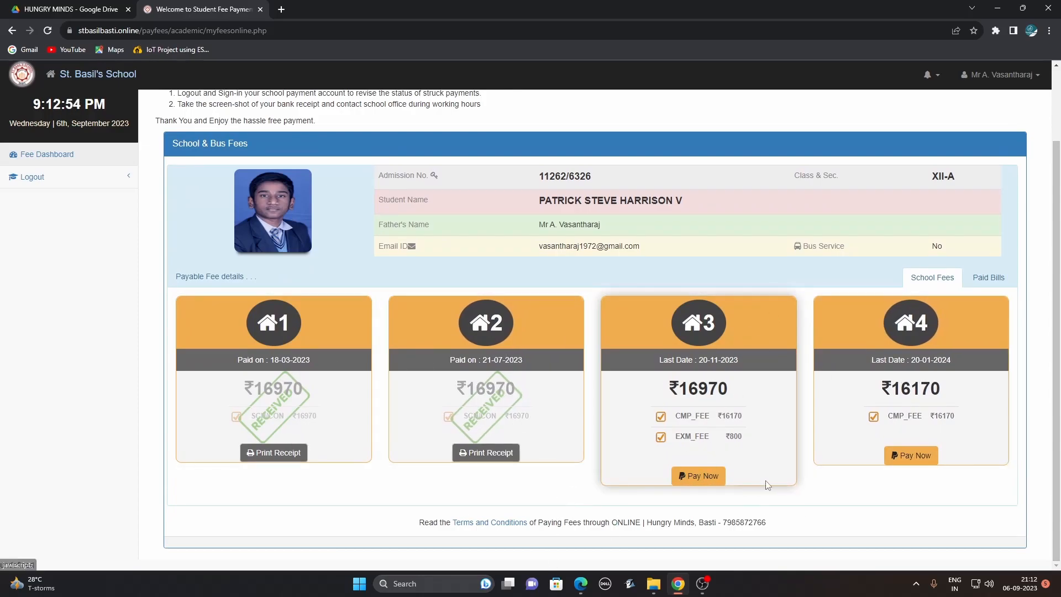
Pay the ₹16970 third instalment, accepting the terms and proceeding to make payment.
{"action": "left_click", "coordinate": [711, 479]}
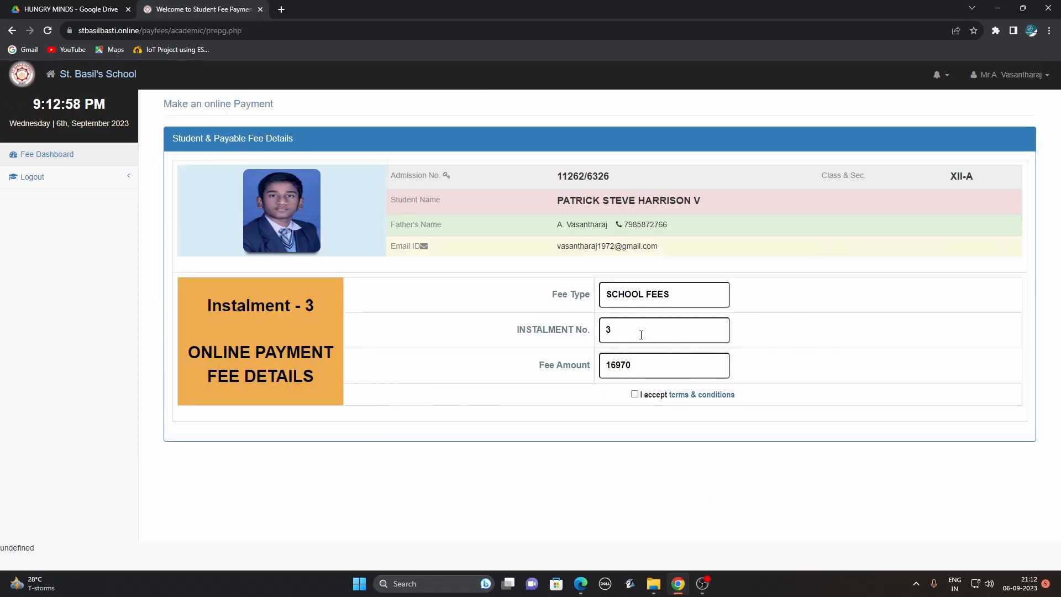
{"action": "left_click", "coordinate": [635, 394]}
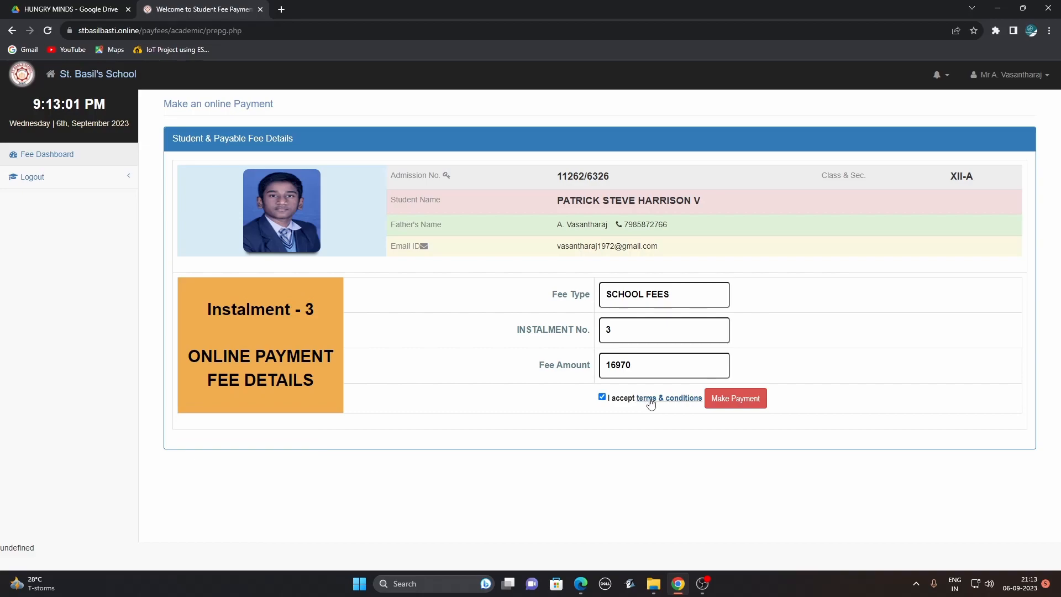
{"action": "left_click", "coordinate": [730, 400]}
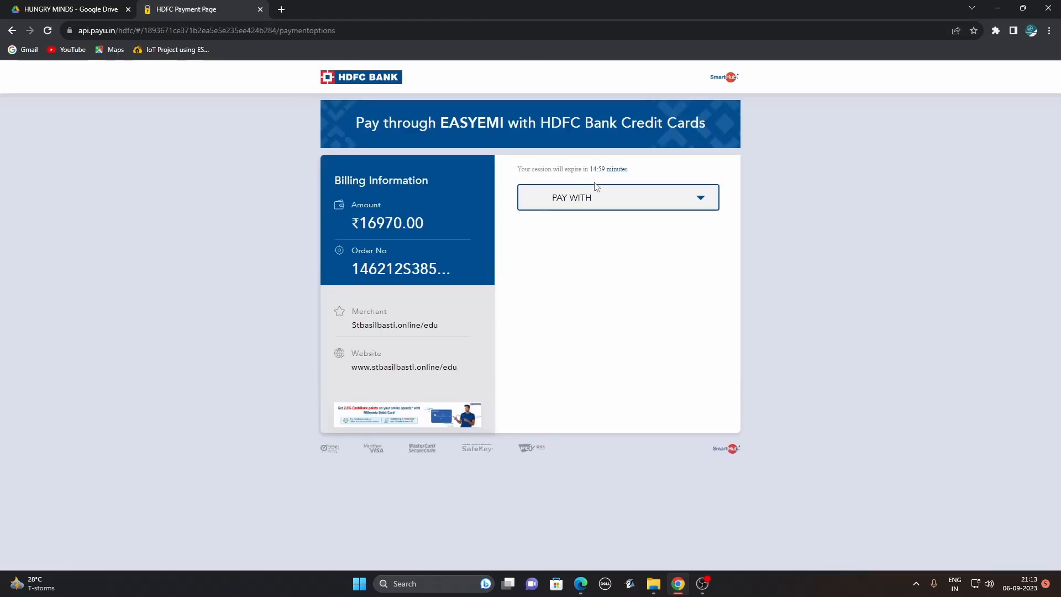
Pay the ₹16970.00 fee by UPI using Google Pay on the PayU page.
{"action": "left_click", "coordinate": [620, 197]}
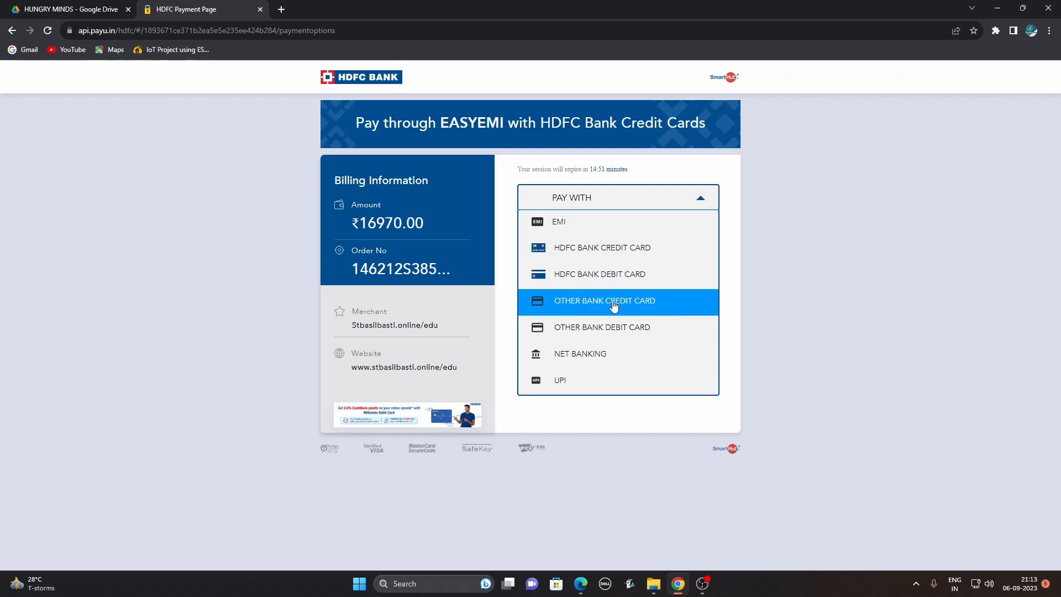
{"action": "left_click", "coordinate": [600, 388]}
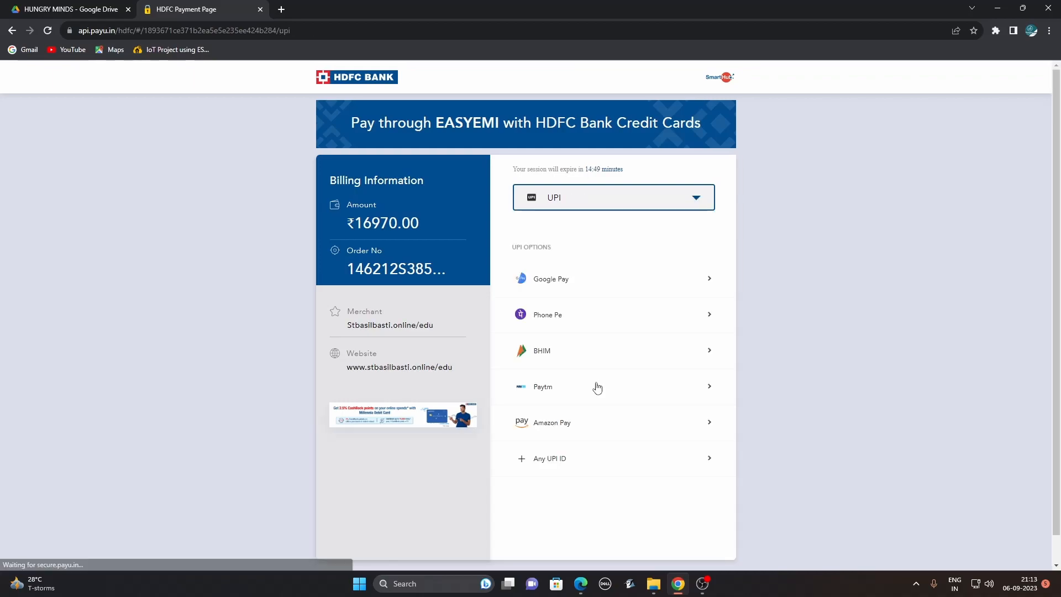
{"action": "left_click", "coordinate": [563, 280]}
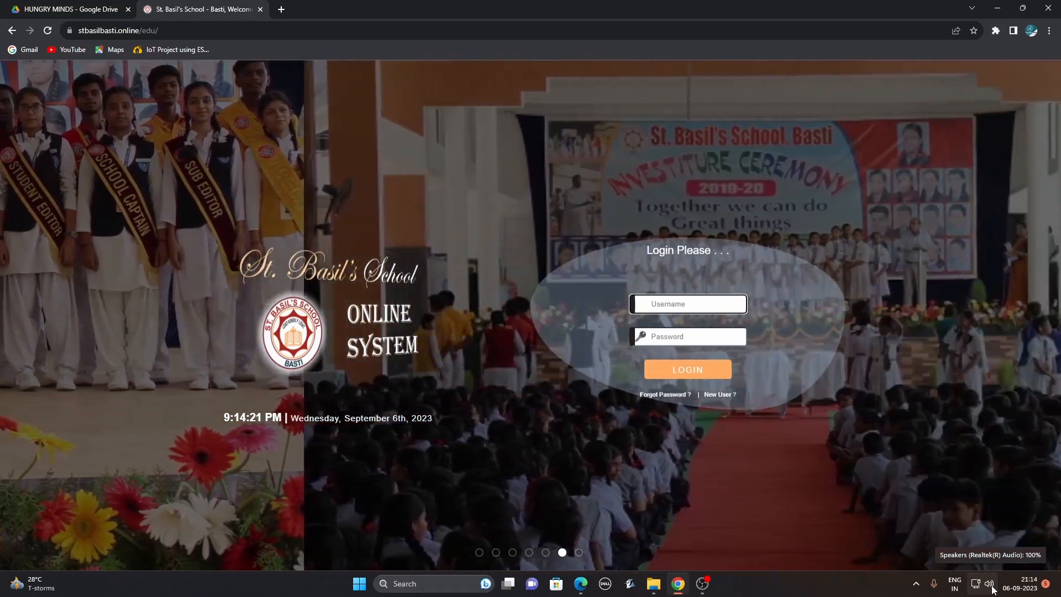
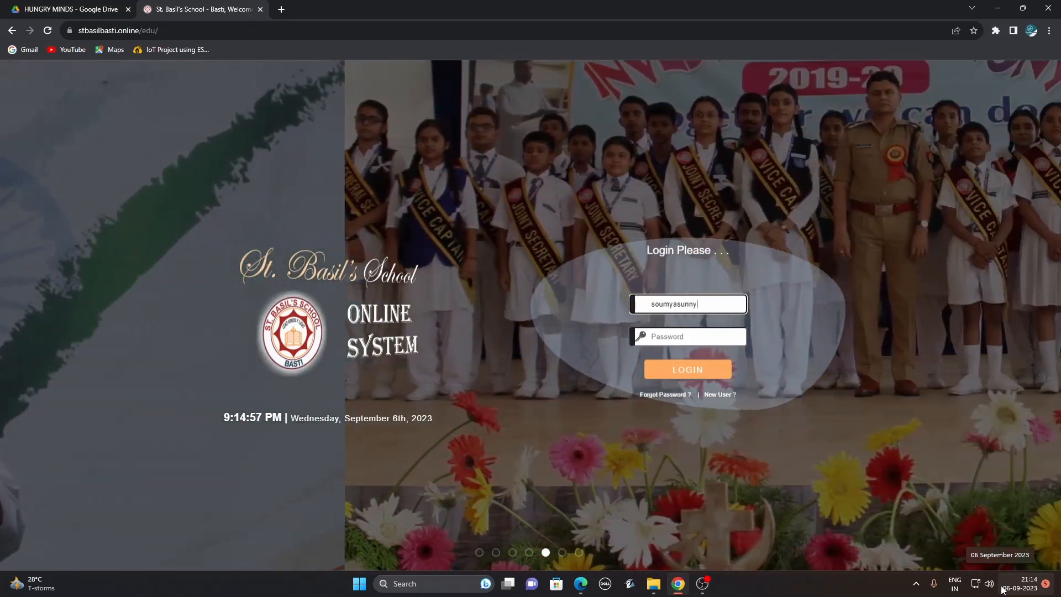
Log in with the teacher's e-mail address and password to reach the staff dashboard.
{"action": "key", "text": "Tab"}
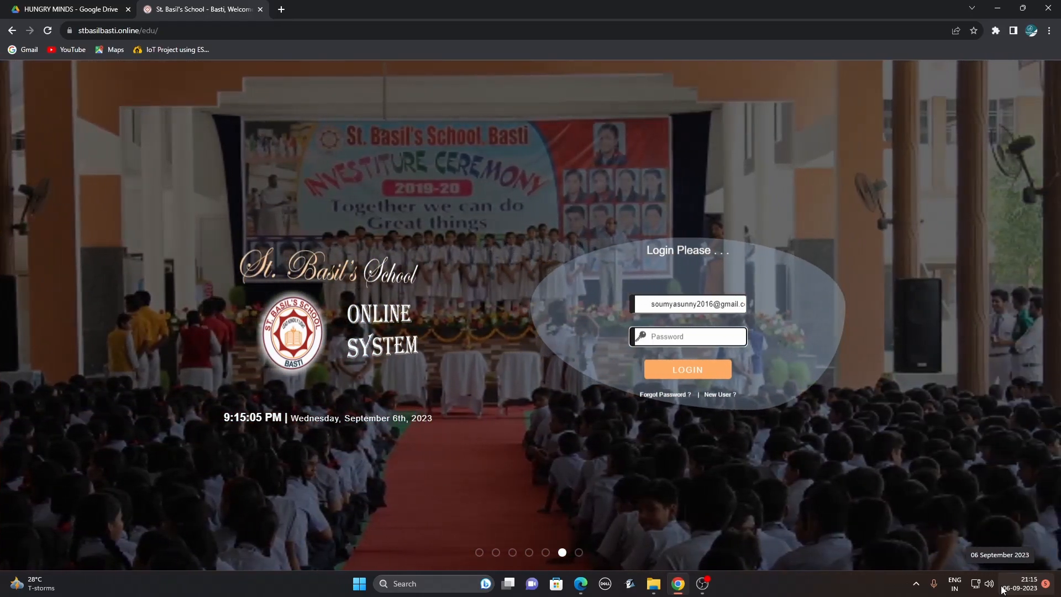
{"action": "type", "text": "••••"}
{"action": "key", "text": "Return"}
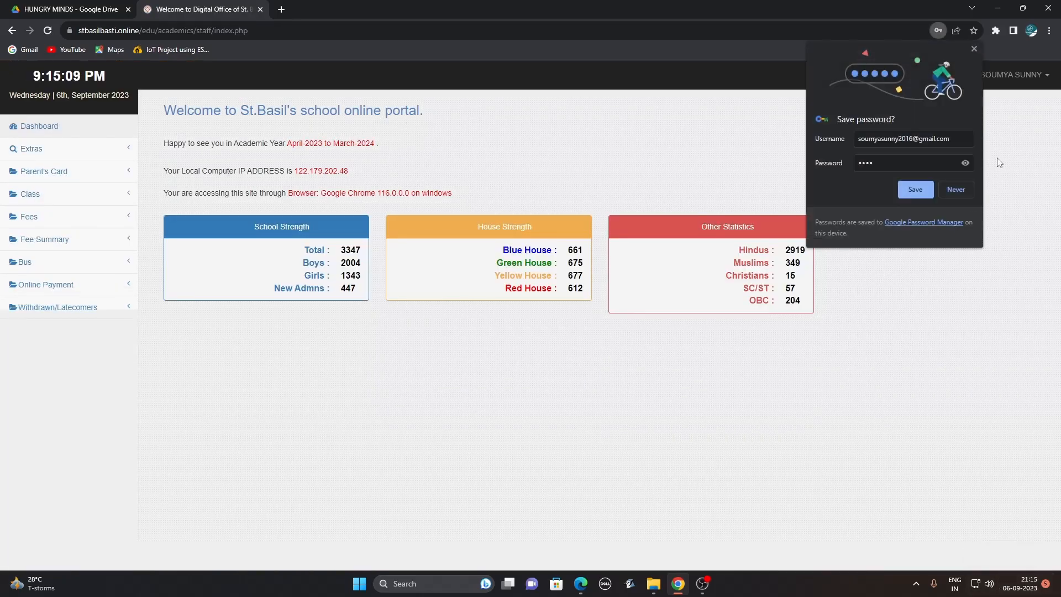
Dismiss the save-password prompt and open the Extras > Student search page.
{"action": "left_click", "coordinate": [974, 49]}
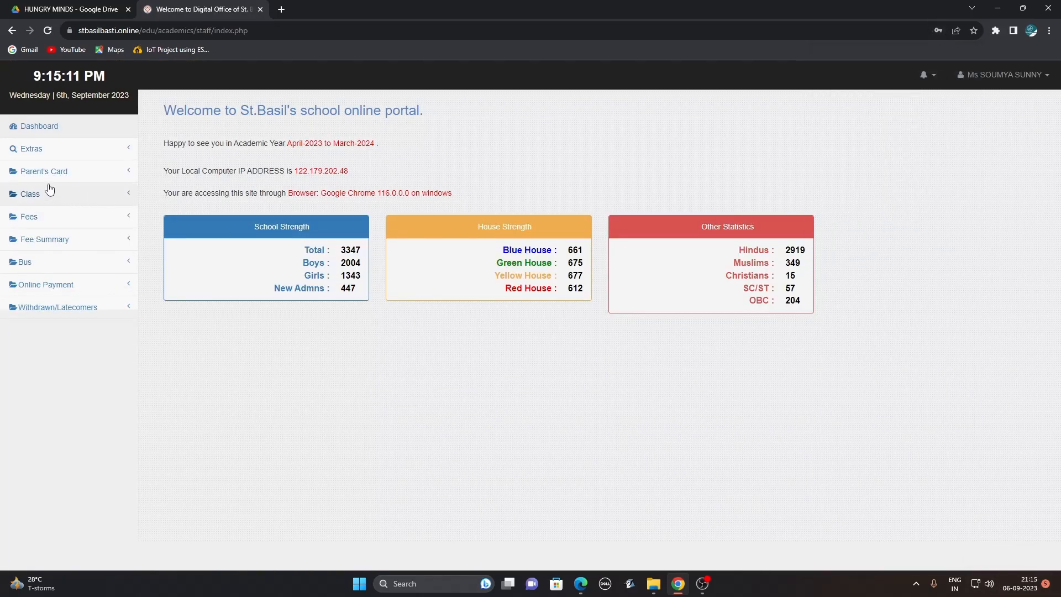
{"action": "left_click", "coordinate": [54, 157]}
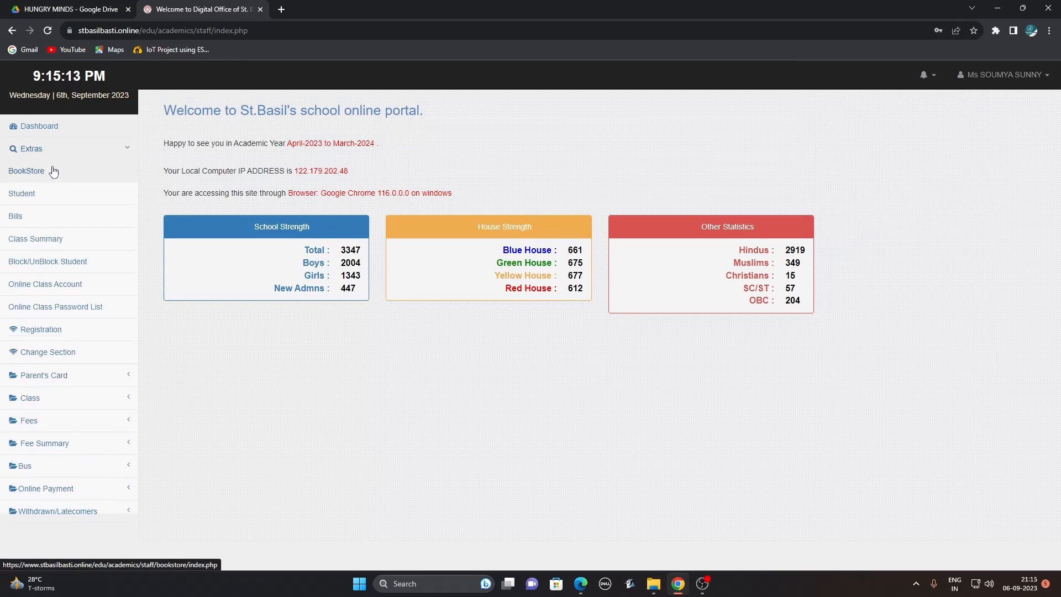
{"action": "left_click", "coordinate": [34, 203]}
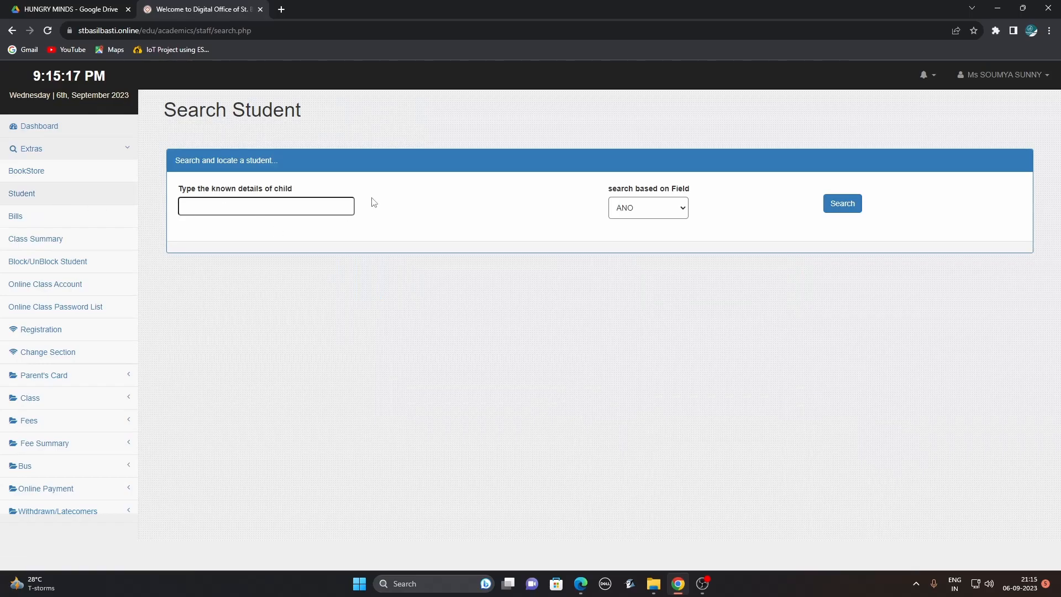
Search students by the SNAME field for a student's first name.
{"action": "left_click", "coordinate": [267, 208]}
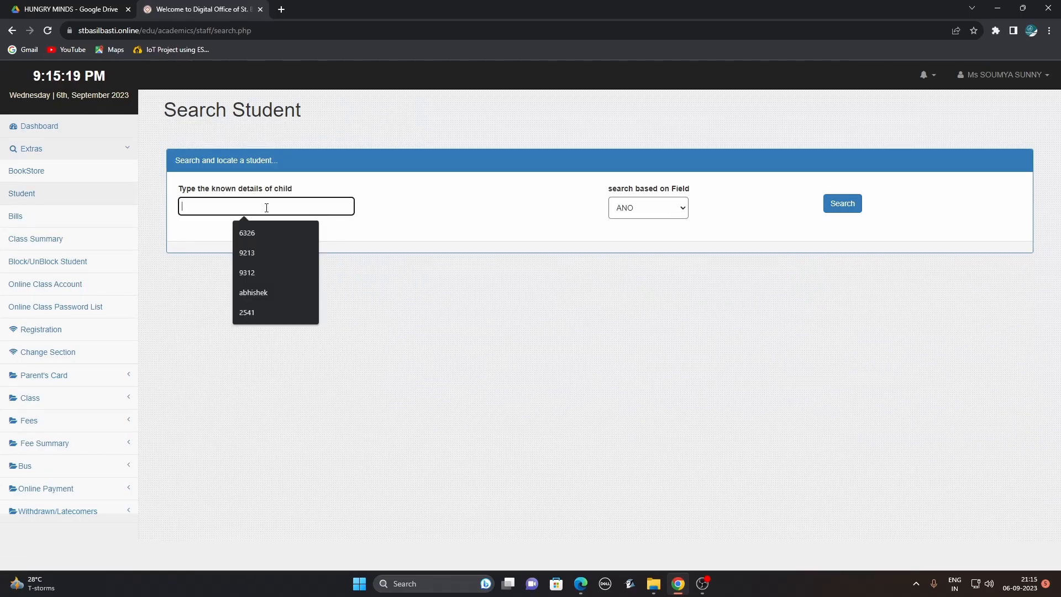
{"action": "left_click", "coordinate": [648, 207]}
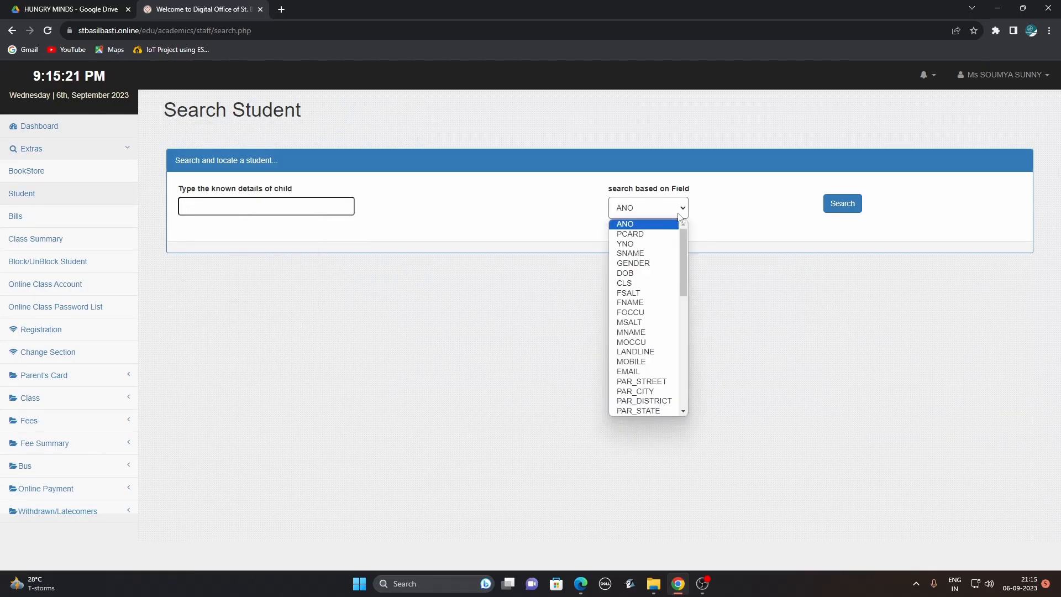
{"action": "left_click", "coordinate": [642, 255]}
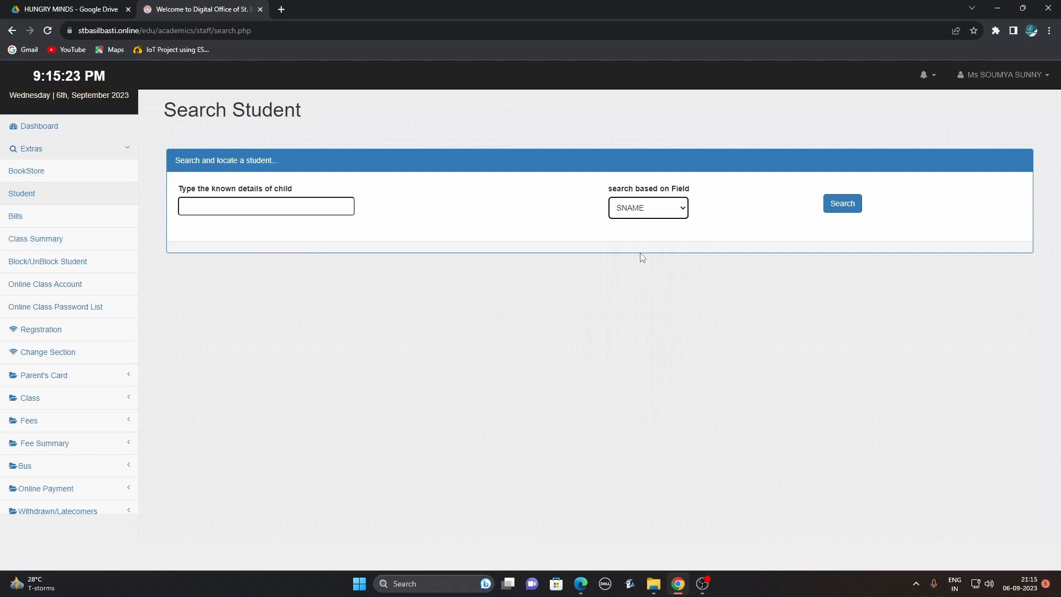
{"action": "left_click", "coordinate": [290, 207]}
{"action": "type", "text": "abhishe"}
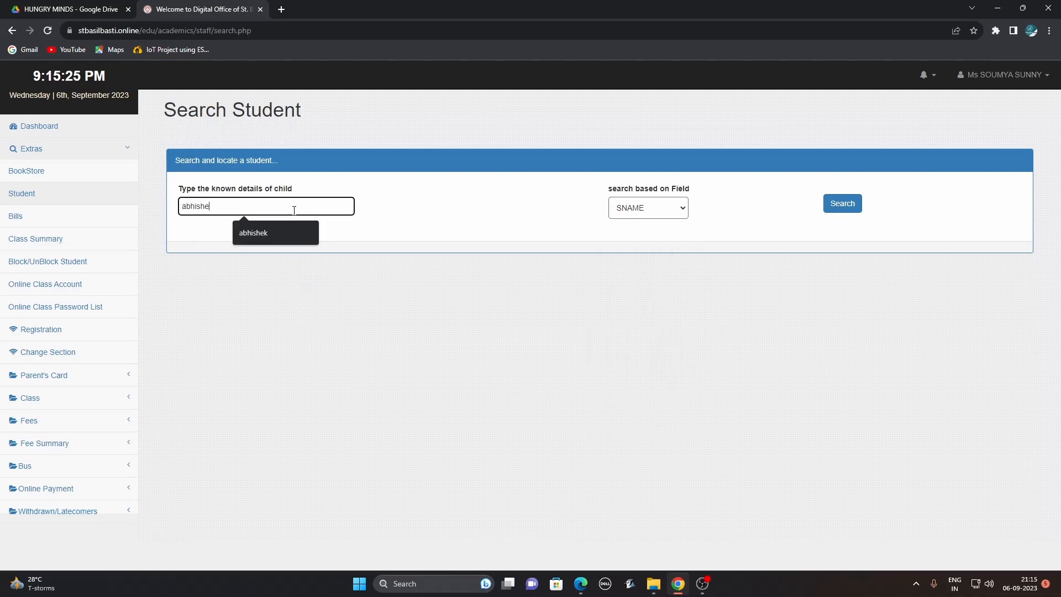
{"action": "type", "text": "k"}
{"action": "left_click", "coordinate": [842, 204]}
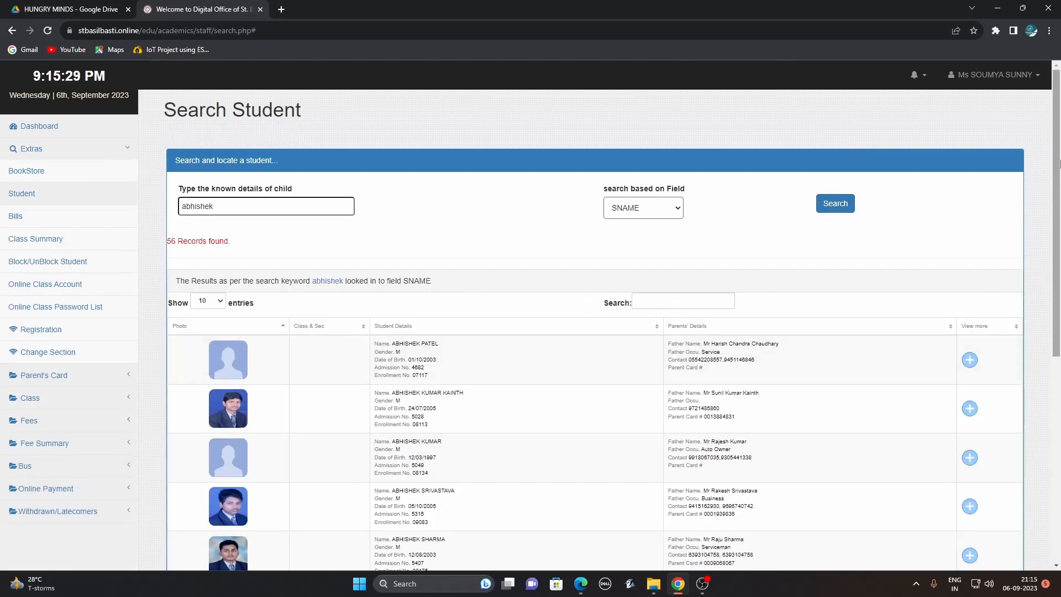
Scroll through the 56 matching records, then collapse and reopen the Extras menu.
{"action": "left_click_drag", "start_coordinate": [1059, 162], "coordinate": [1059, 200]}
{"action": "left_click_drag", "start_coordinate": [1059, 292], "coordinate": [1059, 402]}
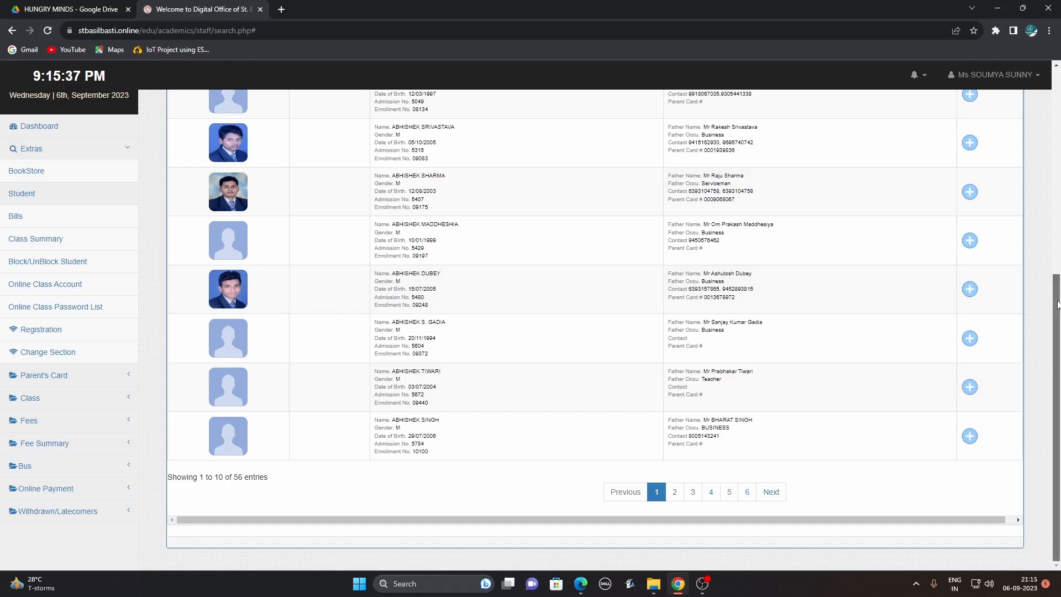
{"action": "scroll", "coordinate": [1038, 294], "scroll_direction": "up", "scroll_amount": 5}
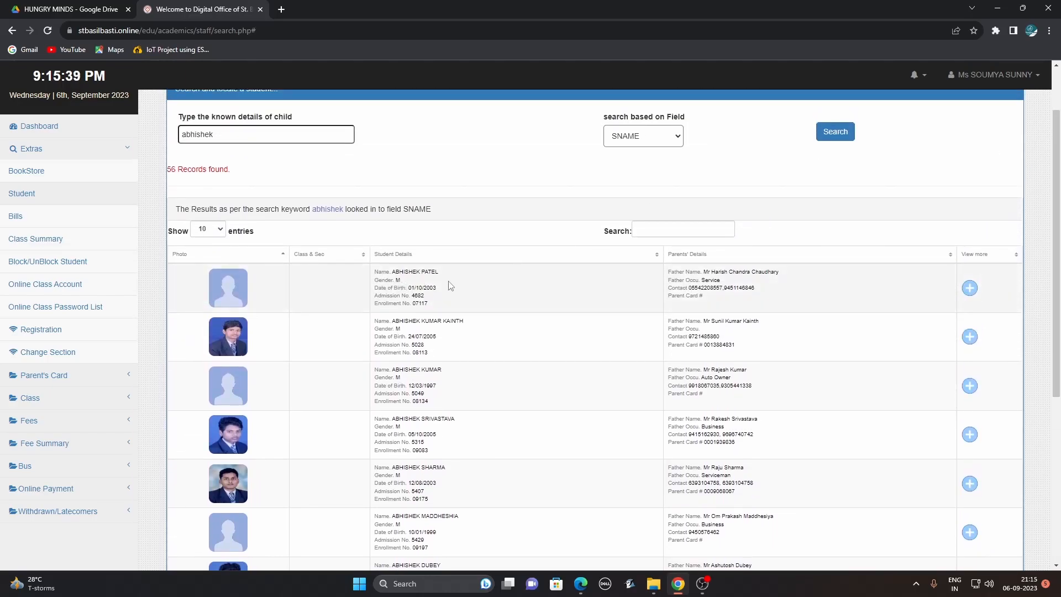
{"action": "left_click", "coordinate": [43, 153]}
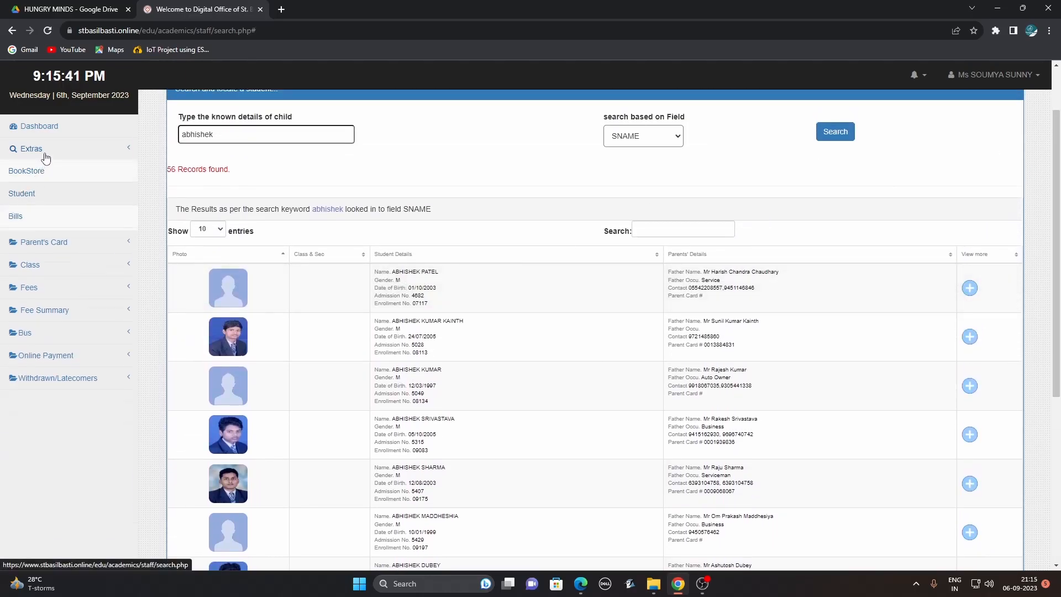
{"action": "left_click", "coordinate": [36, 157]}
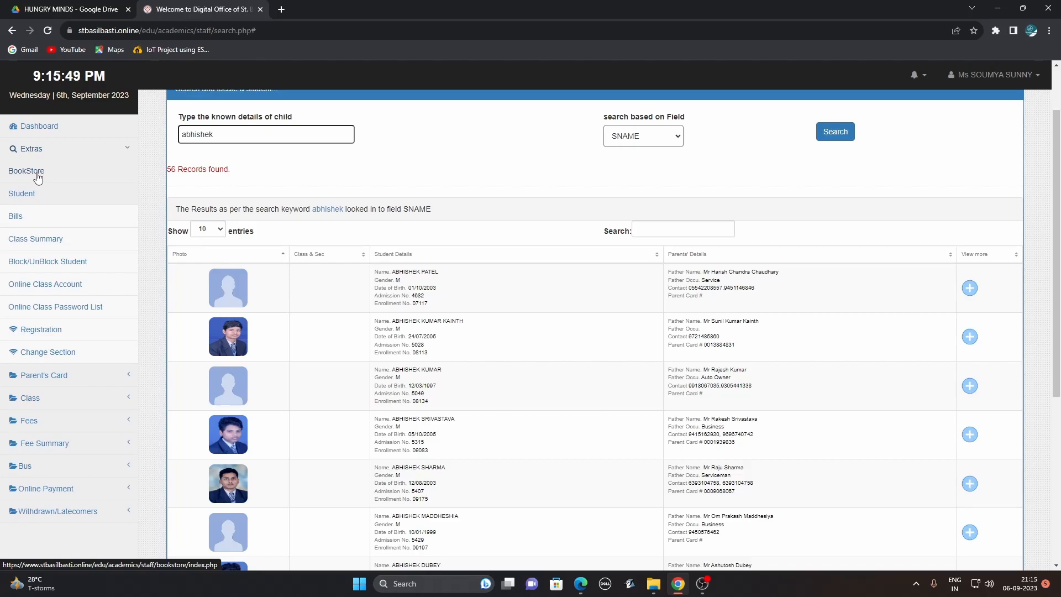
In BookStore's Issue Receipt, load a saved admission number's books and review the Rs. 7076 total.
{"action": "left_click", "coordinate": [37, 175]}
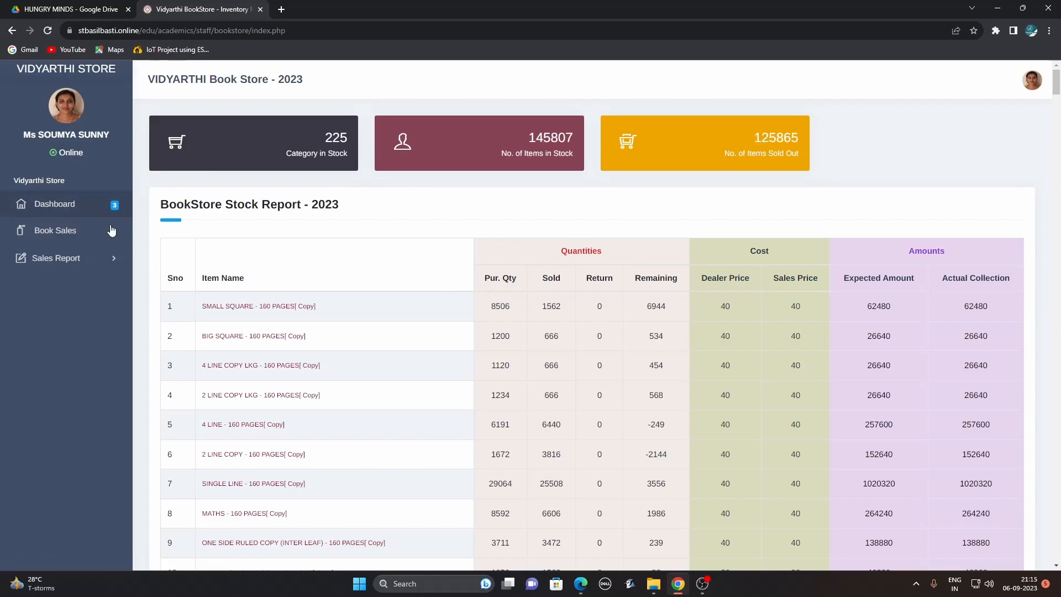
{"action": "left_click", "coordinate": [73, 239]}
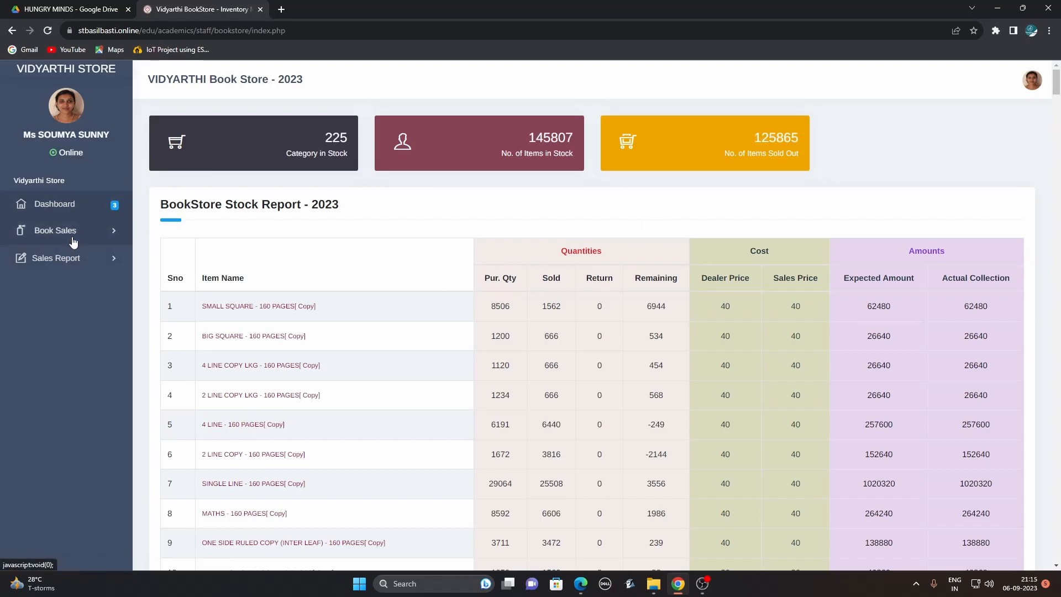
{"action": "left_click", "coordinate": [72, 255]}
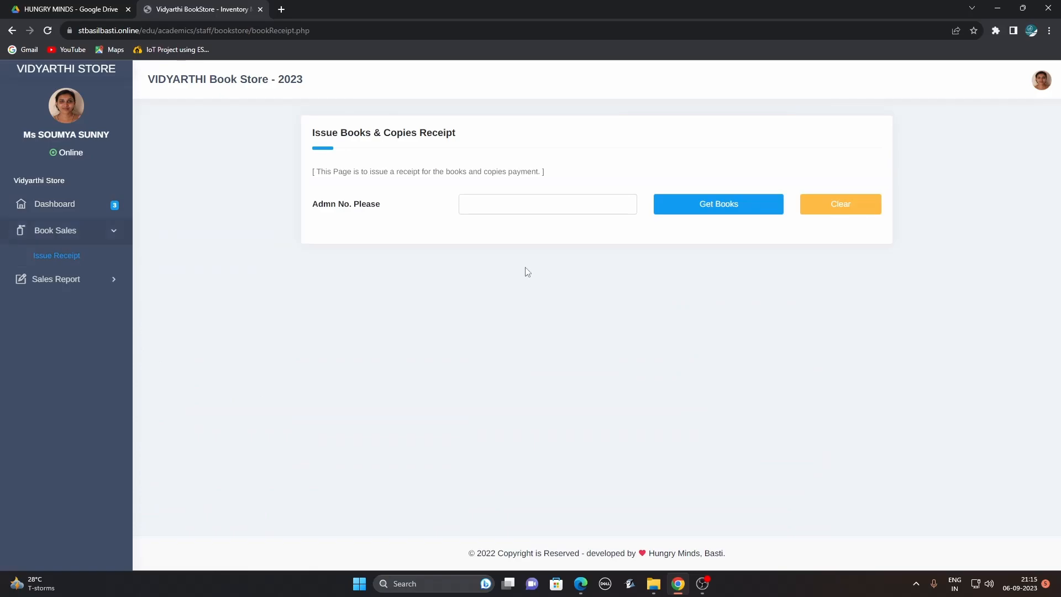
{"action": "left_click", "coordinate": [547, 210]}
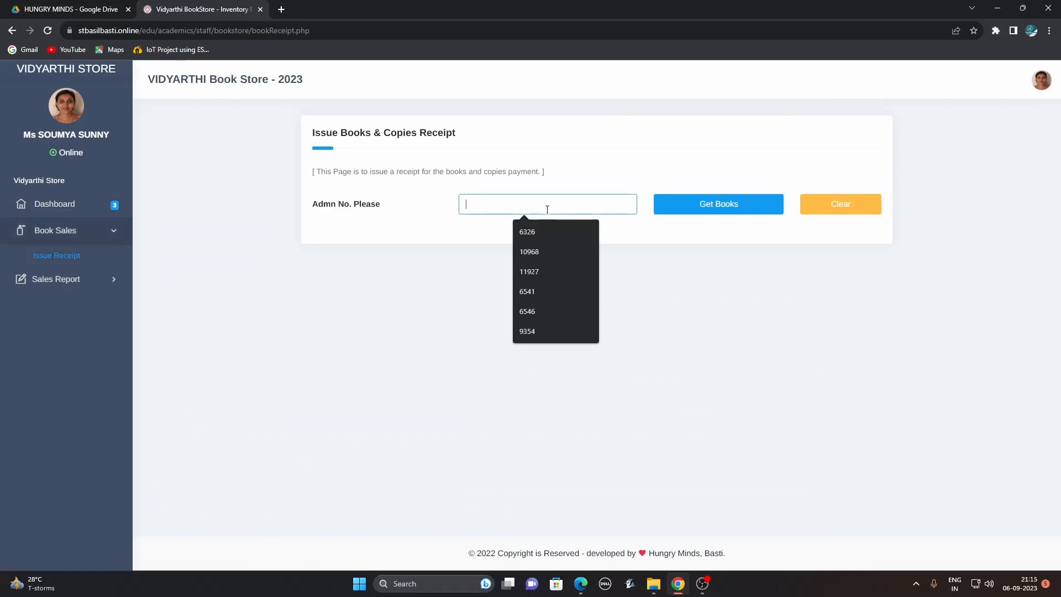
{"action": "left_click", "coordinate": [548, 250]}
{"action": "left_click", "coordinate": [697, 211]}
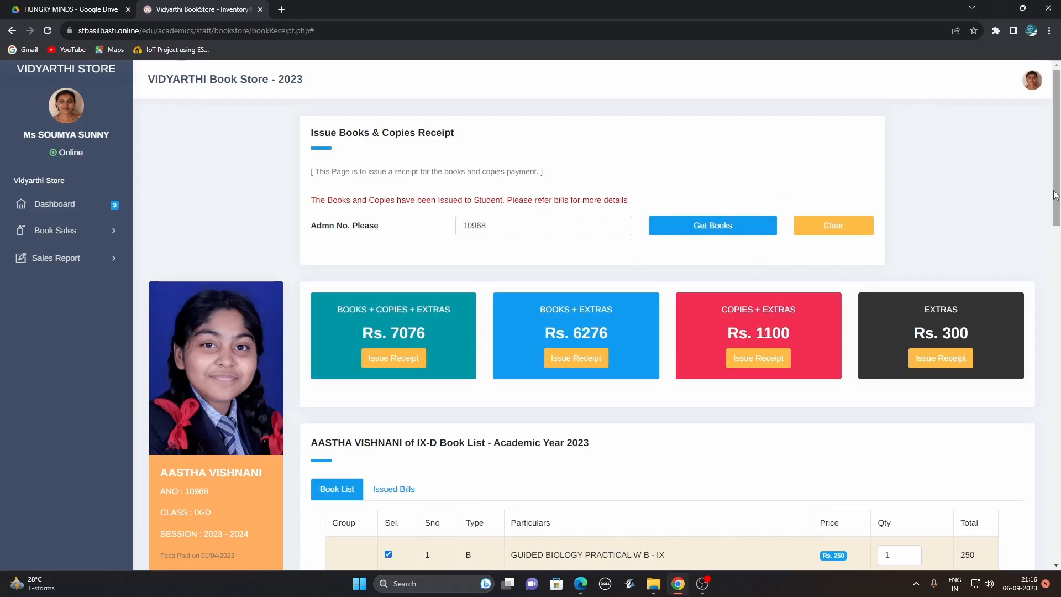
{"action": "left_click_drag", "start_coordinate": [1055, 189], "coordinate": [1050, 218]}
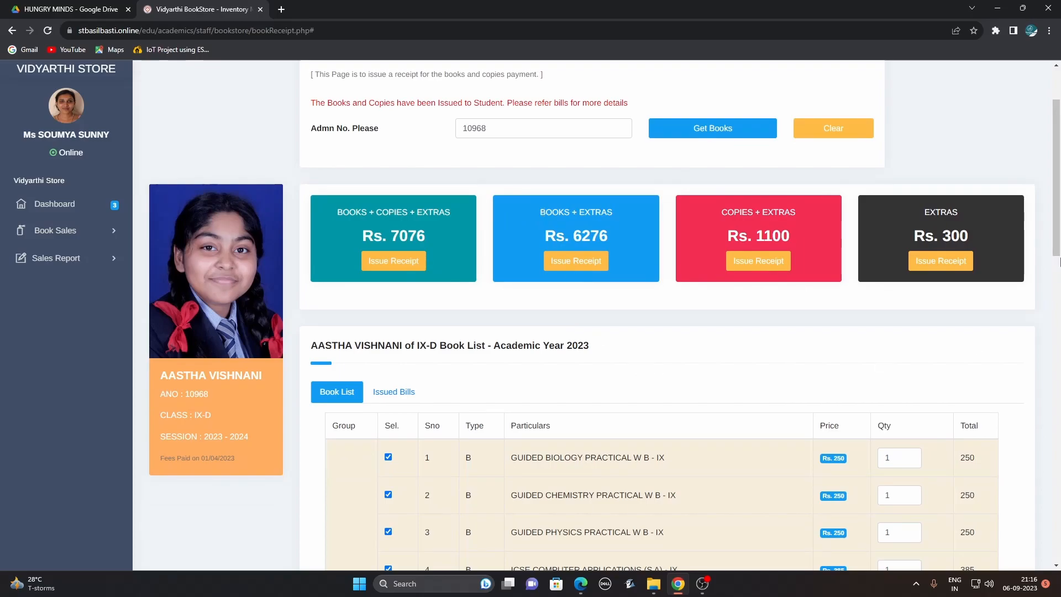
{"action": "left_click_drag", "start_coordinate": [1058, 227], "coordinate": [1059, 310]}
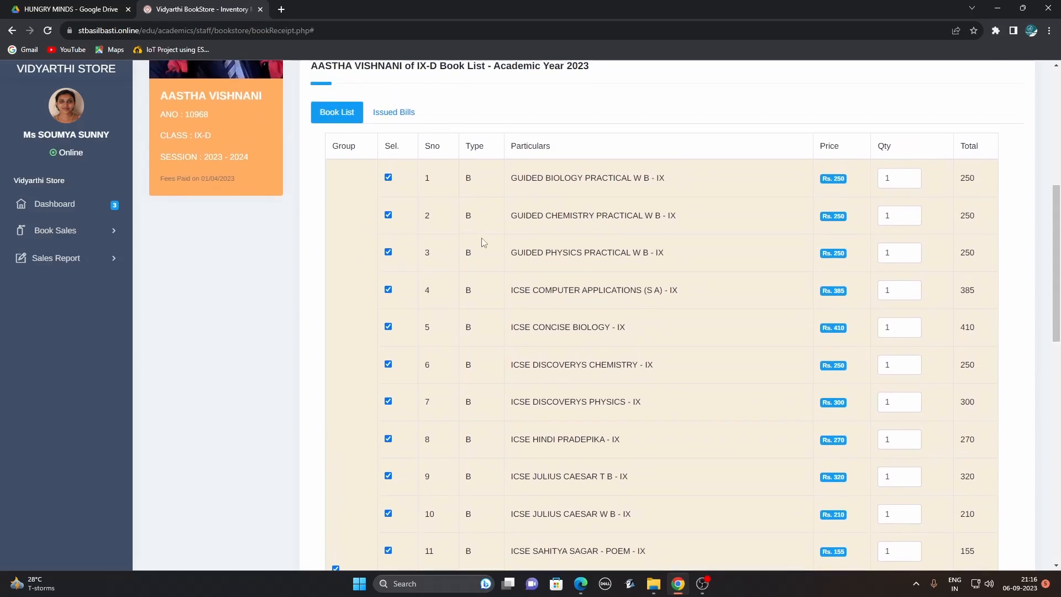
{"action": "left_click_drag", "start_coordinate": [1054, 209], "coordinate": [1059, 393]}
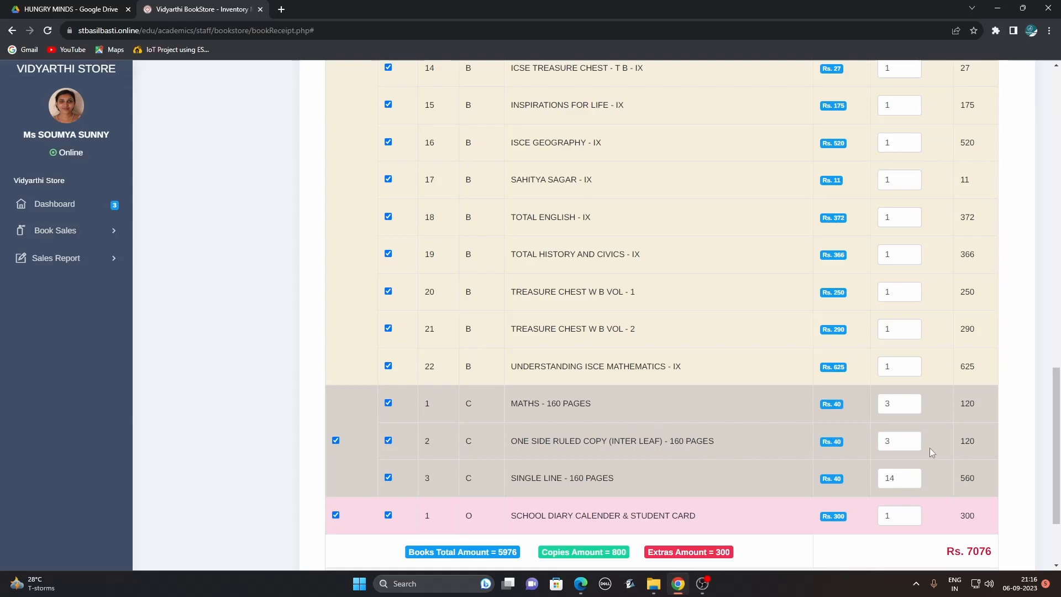
{"action": "left_click_drag", "start_coordinate": [1056, 401], "coordinate": [1057, 438]}
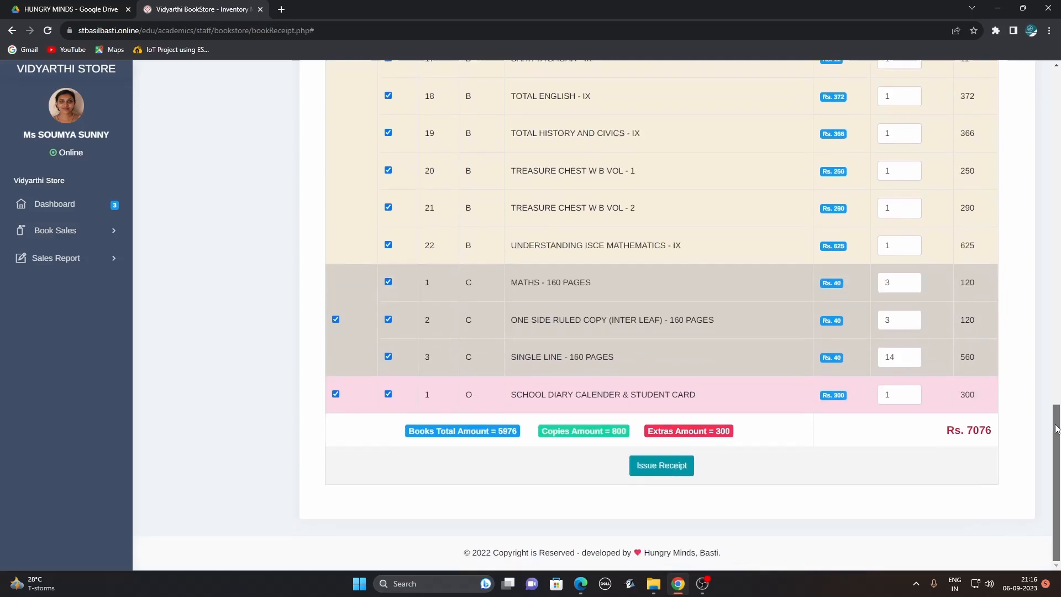
{"action": "left_click", "coordinate": [662, 469]}
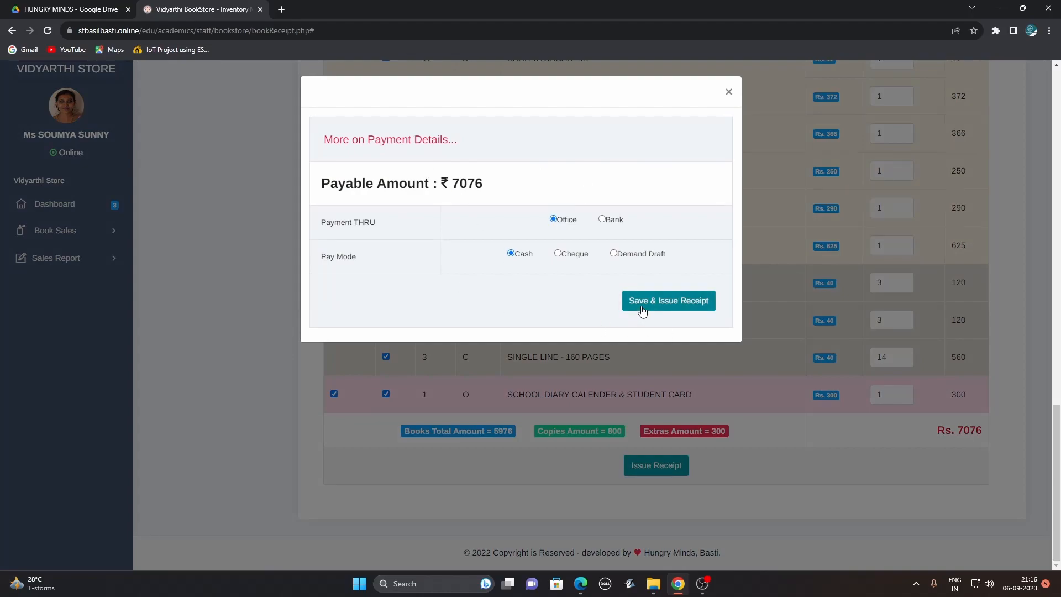
{"action": "left_click", "coordinate": [728, 94]}
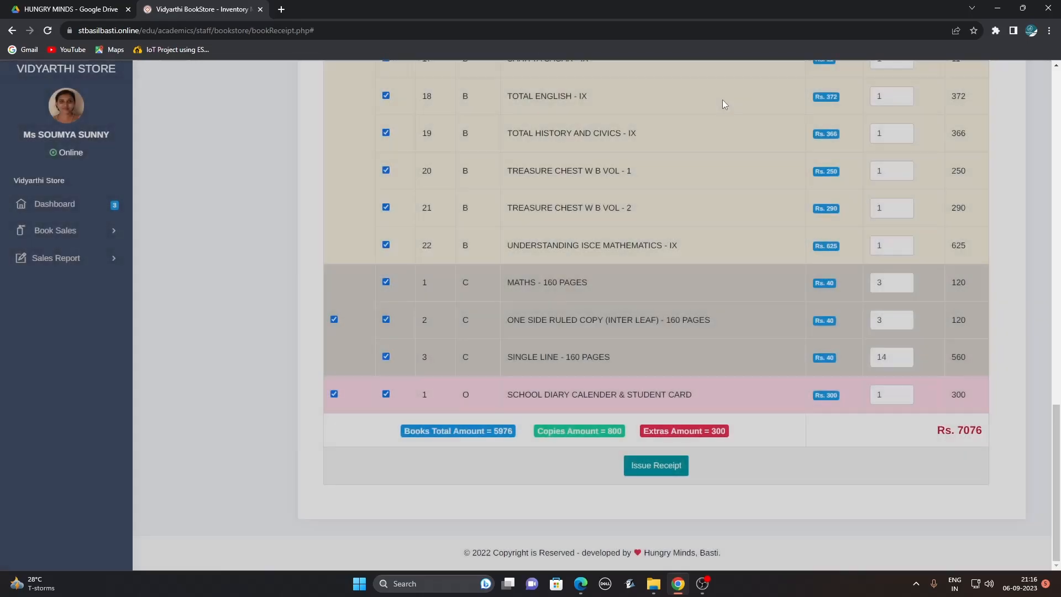
{"action": "left_click_drag", "start_coordinate": [1057, 449], "coordinate": [1058, 218]}
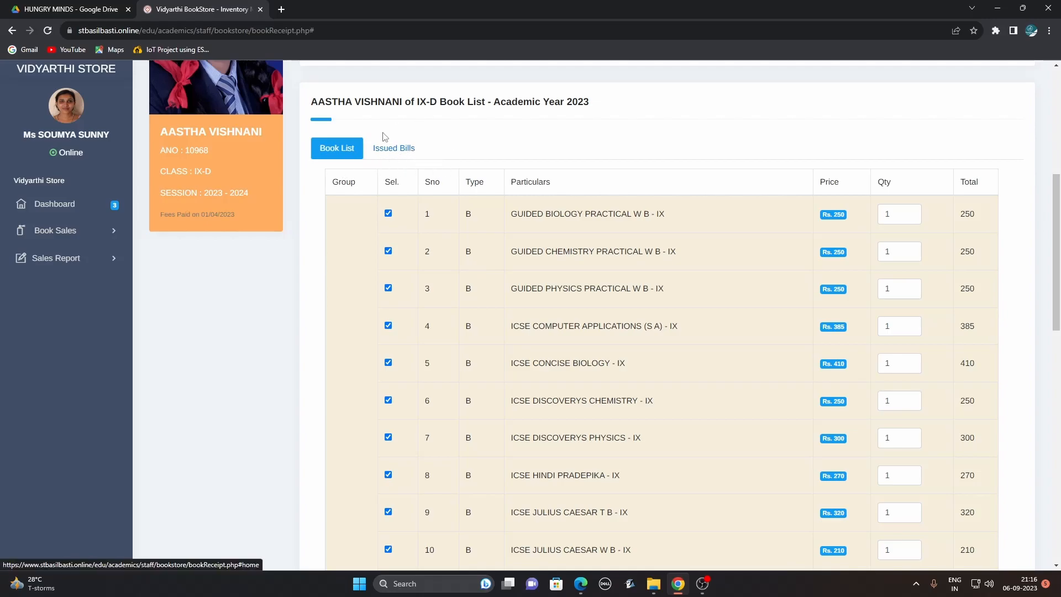
{"action": "scroll", "coordinate": [234, 161], "scroll_direction": "down", "scroll_amount": 2}
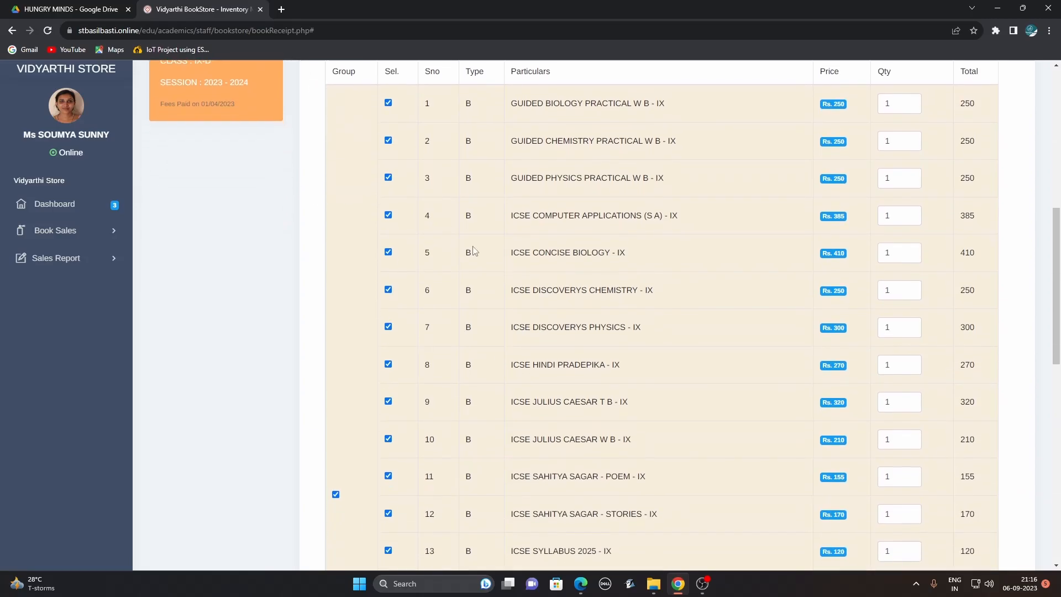
{"action": "scroll", "coordinate": [1058, 291], "scroll_direction": "up", "scroll_amount": 8}
{"action": "scroll", "coordinate": [965, 224], "scroll_direction": "down", "scroll_amount": 3}
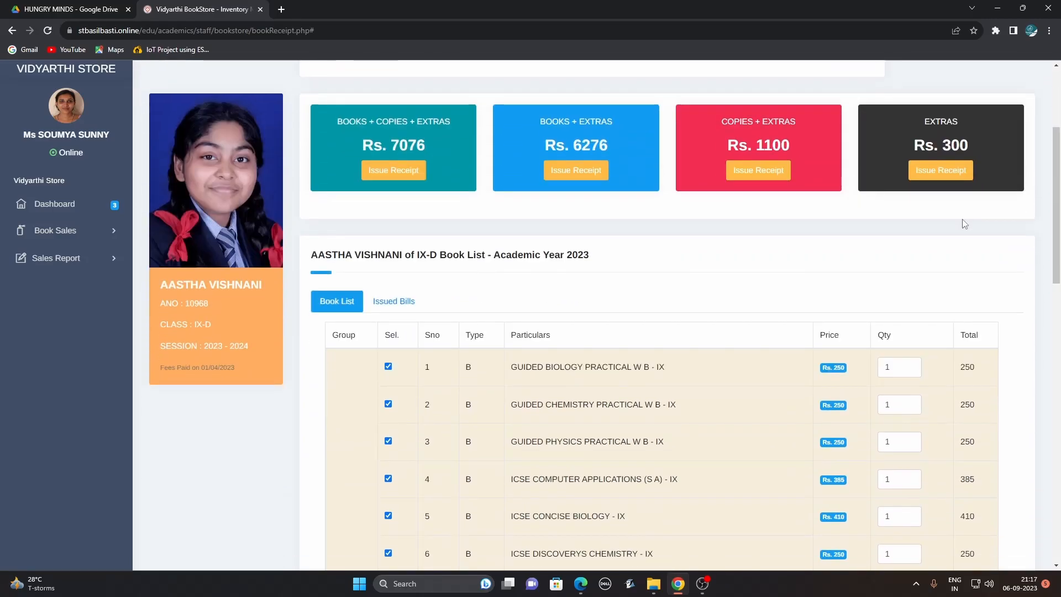
List the issued bills and open the printable duplicate of the Rs. 5976 BOOKS bill.
{"action": "left_click", "coordinate": [405, 301]}
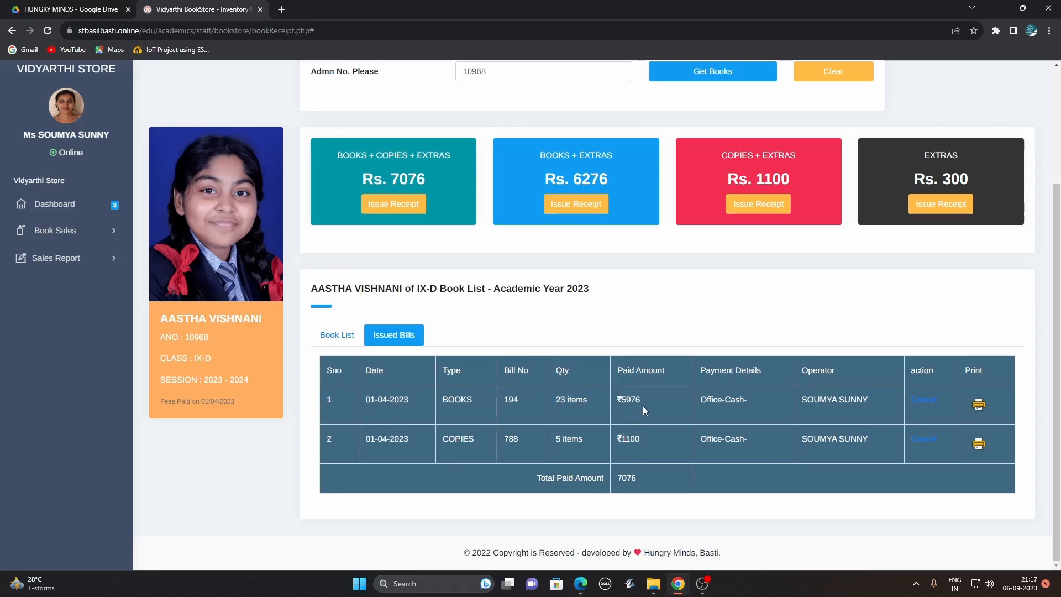
{"action": "left_click", "coordinate": [637, 439]}
{"action": "left_click", "coordinate": [979, 408]}
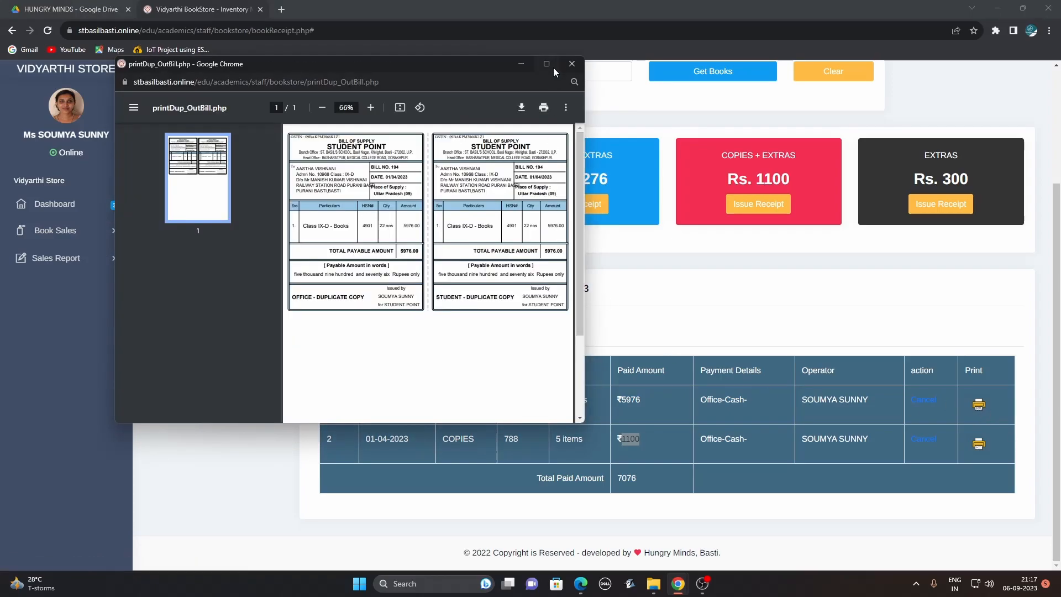
Maximize the duplicate bill window, zoom it to 110%, then close it.
{"action": "left_click", "coordinate": [548, 65]}
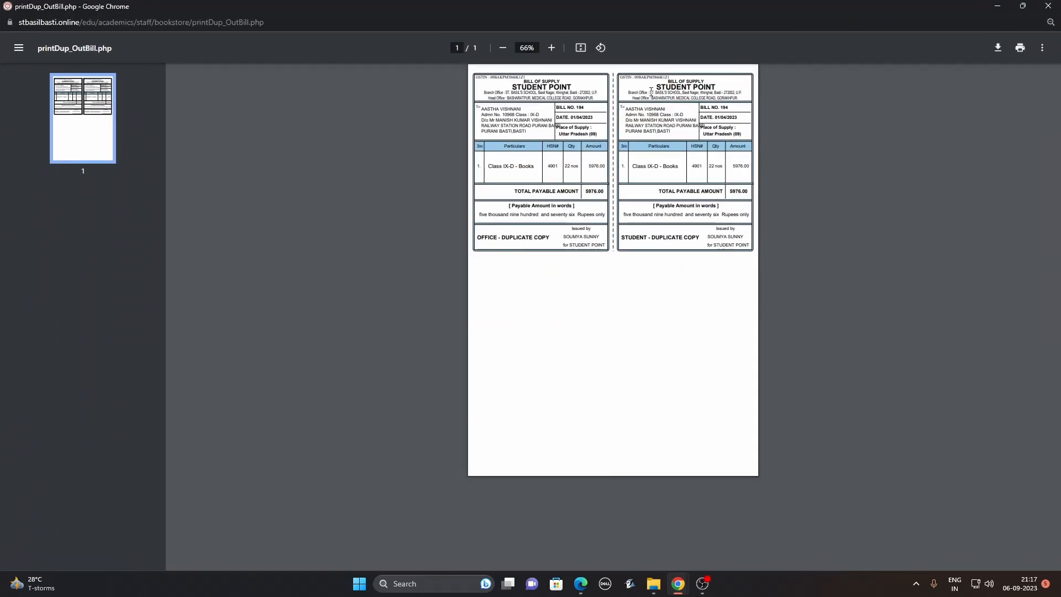
{"action": "left_click", "coordinate": [552, 48]}
{"action": "left_click", "coordinate": [551, 49]}
{"action": "left_click", "coordinate": [552, 49]}
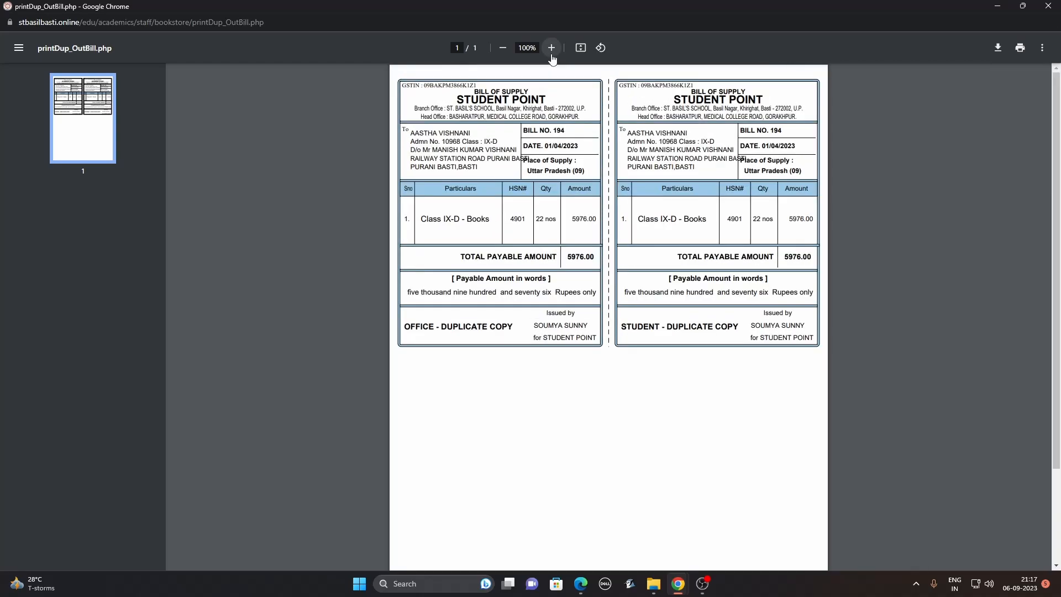
{"action": "left_click", "coordinate": [552, 49]}
{"action": "left_click", "coordinate": [552, 49]}
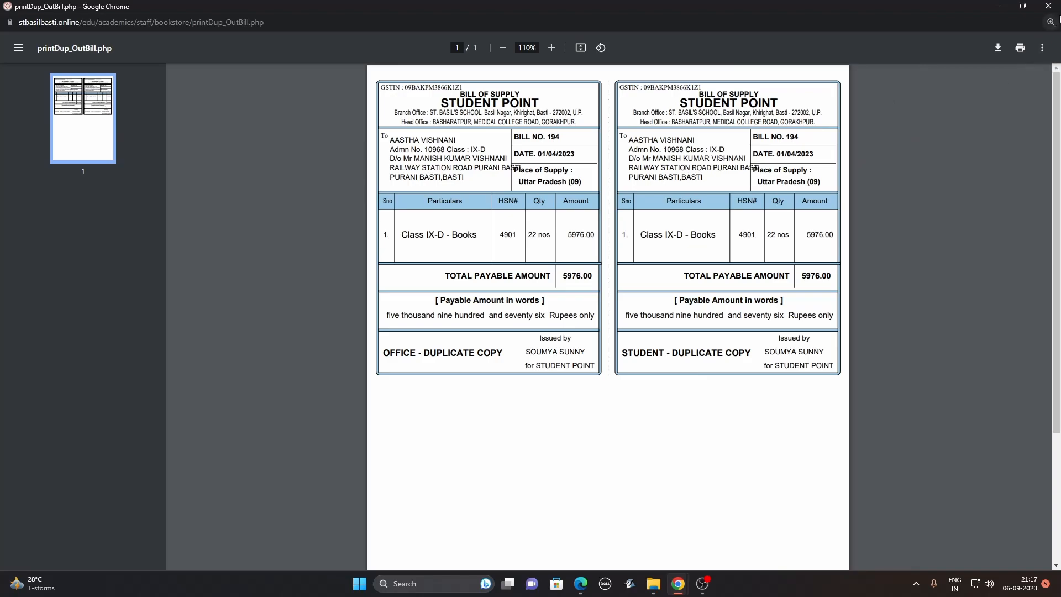
{"action": "left_click", "coordinate": [1050, 6]}
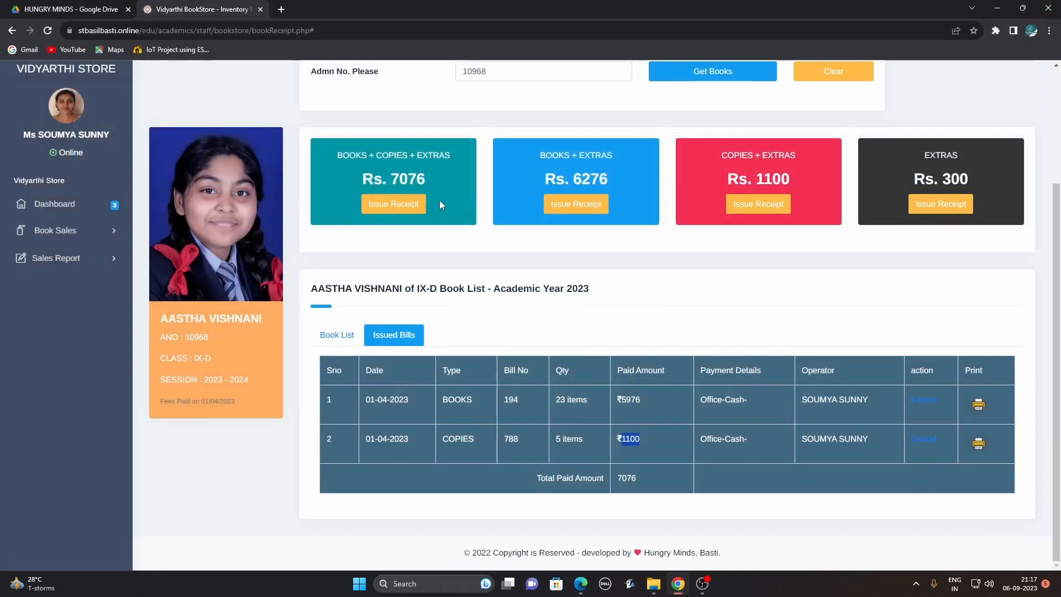
Expand the sales reports, then go back through history to the portal's Search Student page.
{"action": "left_click", "coordinate": [66, 266]}
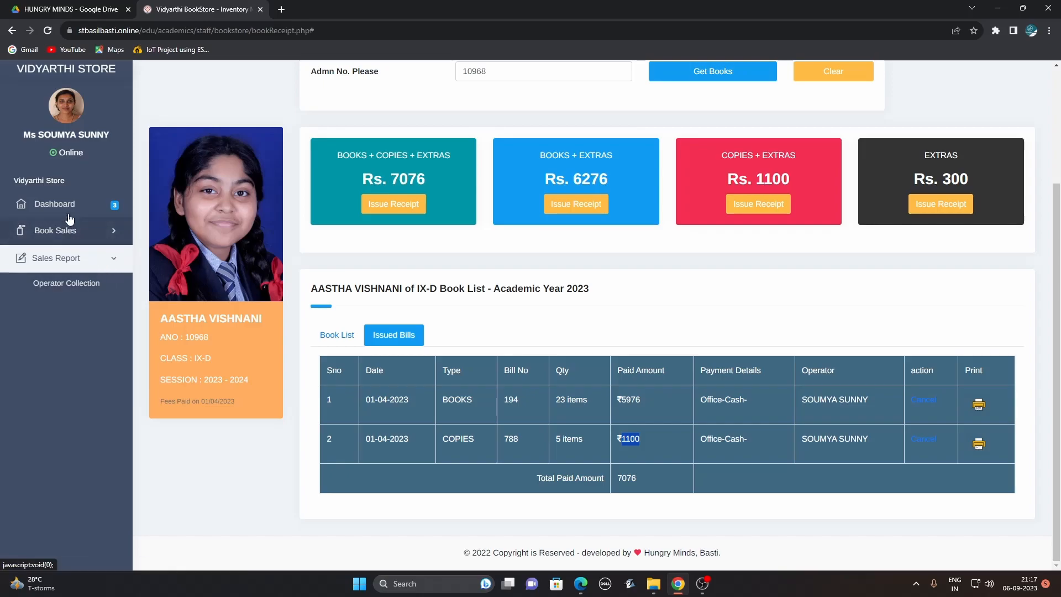
{"action": "left_click", "coordinate": [12, 31]}
{"action": "left_click", "coordinate": [12, 31]}
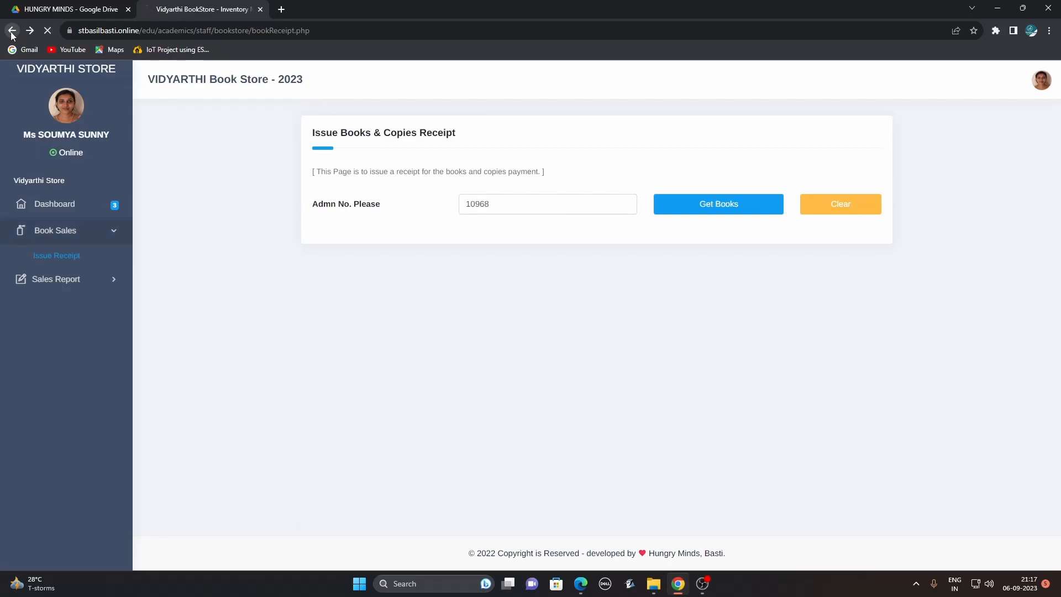
{"action": "left_click", "coordinate": [11, 31]}
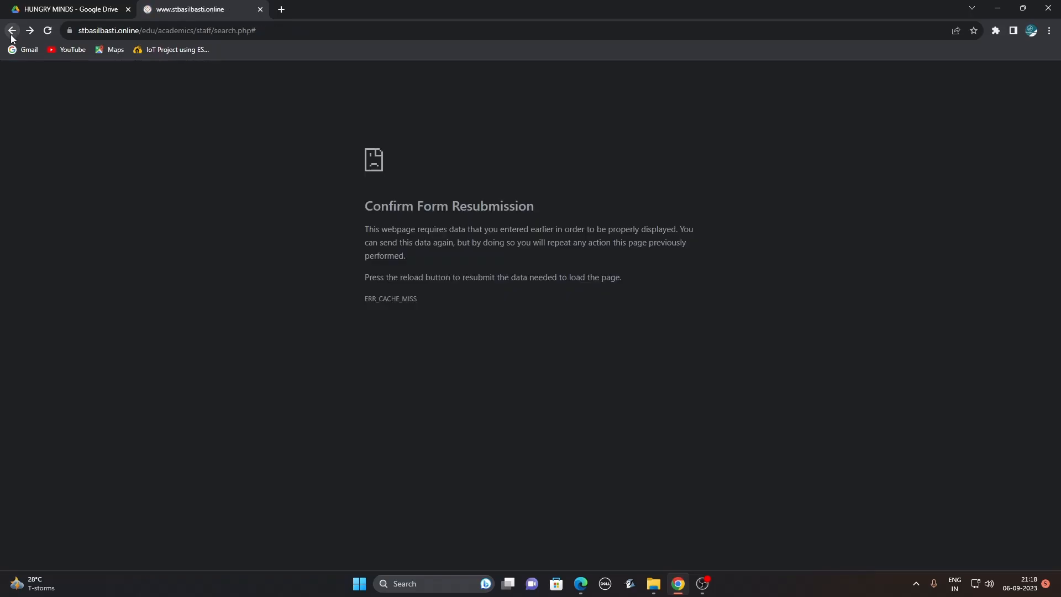
{"action": "left_click", "coordinate": [11, 32]}
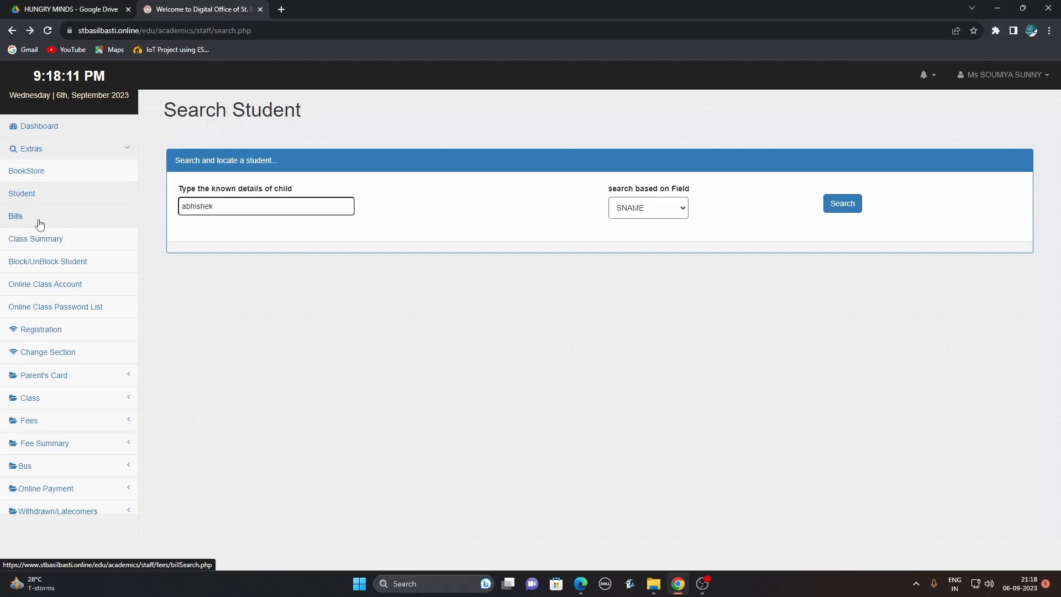
Search bills by BILLNO using a previously used bill number suggestion.
{"action": "left_click", "coordinate": [20, 227]}
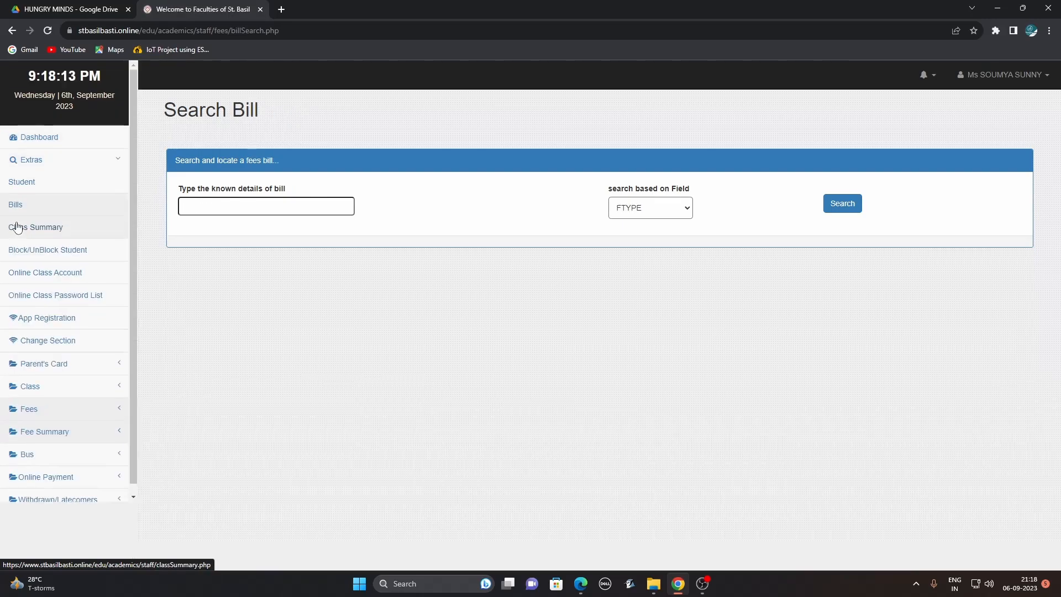
{"action": "left_click", "coordinate": [213, 208]}
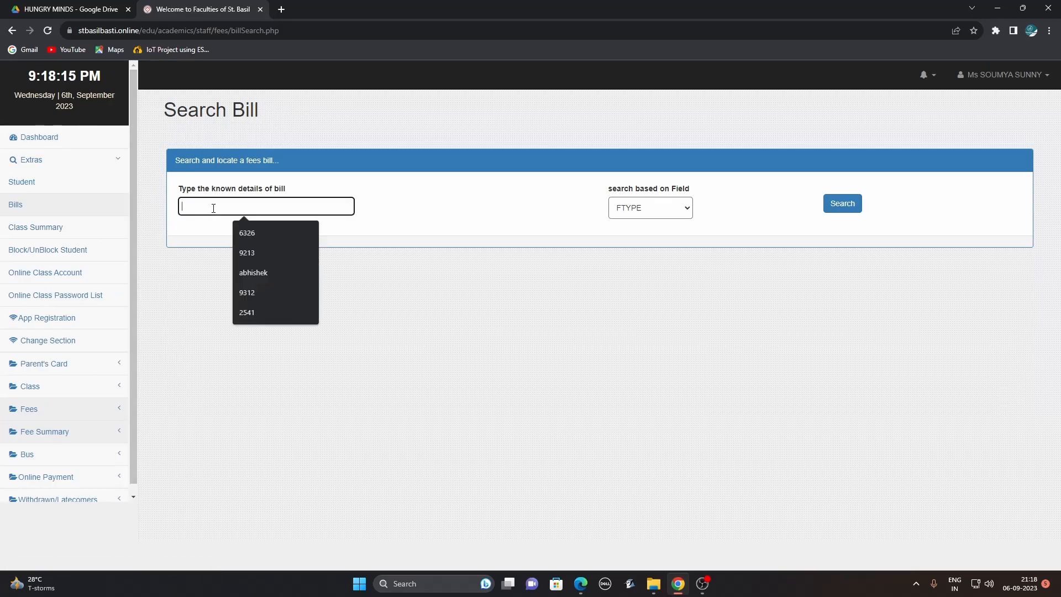
{"action": "left_click", "coordinate": [685, 212]}
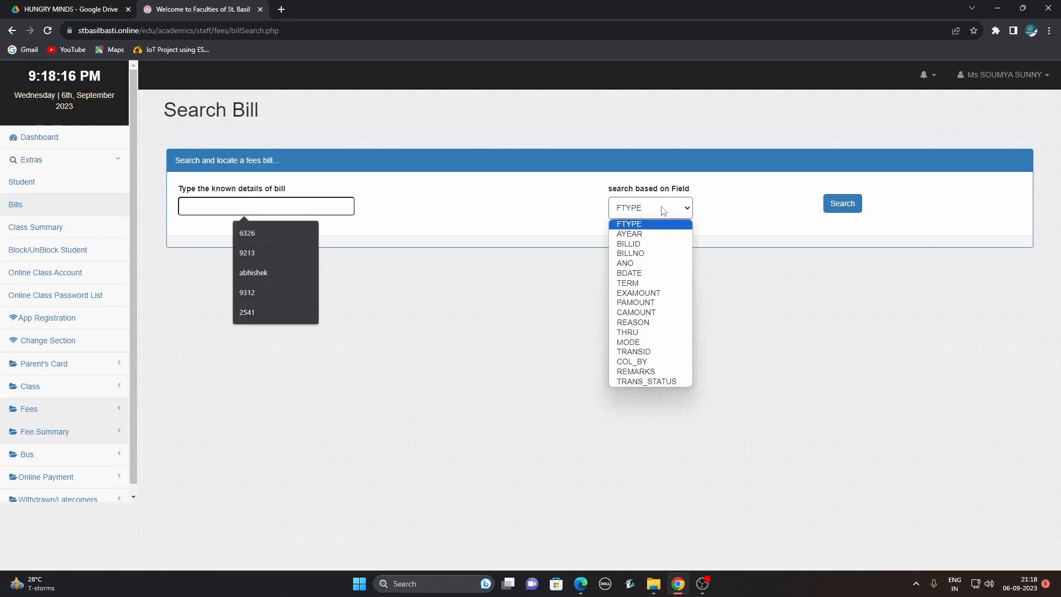
{"action": "left_click", "coordinate": [663, 260]}
{"action": "left_click", "coordinate": [348, 202]}
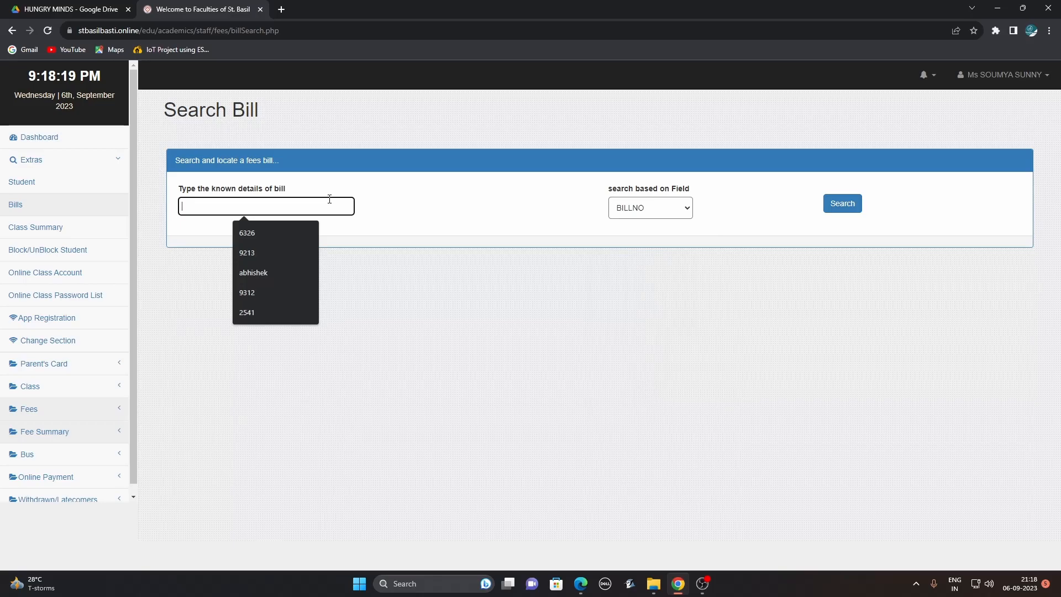
{"action": "left_click", "coordinate": [287, 241]}
{"action": "left_click", "coordinate": [833, 208]}
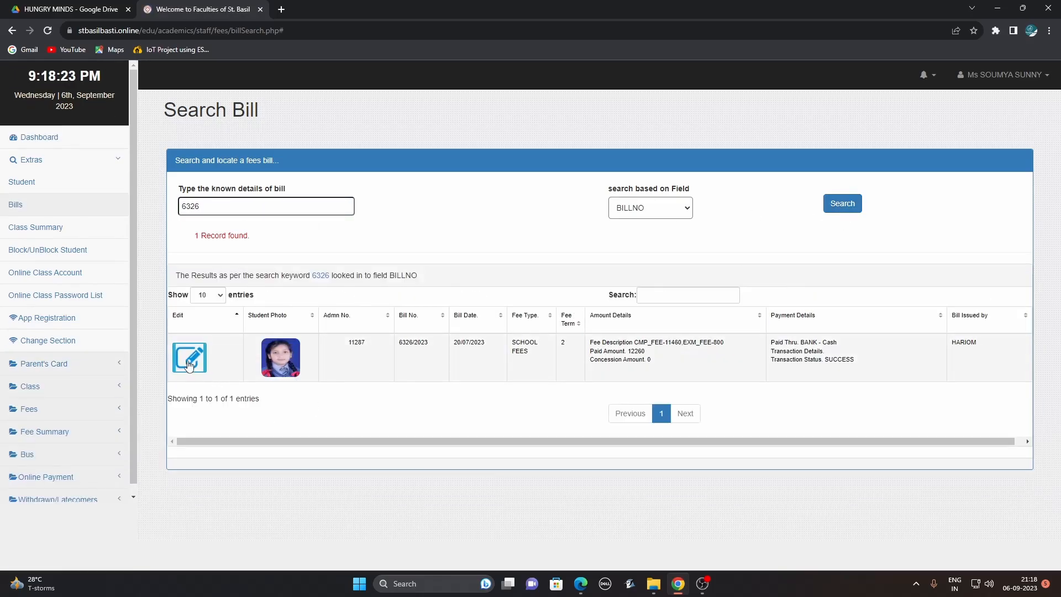
Open the found 12260 school-fees bill in Edit and close it without changes.
{"action": "left_click", "coordinate": [189, 362]}
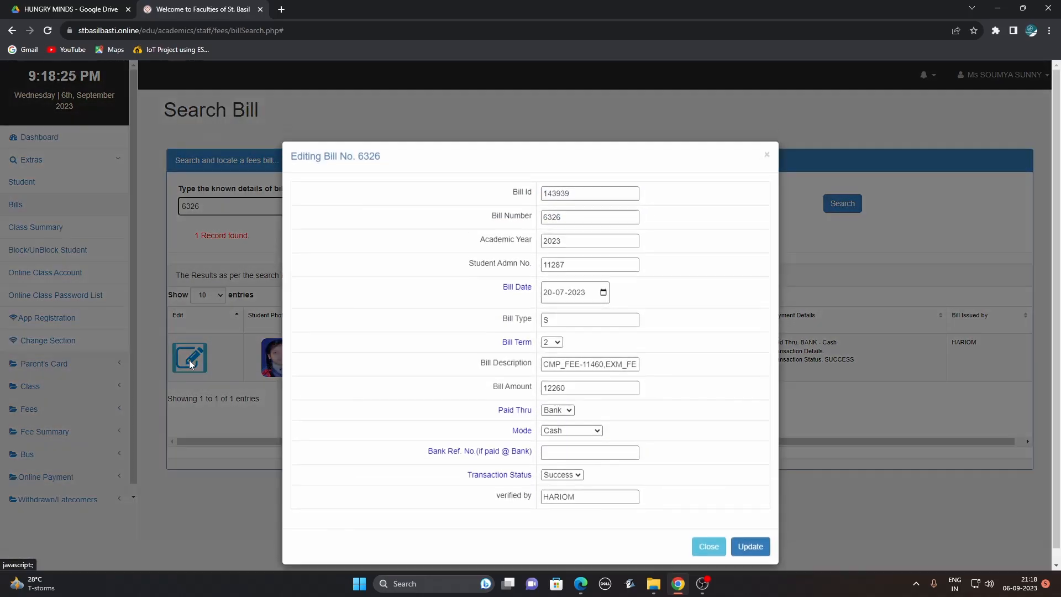
{"action": "left_click", "coordinate": [715, 554]}
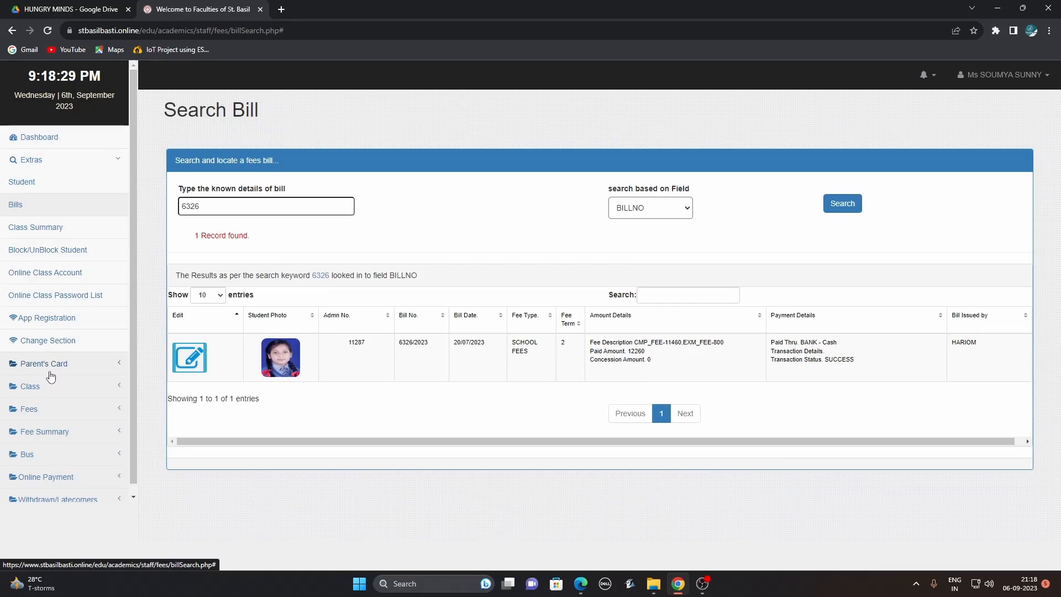
{"action": "left_click", "coordinate": [46, 414]}
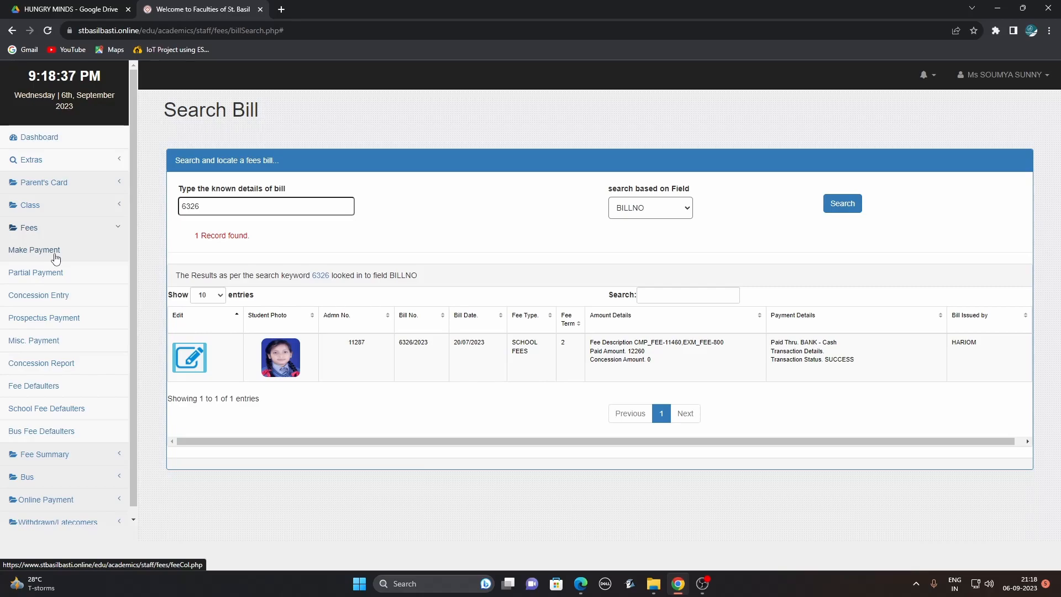
On the fee receipt page, try an admission number and check the last 10 bills for the right one.
{"action": "left_click", "coordinate": [56, 257]}
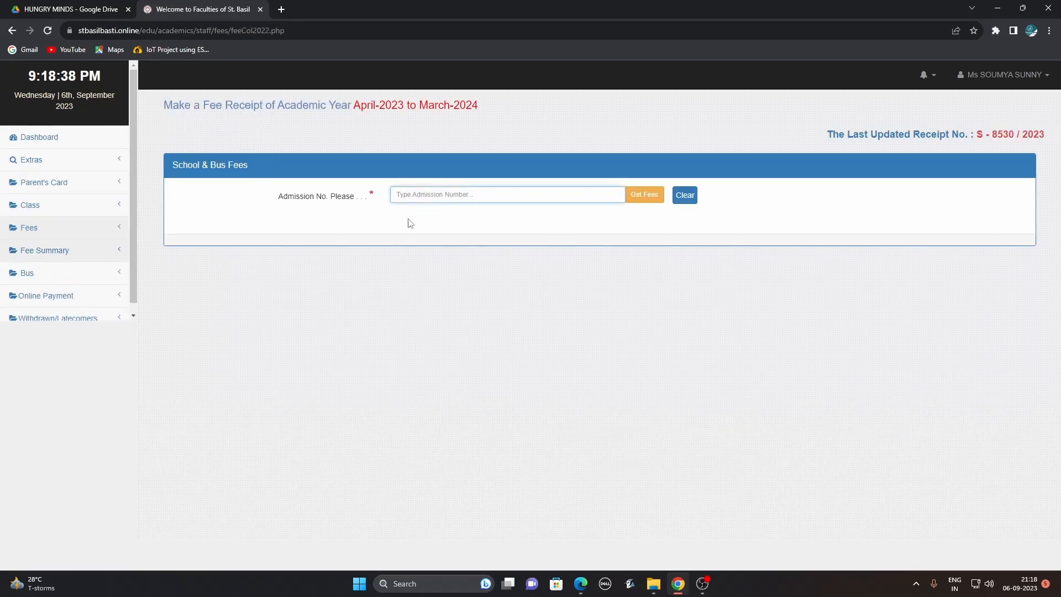
{"action": "left_click", "coordinate": [422, 194]}
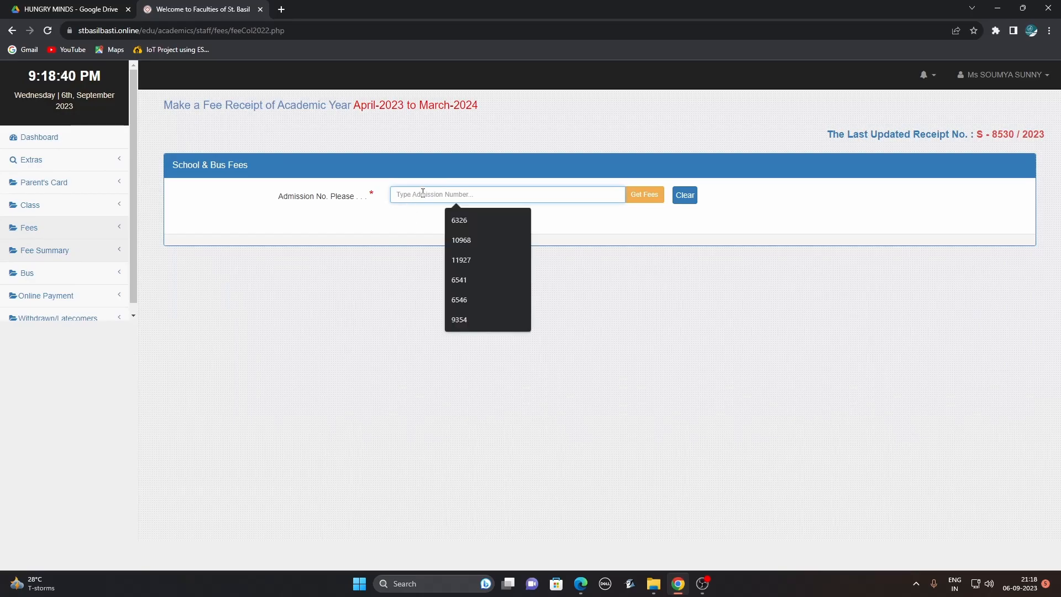
{"action": "type", "text": "6236"}
{"action": "key", "text": "Return"}
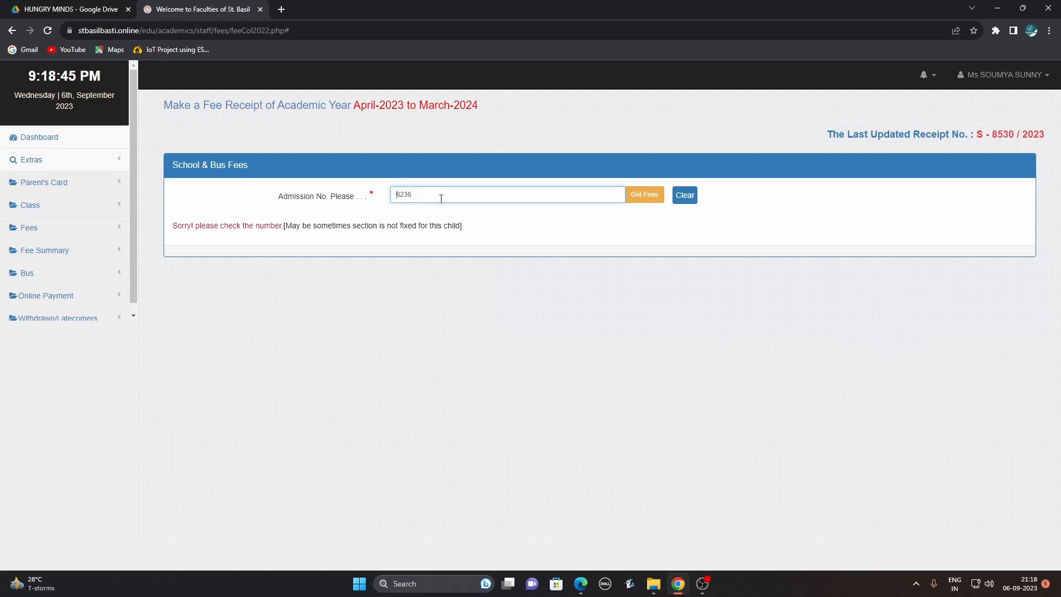
{"action": "left_click", "coordinate": [1019, 134]}
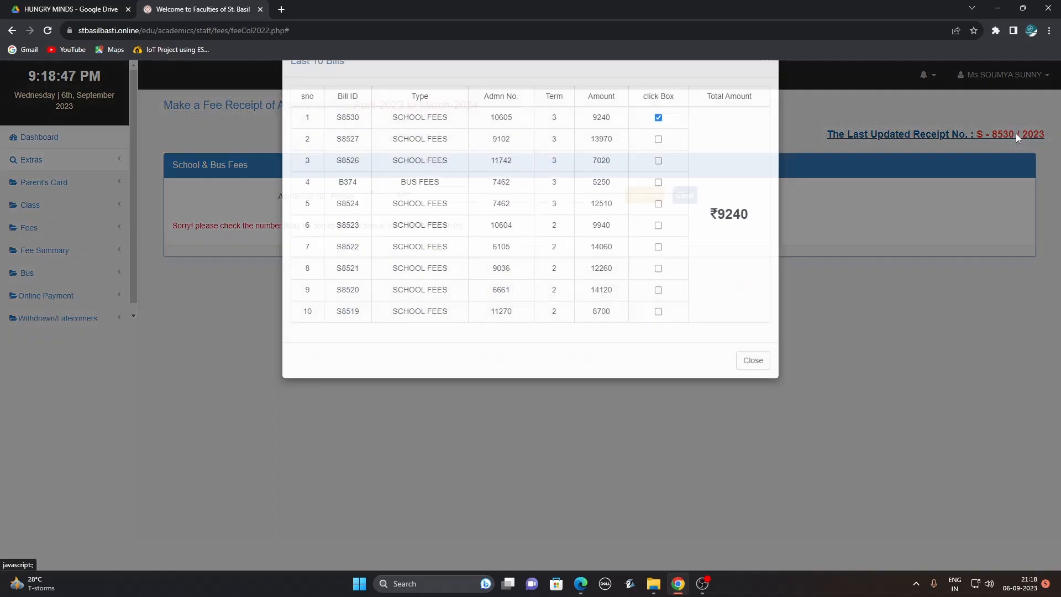
{"action": "left_click_drag", "start_coordinate": [514, 156], "coordinate": [487, 159]}
{"action": "left_click", "coordinate": [752, 392]}
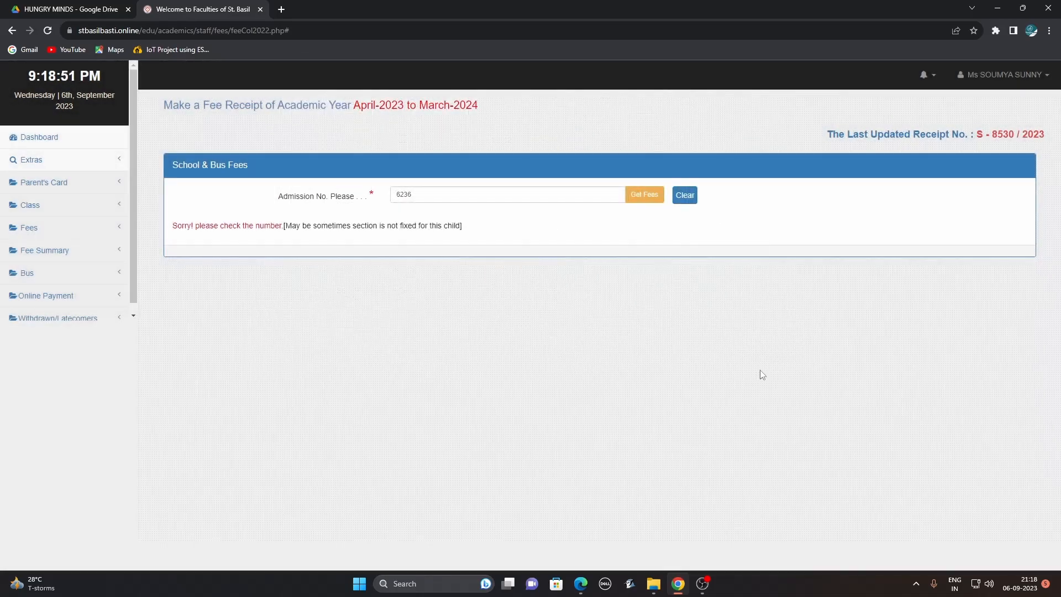
Enter the correct admission number and list the three paid bills: ₹9940, ₹9940, ₹9240.
{"action": "left_click_drag", "start_coordinate": [418, 199], "coordinate": [371, 198]}
{"action": "left_click_drag", "start_coordinate": [439, 199], "coordinate": [371, 200]}
{"action": "type", "text": "106"}
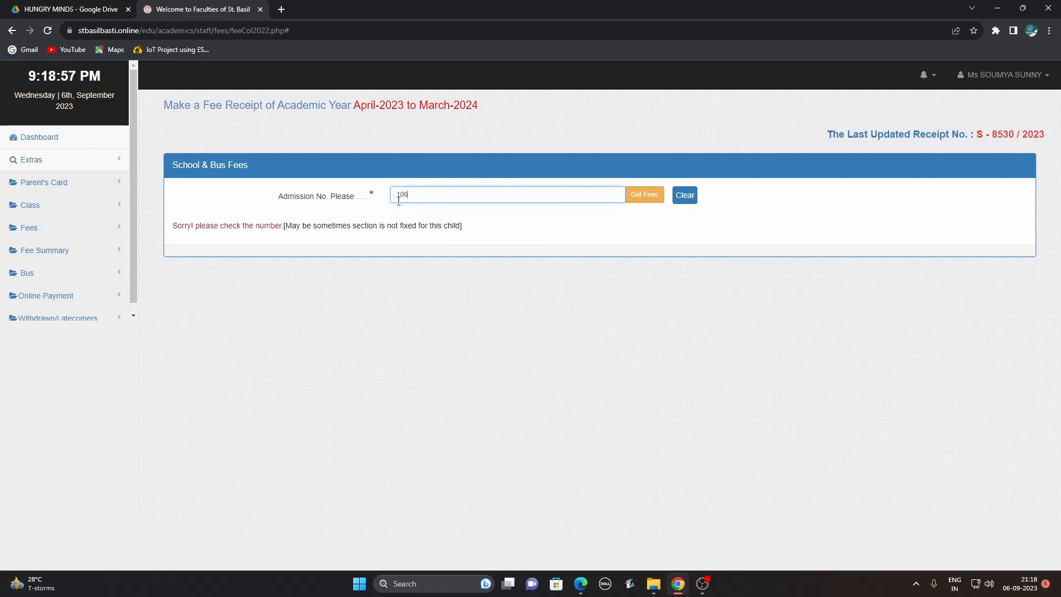
{"action": "type", "text": "05"}
{"action": "key", "text": "Return"}
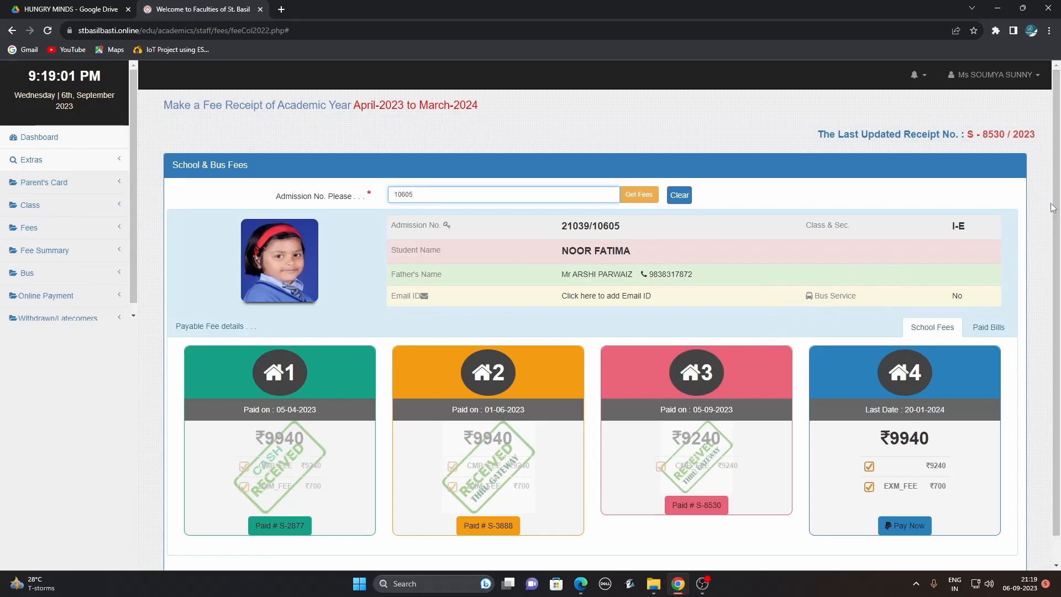
{"action": "scroll", "coordinate": [1057, 206], "scroll_direction": "down", "scroll_amount": 2}
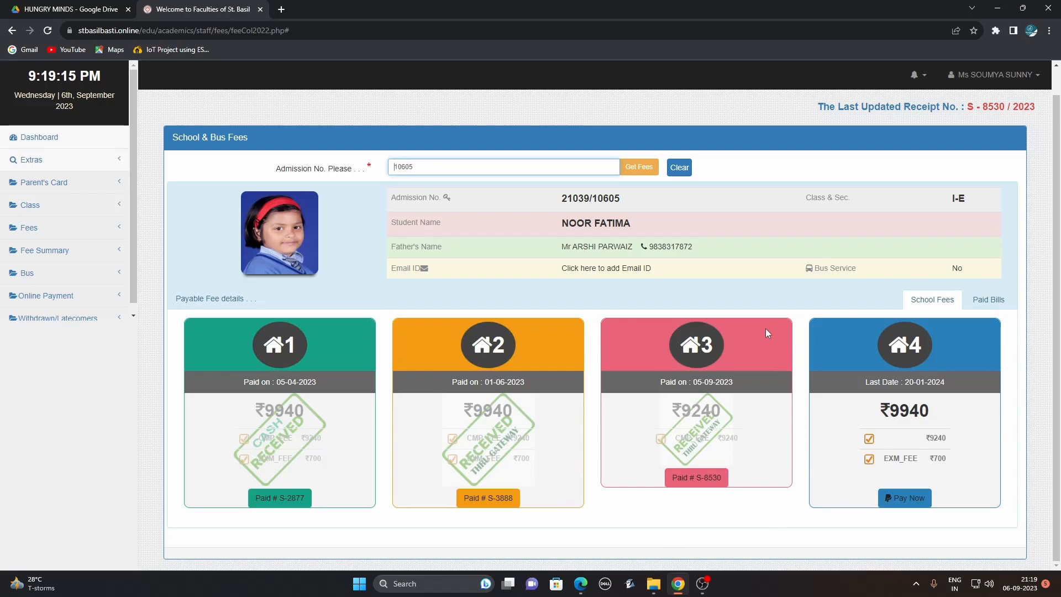
{"action": "left_click", "coordinate": [989, 303]}
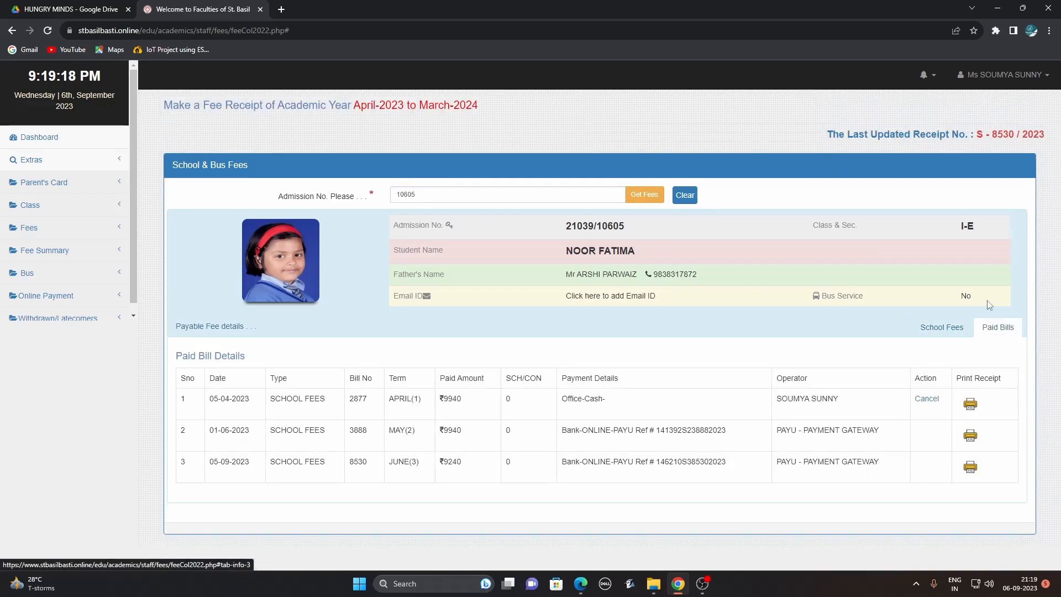
Open the April Rs. 9940 duplicate receipt full-screen and highlight its copy label, receipt number and operator.
{"action": "left_click", "coordinate": [970, 404]}
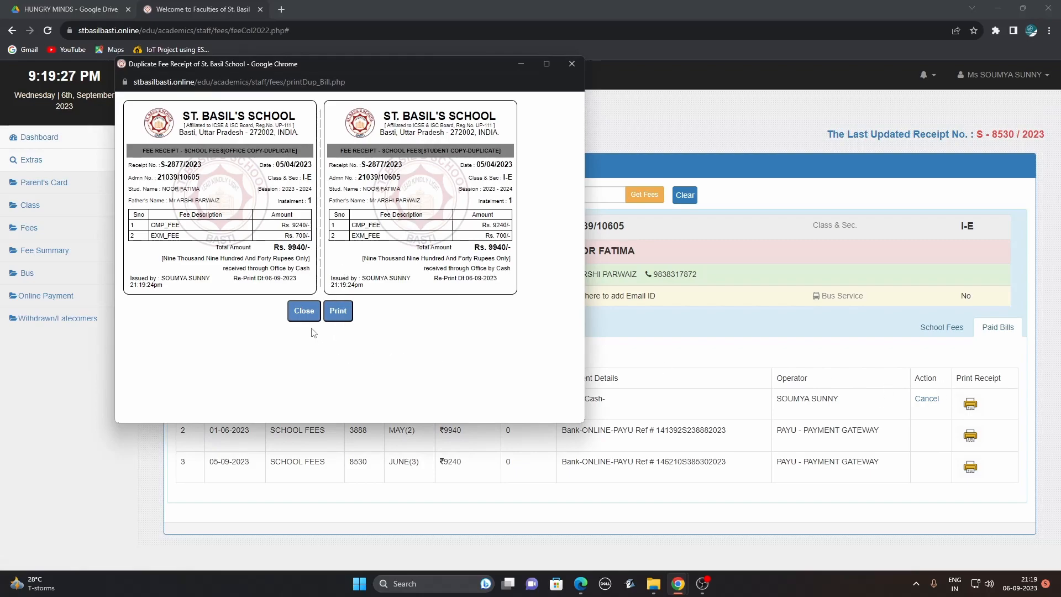
{"action": "left_click", "coordinate": [546, 64]}
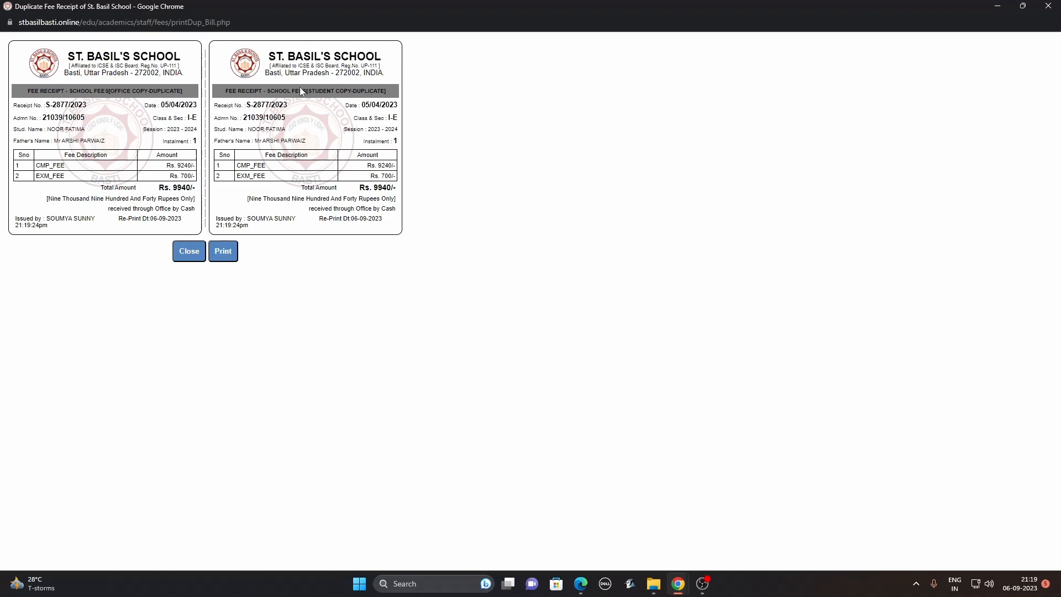
{"action": "left_click_drag", "start_coordinate": [319, 90], "coordinate": [385, 91]}
{"action": "left_click", "coordinate": [388, 105]}
{"action": "left_click_drag", "start_coordinate": [246, 106], "coordinate": [400, 106]}
{"action": "left_click_drag", "start_coordinate": [287, 118], "coordinate": [450, 139]}
{"action": "left_click", "coordinate": [406, 145]}
{"action": "left_click_drag", "start_coordinate": [48, 220], "coordinate": [190, 222]}
Close the receipt and highlight the cash and online PayU payment details in the bills list.
{"action": "left_click", "coordinate": [189, 254]}
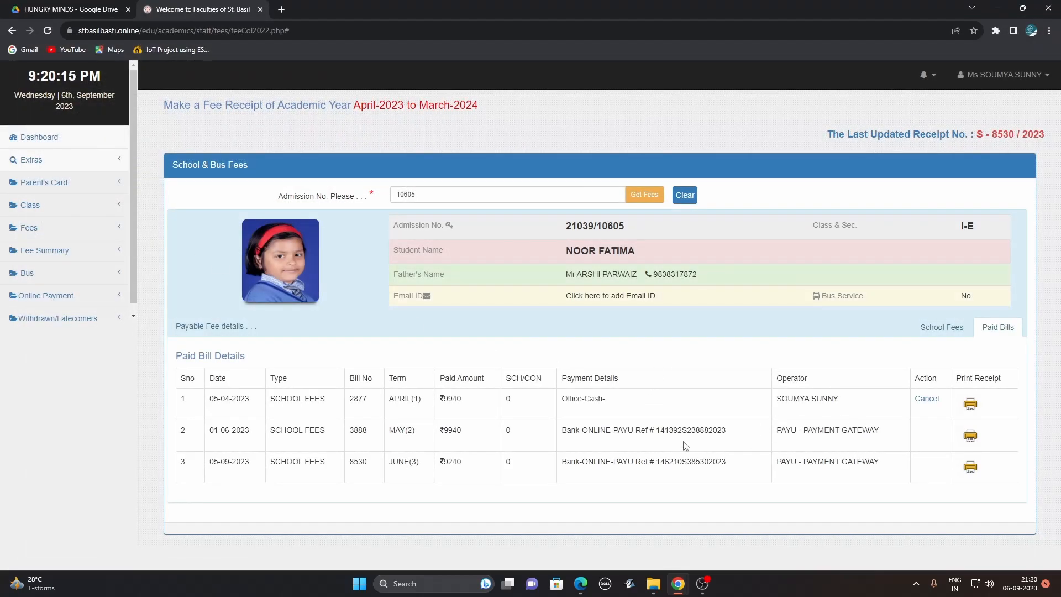
{"action": "left_click_drag", "start_coordinate": [618, 402], "coordinate": [564, 401]}
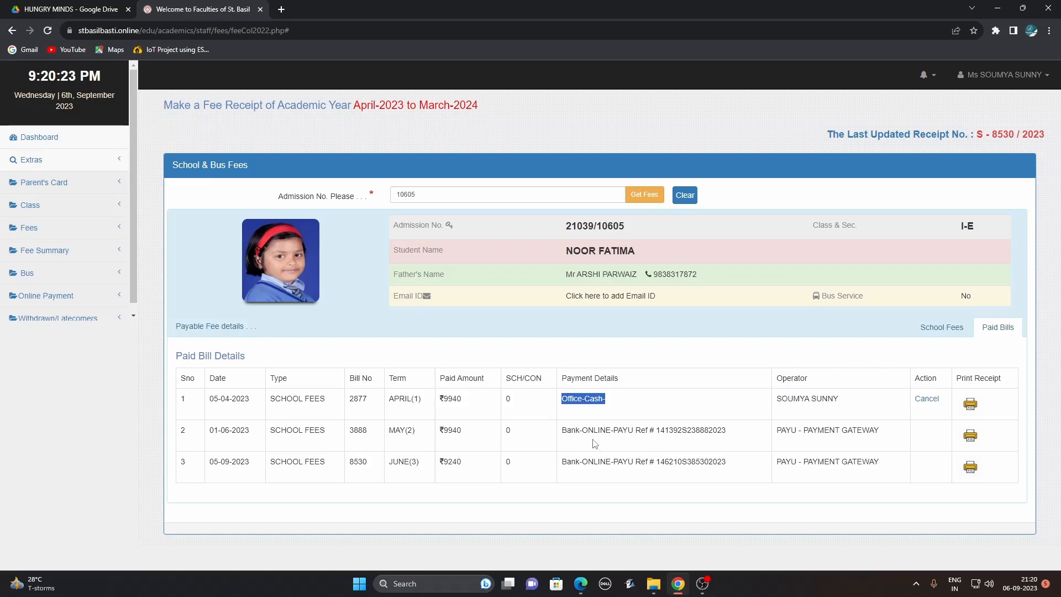
{"action": "left_click_drag", "start_coordinate": [559, 434], "coordinate": [734, 444]}
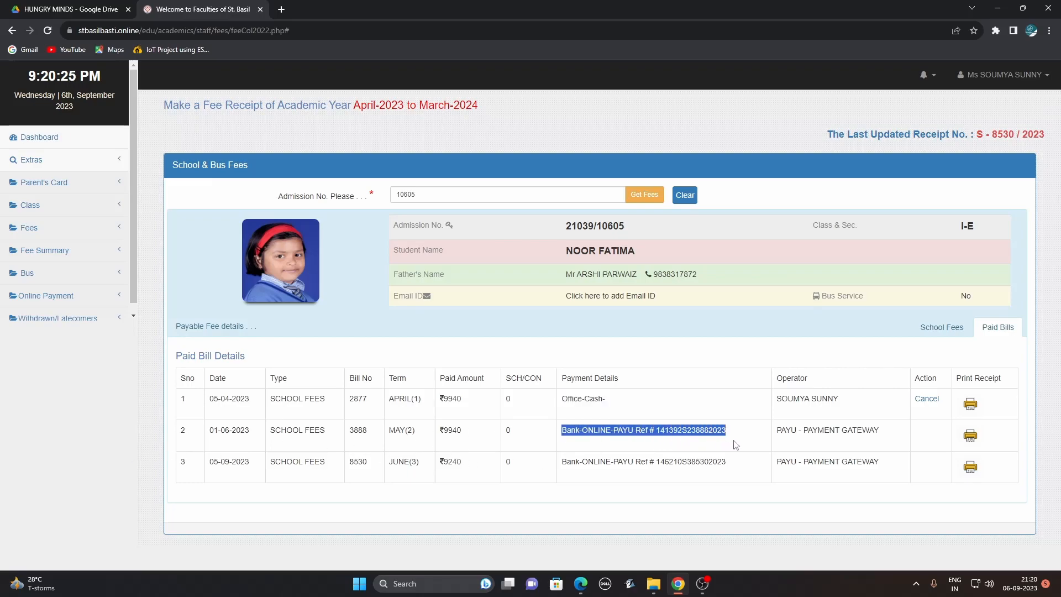
{"action": "left_click", "coordinate": [755, 445]}
{"action": "left_click_drag", "start_coordinate": [657, 431], "coordinate": [742, 440]}
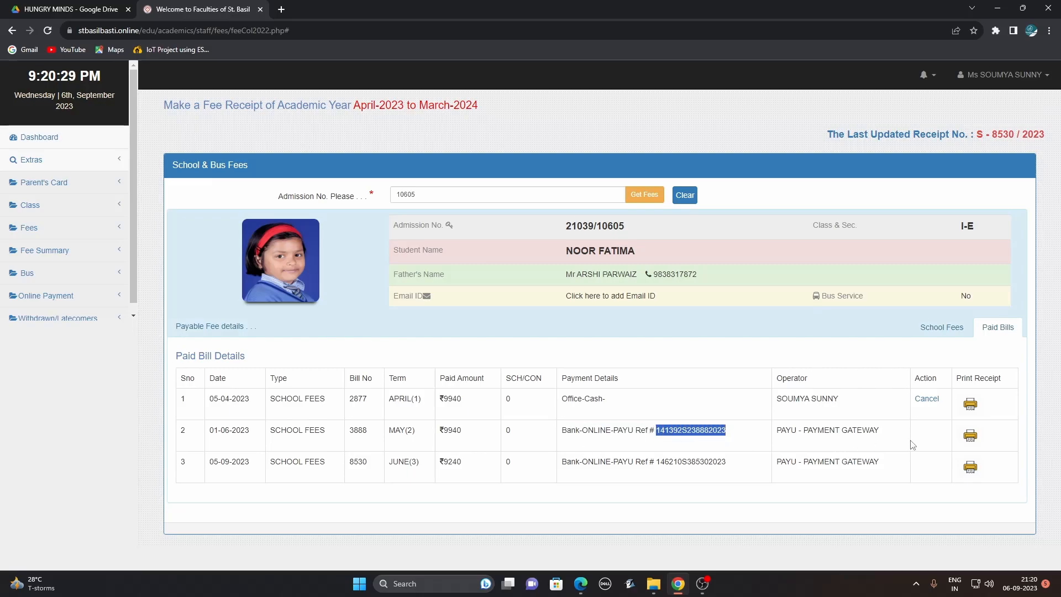
View the May payment's duplicate receipt, noting its online gateway line, then close it.
{"action": "left_click", "coordinate": [971, 438]}
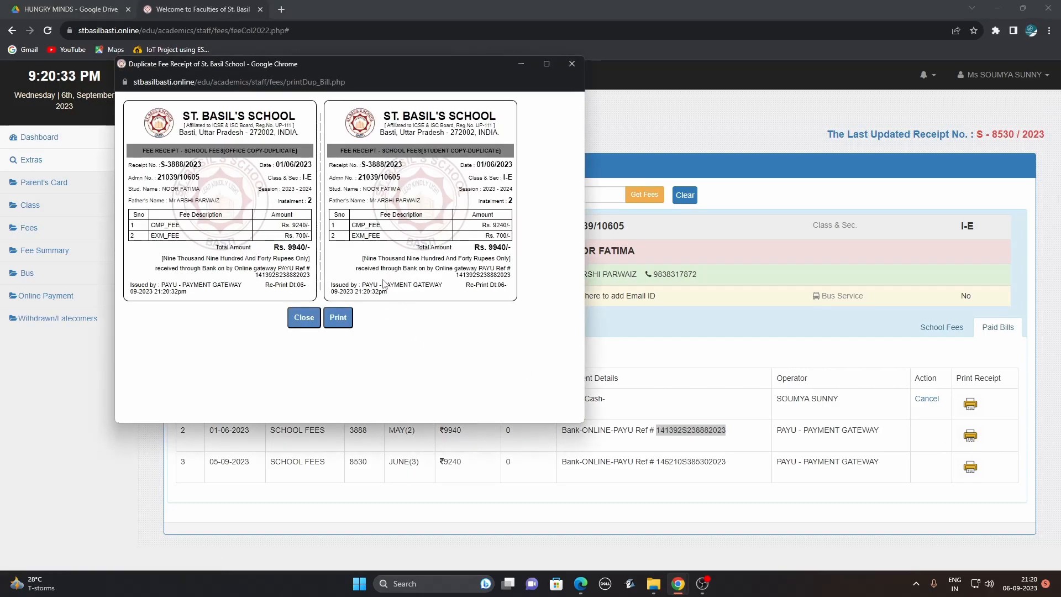
{"action": "left_click_drag", "start_coordinate": [357, 268], "coordinate": [515, 280]}
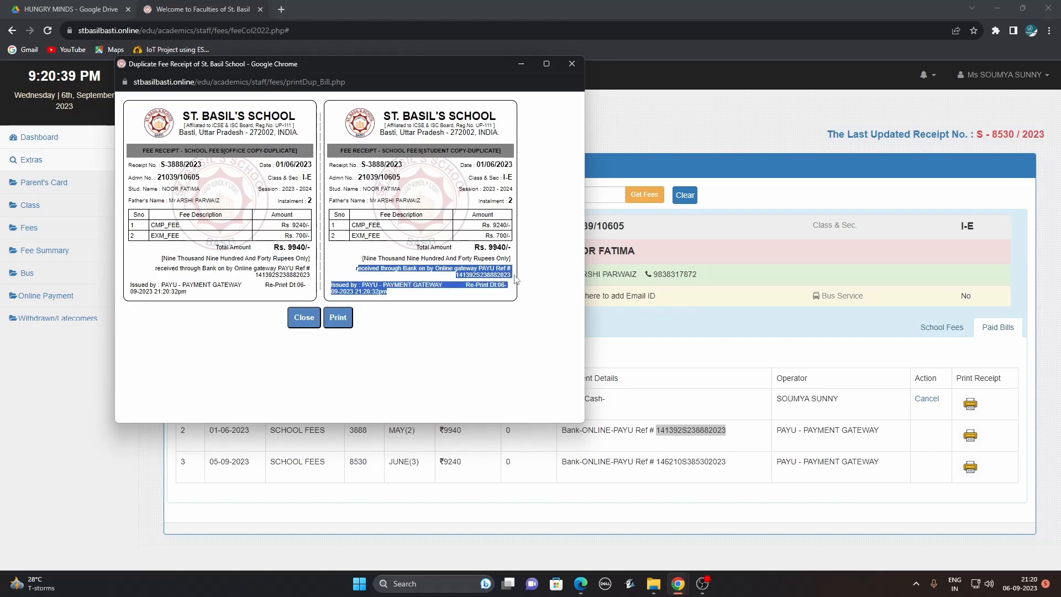
{"action": "left_click", "coordinate": [573, 65]}
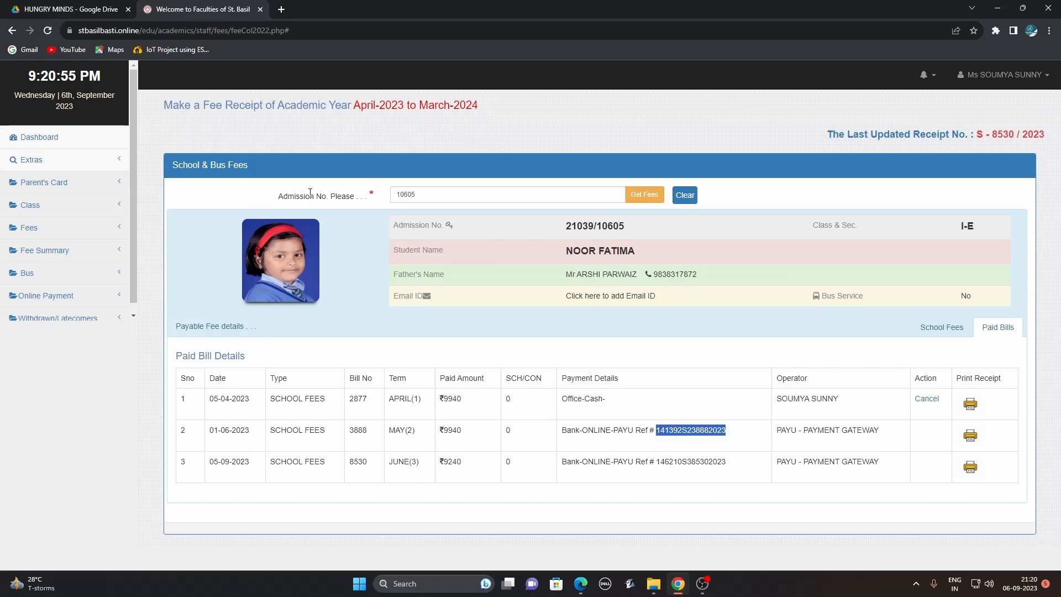
{"action": "left_click", "coordinate": [116, 229]}
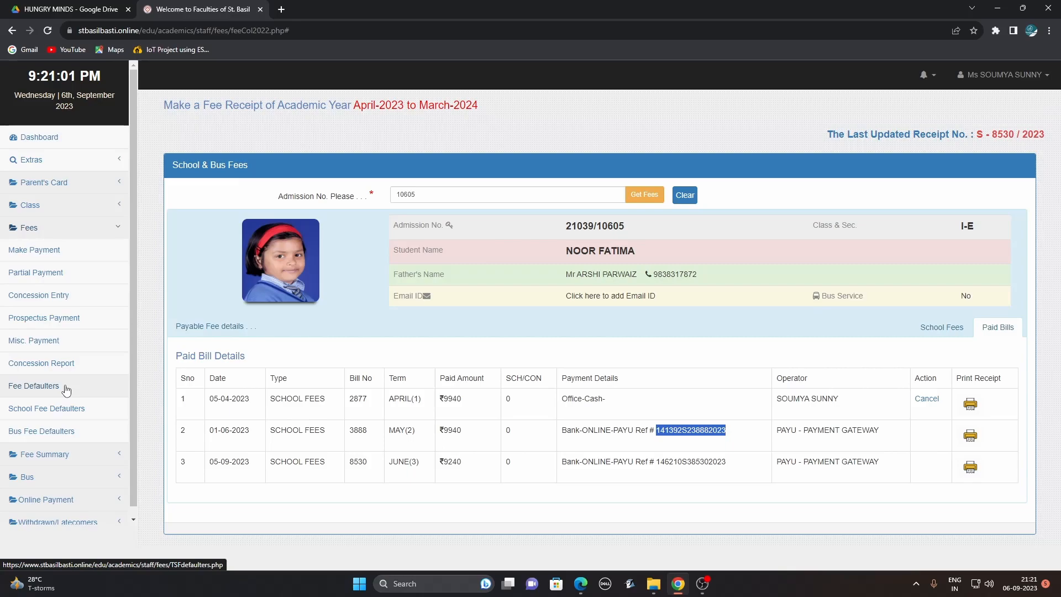
Generate the UN-Paid school fee defaulters list for class XII-C, instalments 1–3.
{"action": "left_click", "coordinate": [65, 411]}
{"action": "left_click", "coordinate": [388, 170]}
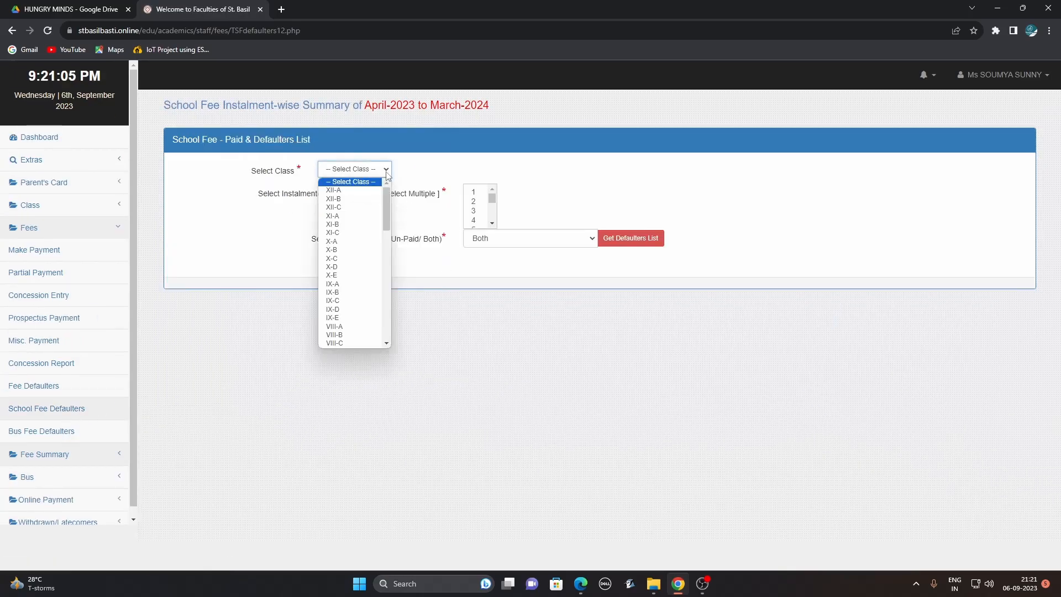
{"action": "left_click", "coordinate": [390, 204]}
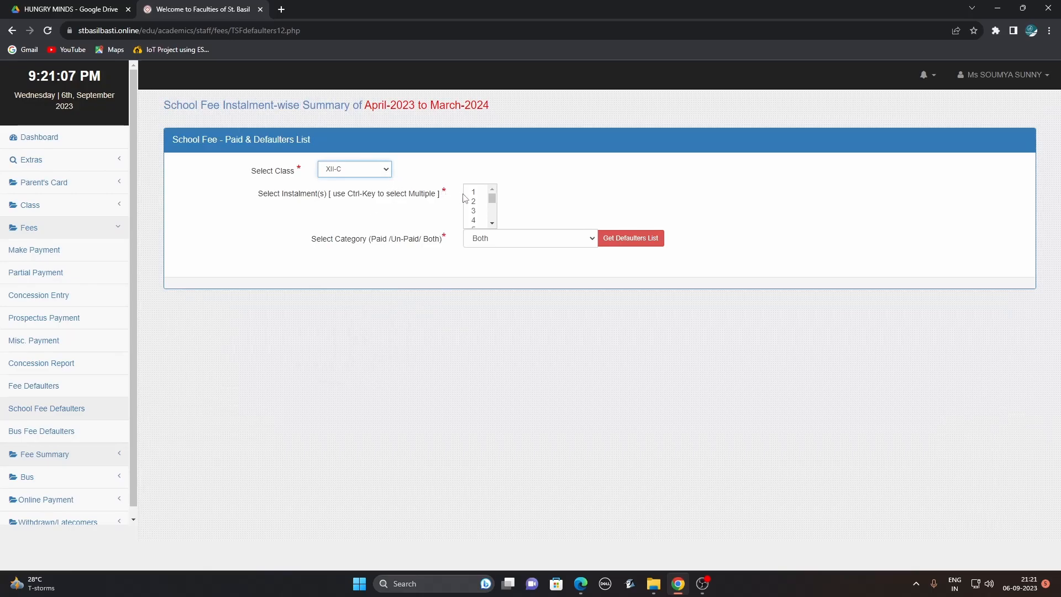
{"action": "left_click", "coordinate": [474, 210]}
{"action": "left_click_drag", "start_coordinate": [473, 192], "coordinate": [478, 215]}
{"action": "left_click", "coordinate": [528, 246]}
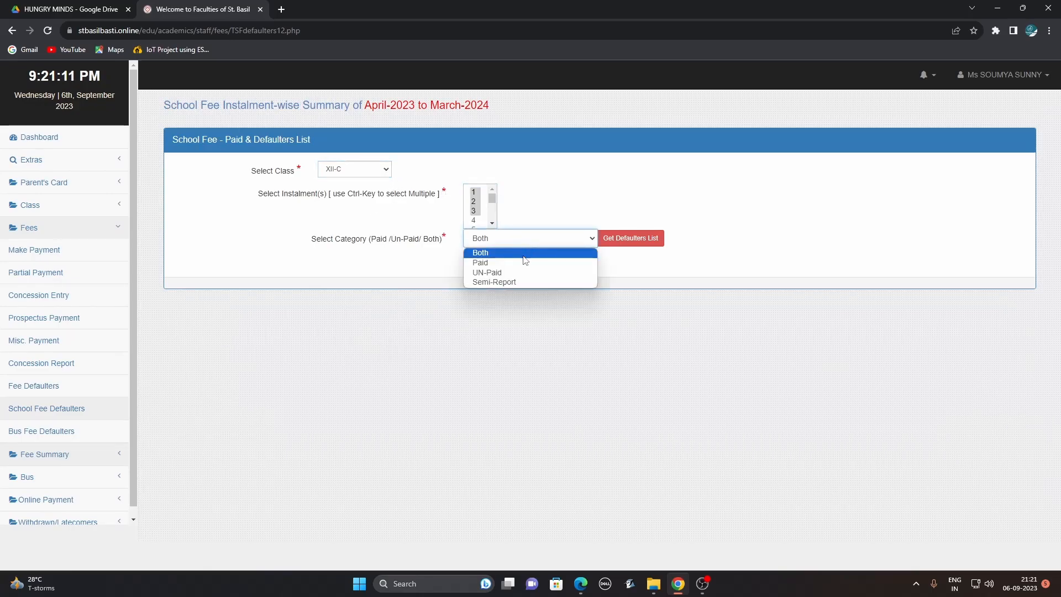
{"action": "left_click", "coordinate": [523, 275]}
{"action": "left_click", "coordinate": [645, 238]}
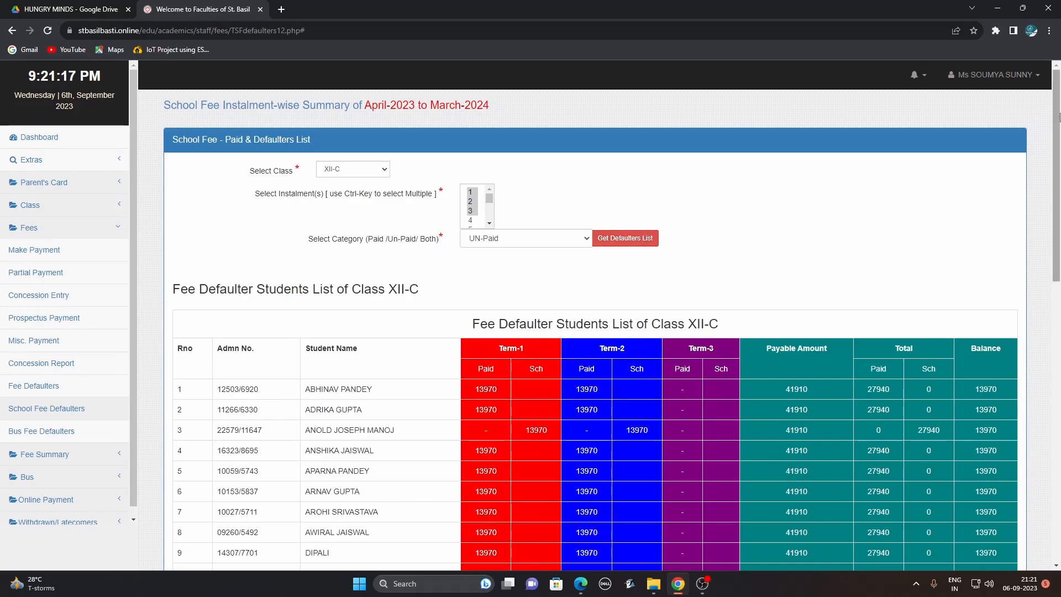
Scroll through the defaulters list (balance total 530860) and switch the category to Paid.
{"action": "left_click_drag", "start_coordinate": [1059, 115], "coordinate": [1060, 403]}
{"action": "scroll", "coordinate": [537, 255], "scroll_direction": "up", "scroll_amount": 10}
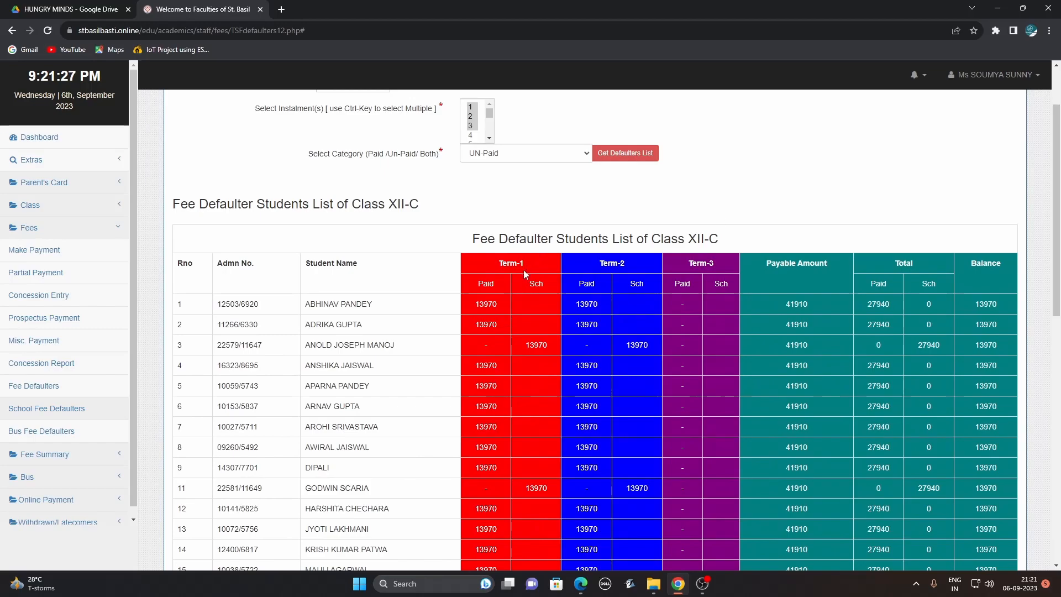
{"action": "scroll", "coordinate": [597, 183], "scroll_direction": "up", "scroll_amount": 1}
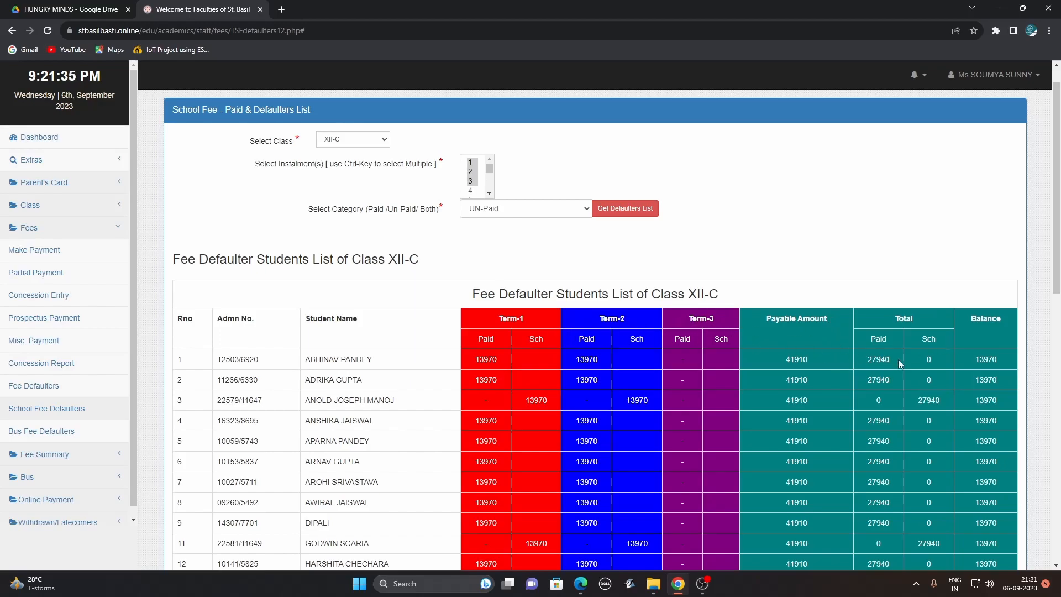
{"action": "scroll", "coordinate": [950, 239], "scroll_direction": "down", "scroll_amount": 3}
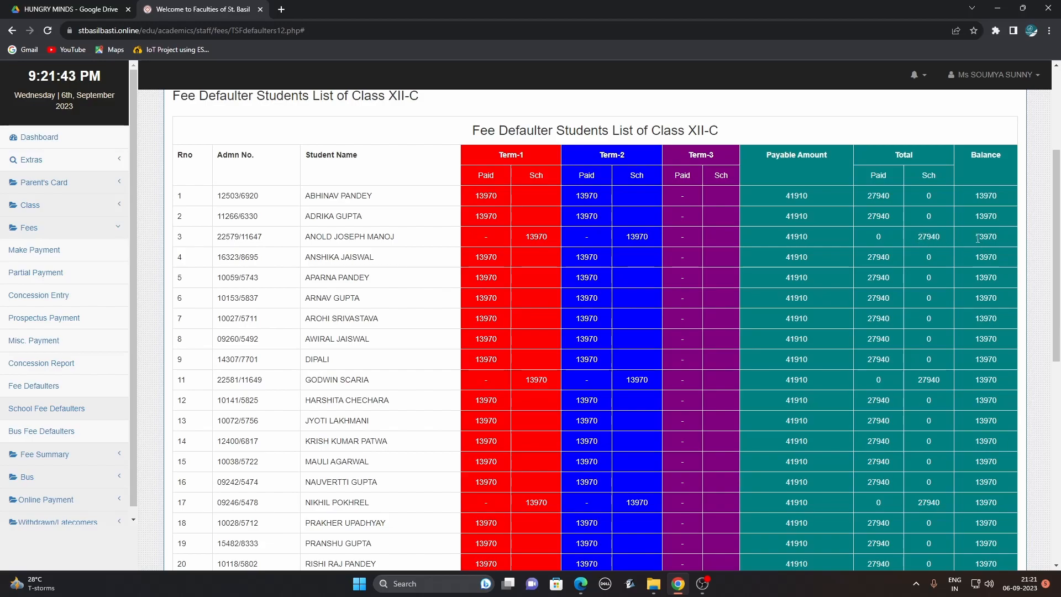
{"action": "left_click_drag", "start_coordinate": [1056, 169], "coordinate": [1057, 408]}
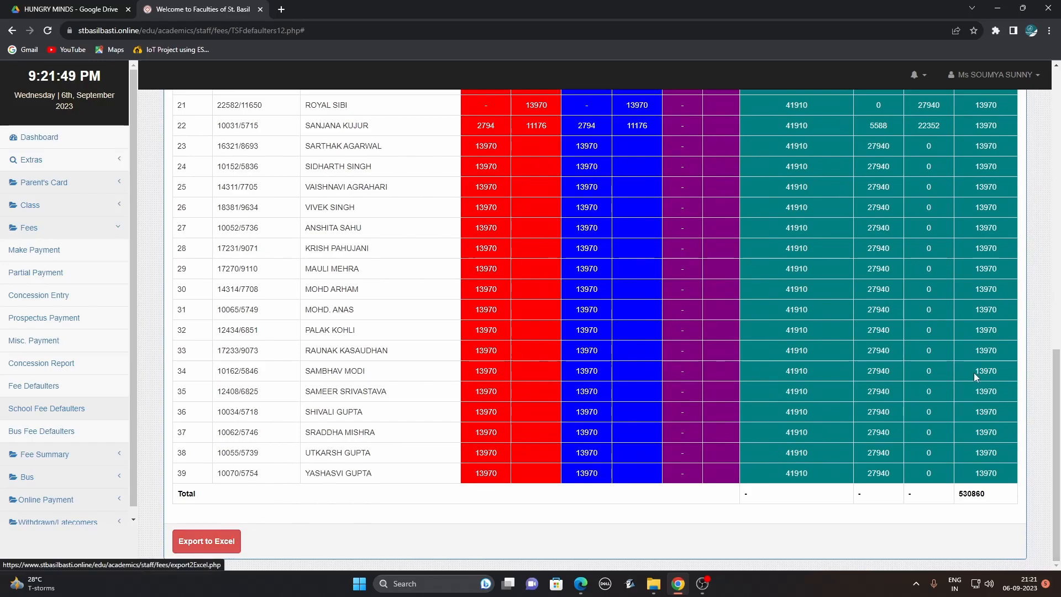
{"action": "left_click_drag", "start_coordinate": [1057, 373], "coordinate": [1059, 108]}
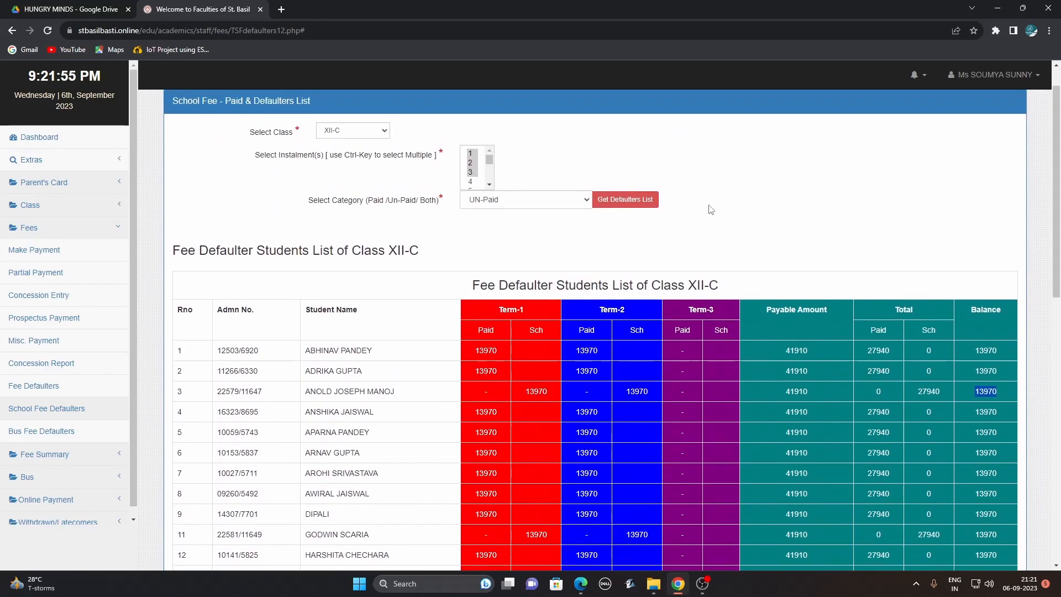
{"action": "left_click", "coordinate": [580, 203]}
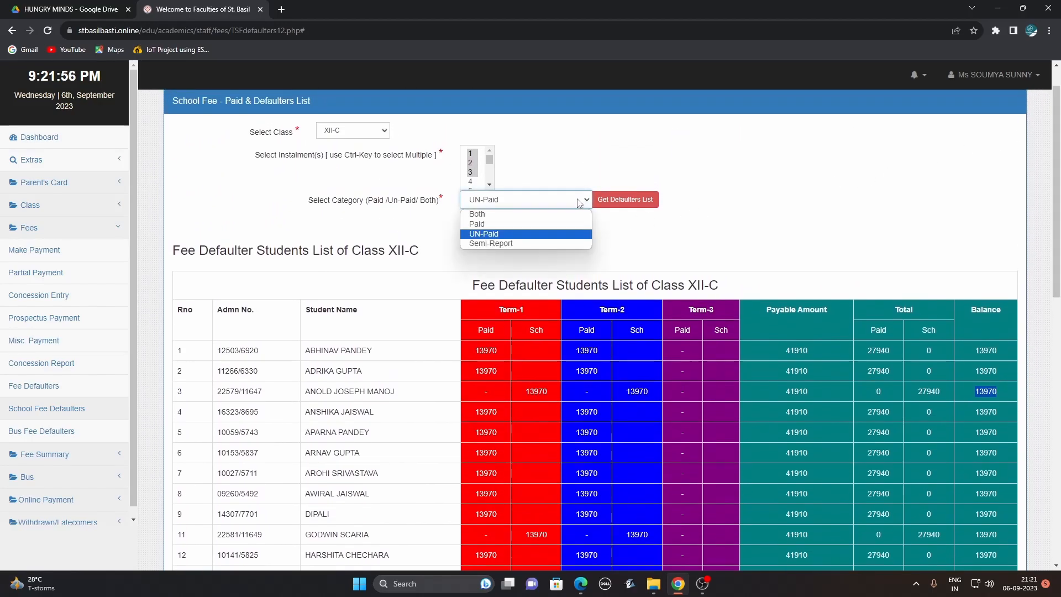
{"action": "left_click", "coordinate": [556, 224]}
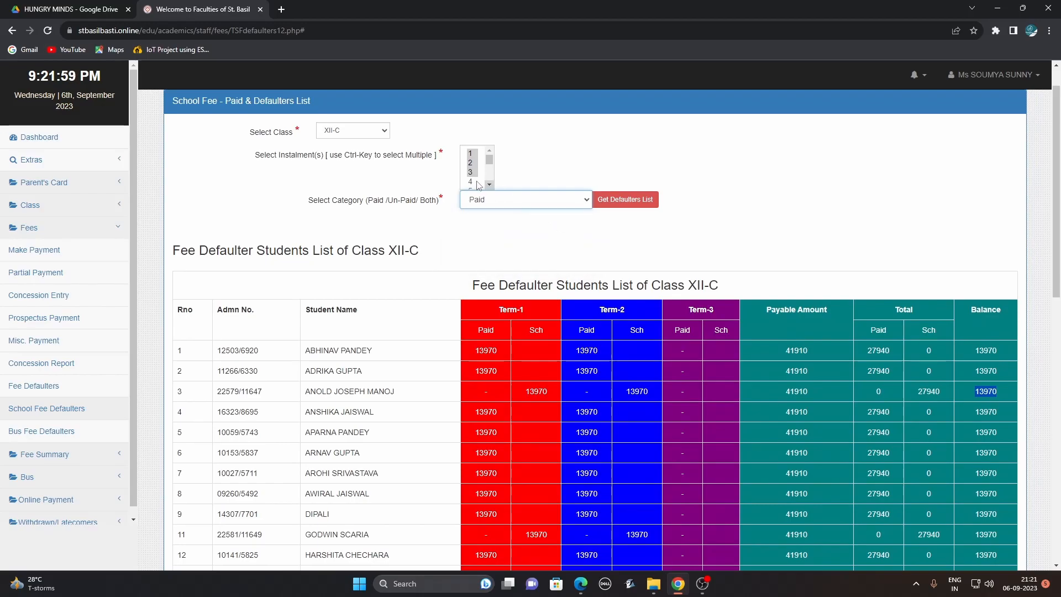
Review the paid Installment-1 bus-fee students for the first bus, then close that list.
{"action": "left_click", "coordinate": [470, 175]}
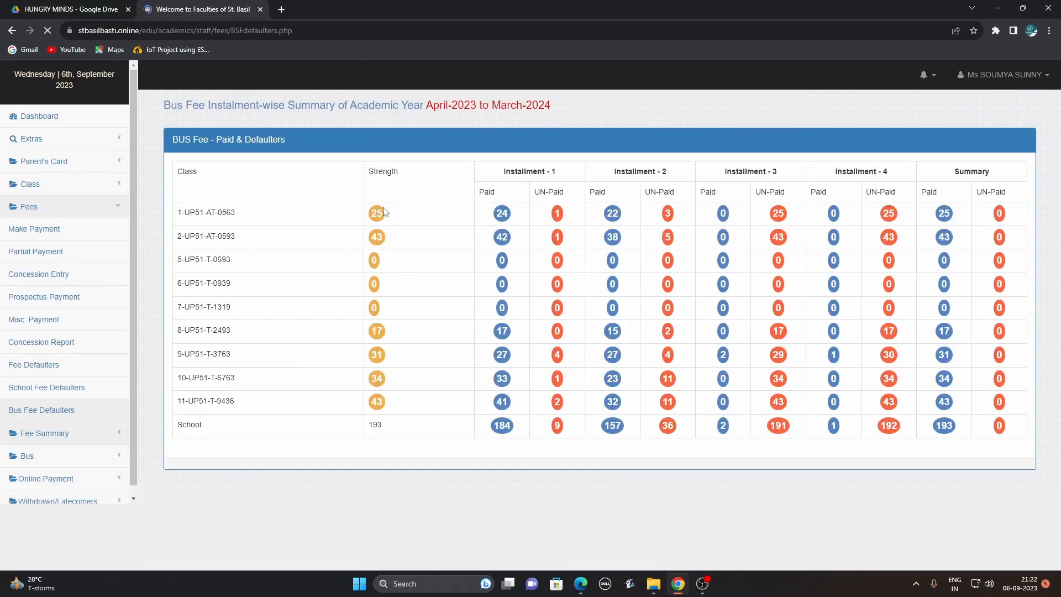
{"action": "left_click_drag", "start_coordinate": [179, 212], "coordinate": [250, 218]}
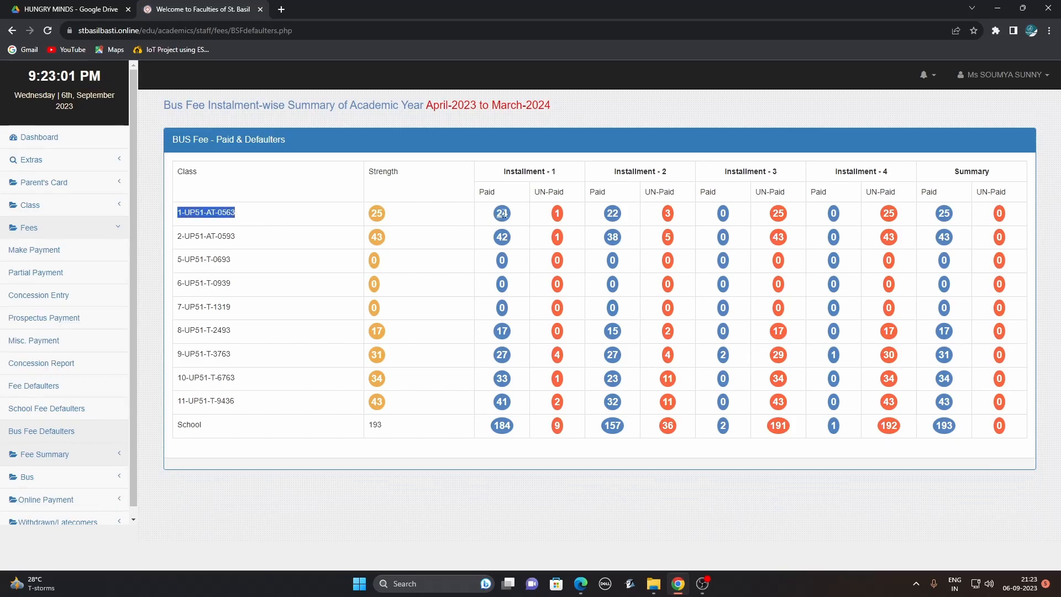
{"action": "left_click", "coordinate": [393, 219]}
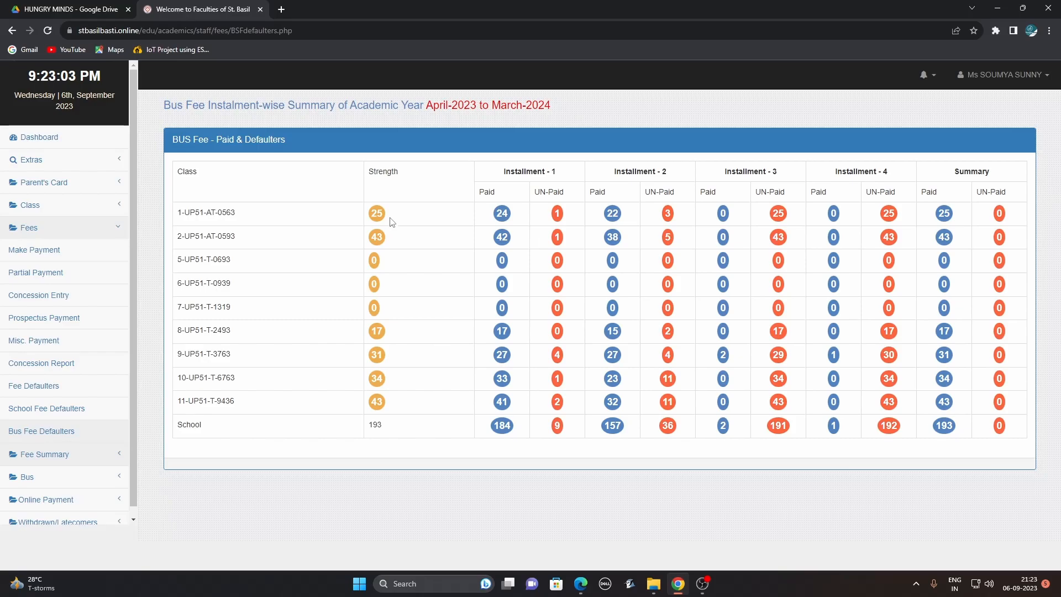
{"action": "left_click", "coordinate": [502, 213]}
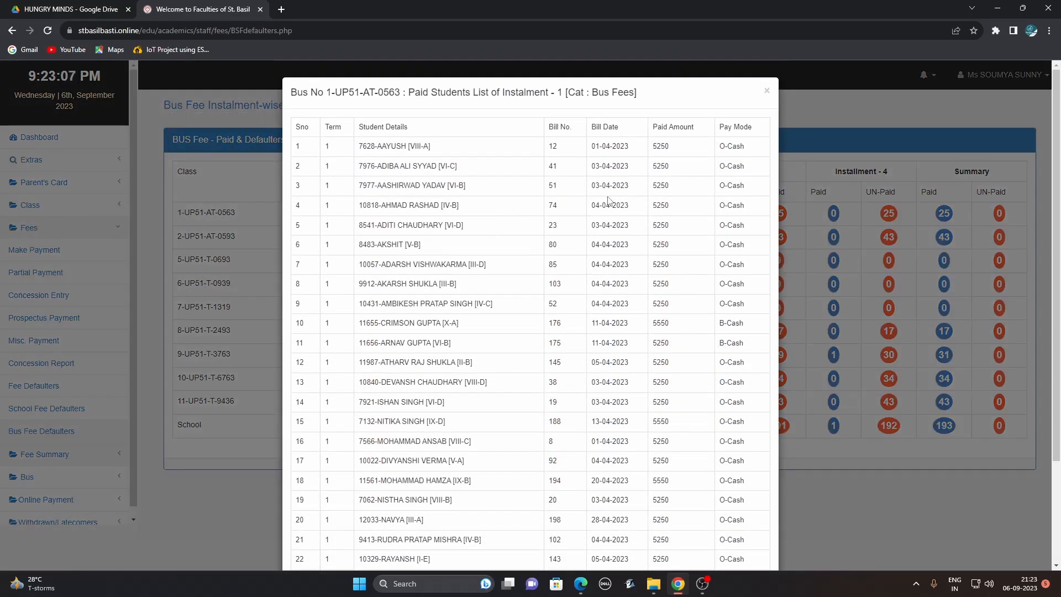
{"action": "left_click_drag", "start_coordinate": [592, 147], "coordinate": [675, 153]}
{"action": "scroll", "coordinate": [729, 489], "scroll_direction": "down", "scroll_amount": 1}
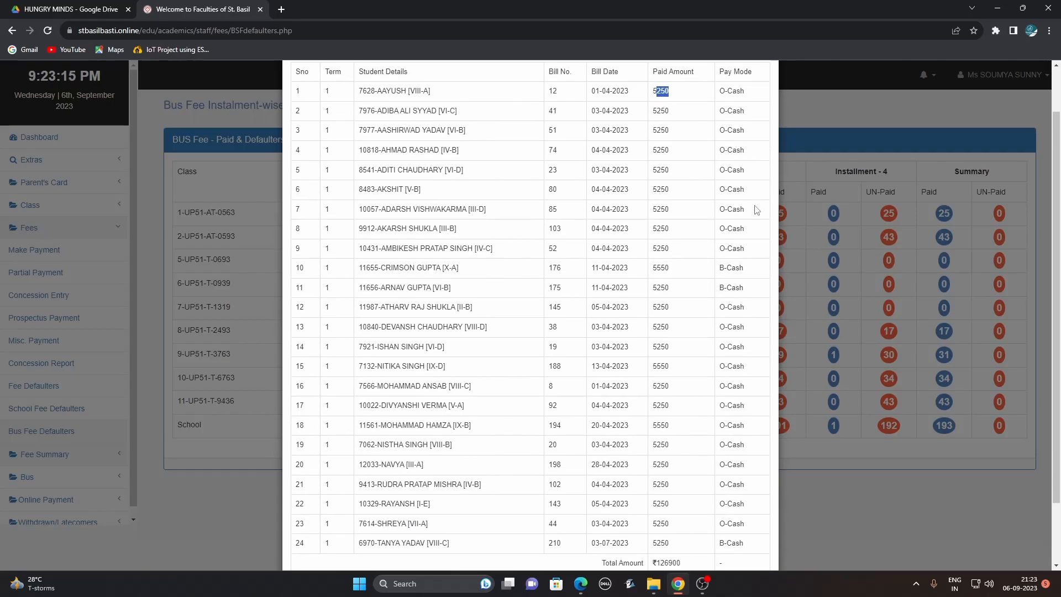
{"action": "scroll", "coordinate": [716, 285], "scroll_direction": "down", "scroll_amount": 2}
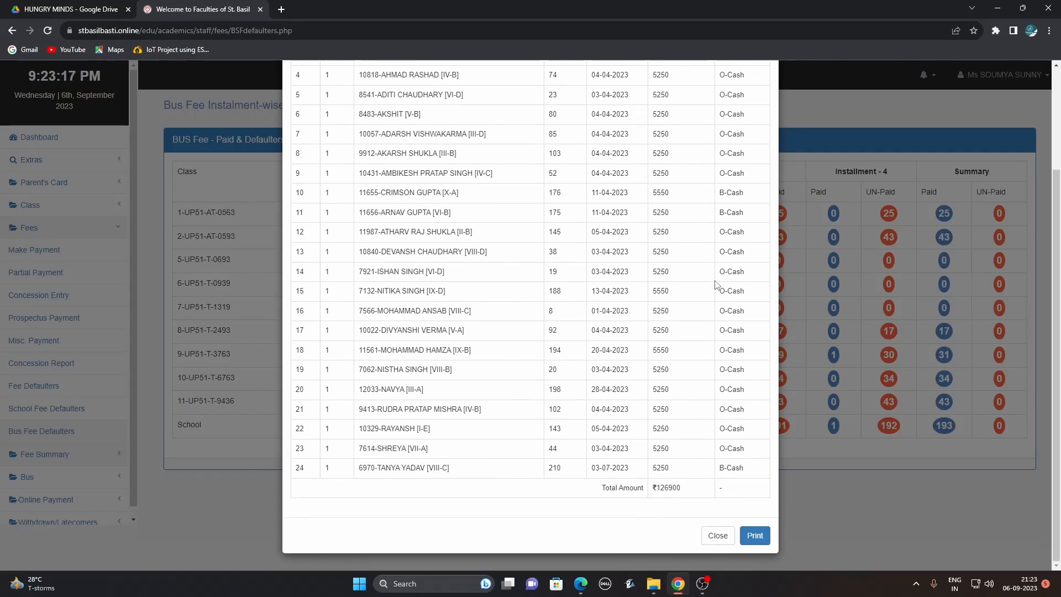
{"action": "left_click", "coordinate": [716, 535]}
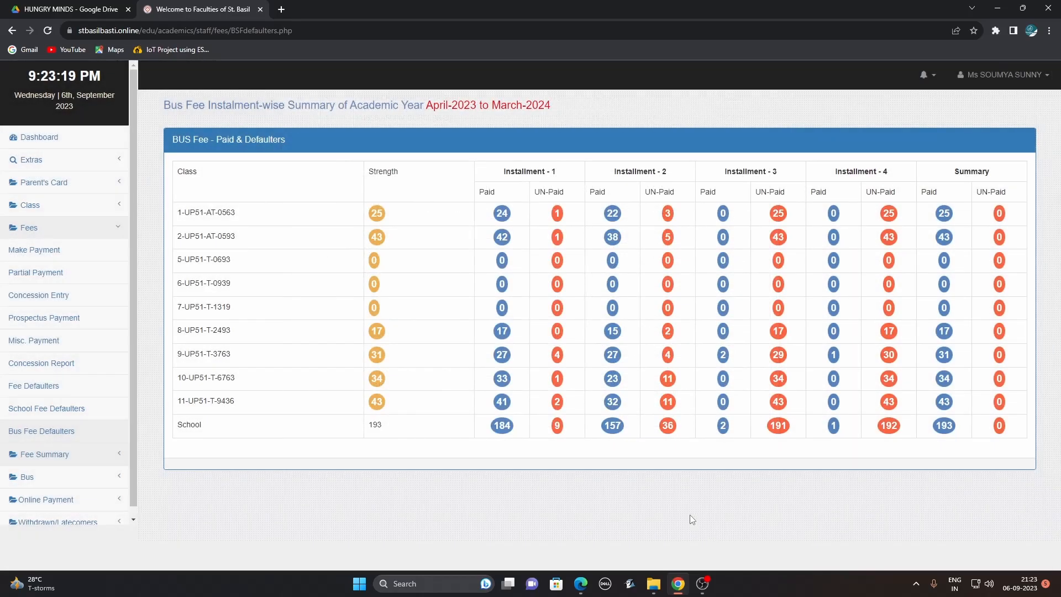
{"action": "left_click", "coordinate": [557, 213]}
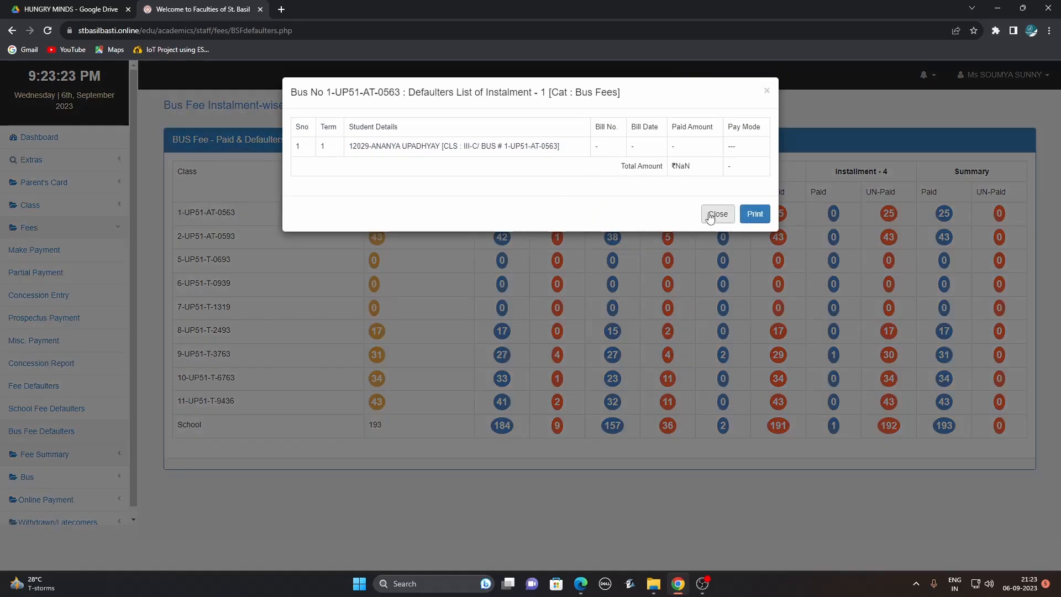
{"action": "left_click_drag", "start_coordinate": [351, 145], "coordinate": [473, 144]}
{"action": "left_click", "coordinate": [717, 213]}
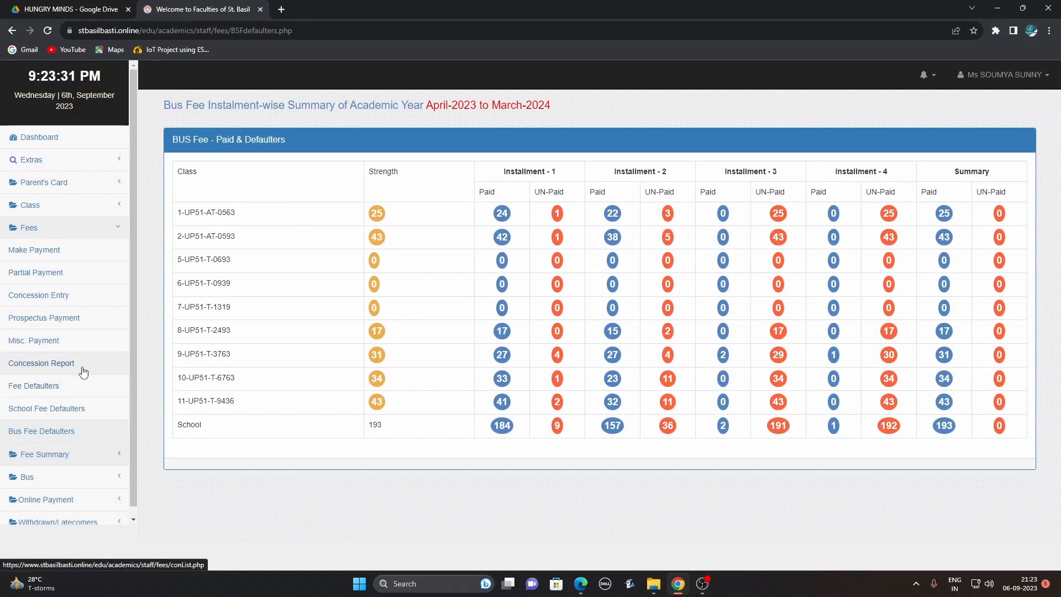
{"action": "scroll", "coordinate": [124, 381], "scroll_direction": "down", "scroll_amount": 1}
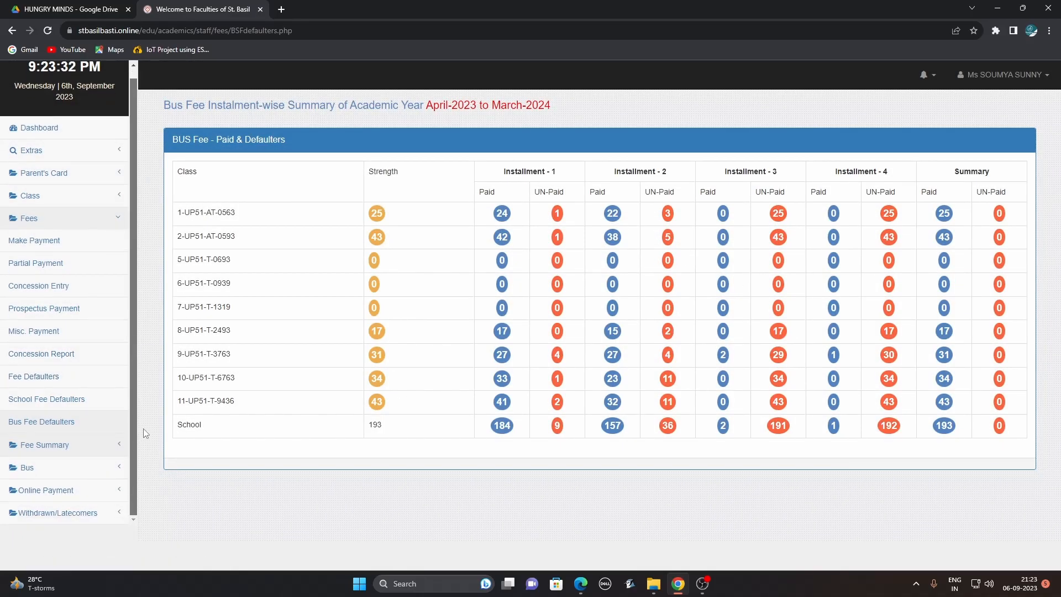
Generate the Day Collection fee report from 01-08-2023 to 06-09-2023.
{"action": "left_click", "coordinate": [48, 446]}
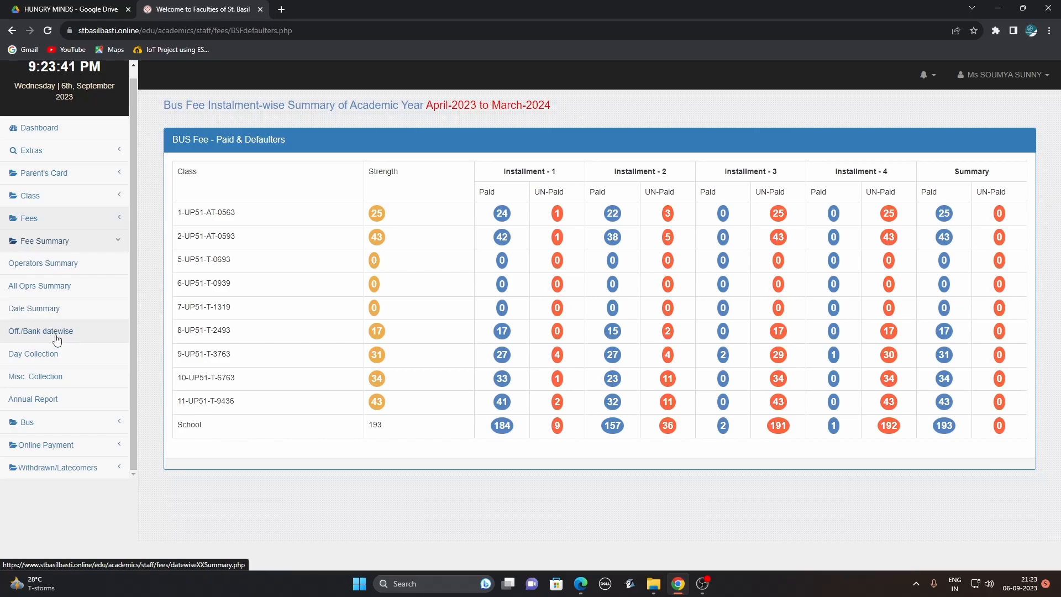
{"action": "left_click", "coordinate": [49, 357]}
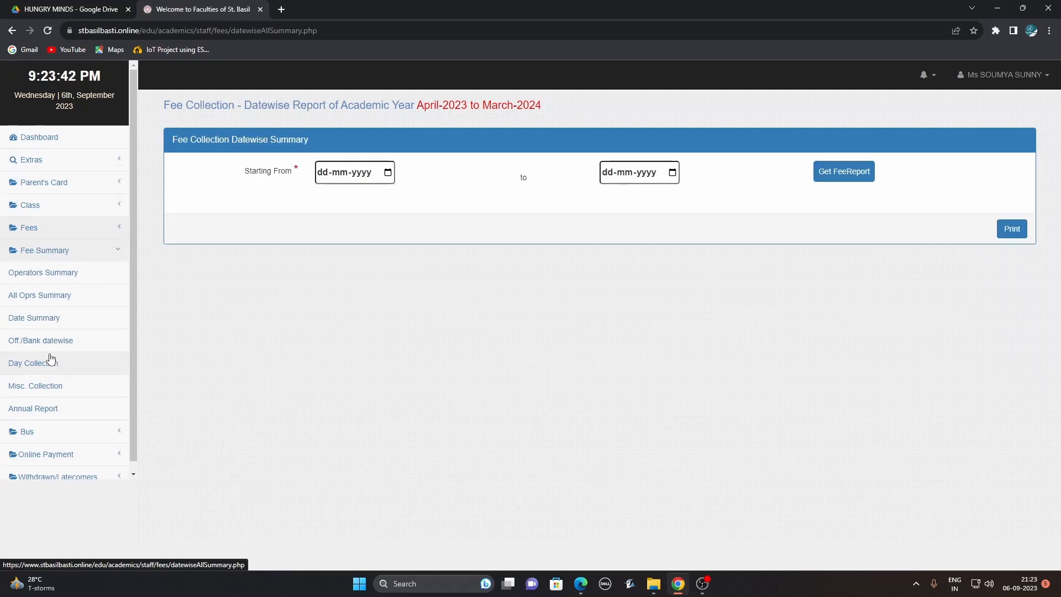
{"action": "left_click", "coordinate": [388, 173]}
{"action": "left_click", "coordinate": [404, 199]}
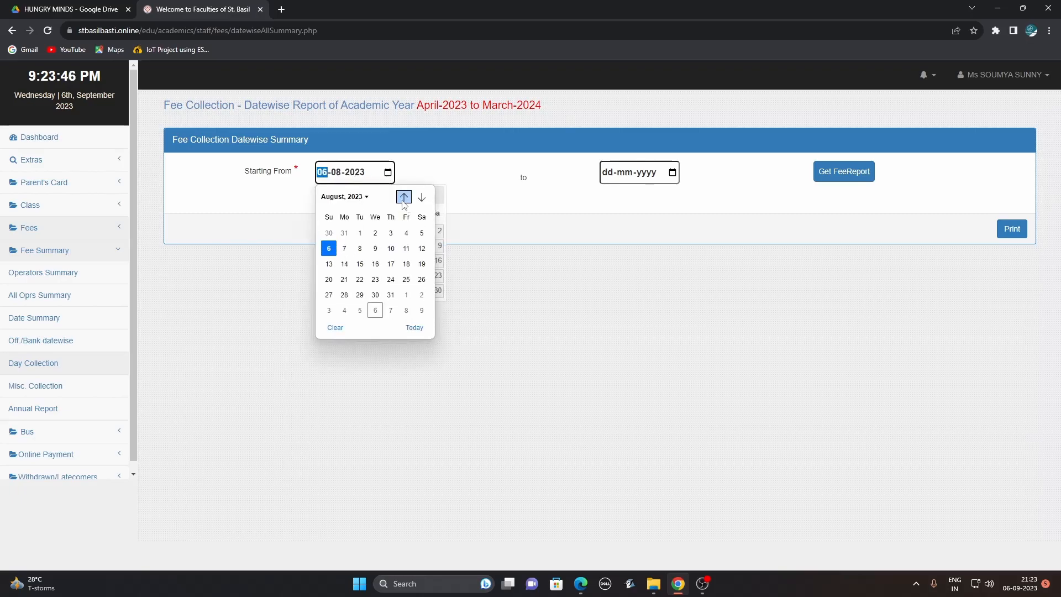
{"action": "left_click", "coordinate": [360, 233]}
{"action": "left_click", "coordinate": [673, 173]}
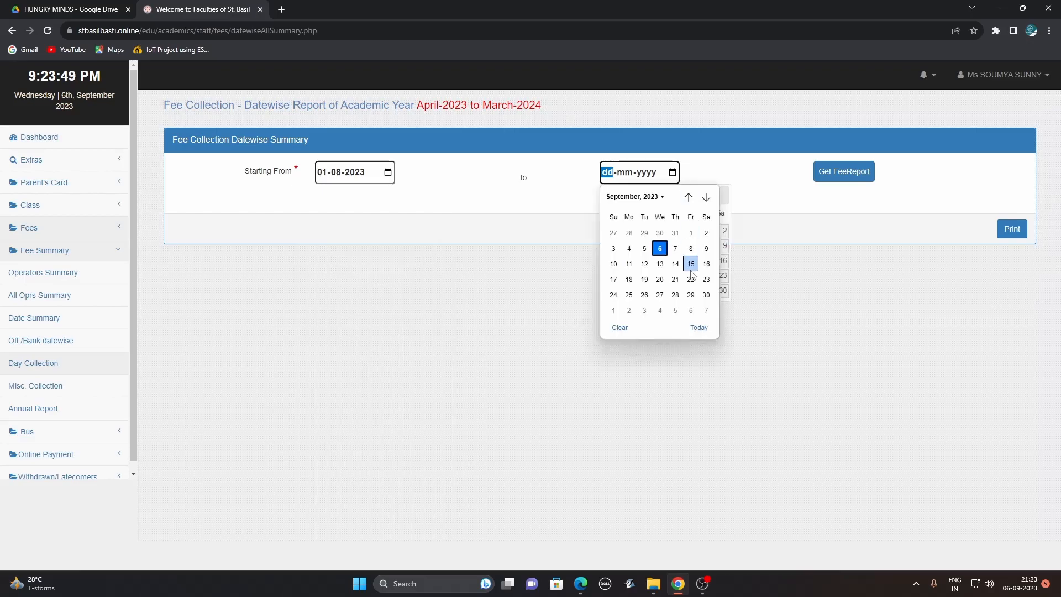
{"action": "left_click", "coordinate": [660, 249]}
{"action": "left_click", "coordinate": [844, 174]}
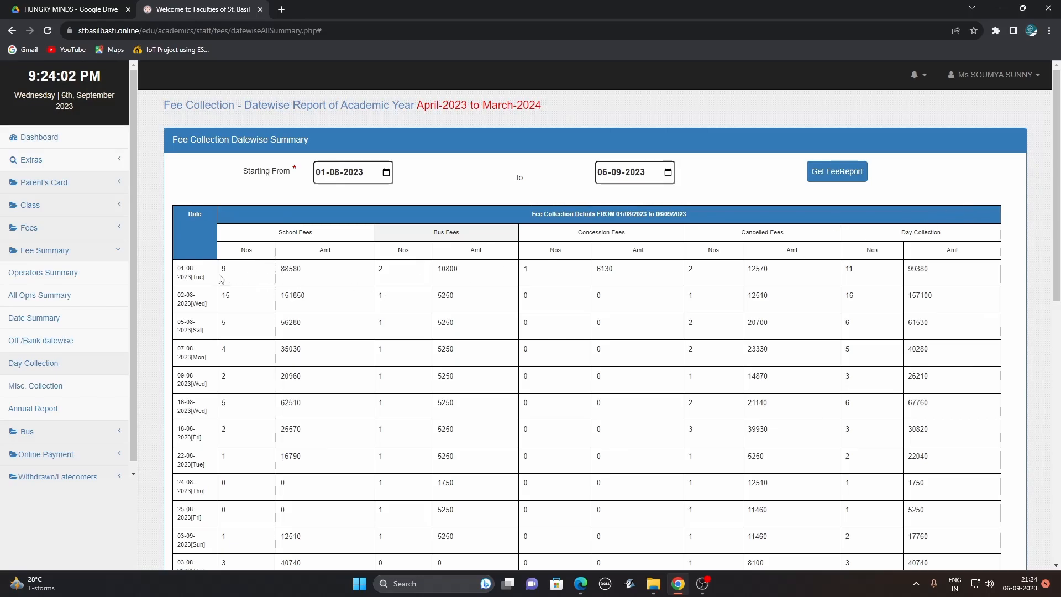
Review the School, Bus, Concession and Cancelled fee columns and the 01-08-2023 bus fee payments.
{"action": "left_click_drag", "start_coordinate": [279, 232], "coordinate": [316, 239]}
{"action": "left_click_drag", "start_coordinate": [434, 232], "coordinate": [468, 235]}
{"action": "left_click_drag", "start_coordinate": [580, 236], "coordinate": [633, 242]}
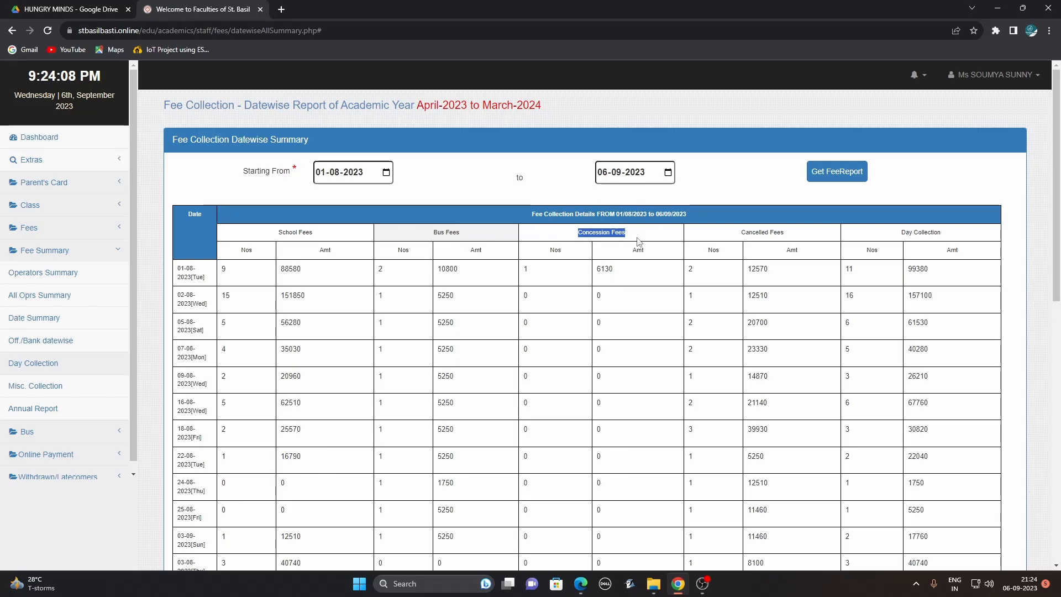
{"action": "left_click_drag", "start_coordinate": [740, 237], "coordinate": [798, 241]}
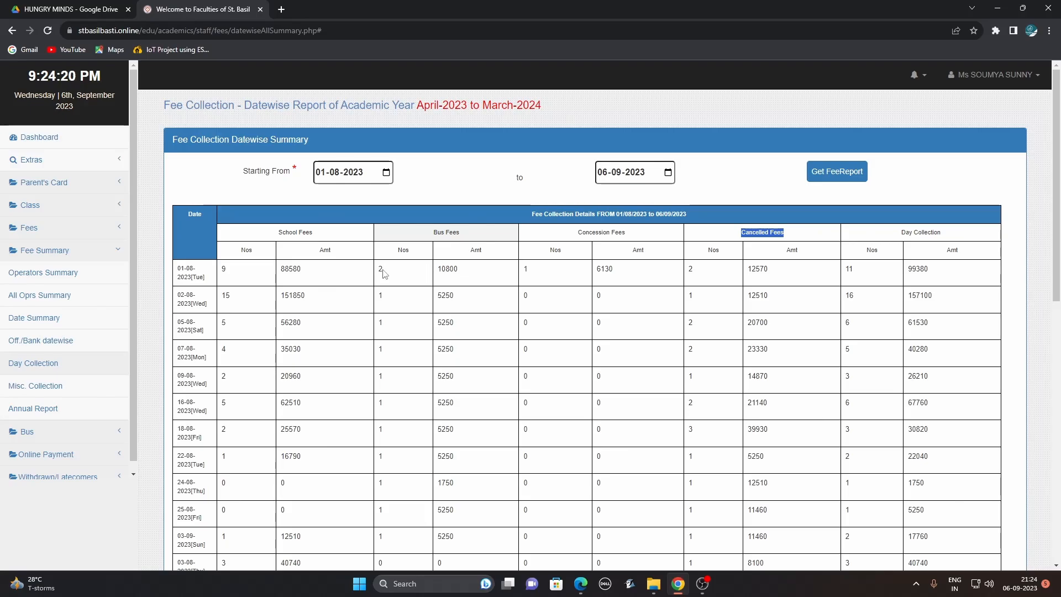
{"action": "left_click", "coordinate": [449, 269]}
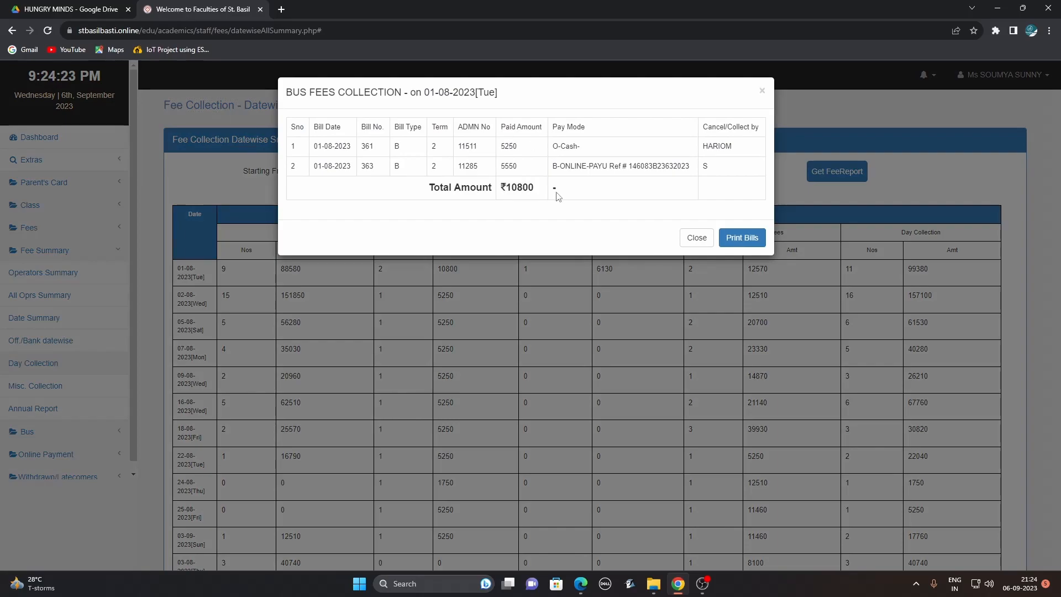
{"action": "left_click", "coordinate": [697, 238]}
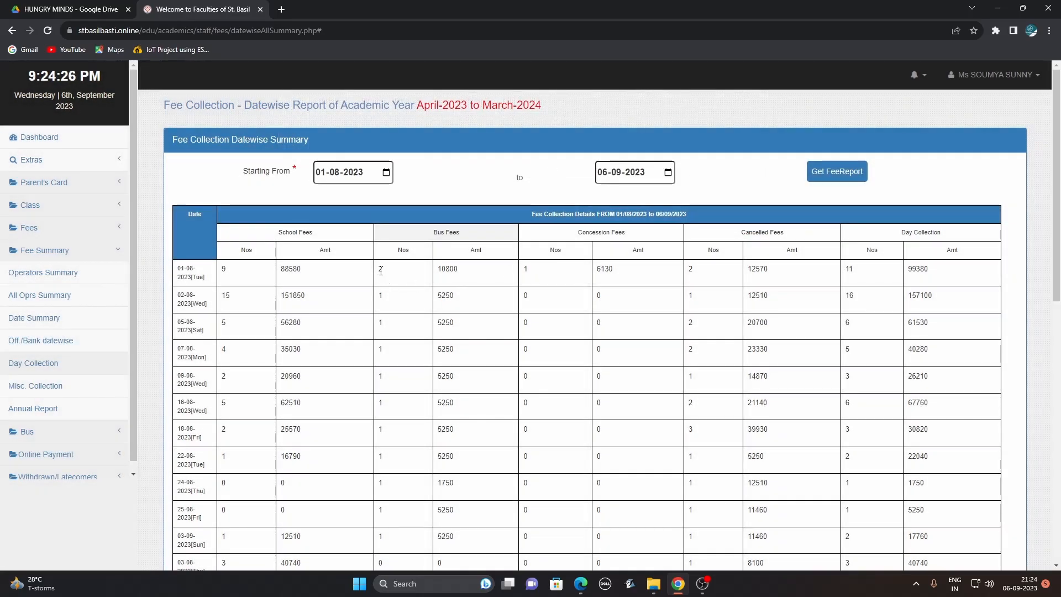
{"action": "left_click", "coordinate": [382, 271]}
{"action": "left_click", "coordinate": [691, 238]}
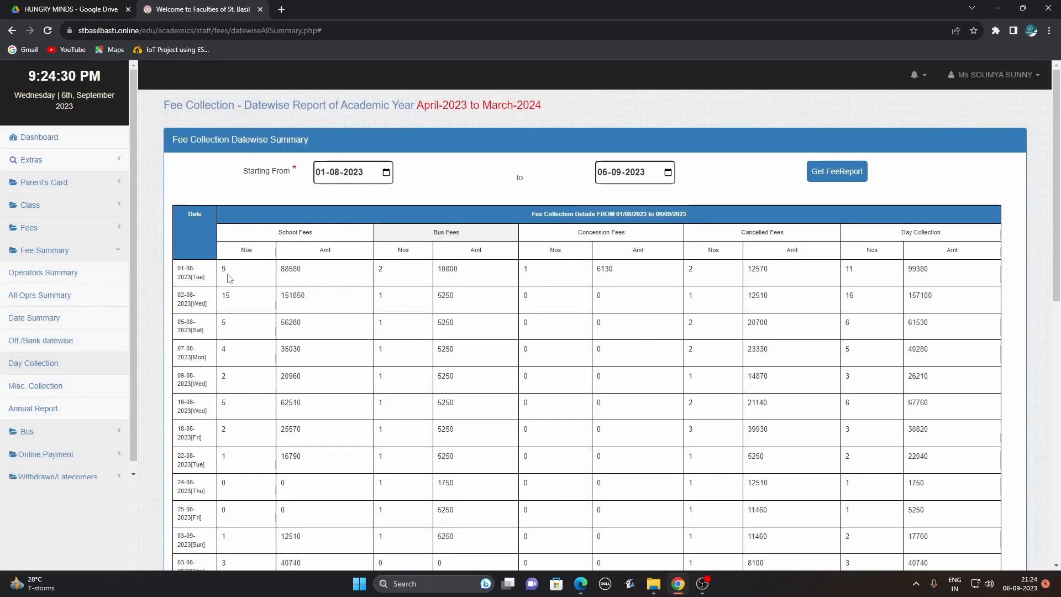
Check the school fee payments collected on 01-08-2023.
{"action": "left_click", "coordinate": [223, 269]}
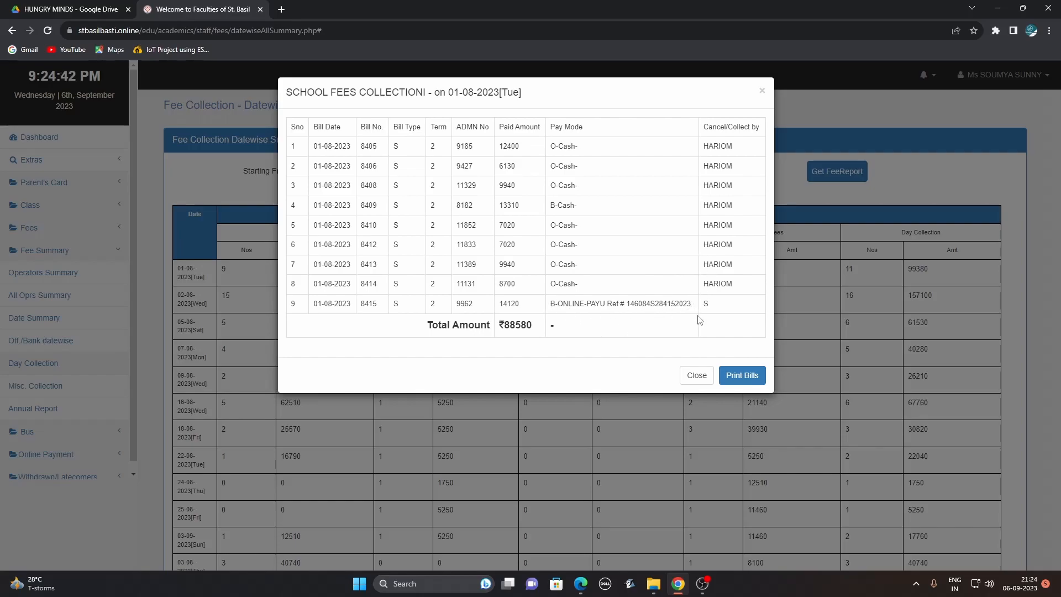
{"action": "left_click", "coordinate": [699, 377]}
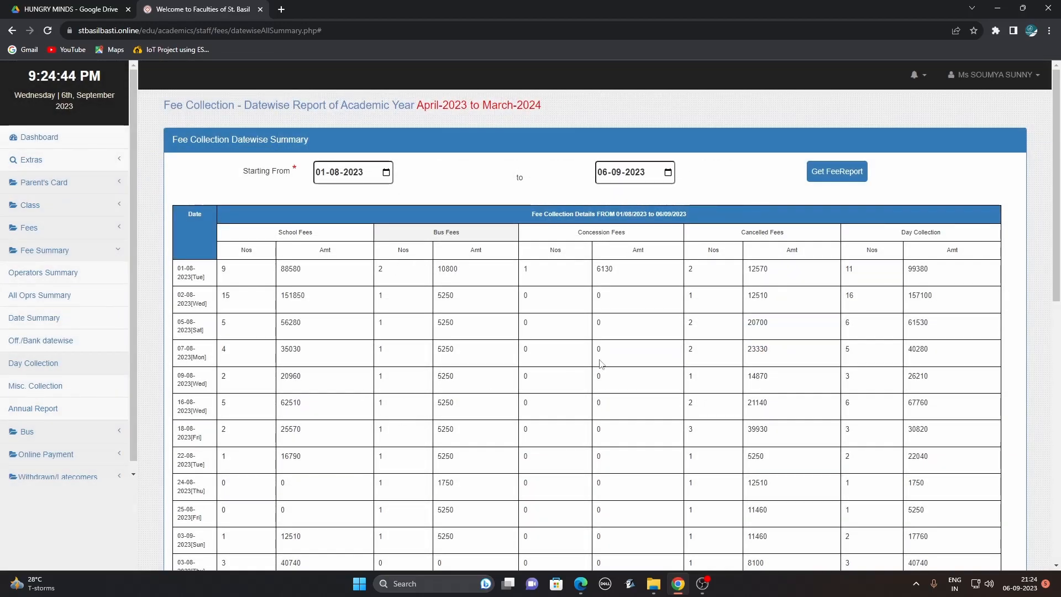
{"action": "left_click_drag", "start_coordinate": [1057, 162], "coordinate": [1058, 210]}
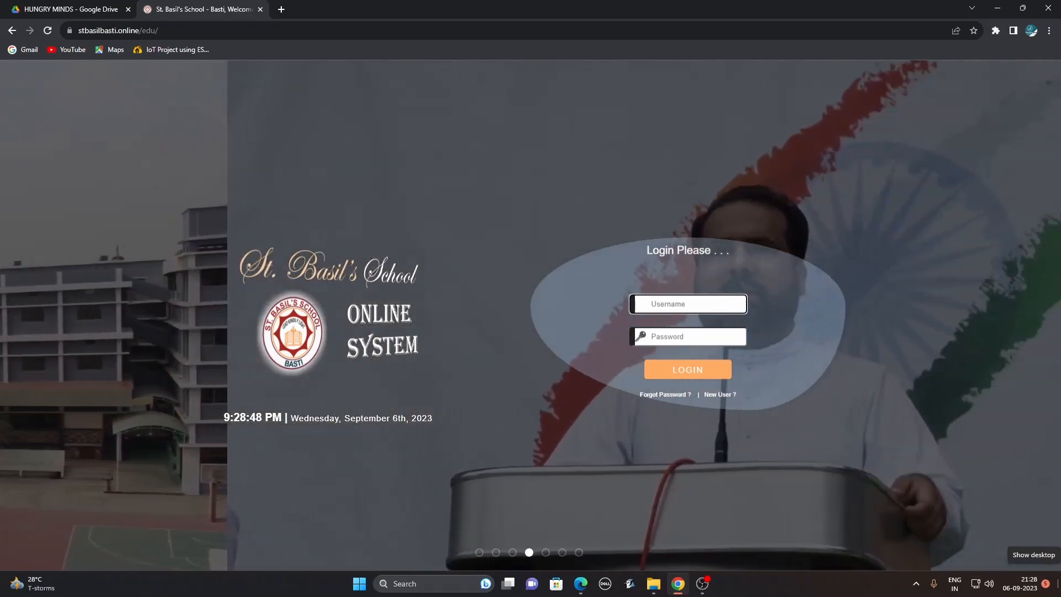
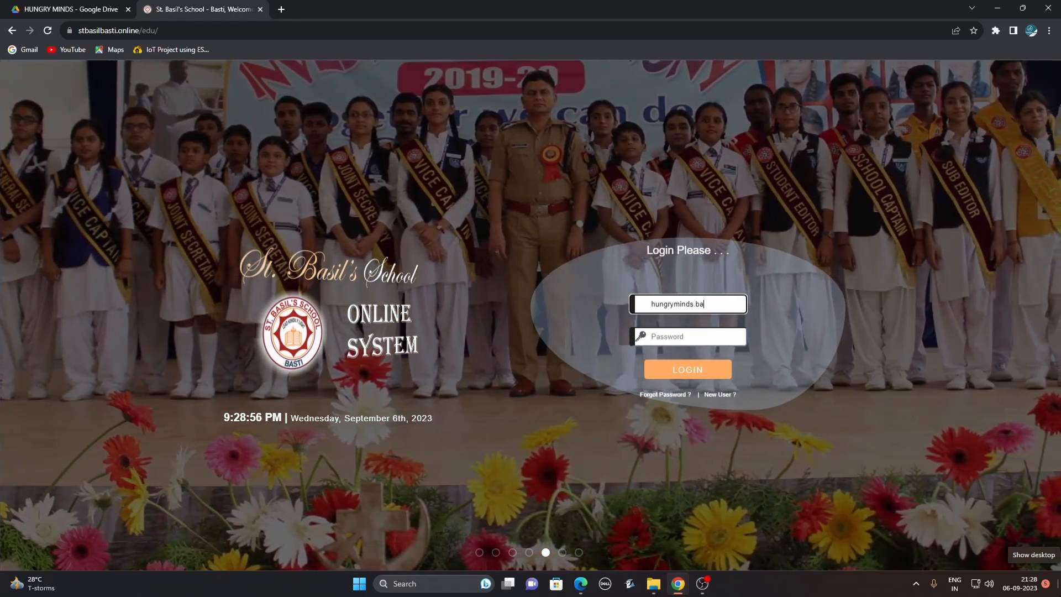
Log in with the teacher account's e-mail and password, declining the browser's save-password prompt.
{"action": "key", "text": "Tab"}
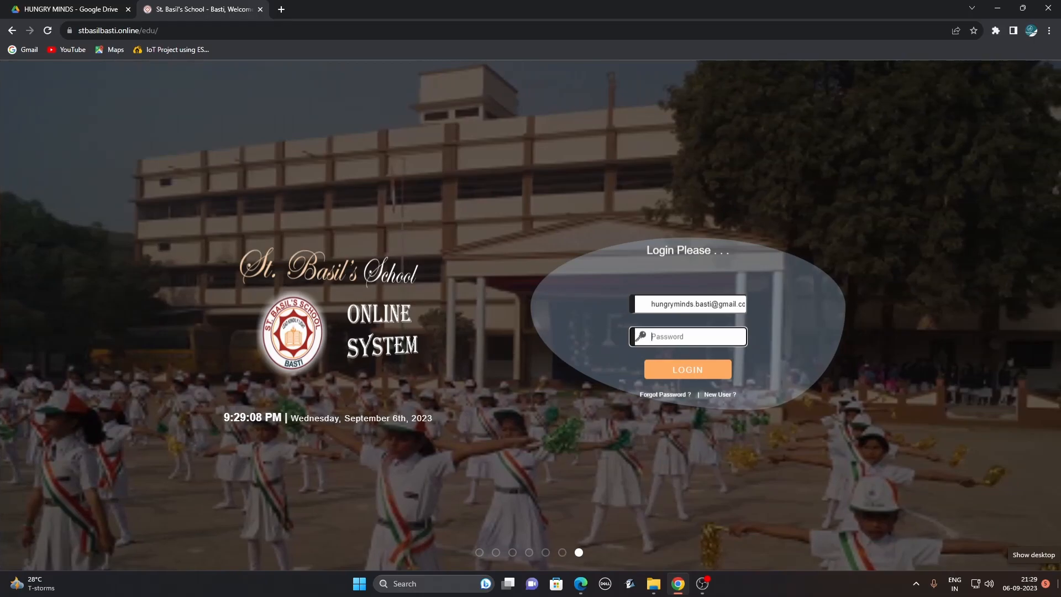
{"action": "type", "text": "*"}
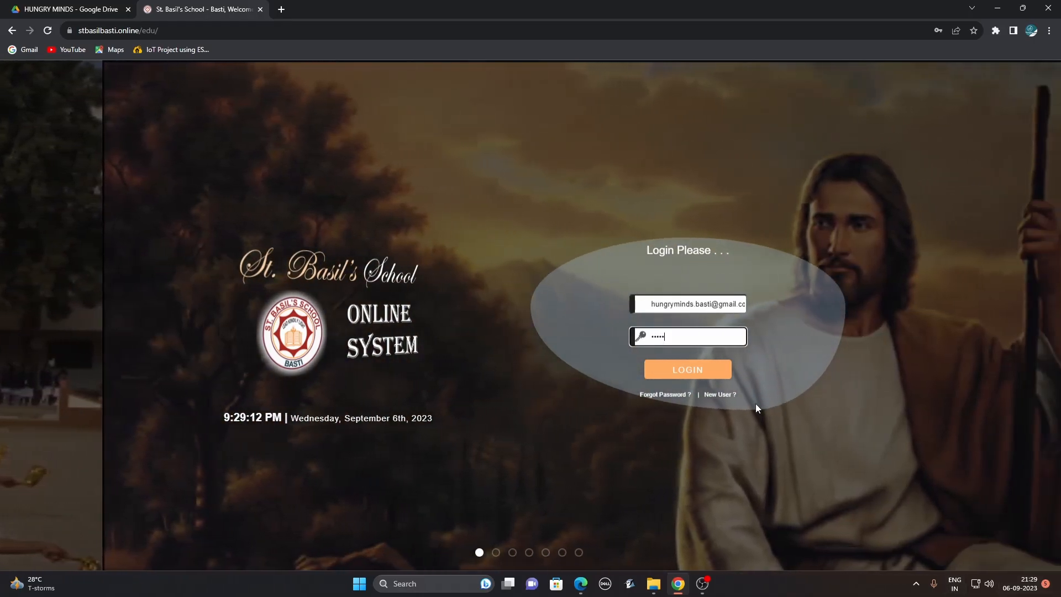
{"action": "left_click", "coordinate": [711, 370]}
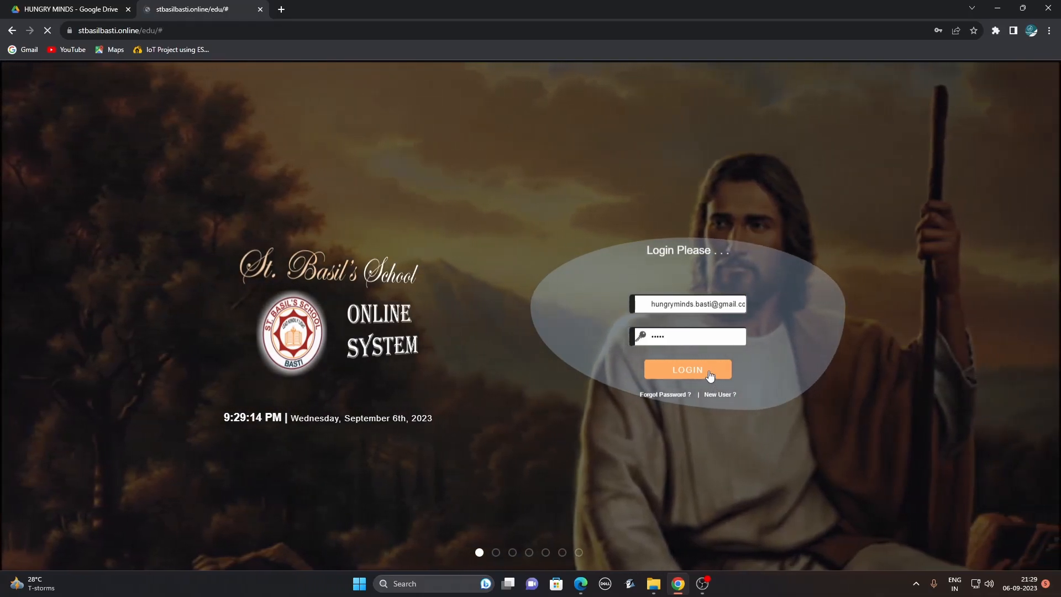
{"action": "left_click", "coordinate": [974, 50]}
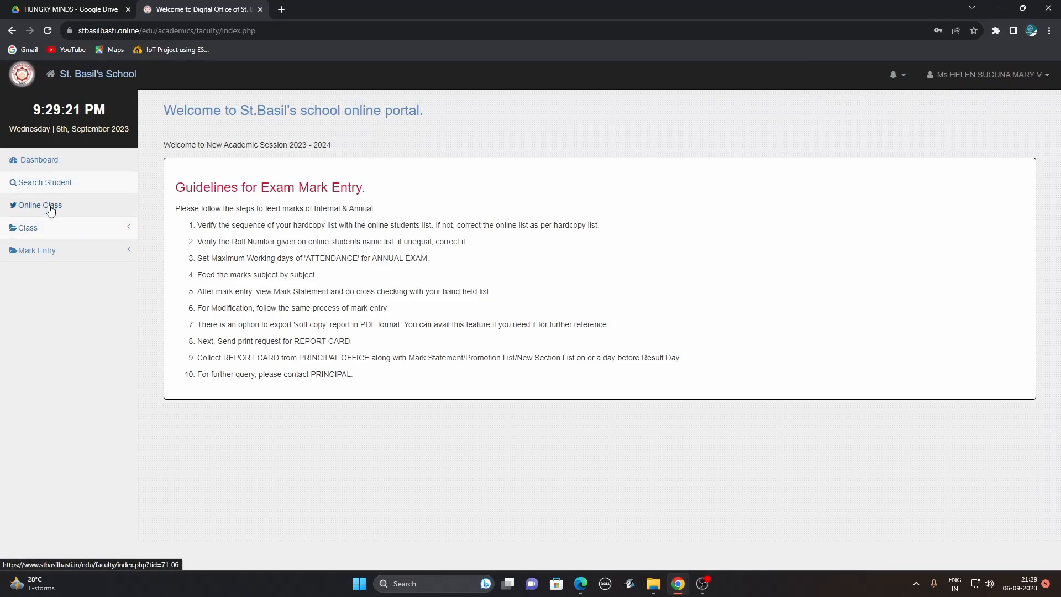
Open the Class VI-A student list and scroll through its 59 students by roll number.
{"action": "left_click", "coordinate": [44, 233]}
{"action": "left_click", "coordinate": [49, 259]}
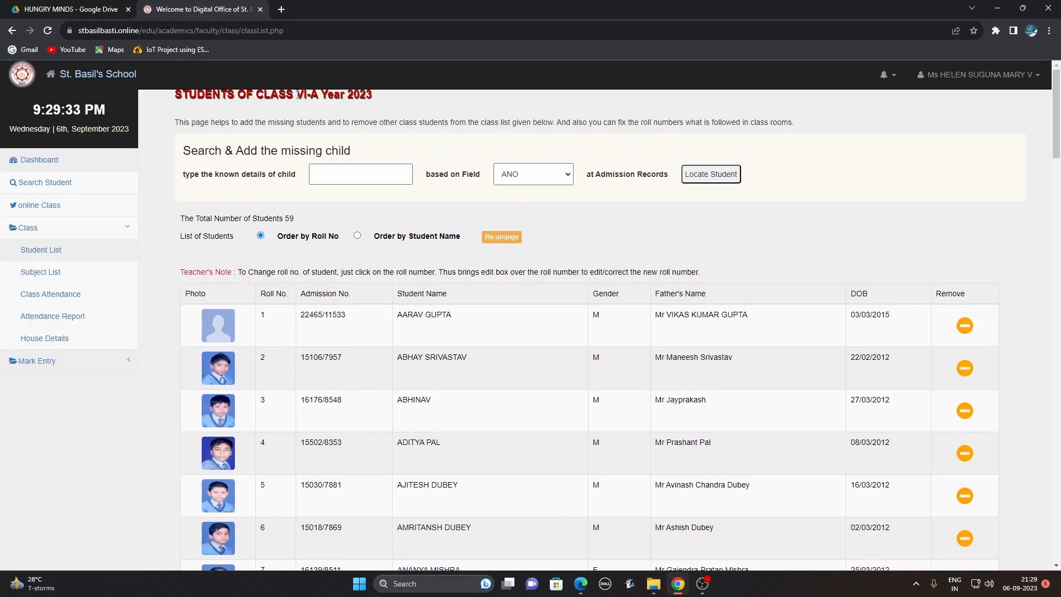
{"action": "mouse_move", "coordinate": [298, 94]}
{"action": "left_mouse_down"}
{"action": "mouse_move", "coordinate": [371, 98]}
{"action": "mouse_move", "coordinate": [317, 99]}
{"action": "left_mouse_up"}
{"action": "left_click_drag", "start_coordinate": [1057, 133], "coordinate": [1003, 103]}
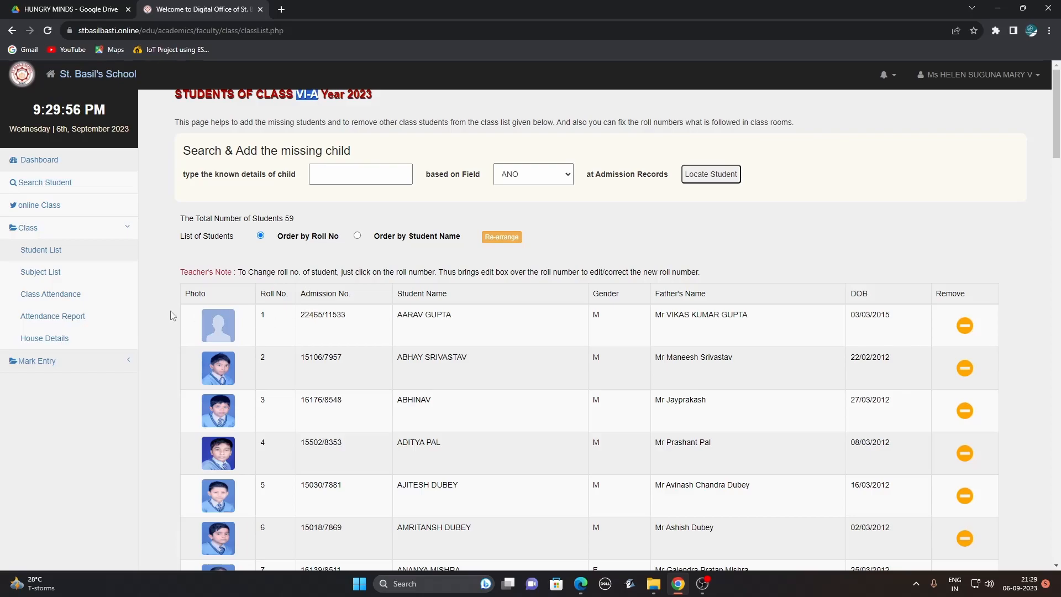
Save 06-09-2023 as a working day in VI-A's attendance with roll 2 marked present.
{"action": "left_click", "coordinate": [64, 299]}
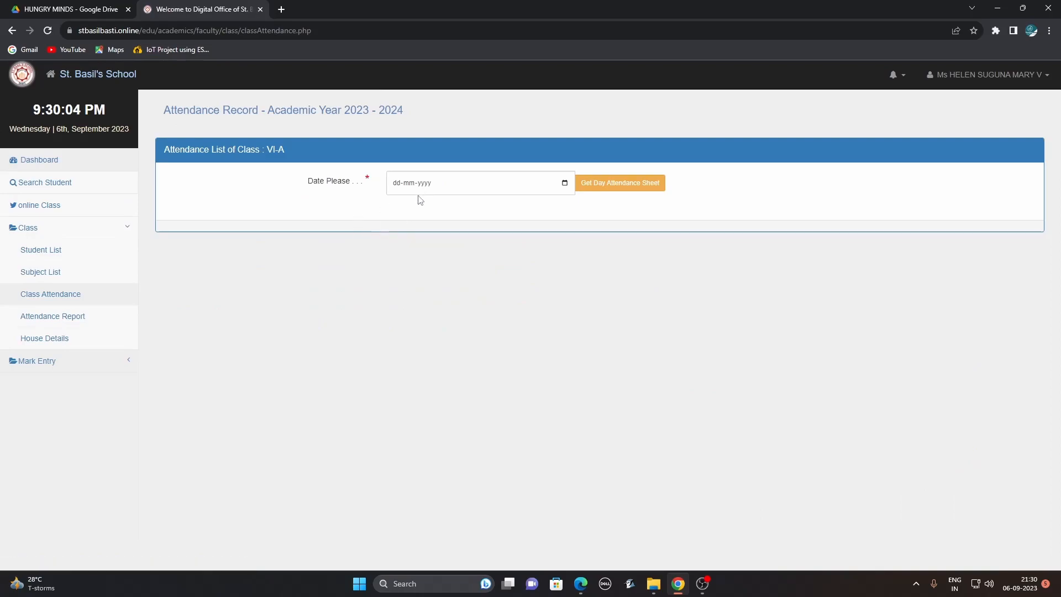
{"action": "left_click", "coordinate": [564, 183]}
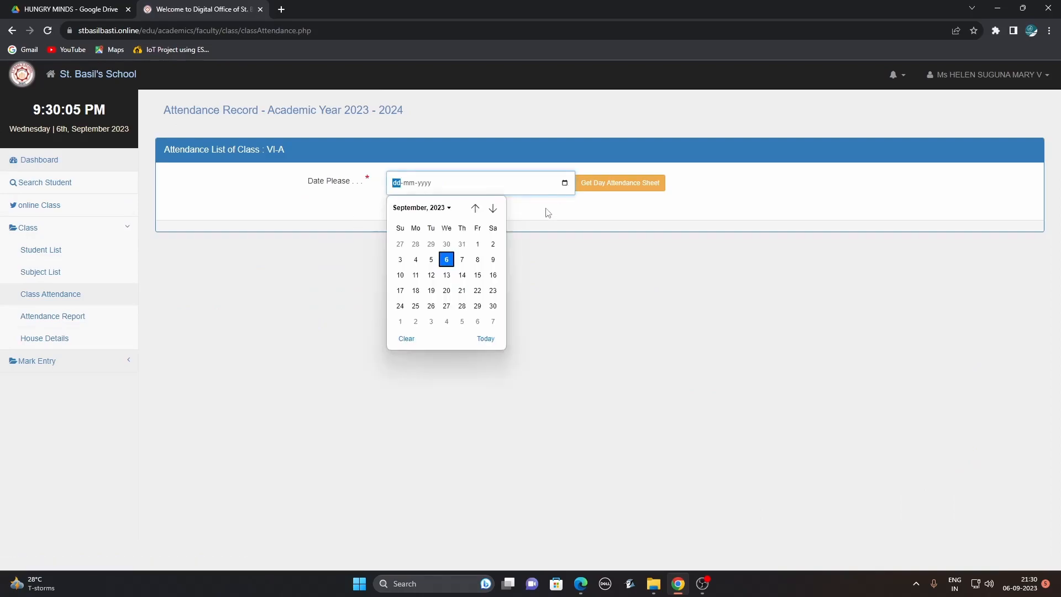
{"action": "left_click", "coordinate": [447, 260]}
{"action": "left_click", "coordinate": [625, 190]}
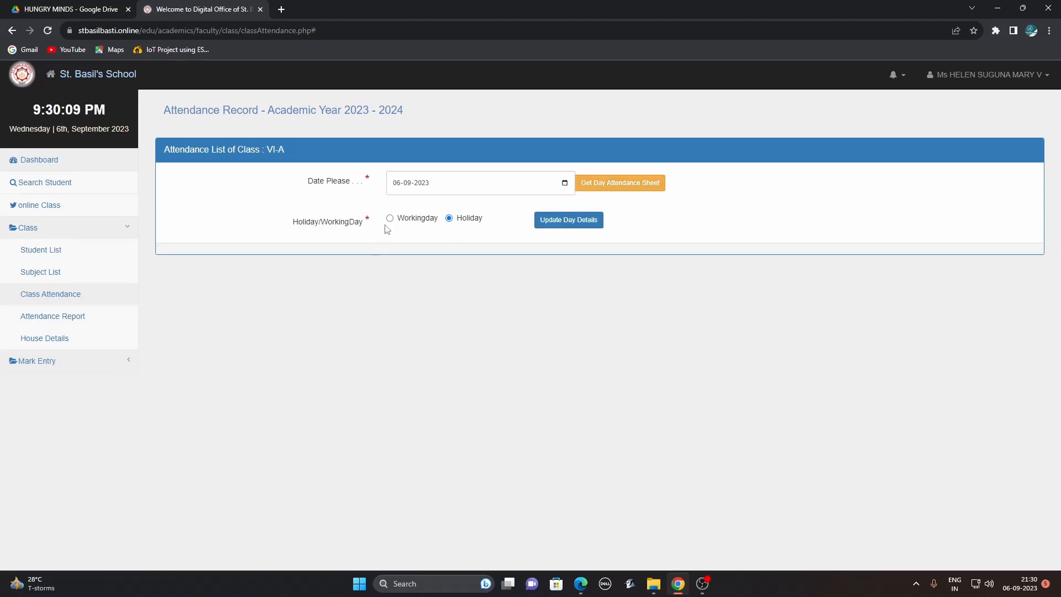
{"action": "left_click", "coordinate": [390, 217]}
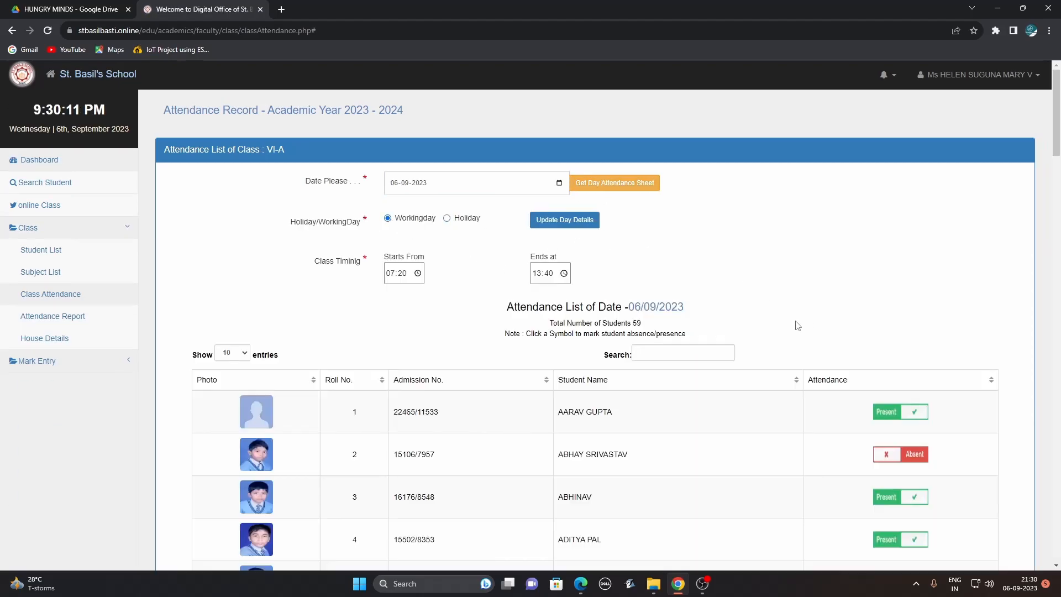
{"action": "left_click_drag", "start_coordinate": [1058, 143], "coordinate": [1041, 126]}
{"action": "left_click", "coordinate": [905, 459]}
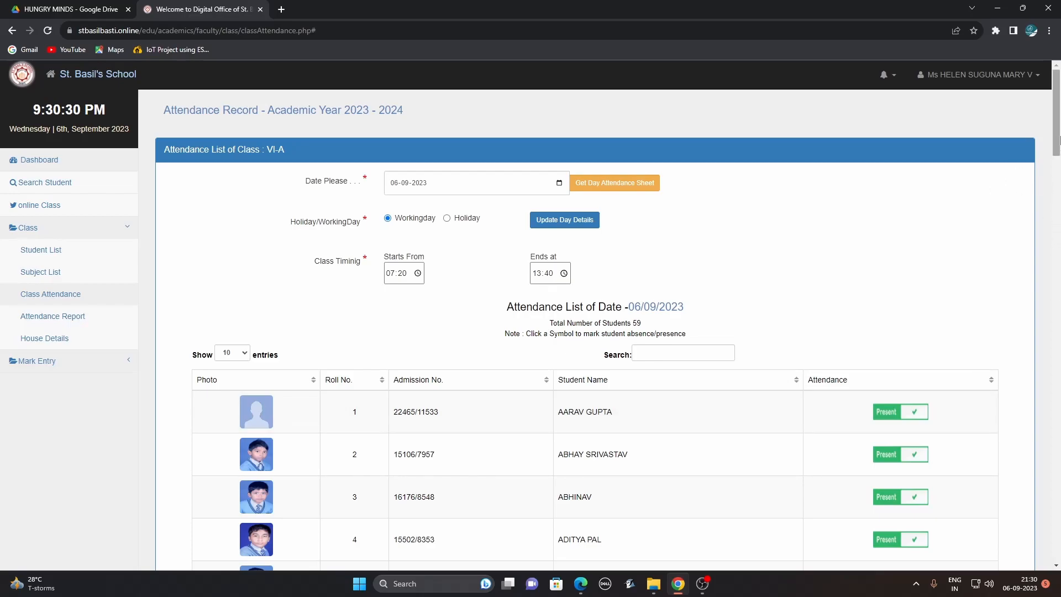
{"action": "mouse_move", "coordinate": [1058, 137]}
{"action": "left_mouse_down"}
{"action": "mouse_move", "coordinate": [1058, 499]}
{"action": "mouse_move", "coordinate": [1058, 135]}
{"action": "left_mouse_up"}
{"action": "left_click", "coordinate": [570, 221]}
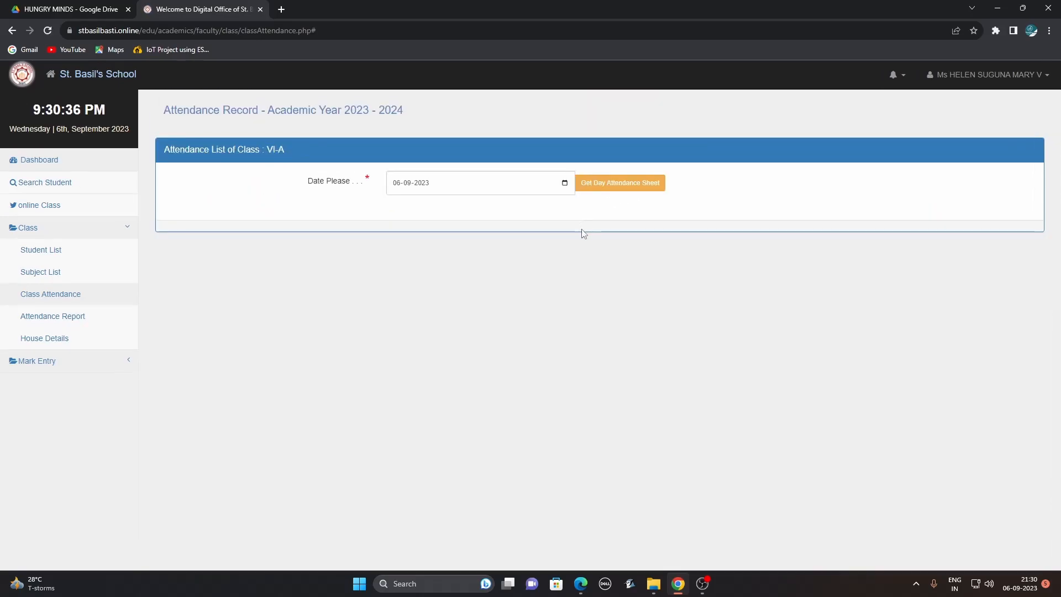
Reload the 06-09-2023 sheet, then show VI-A's SEP monthly attendance report.
{"action": "left_click", "coordinate": [564, 183]}
{"action": "left_click", "coordinate": [592, 220]}
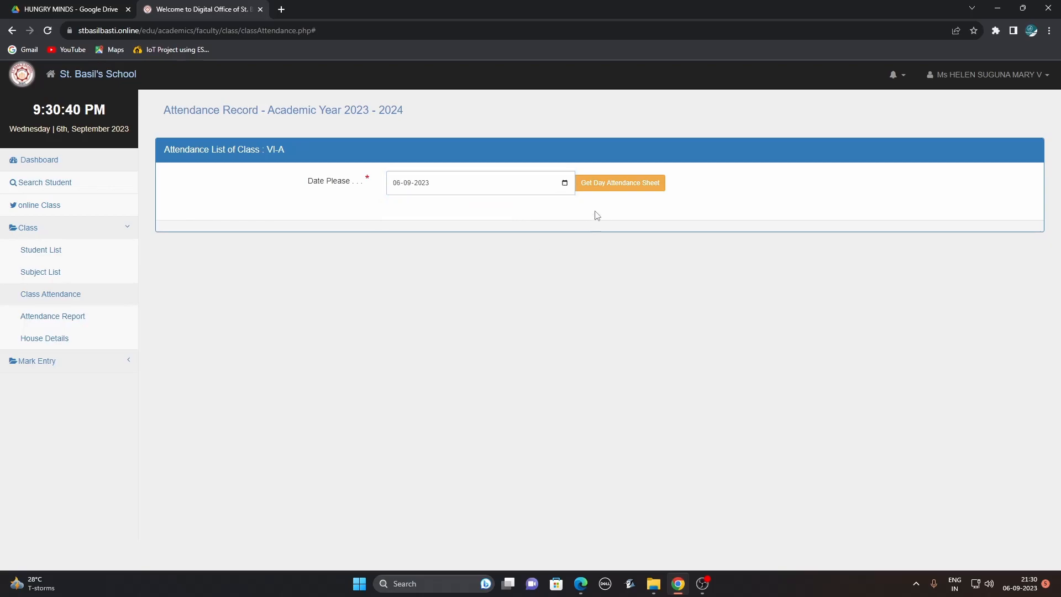
{"action": "left_click", "coordinate": [615, 183]}
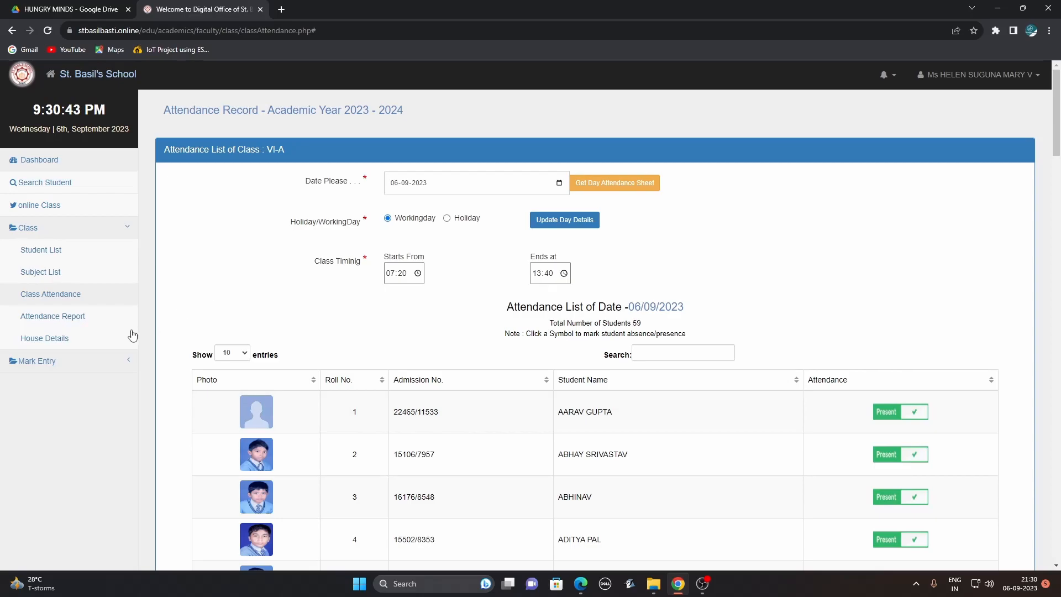
{"action": "left_click", "coordinate": [91, 324]}
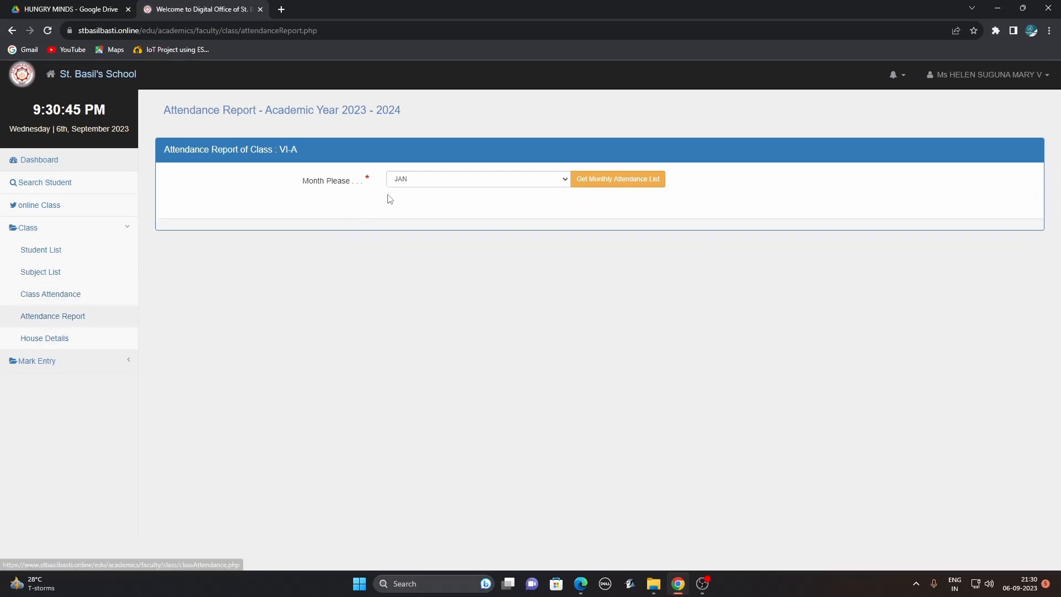
{"action": "left_click", "coordinate": [413, 180]}
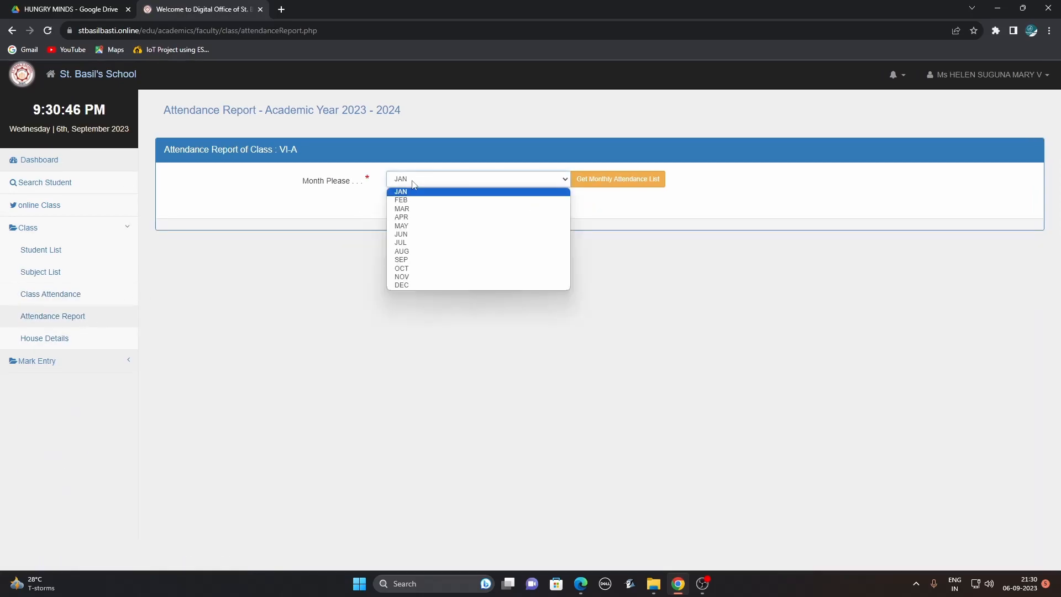
{"action": "left_click", "coordinate": [430, 259]}
{"action": "left_click", "coordinate": [605, 184]}
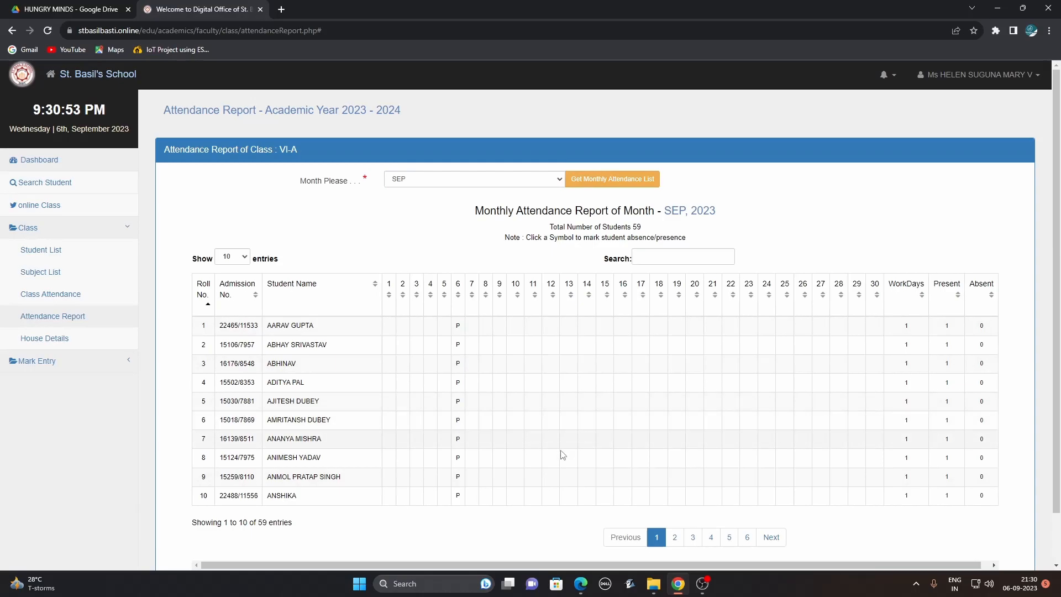
Open the Students House Details page listing house groups for all 59 VI-A students.
{"action": "left_click", "coordinate": [62, 340]}
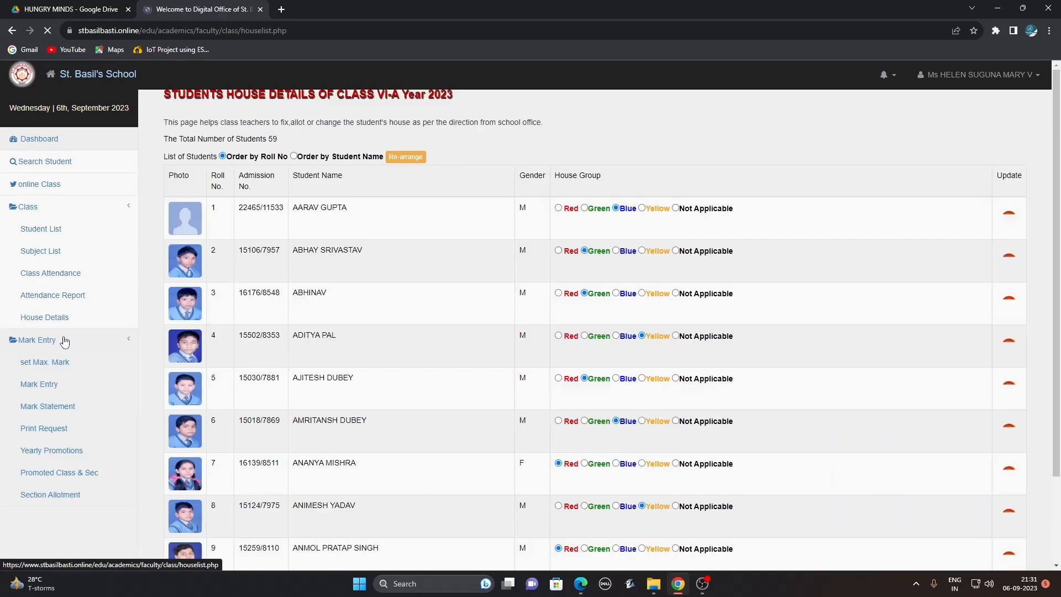
{"action": "left_click_drag", "start_coordinate": [1059, 164], "coordinate": [1057, 142]}
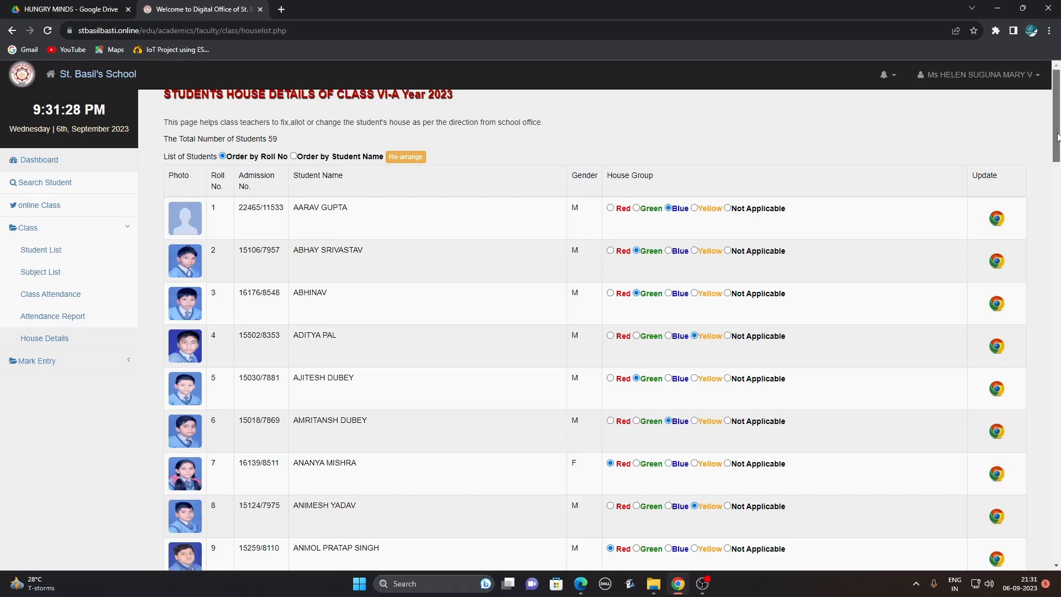
{"action": "left_click", "coordinate": [38, 365]}
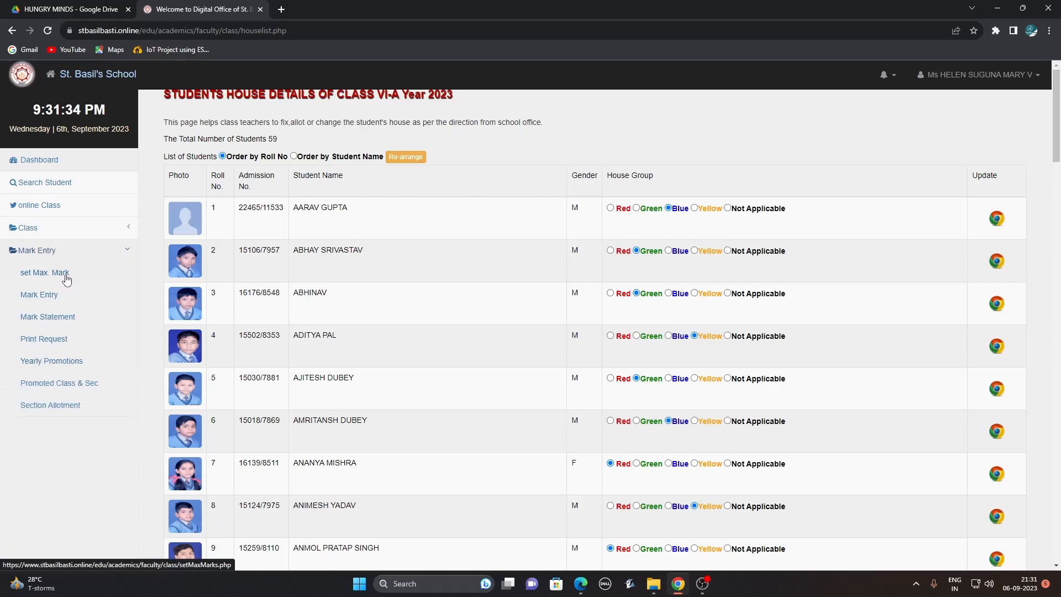
List VI-A's 16 SEMESTER - 1 subjects with maximum marks, mostly 100 and ATT 52.
{"action": "left_click", "coordinate": [45, 272]}
{"action": "left_click", "coordinate": [475, 182]}
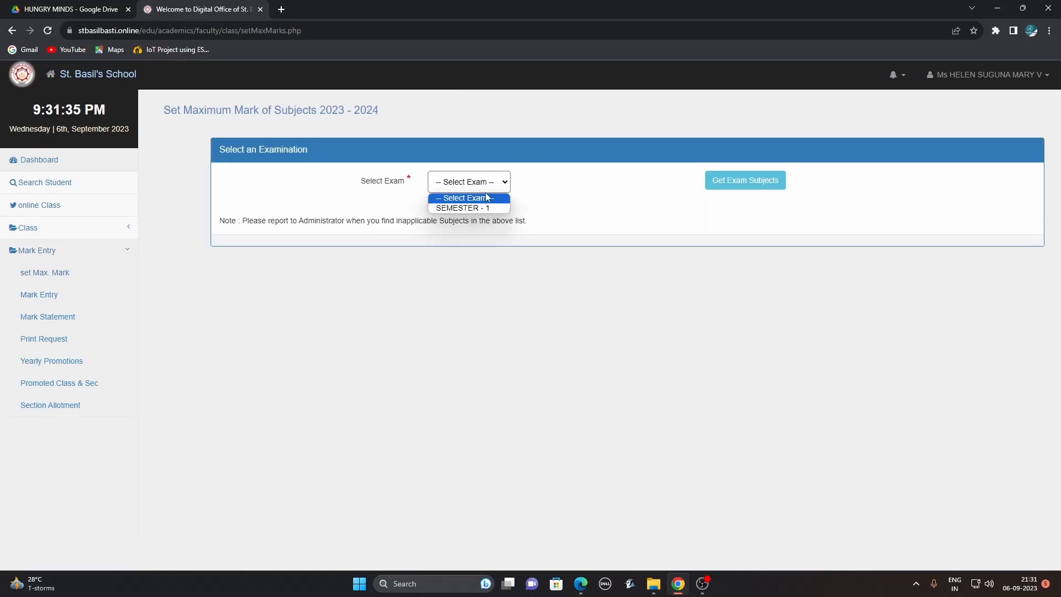
{"action": "left_click", "coordinate": [485, 209]}
{"action": "left_click", "coordinate": [769, 188]}
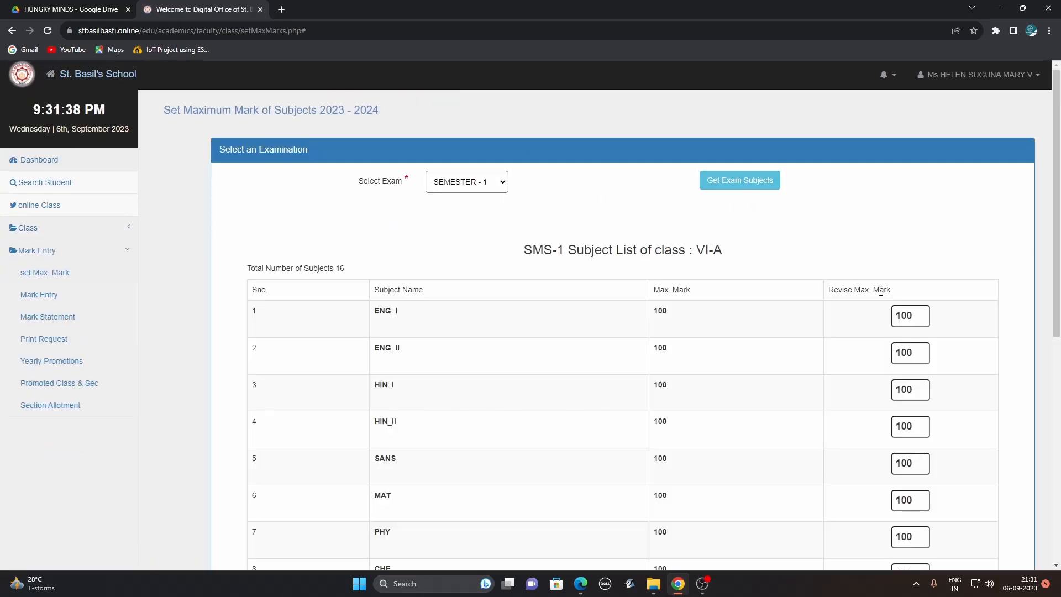
{"action": "left_click_drag", "start_coordinate": [1057, 255], "coordinate": [1056, 481]}
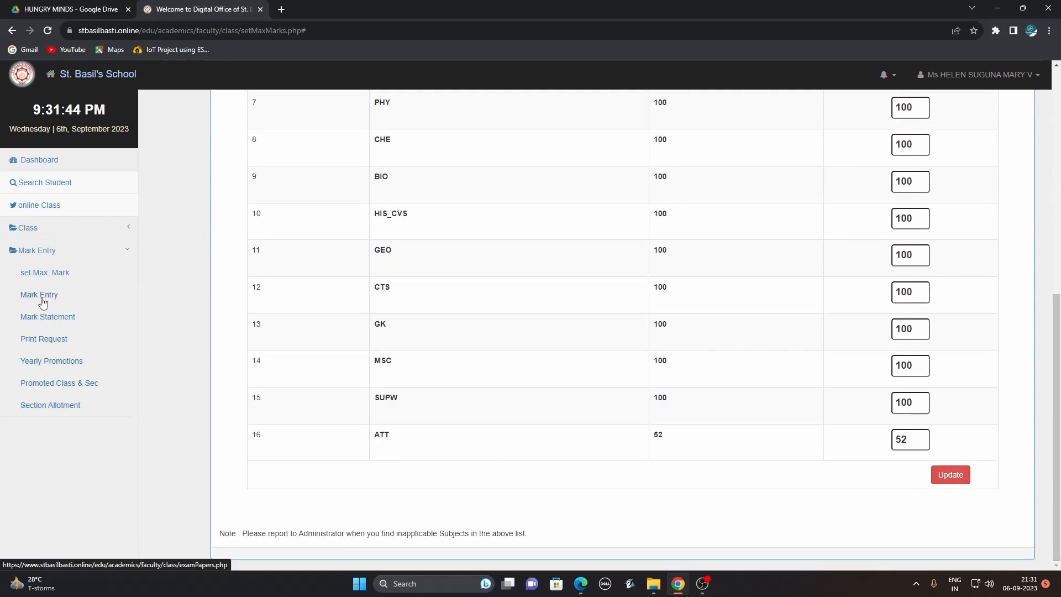
{"action": "left_click_drag", "start_coordinate": [1056, 416], "coordinate": [1052, 354]}
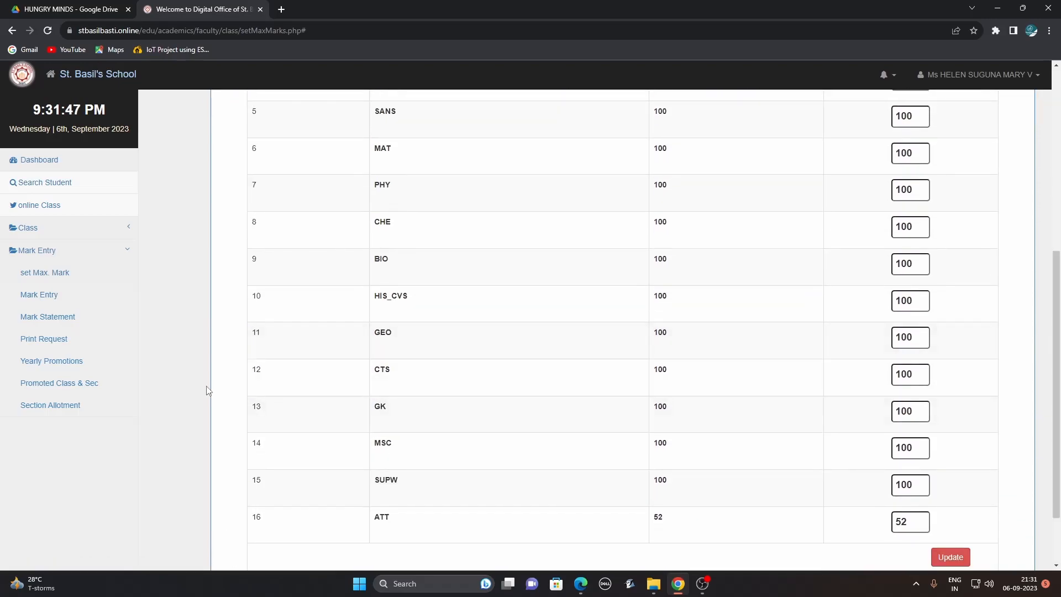
{"action": "left_click", "coordinate": [43, 295]}
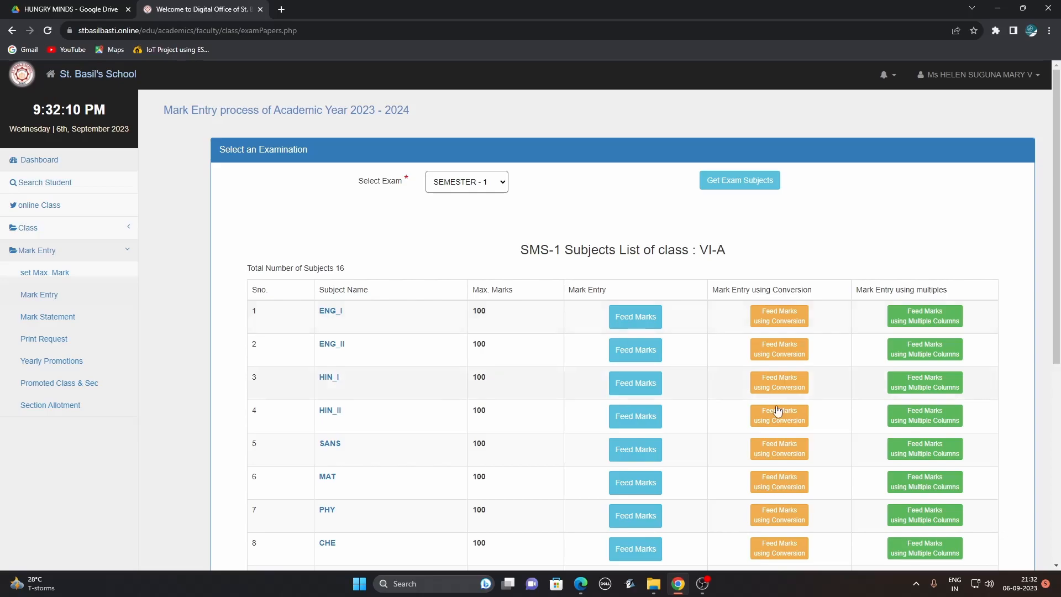
{"action": "left_click", "coordinate": [789, 325]}
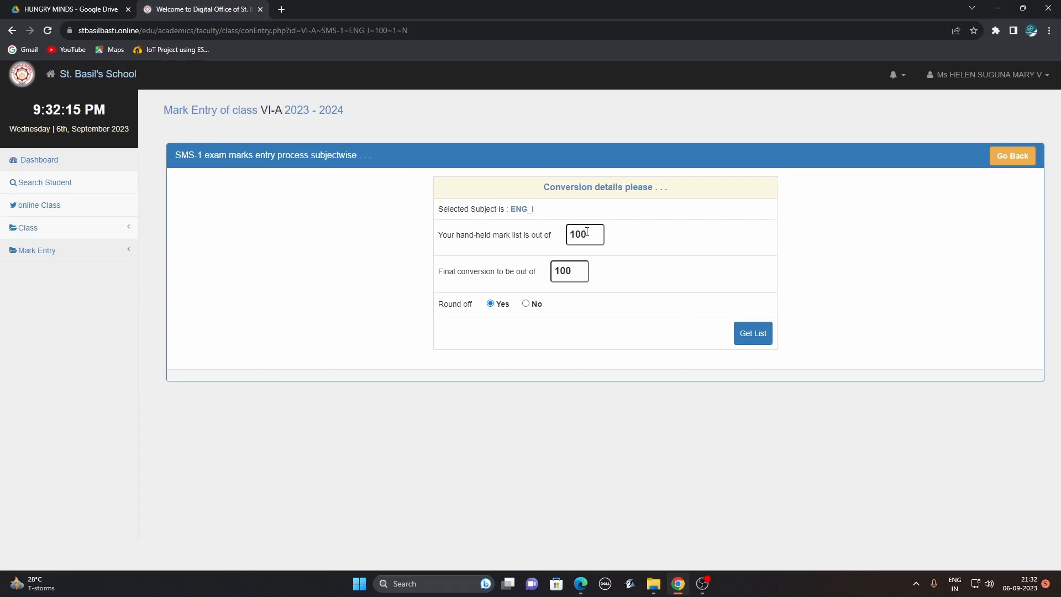
{"action": "left_click_drag", "start_coordinate": [591, 232], "coordinate": [568, 228]}
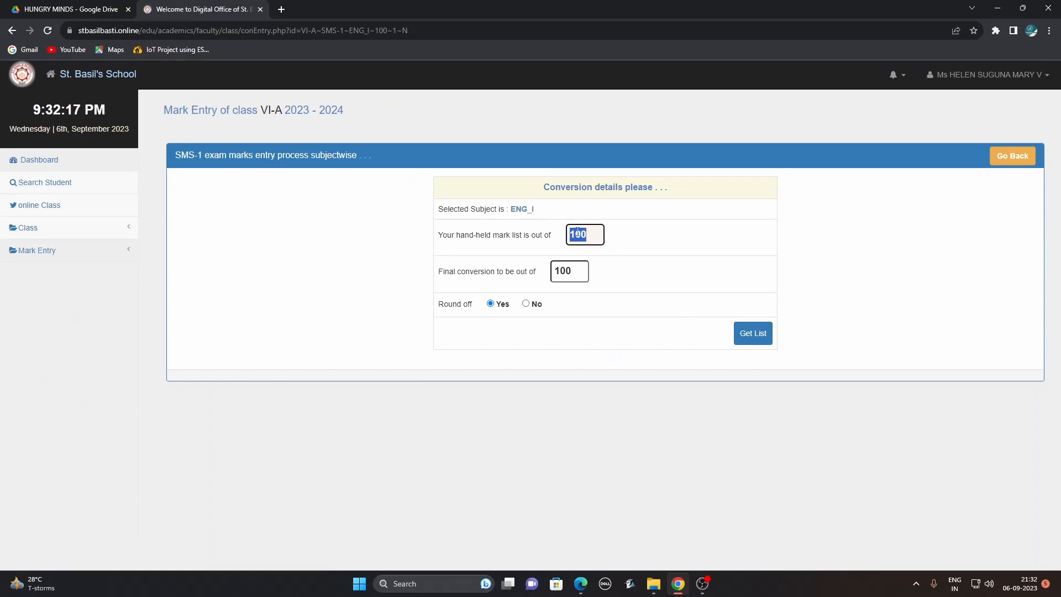
{"action": "type", "text": "50"}
{"action": "left_click", "coordinate": [1012, 156]}
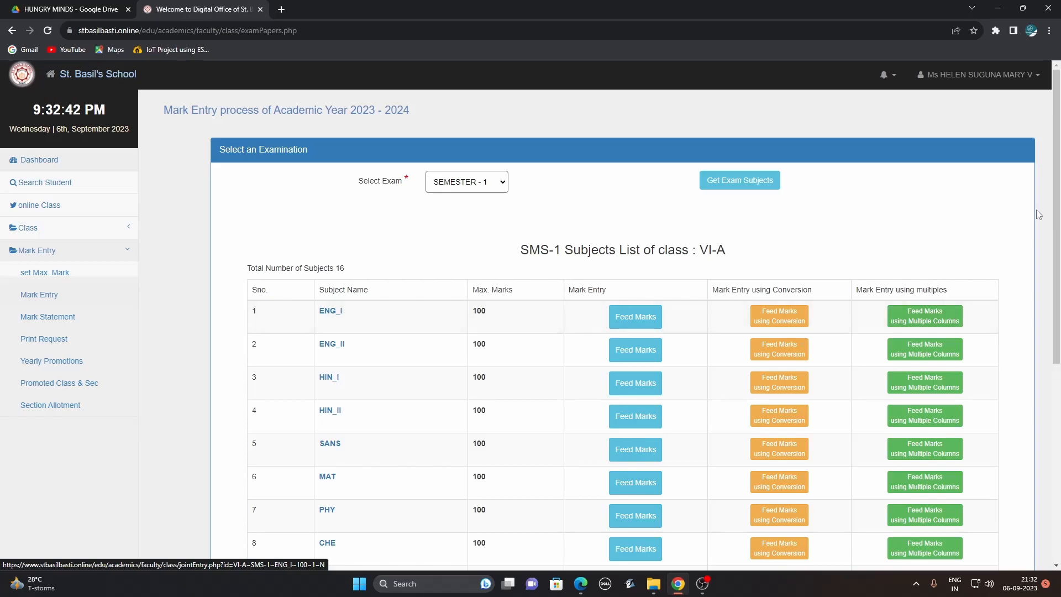
{"action": "left_click", "coordinate": [938, 324]}
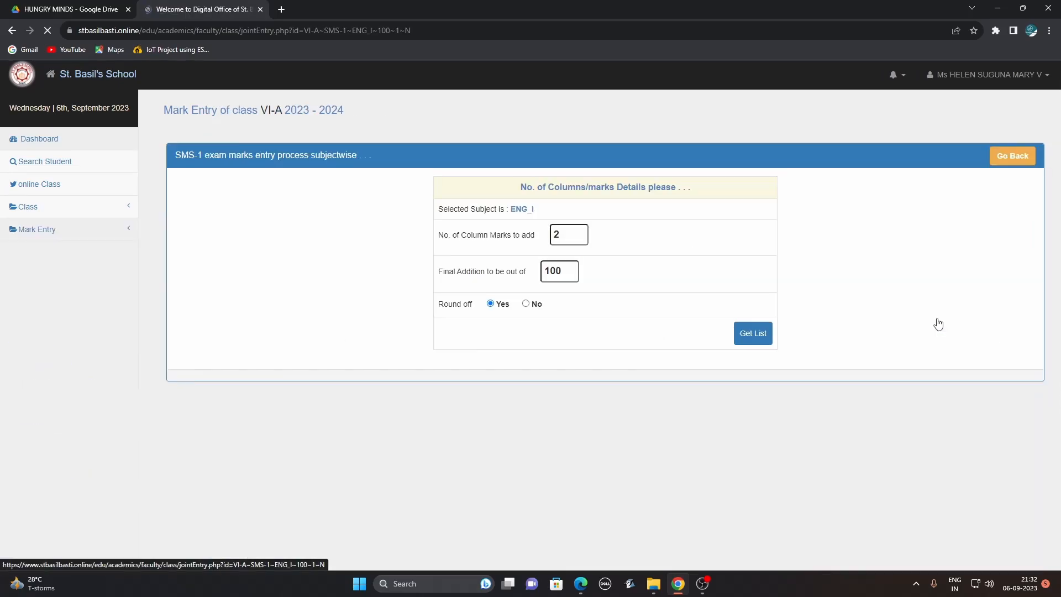
{"action": "left_click_drag", "start_coordinate": [569, 237], "coordinate": [548, 235]}
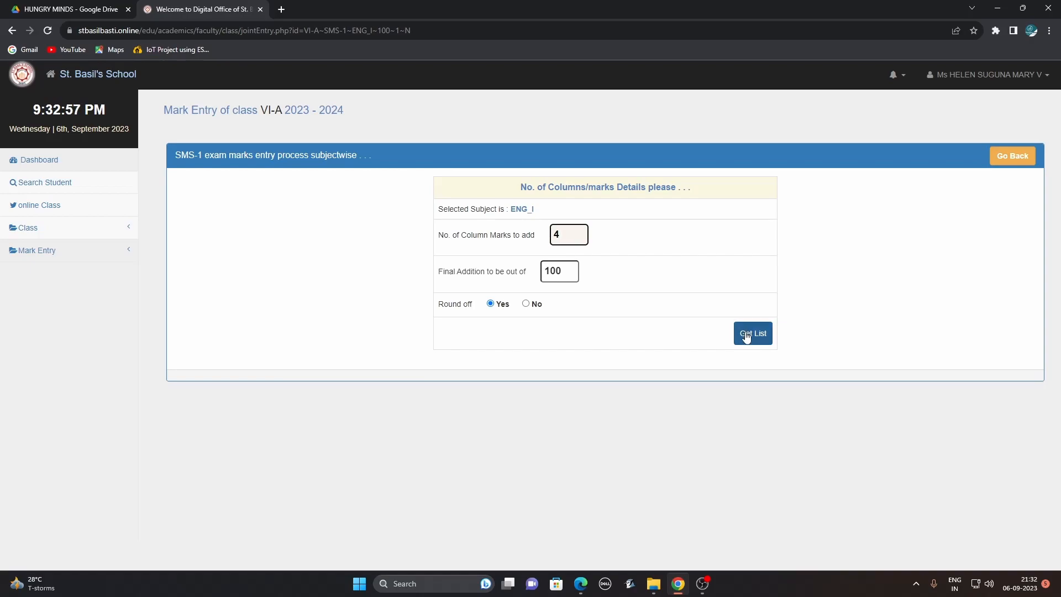
{"action": "left_click", "coordinate": [1016, 160]}
Open the ENG_I Feed Marks list and scroll through the students' marks.
{"action": "left_click", "coordinate": [628, 327]}
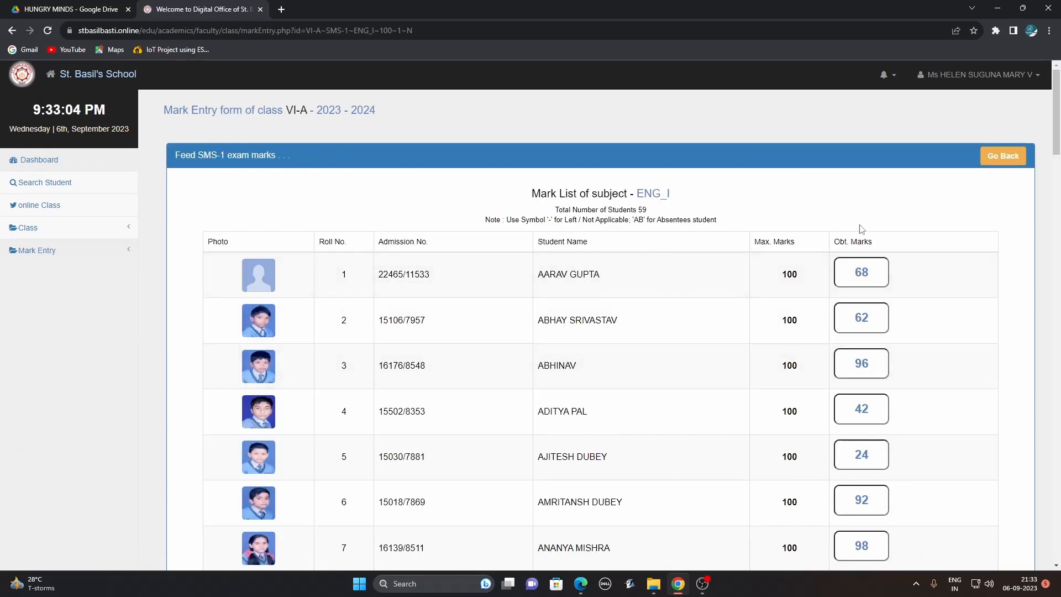
{"action": "left_click_drag", "start_coordinate": [1056, 138], "coordinate": [1059, 116]}
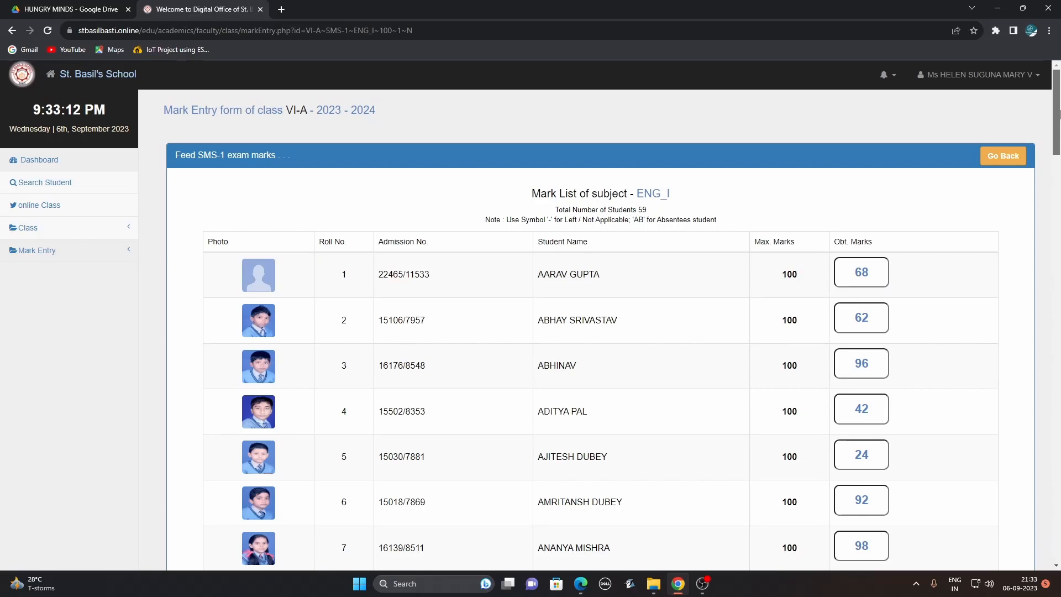
{"action": "scroll", "coordinate": [1059, 117], "scroll_direction": "down", "scroll_amount": 4}
{"action": "scroll", "coordinate": [1058, 105], "scroll_direction": "up", "scroll_amount": 4}
{"action": "scroll", "coordinate": [1058, 100], "scroll_direction": "down", "scroll_amount": 20}
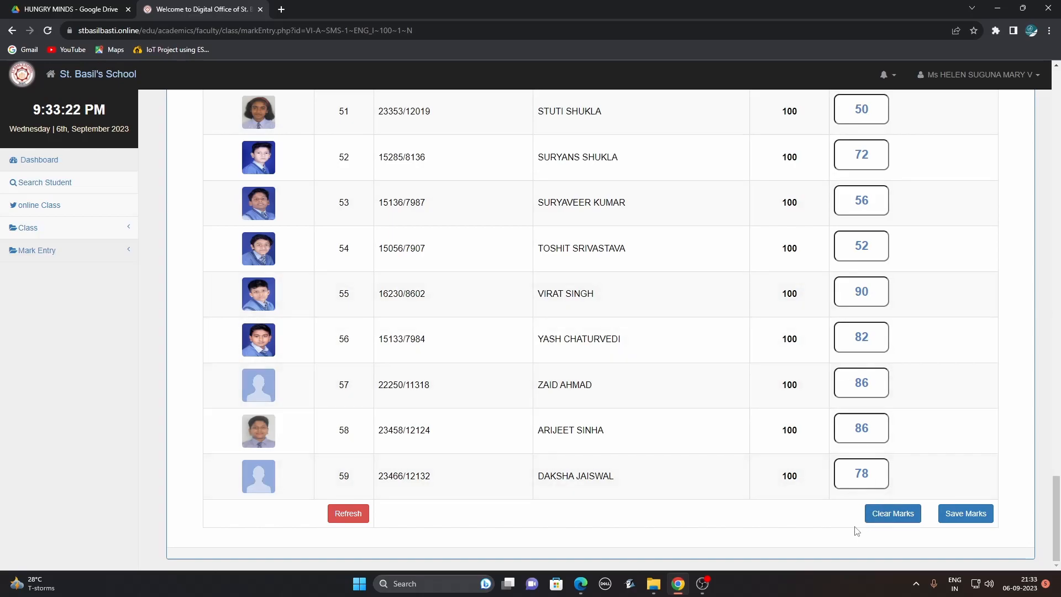
{"action": "left_click_drag", "start_coordinate": [1056, 490], "coordinate": [1043, 63]}
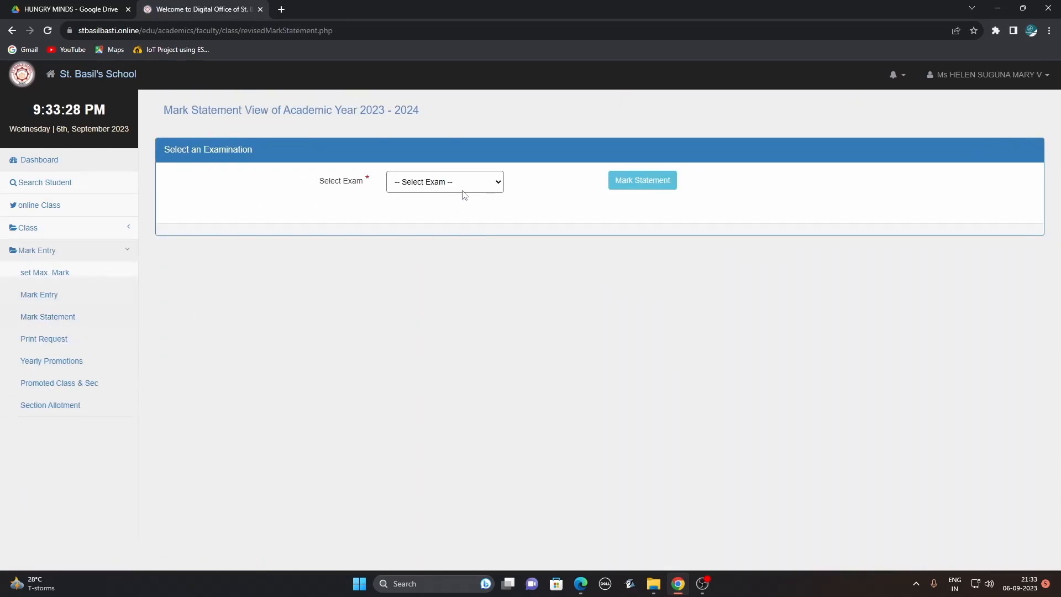
Generate the SEMESTER - 1 mark statement for class VI-A.
{"action": "left_click", "coordinate": [493, 182]}
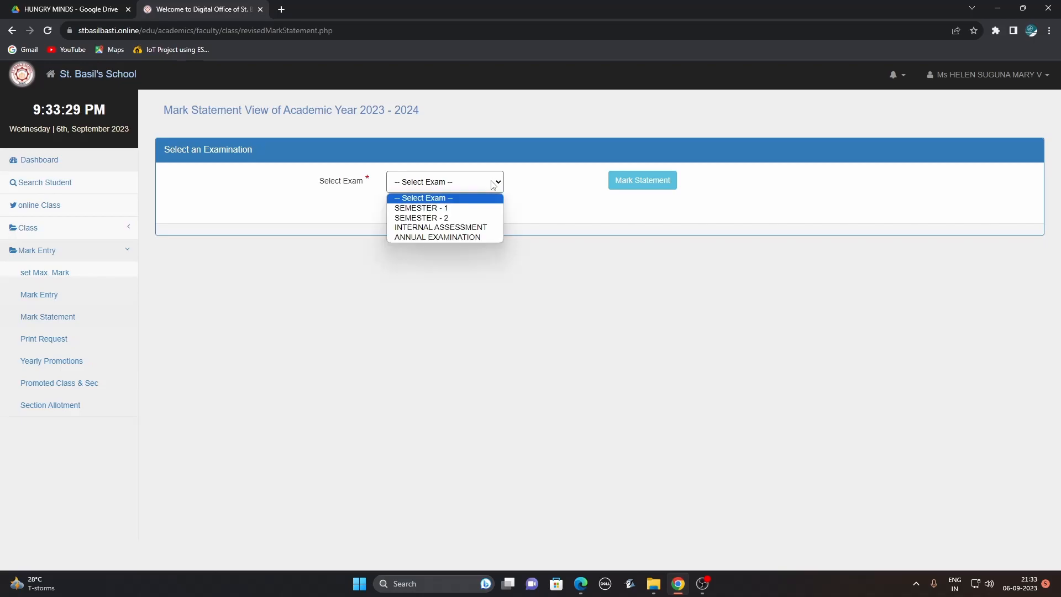
{"action": "left_click", "coordinate": [454, 211]}
{"action": "left_click", "coordinate": [640, 181]}
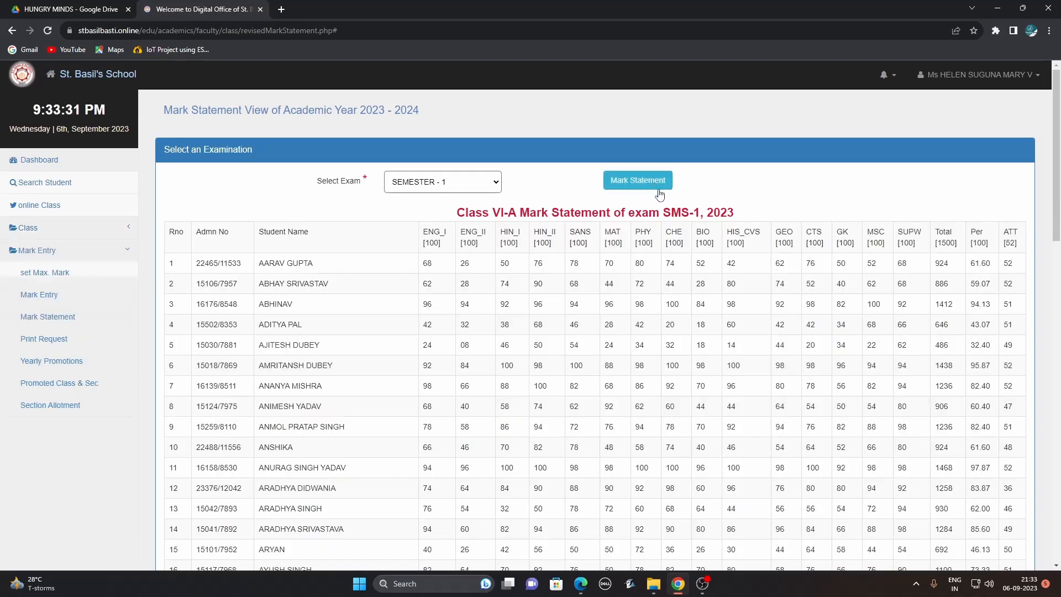